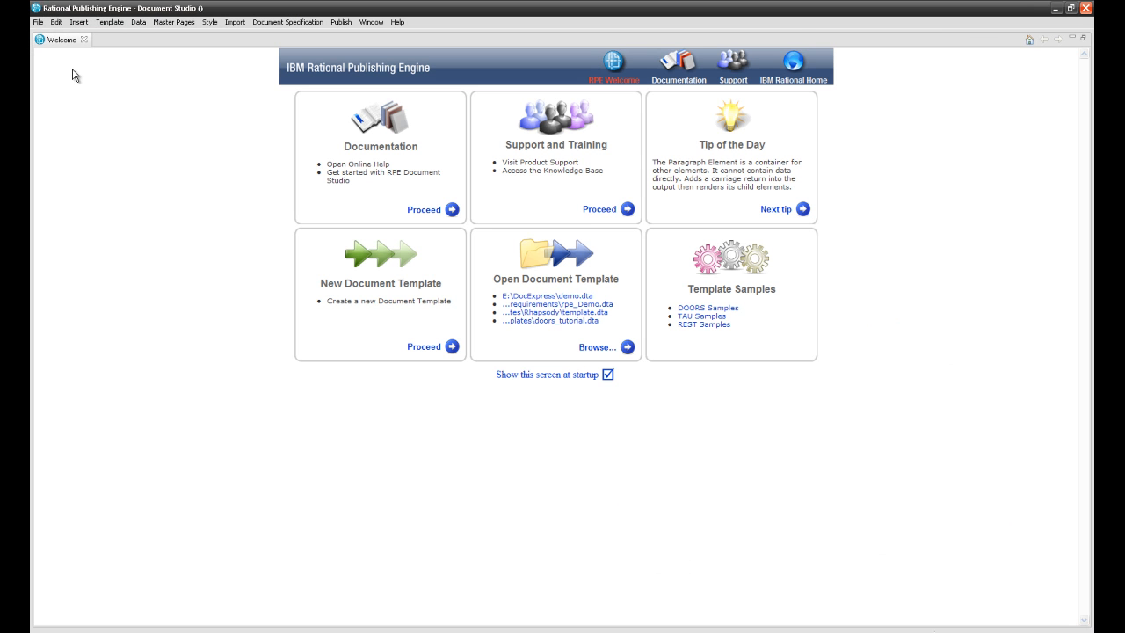
- Close the Welcome page and launch REST Schema Discovery from the Data menu
{"action": "left_click", "coordinate": [84, 39]}
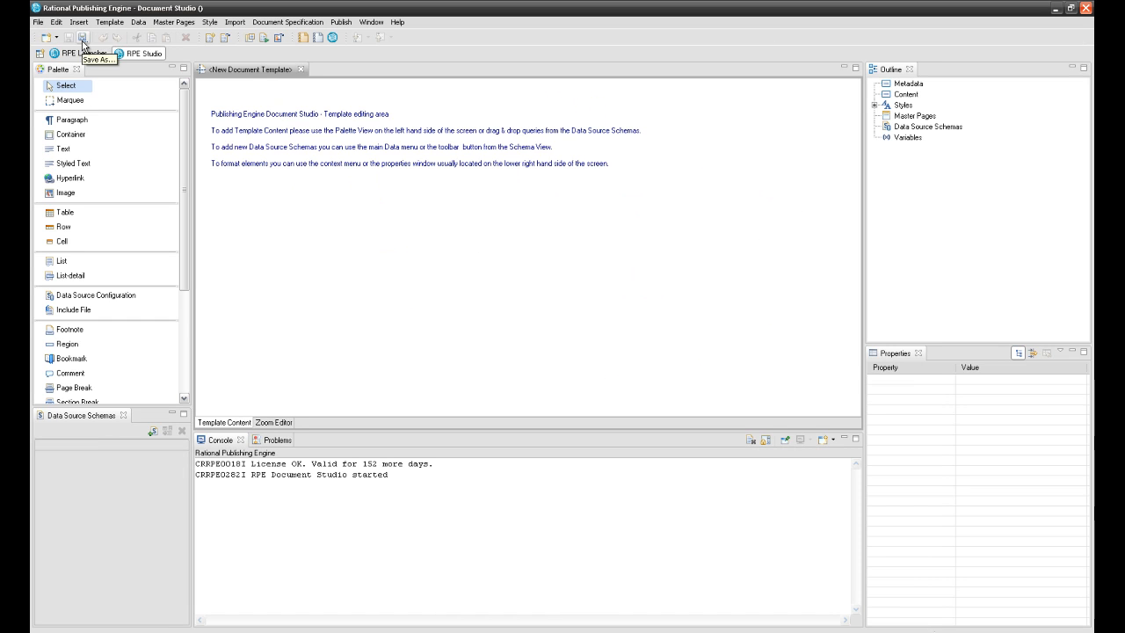
{"action": "left_click", "coordinate": [138, 22]}
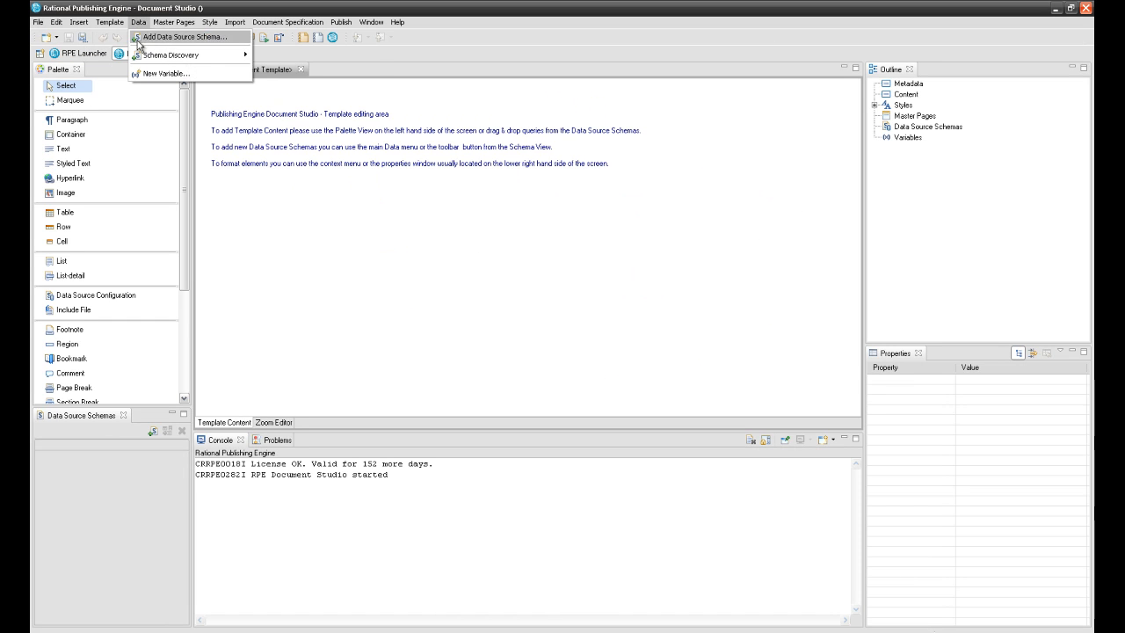
{"action": "mouse_move", "coordinate": [154, 57]}
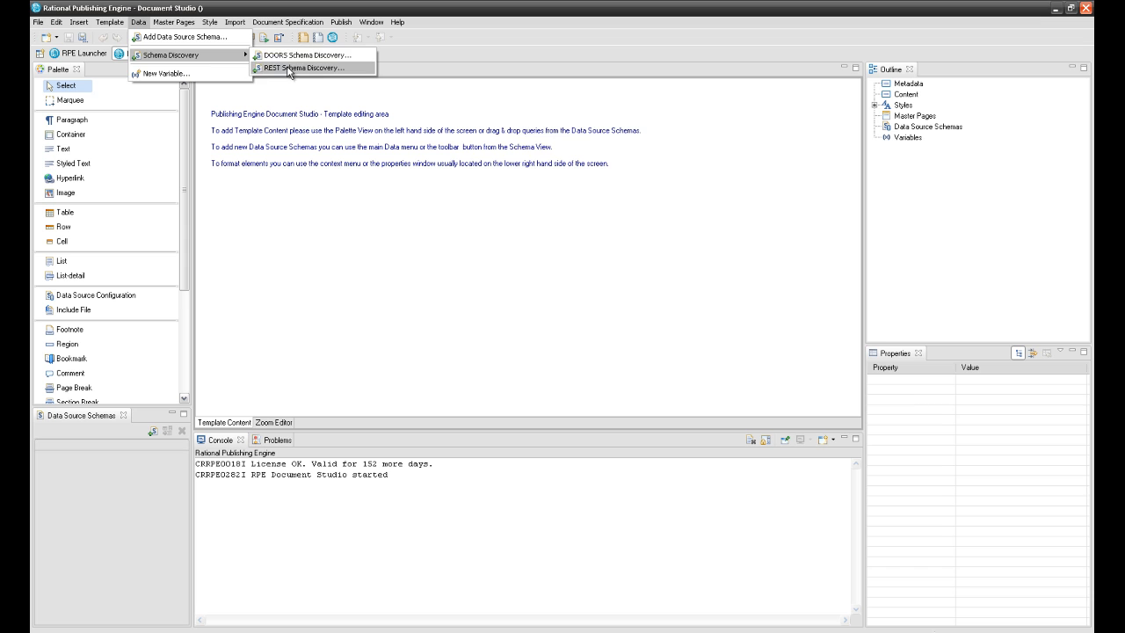
{"action": "left_click", "coordinate": [286, 68]}
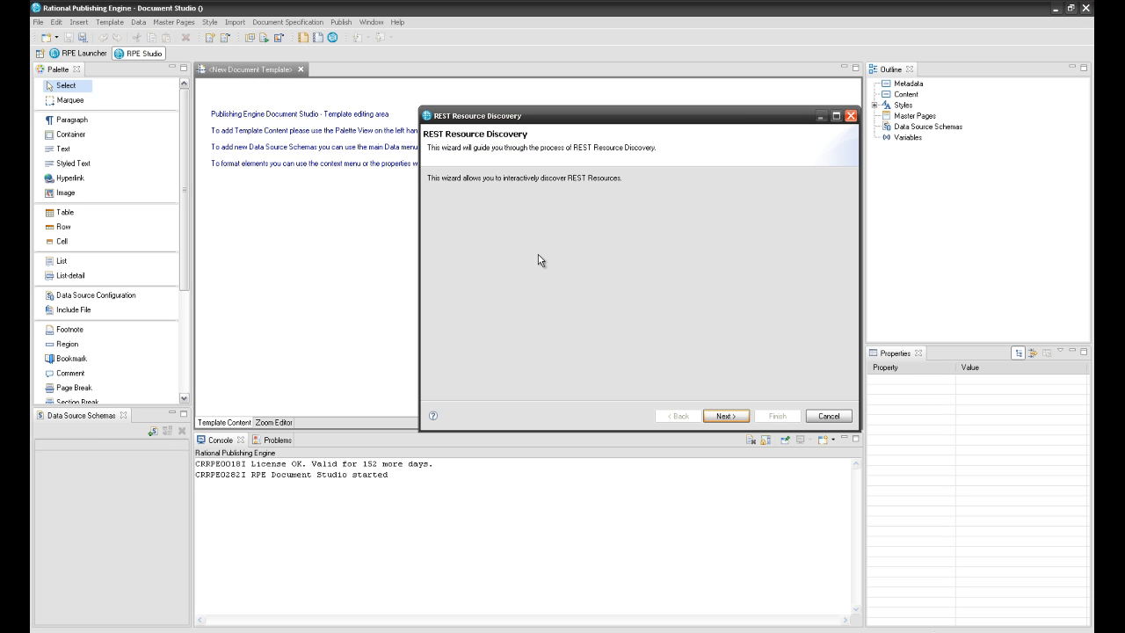
- Choose Basic authentication, enter the user credentials, and rename the data source Project
{"action": "left_click", "coordinate": [724, 415]}
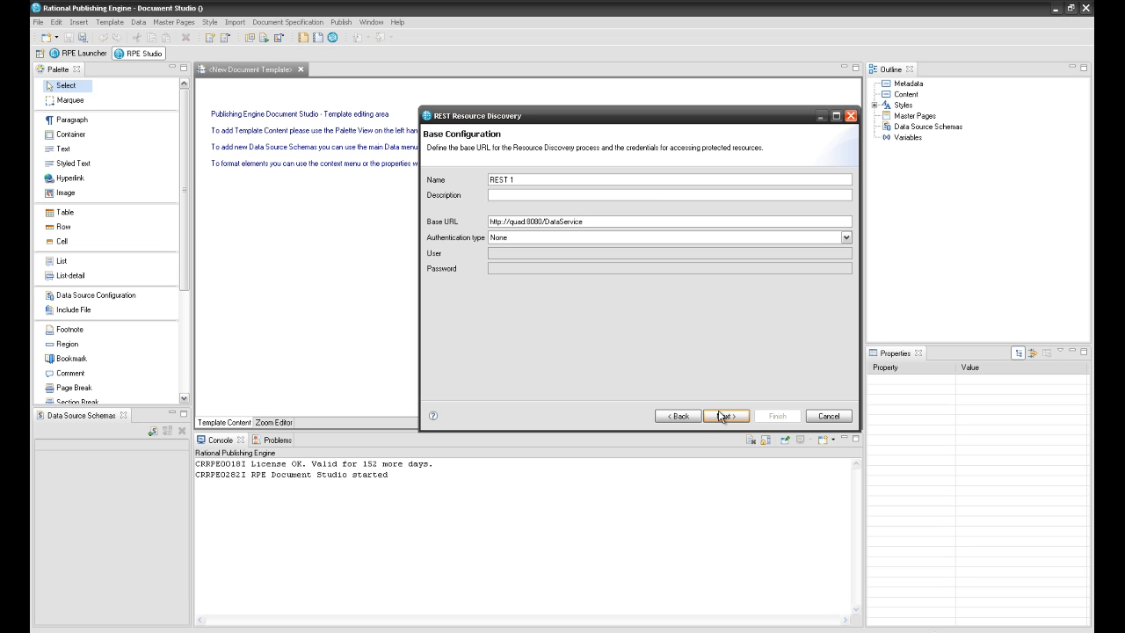
{"action": "left_click", "coordinate": [567, 239]}
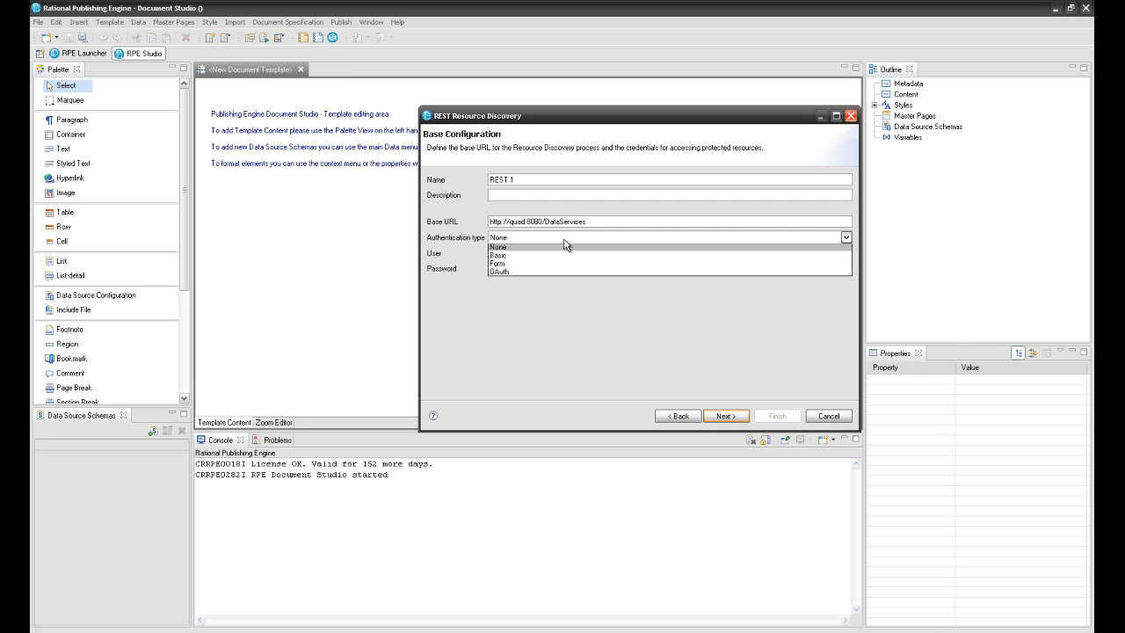
{"action": "left_click", "coordinate": [562, 257]}
{"action": "left_click", "coordinate": [546, 253]}
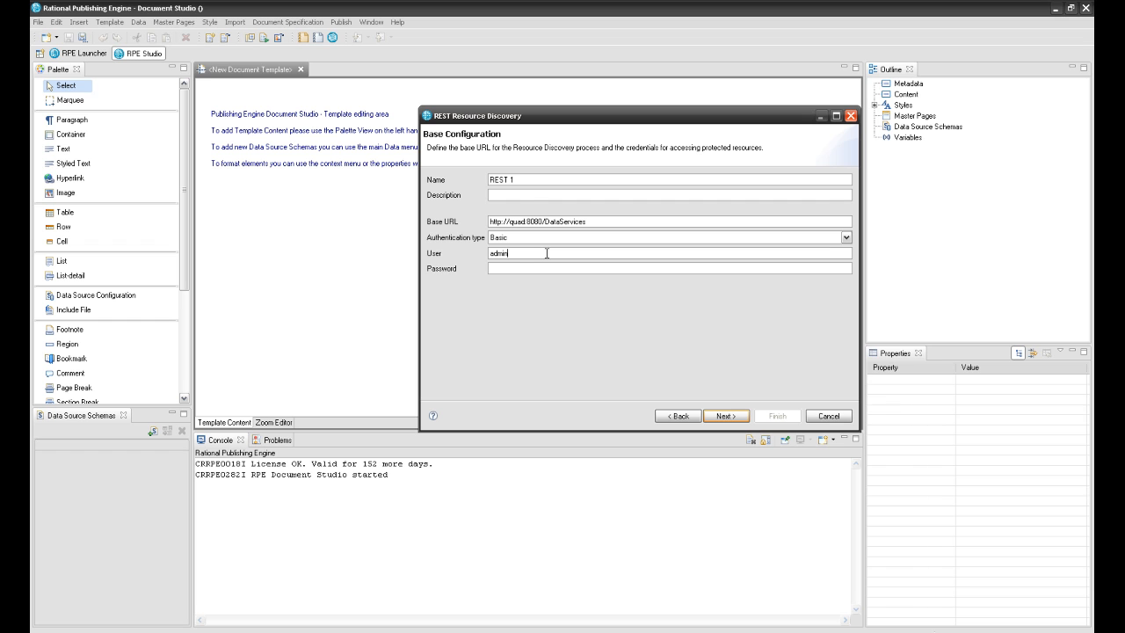
{"action": "left_click_drag", "start_coordinate": [515, 175], "coordinate": [487, 180]}
{"action": "type", "text": "Project"}
{"action": "left_click", "coordinate": [721, 415]}
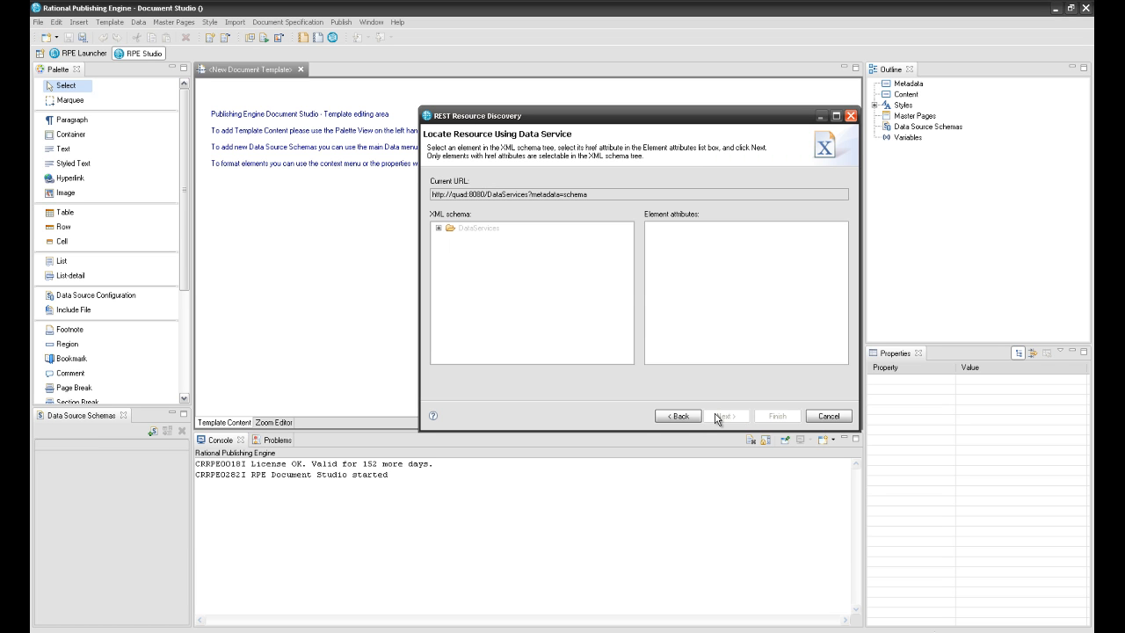
- Follow the Adaptor href under DataServices and pick the ClearQuest service URL
{"action": "left_click", "coordinate": [438, 227]}
{"action": "left_click", "coordinate": [450, 238]}
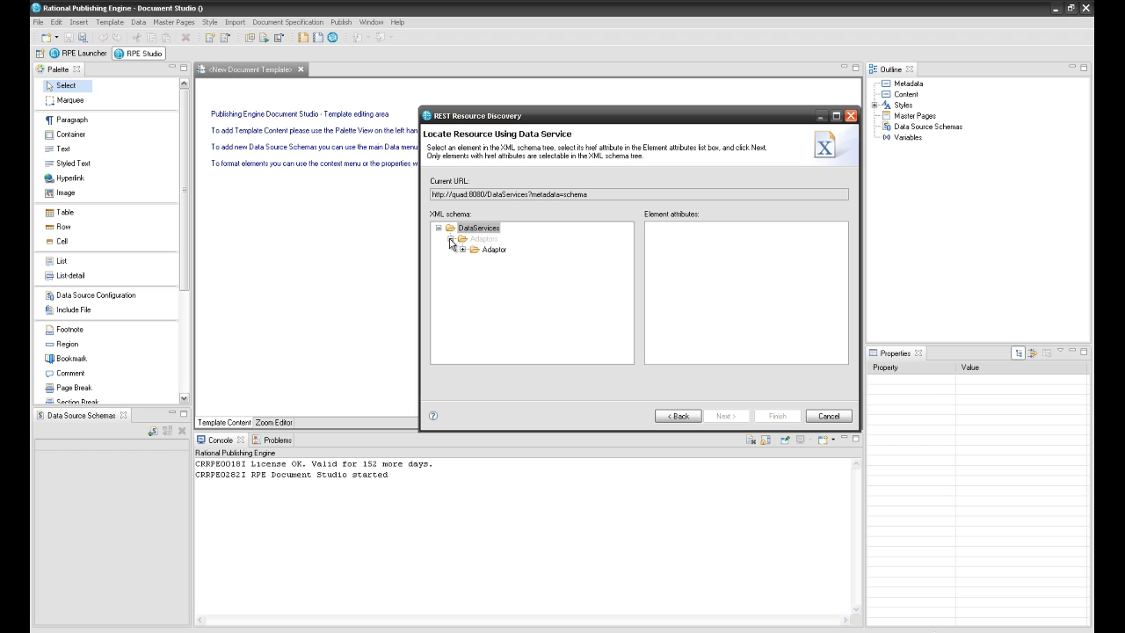
{"action": "left_click", "coordinate": [481, 249]}
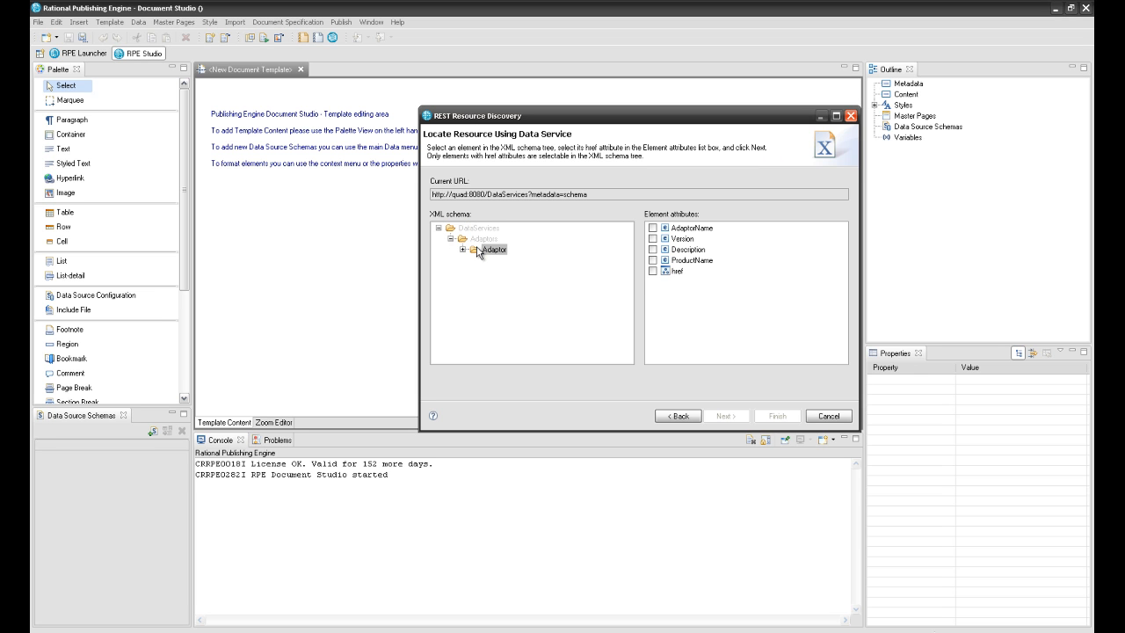
{"action": "left_click", "coordinate": [652, 271]}
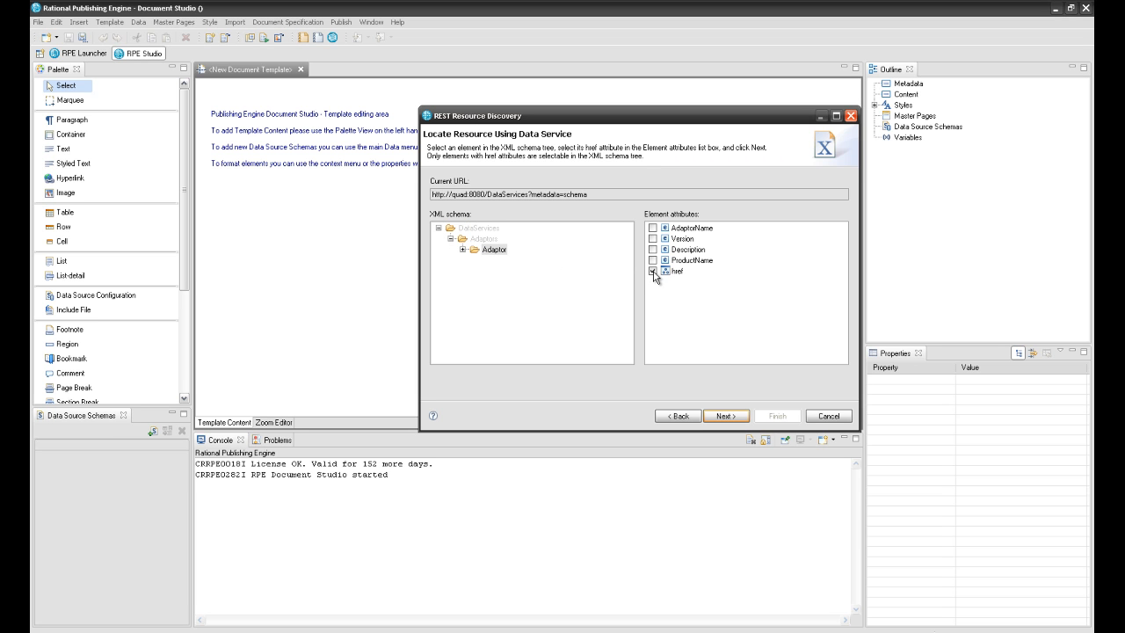
{"action": "left_click", "coordinate": [716, 416]}
{"action": "left_click", "coordinate": [538, 211]}
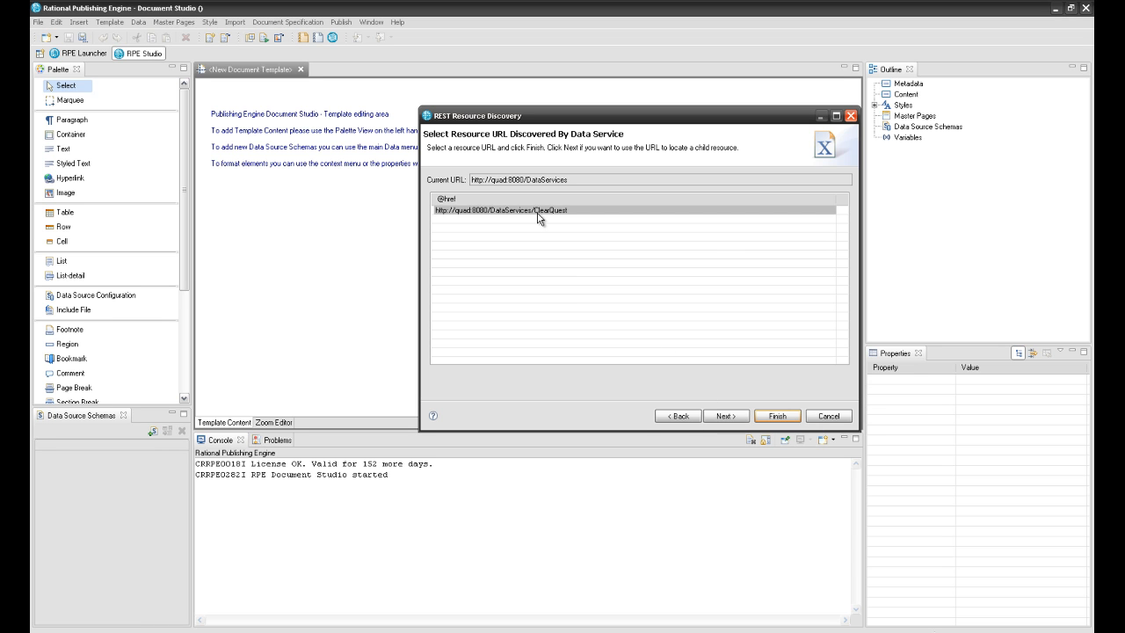
{"action": "left_click", "coordinate": [723, 417]}
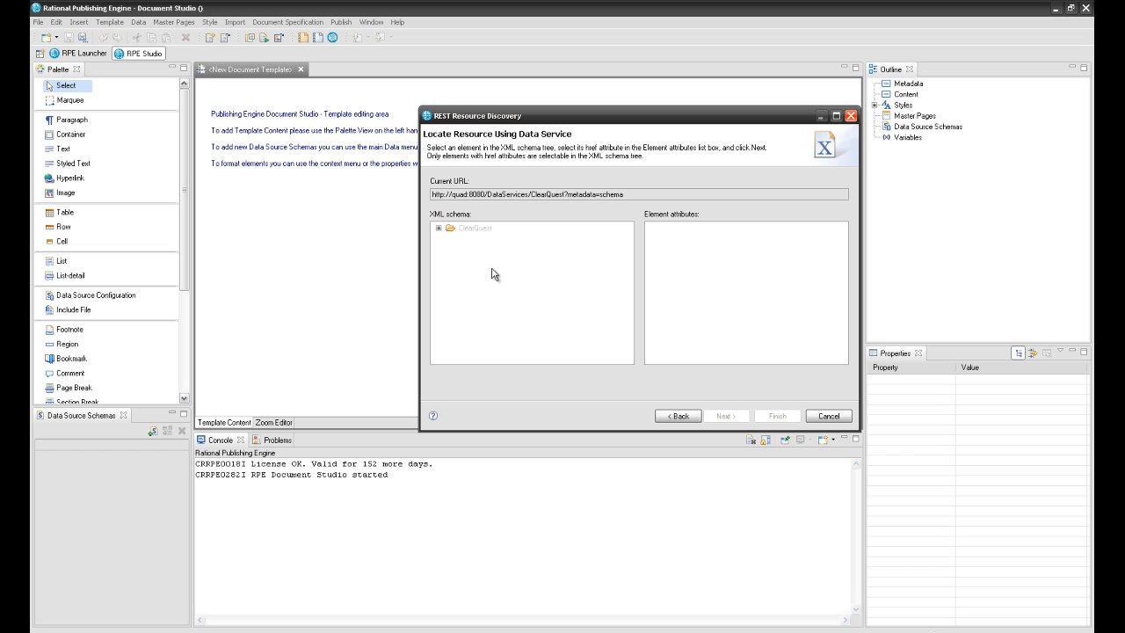
- Follow the DBSet href under ClearQuest and pick the 7.0.0 URL
{"action": "left_click", "coordinate": [438, 229]}
{"action": "double_click", "coordinate": [465, 239]}
{"action": "left_click", "coordinate": [490, 250]}
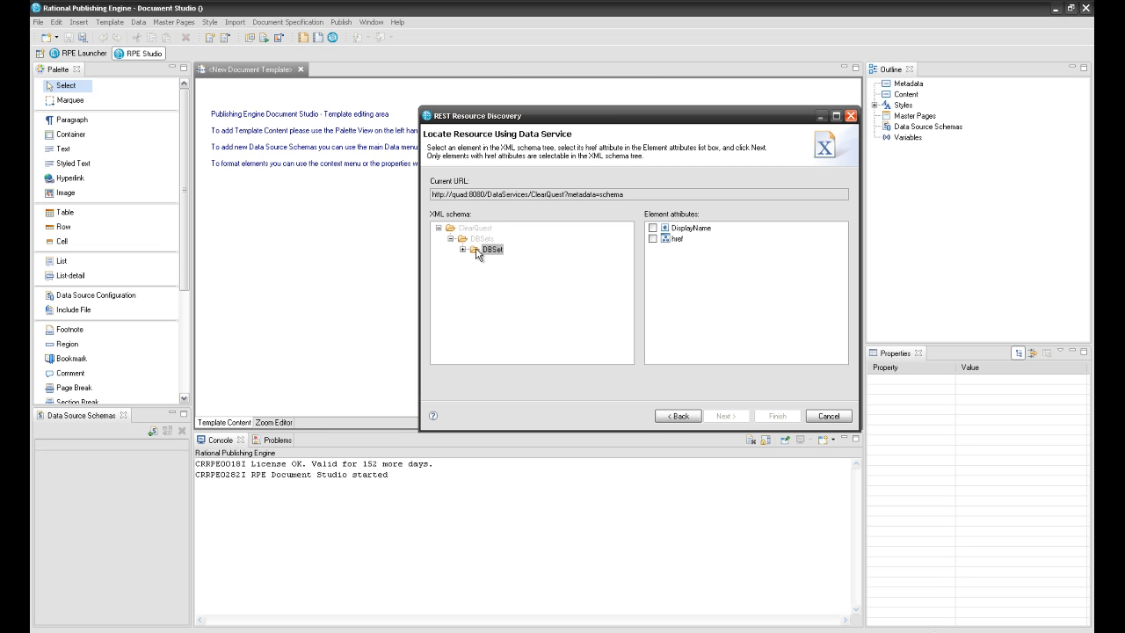
{"action": "left_click", "coordinate": [656, 238]}
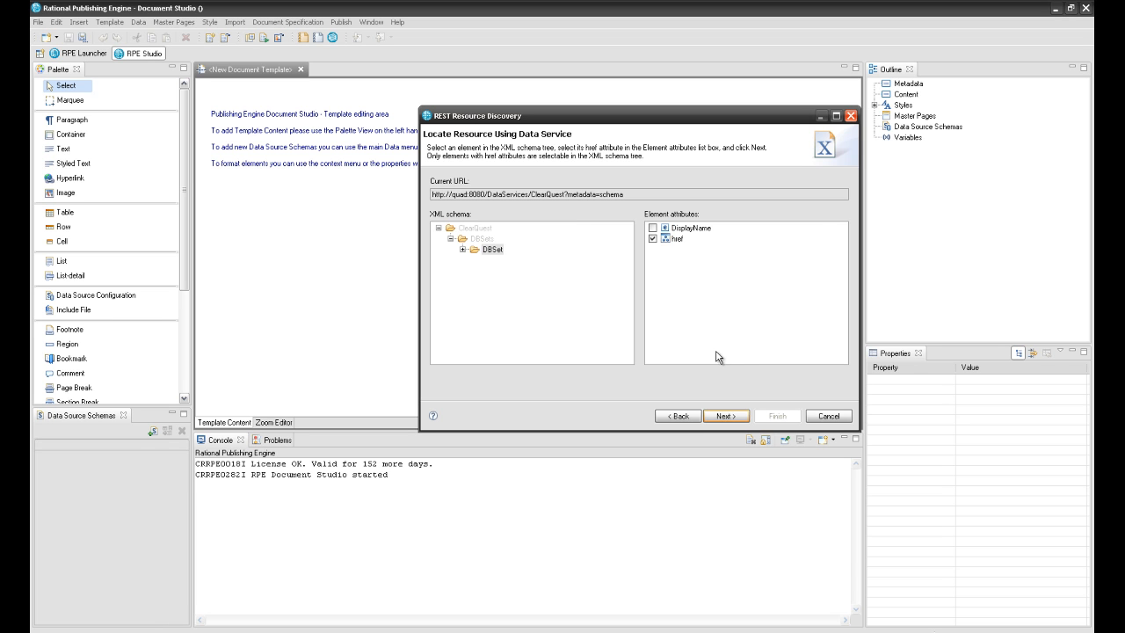
{"action": "left_click", "coordinate": [721, 417]}
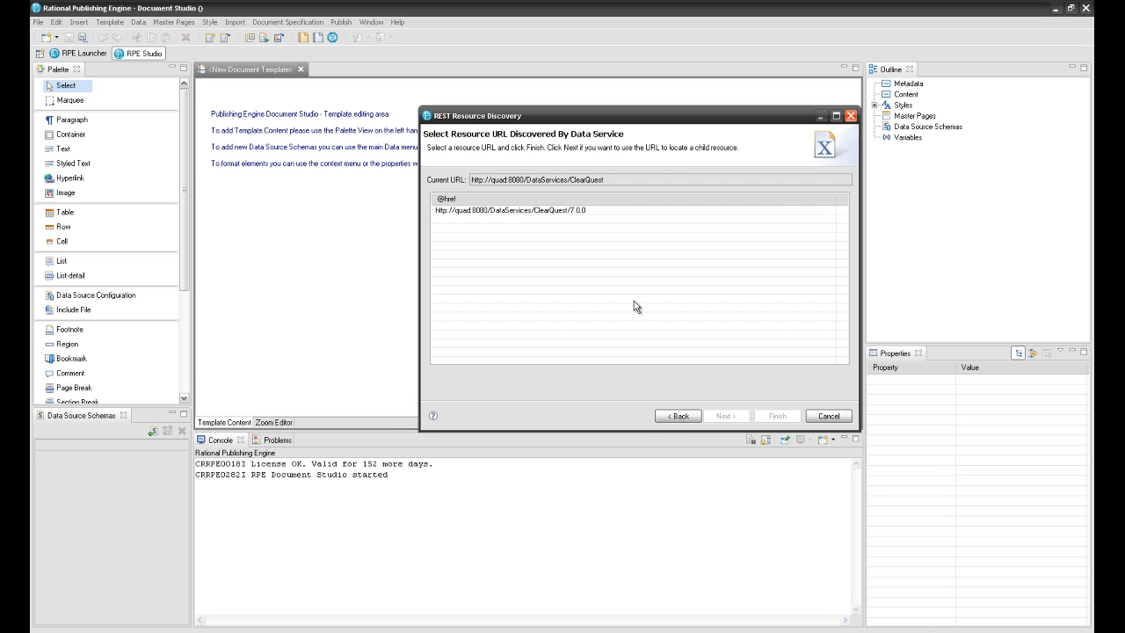
{"action": "left_click", "coordinate": [561, 215]}
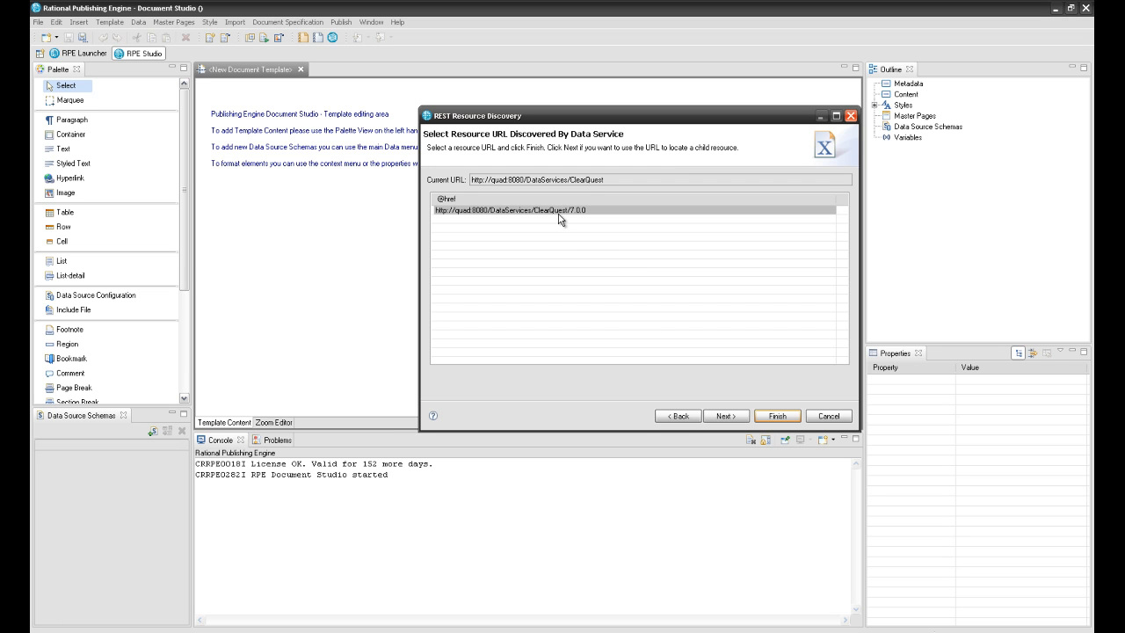
{"action": "left_click", "coordinate": [722, 417]}
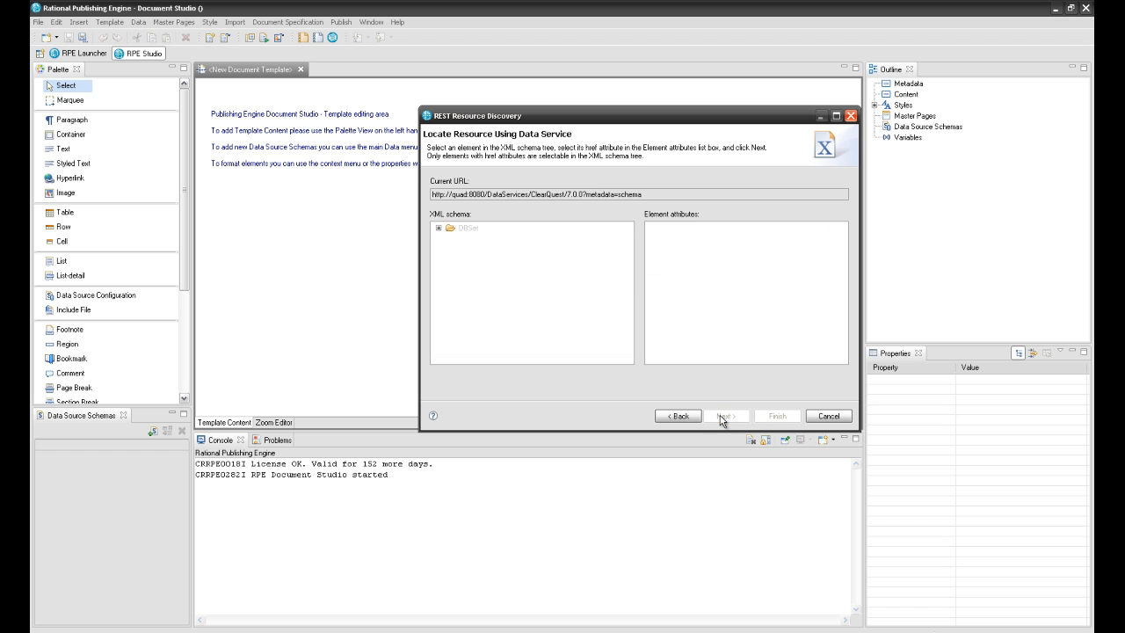
- Follow the Database href under DBSet and pick the SAMPL database URL
{"action": "left_click", "coordinate": [438, 228]}
{"action": "left_click", "coordinate": [450, 250]}
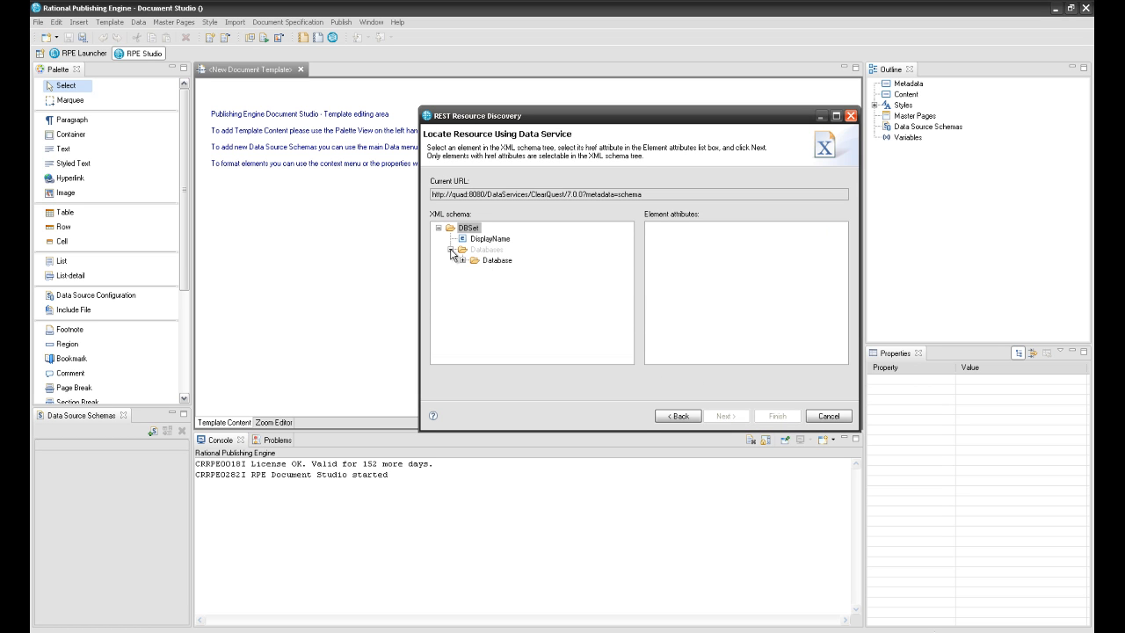
{"action": "left_click", "coordinate": [493, 262]}
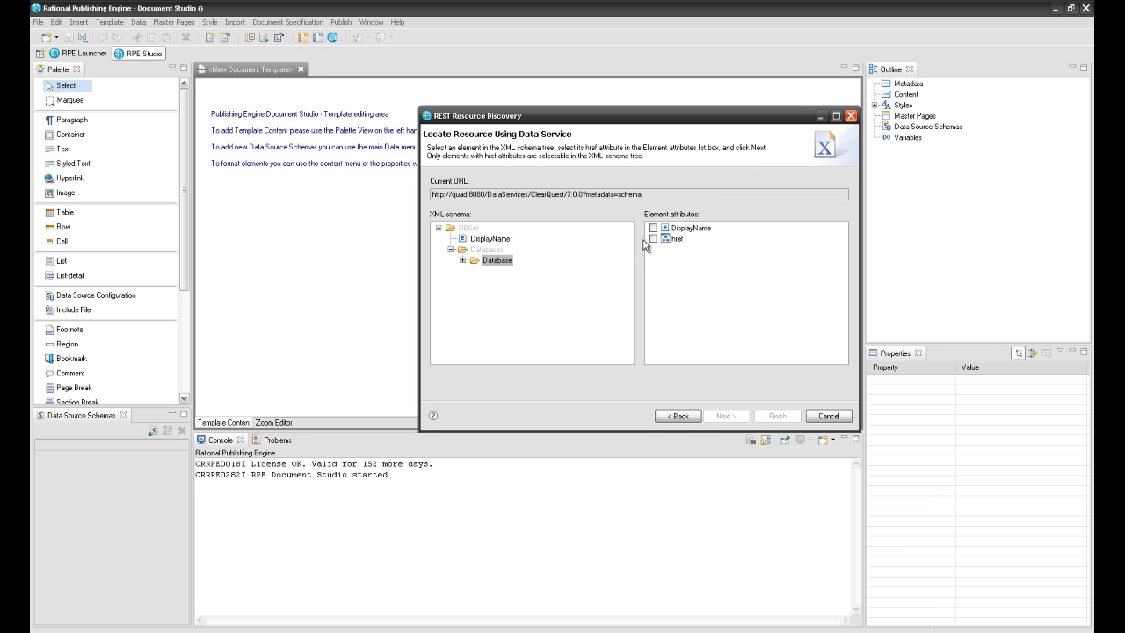
{"action": "left_click", "coordinate": [652, 238]}
{"action": "left_click", "coordinate": [722, 416]}
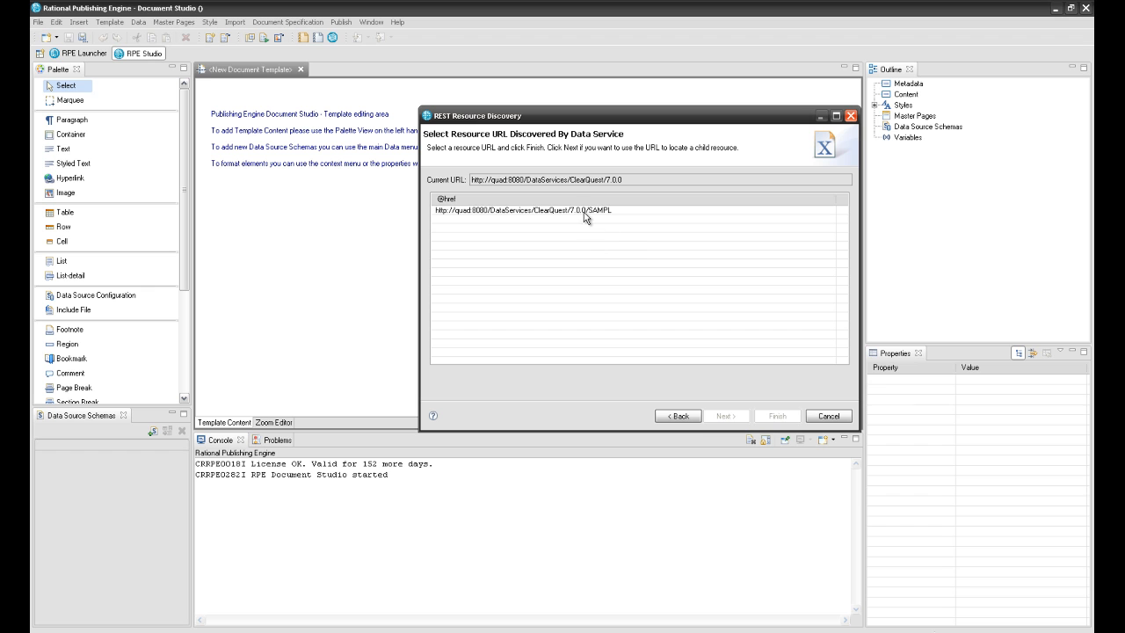
{"action": "left_click", "coordinate": [585, 211]}
{"action": "left_click", "coordinate": [719, 416]}
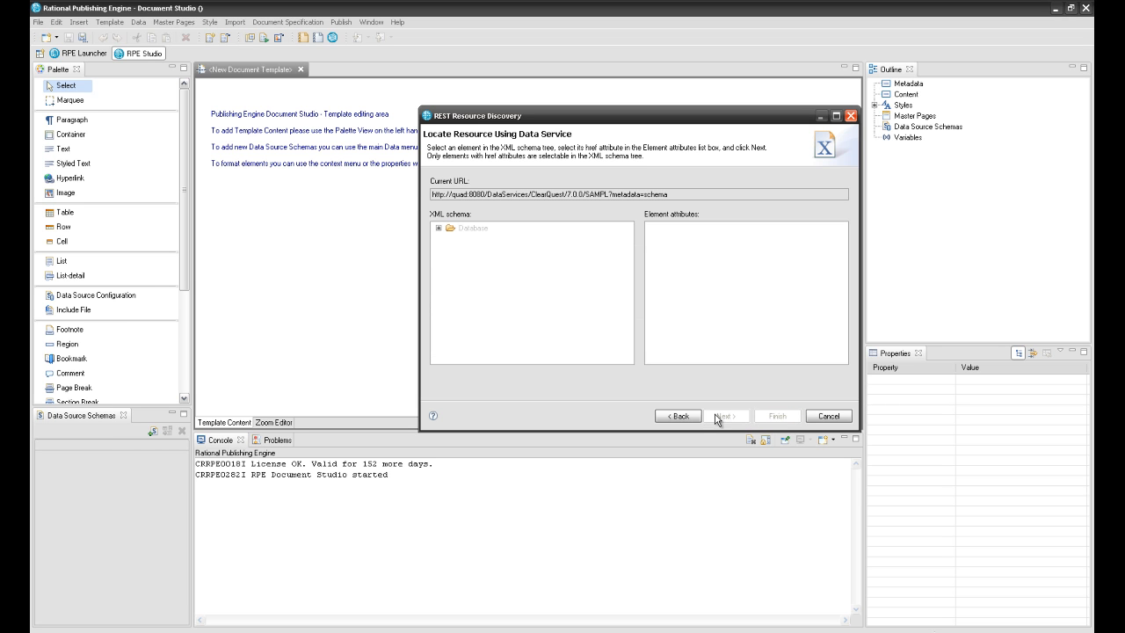
- Follow the RecordQueries Query href, select the Project query, and finish the wizard
{"action": "left_click", "coordinate": [439, 228]}
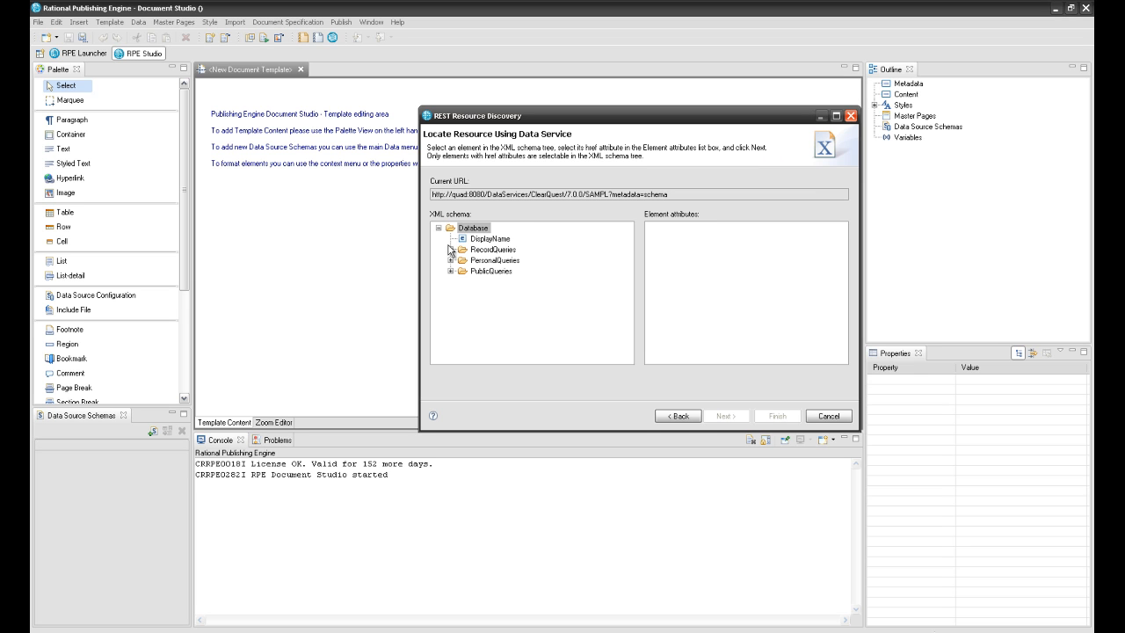
{"action": "left_click", "coordinate": [451, 250]}
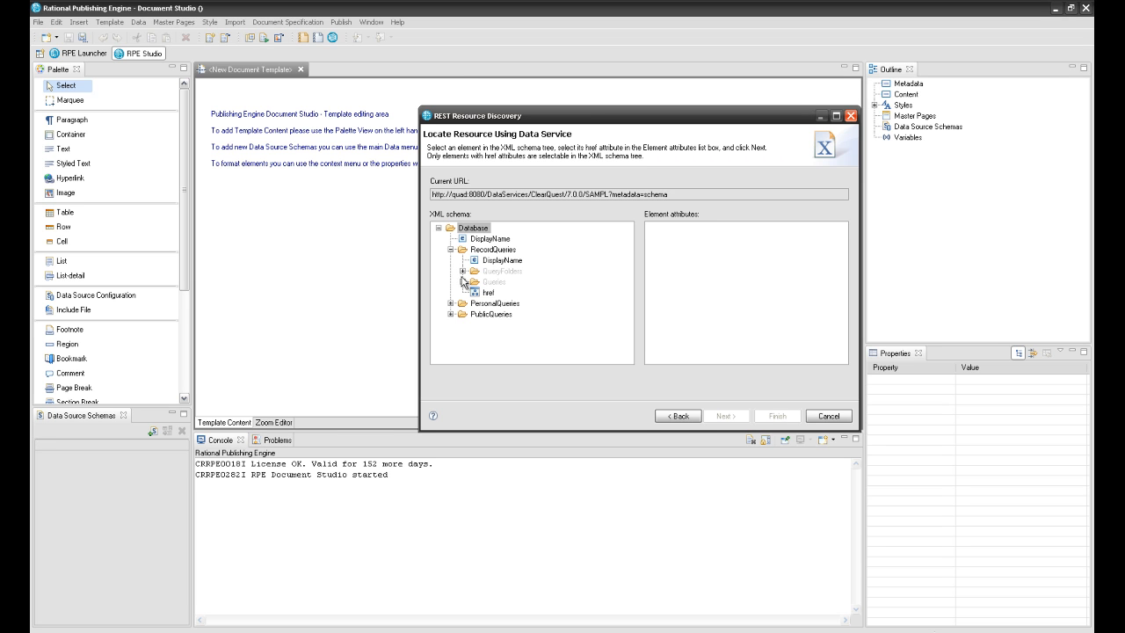
{"action": "left_click", "coordinate": [462, 282]}
{"action": "left_click", "coordinate": [500, 293]}
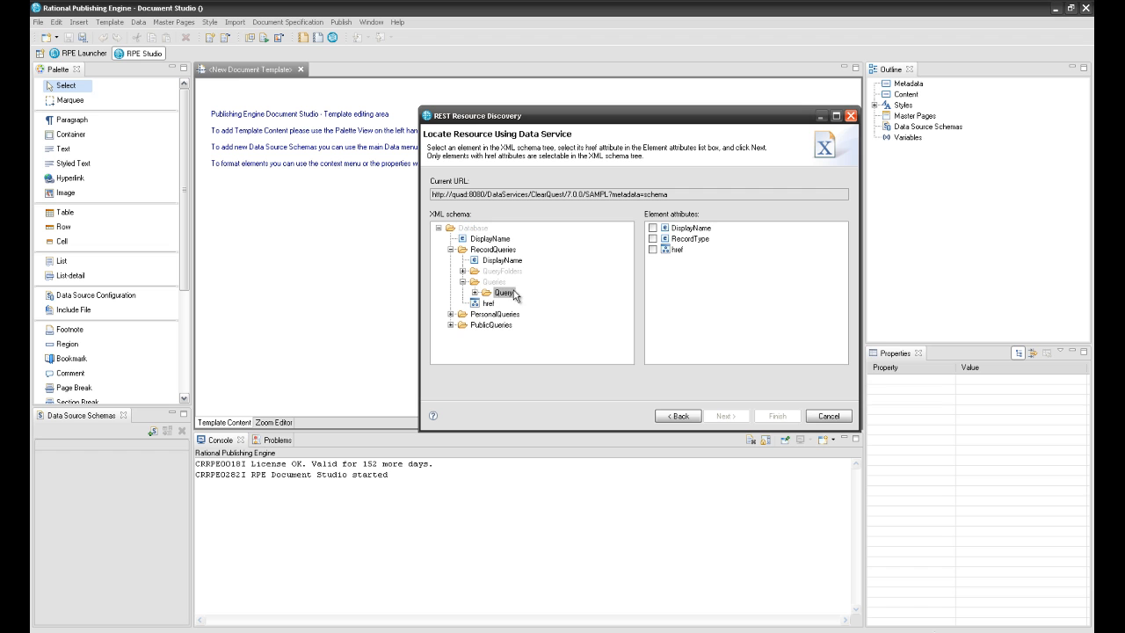
{"action": "left_click", "coordinate": [652, 251]}
{"action": "left_click", "coordinate": [724, 416]}
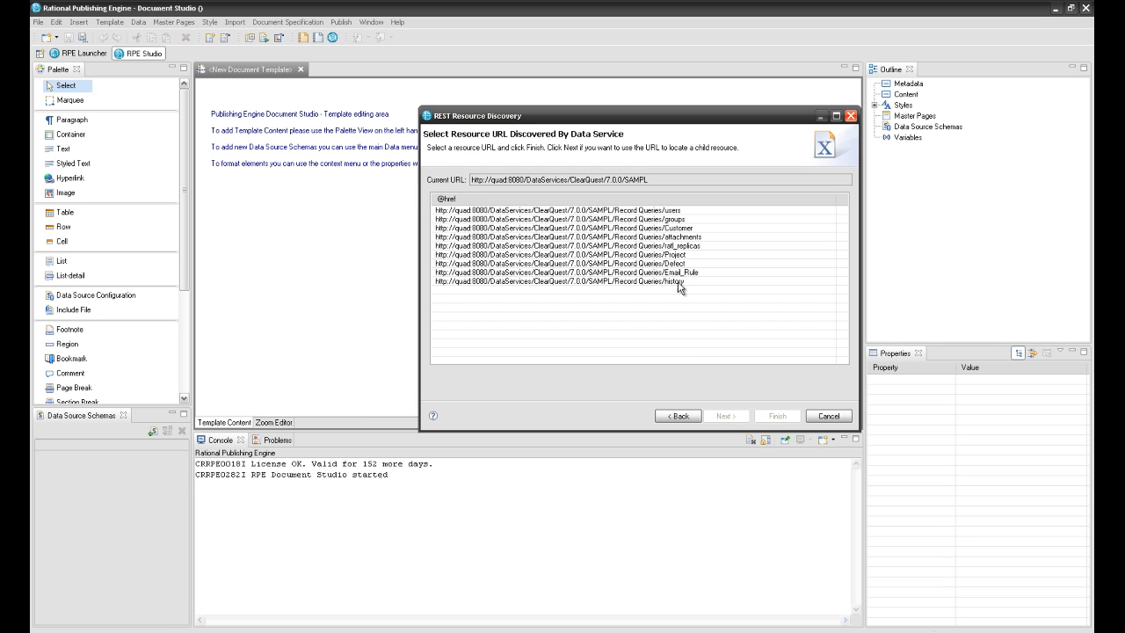
{"action": "left_click", "coordinate": [665, 256]}
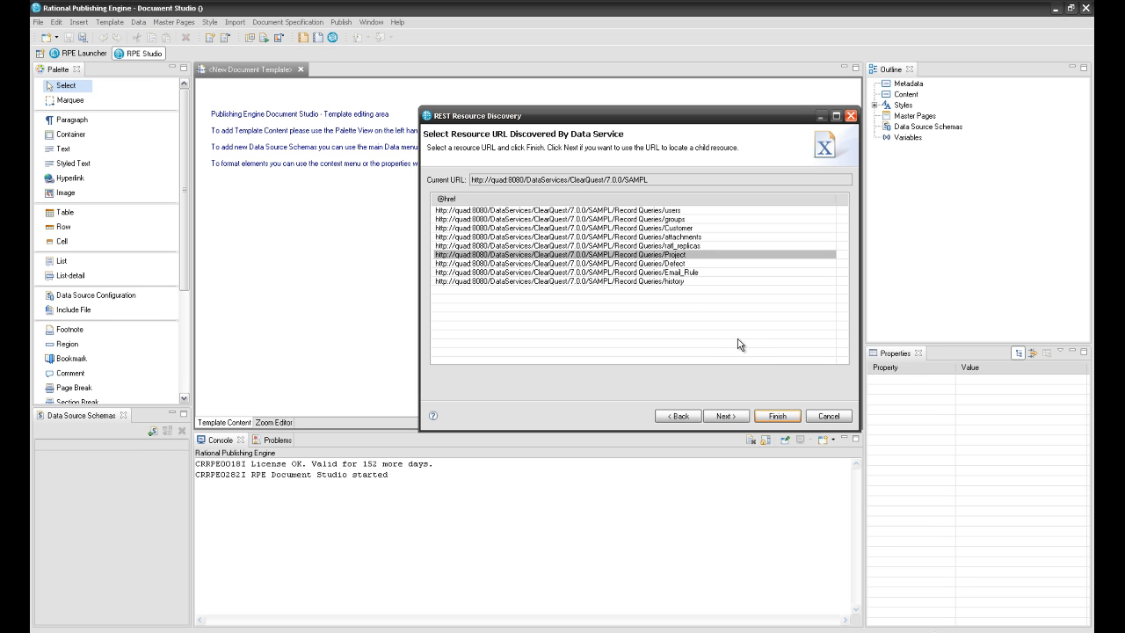
{"action": "left_click", "coordinate": [779, 418]}
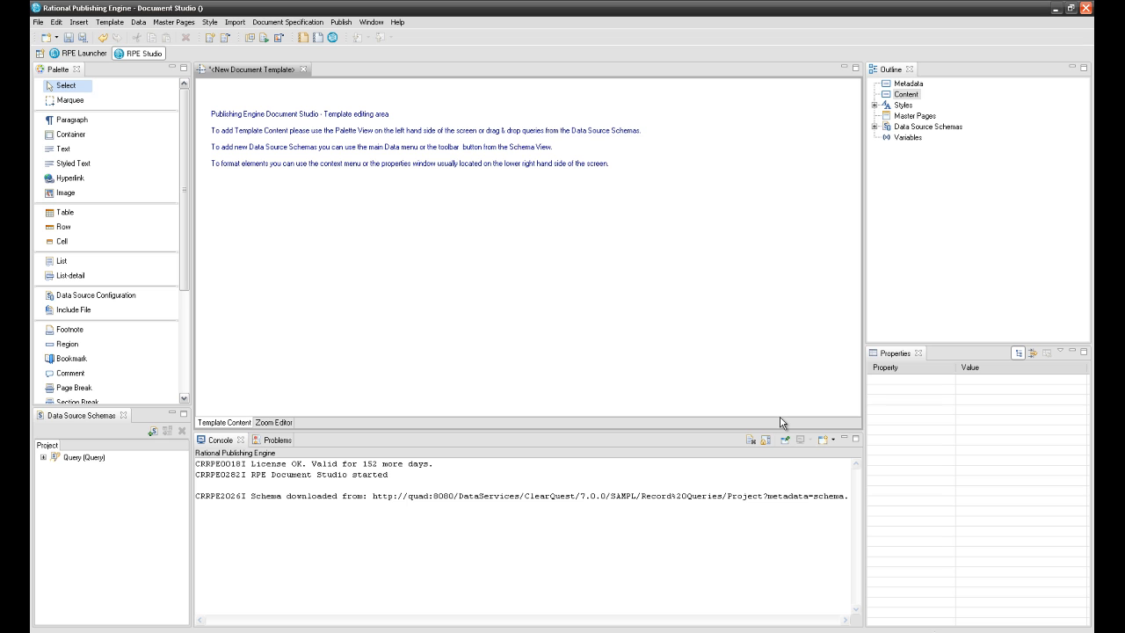
- Expand Query > results > Project in the schema to list fields like Name and Description
{"action": "left_click", "coordinate": [43, 457]}
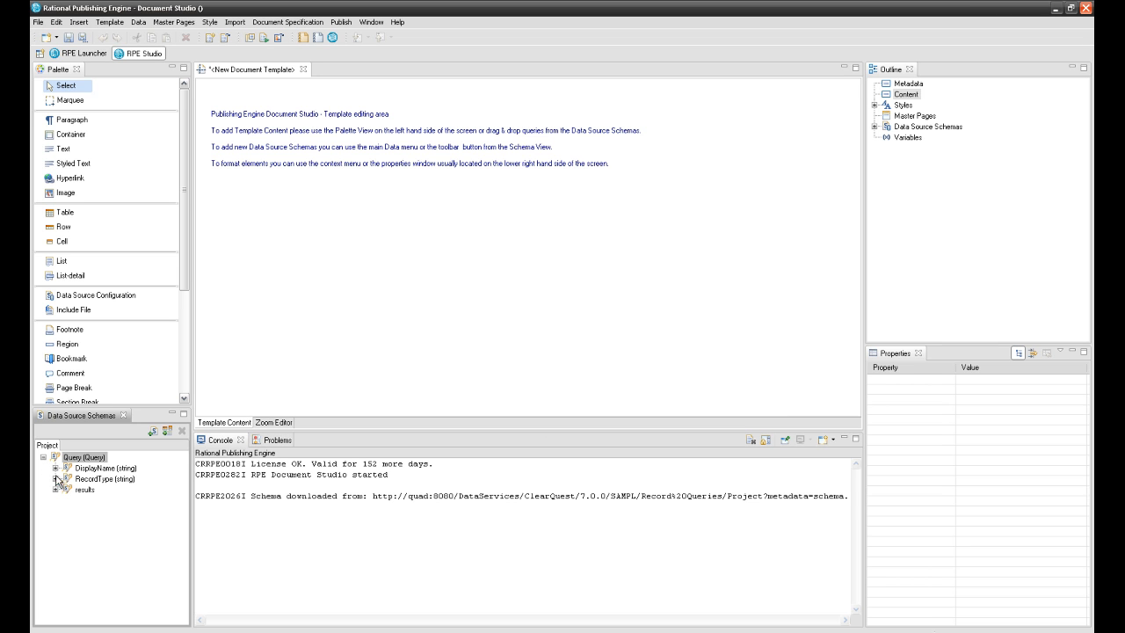
{"action": "left_click", "coordinate": [55, 489]}
{"action": "left_click", "coordinate": [67, 500]}
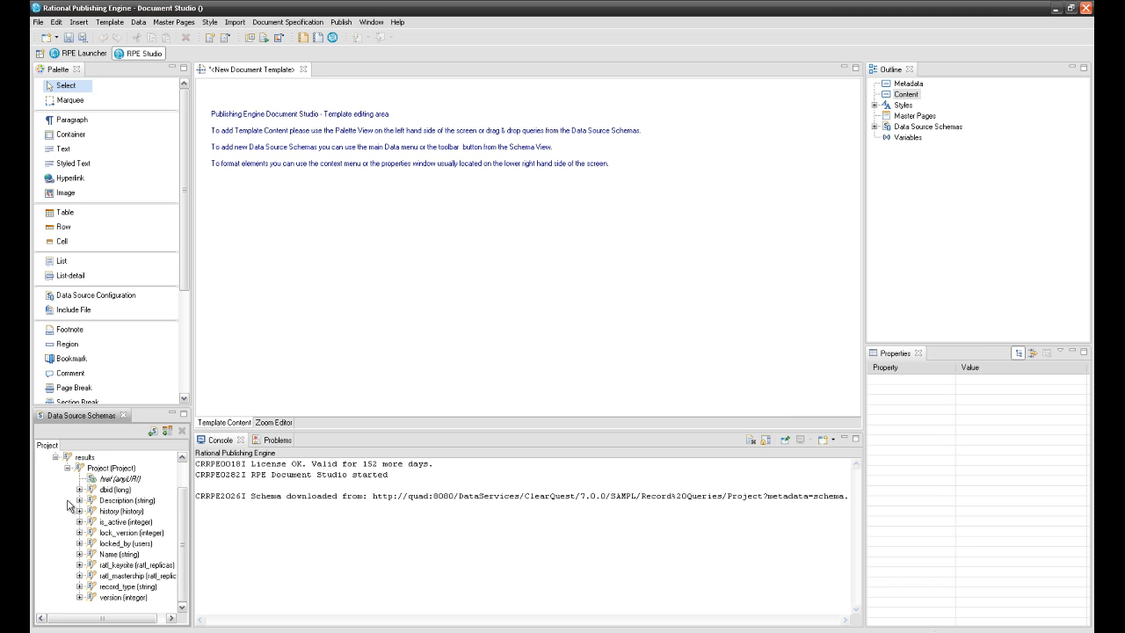
{"action": "scroll", "coordinate": [69, 505], "scroll_direction": "up", "scroll_amount": 1}
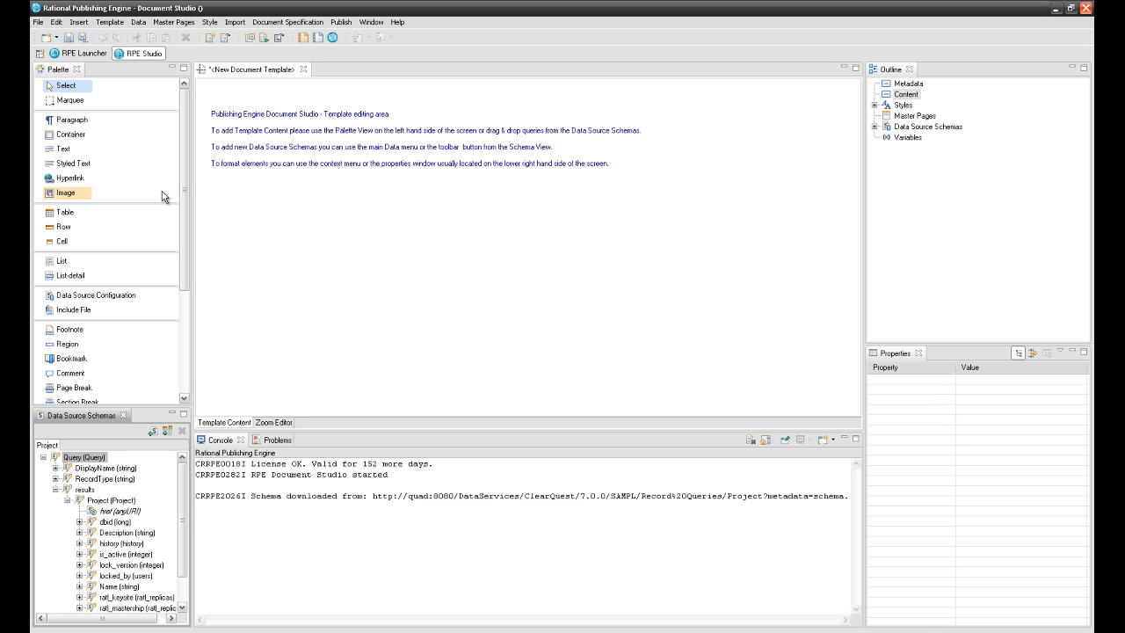
{"action": "left_click", "coordinate": [138, 22]}
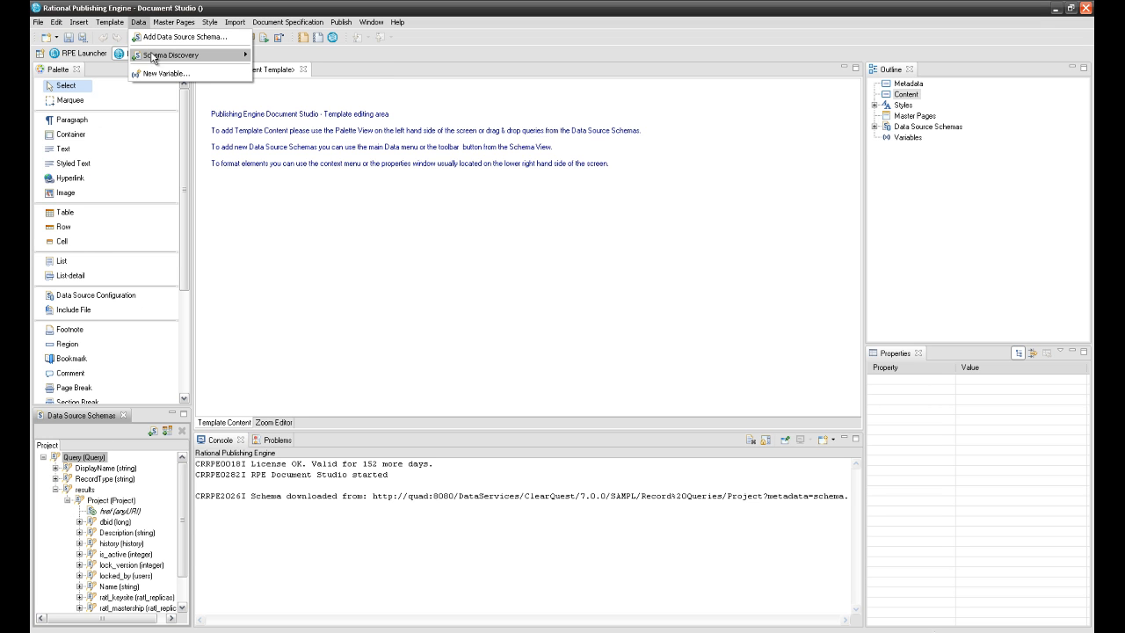
- Start another REST schema discovery, name the source Defects, and choose Basic authentication
{"action": "mouse_move", "coordinate": [154, 56]}
{"action": "left_click", "coordinate": [284, 70]}
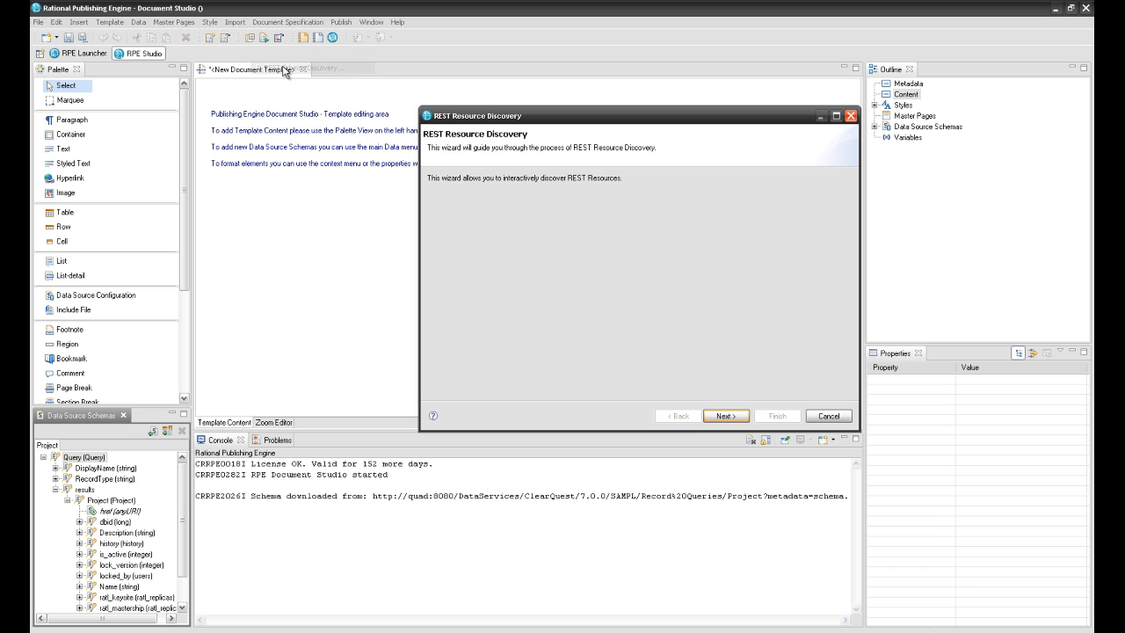
{"action": "left_click", "coordinate": [717, 418]}
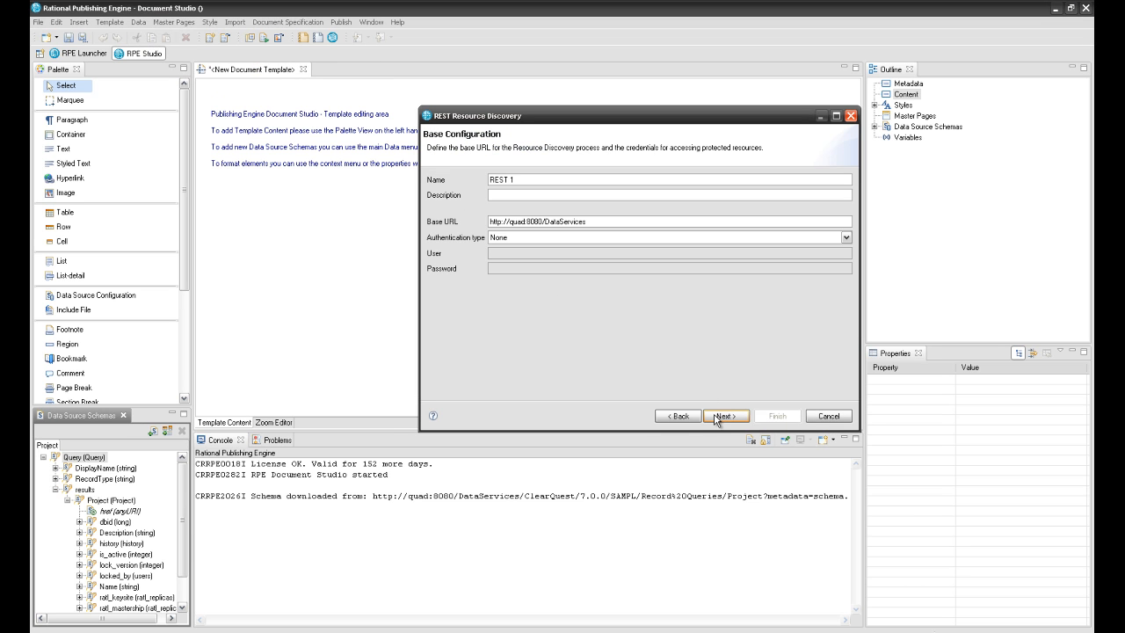
{"action": "left_click_drag", "start_coordinate": [519, 179], "coordinate": [474, 180]}
{"action": "type", "text": "Defects"}
{"action": "left_click", "coordinate": [538, 237]}
{"action": "left_click", "coordinate": [535, 257]}
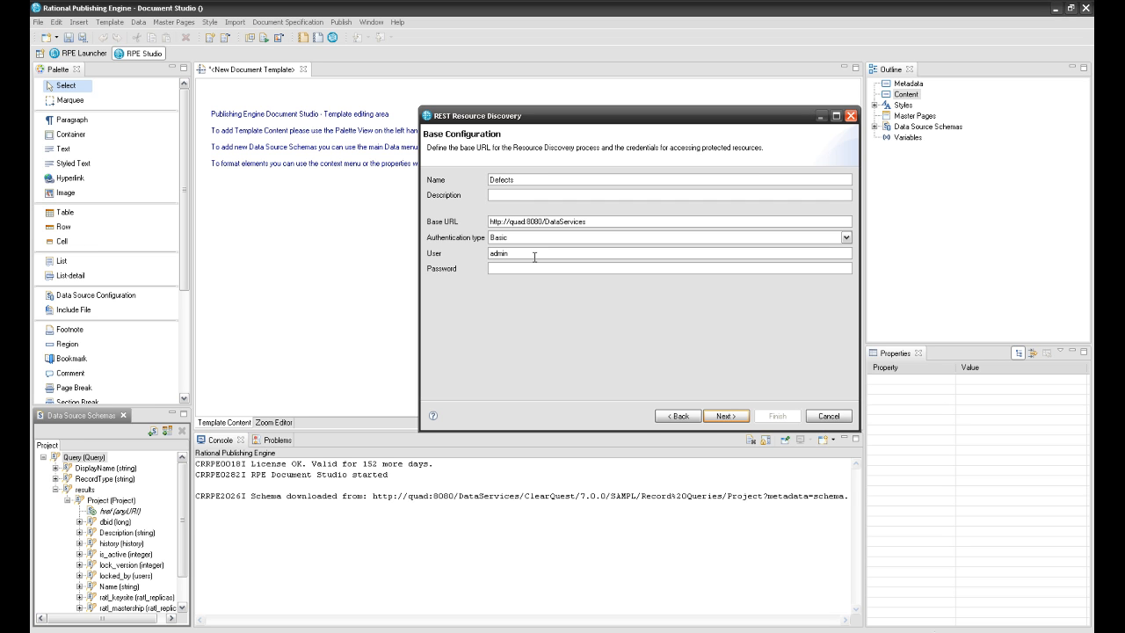
- Follow the Adaptor href under DataServices and pick the ClearQuest service URL
{"action": "left_click", "coordinate": [726, 415]}
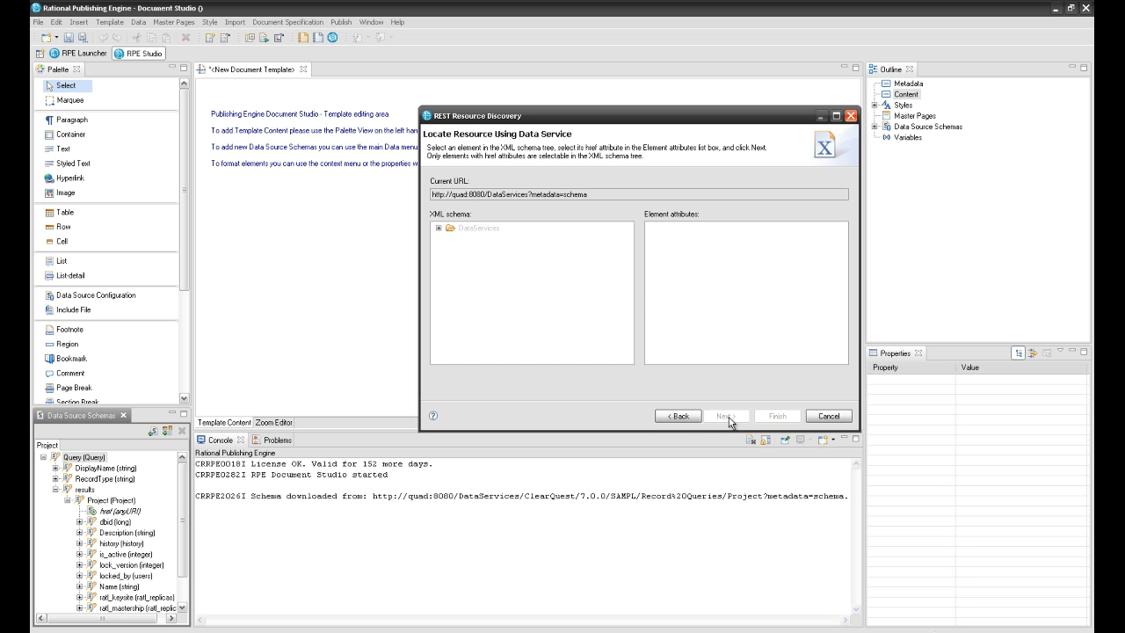
{"action": "left_click", "coordinate": [439, 228]}
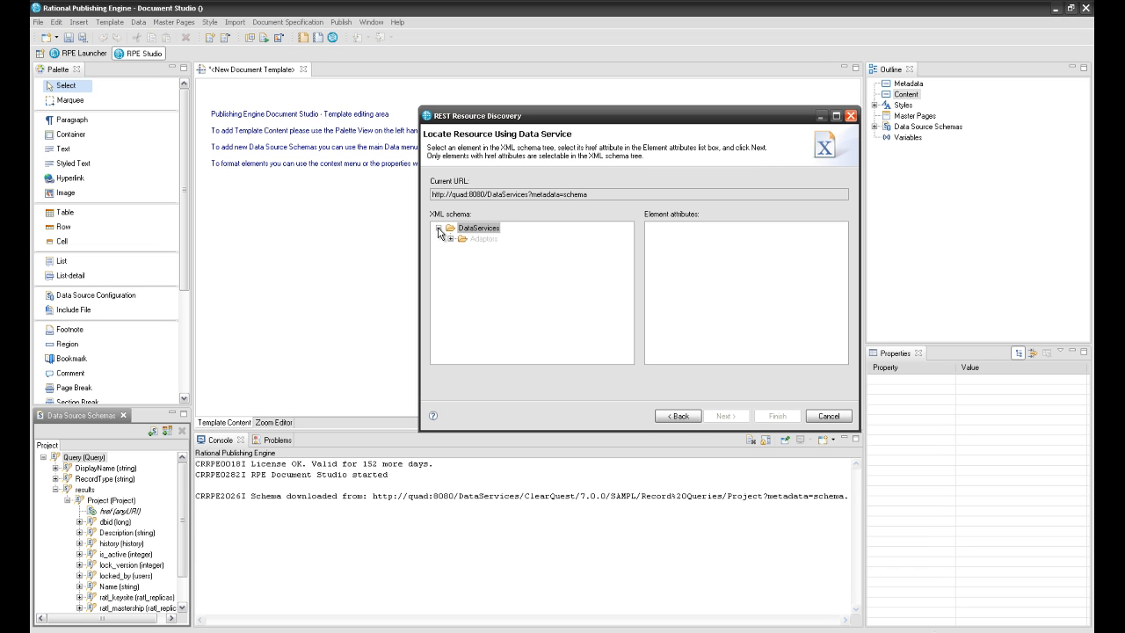
{"action": "left_click", "coordinate": [450, 238]}
{"action": "left_click", "coordinate": [485, 251]}
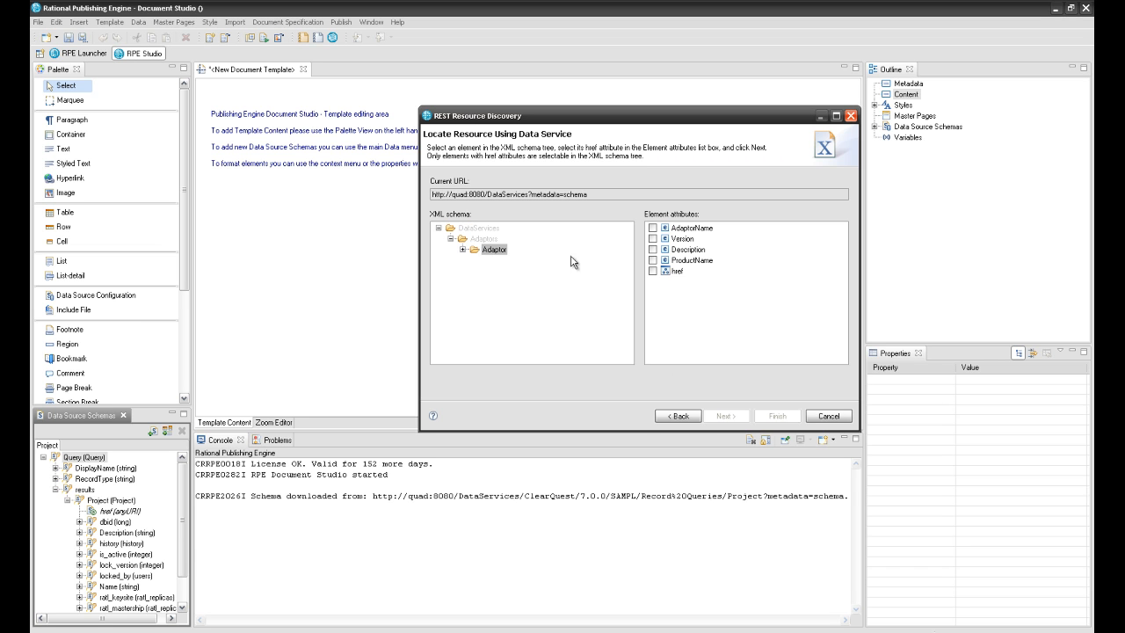
{"action": "left_click", "coordinate": [653, 271]}
{"action": "left_click", "coordinate": [729, 415]}
{"action": "left_click", "coordinate": [558, 214]}
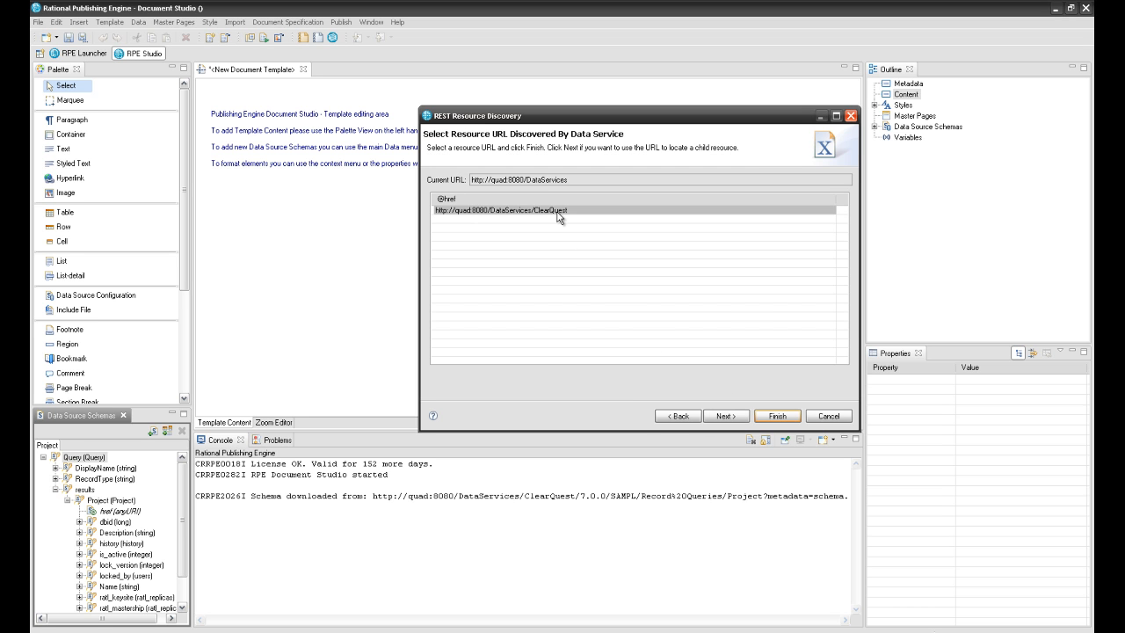
{"action": "left_click", "coordinate": [726, 416]}
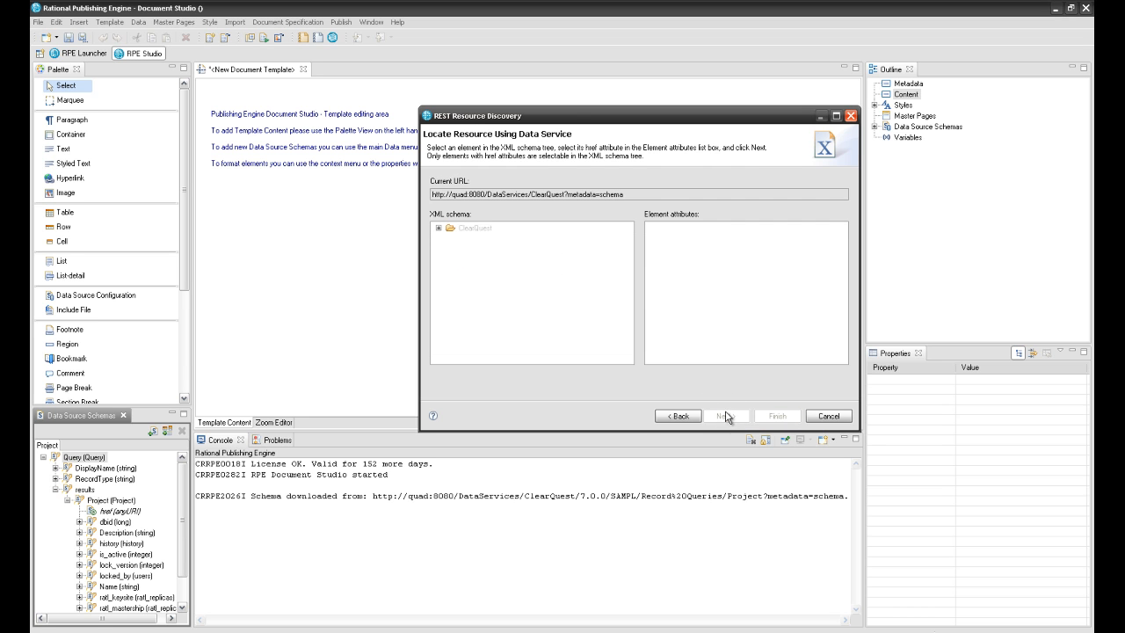
- Follow the DBSet href under ClearQuest and pick the 7.0.0 URL
{"action": "left_click", "coordinate": [438, 227]}
{"action": "left_click", "coordinate": [450, 239]}
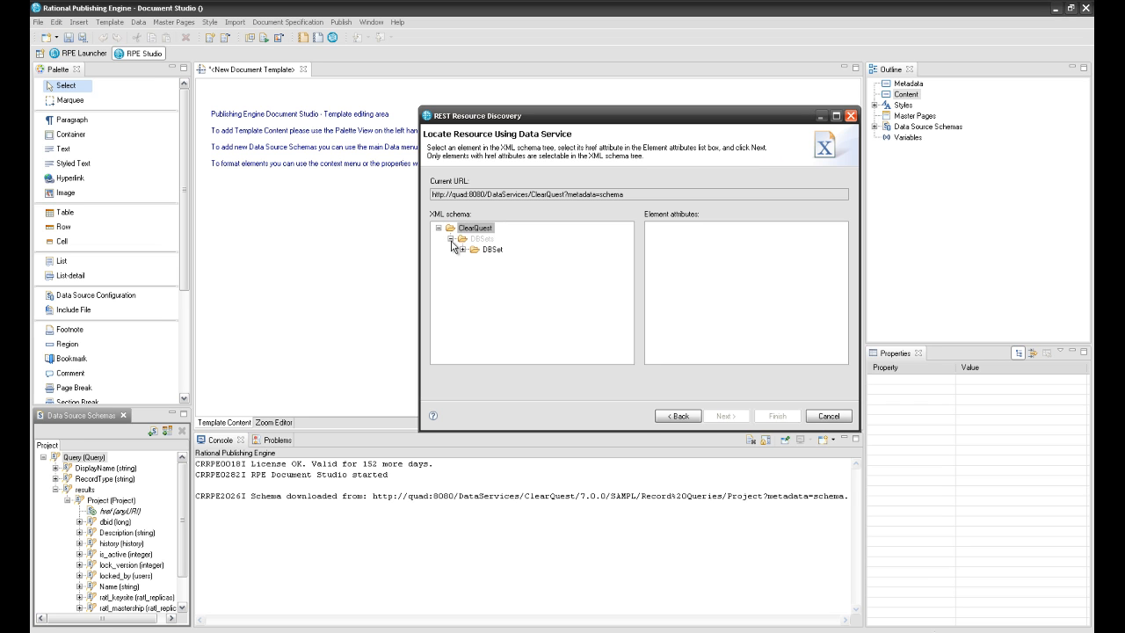
{"action": "left_click", "coordinate": [488, 250]}
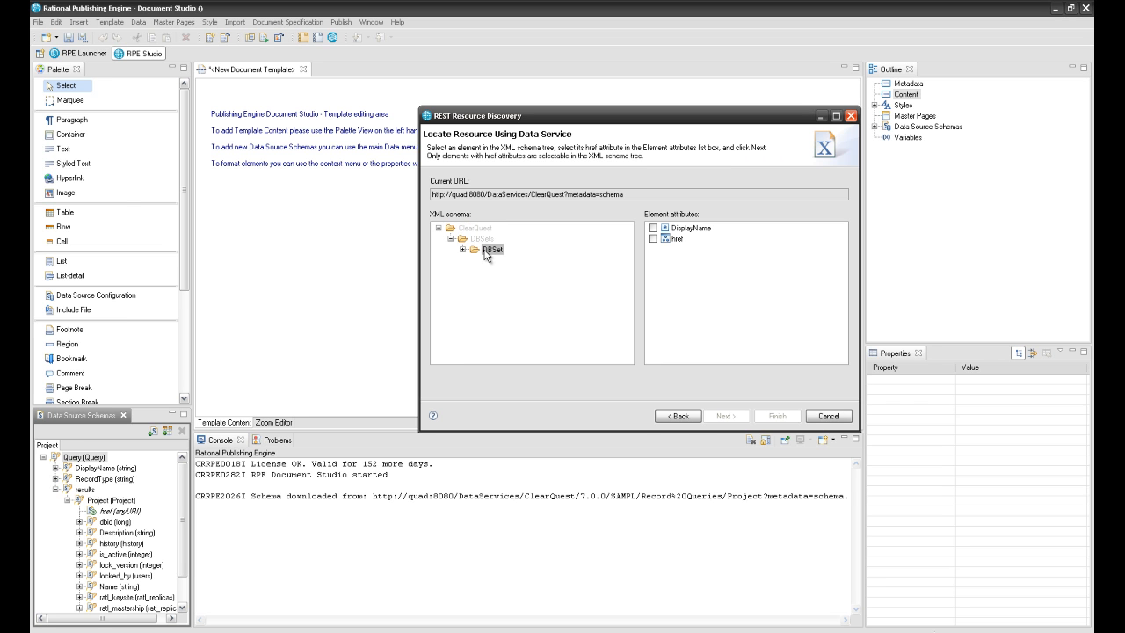
{"action": "left_click", "coordinate": [652, 238]}
{"action": "left_click", "coordinate": [711, 415]}
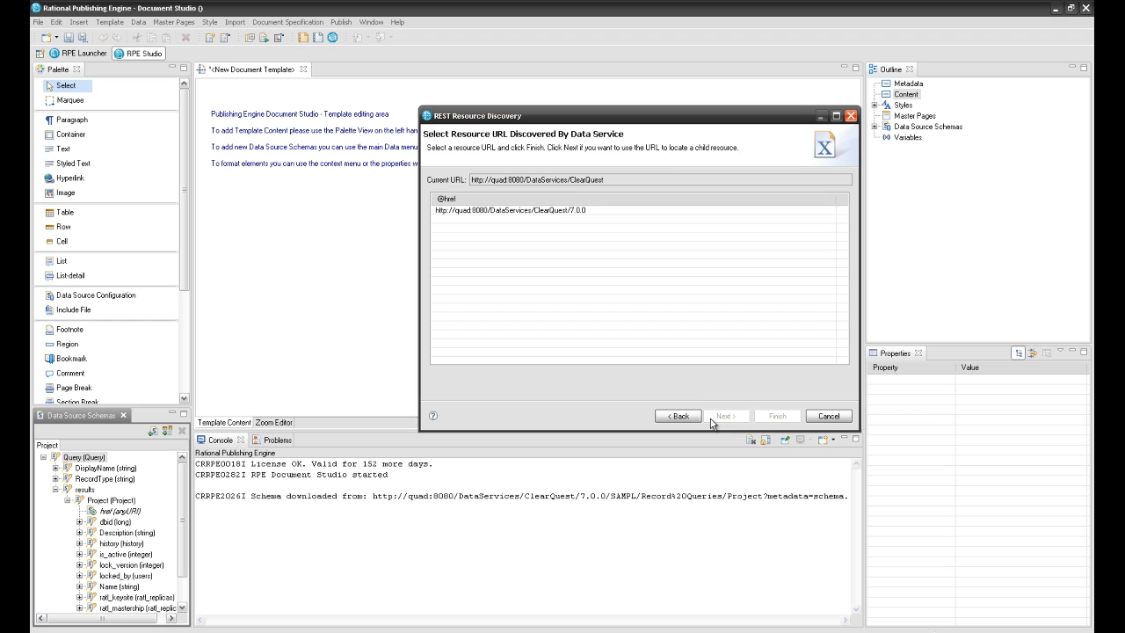
{"action": "left_click", "coordinate": [579, 212]}
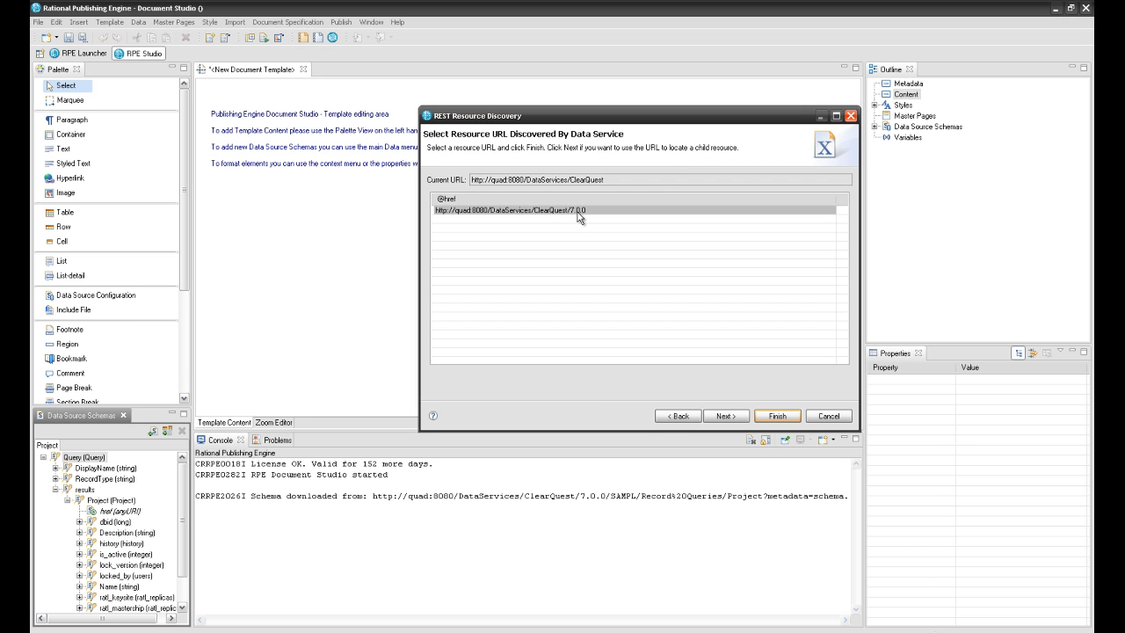
{"action": "left_click", "coordinate": [720, 416]}
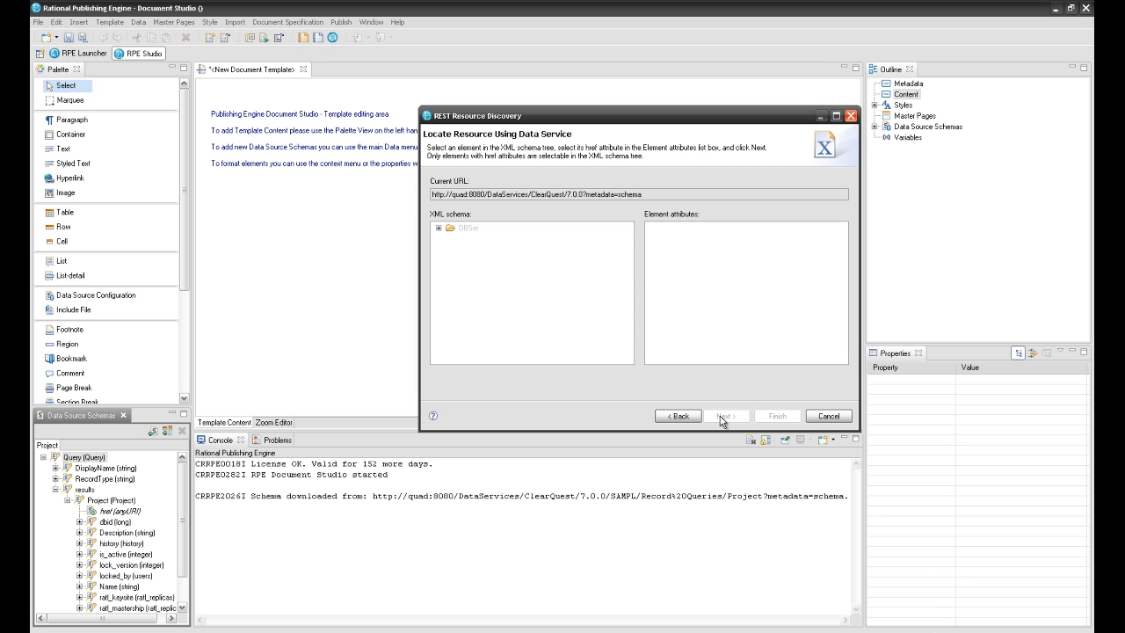
- Follow the Database href under DBSet and pick the SAMPL database URL
{"action": "left_click", "coordinate": [438, 227]}
{"action": "left_click", "coordinate": [450, 249]}
{"action": "left_click", "coordinate": [490, 262]}
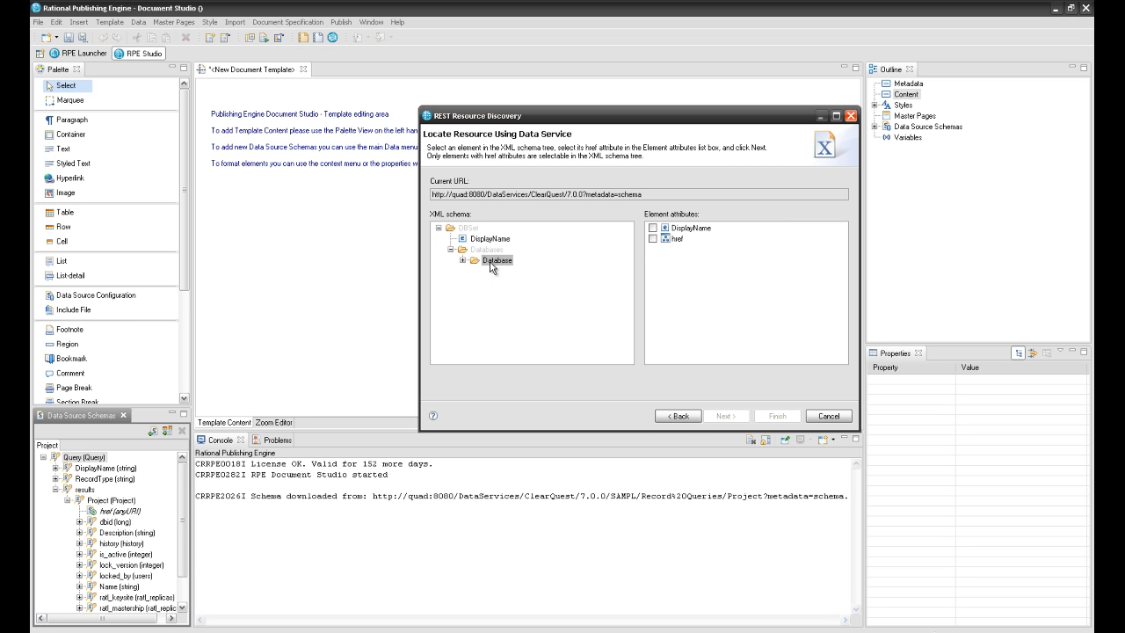
{"action": "left_click", "coordinate": [652, 238]}
{"action": "left_click", "coordinate": [723, 417]}
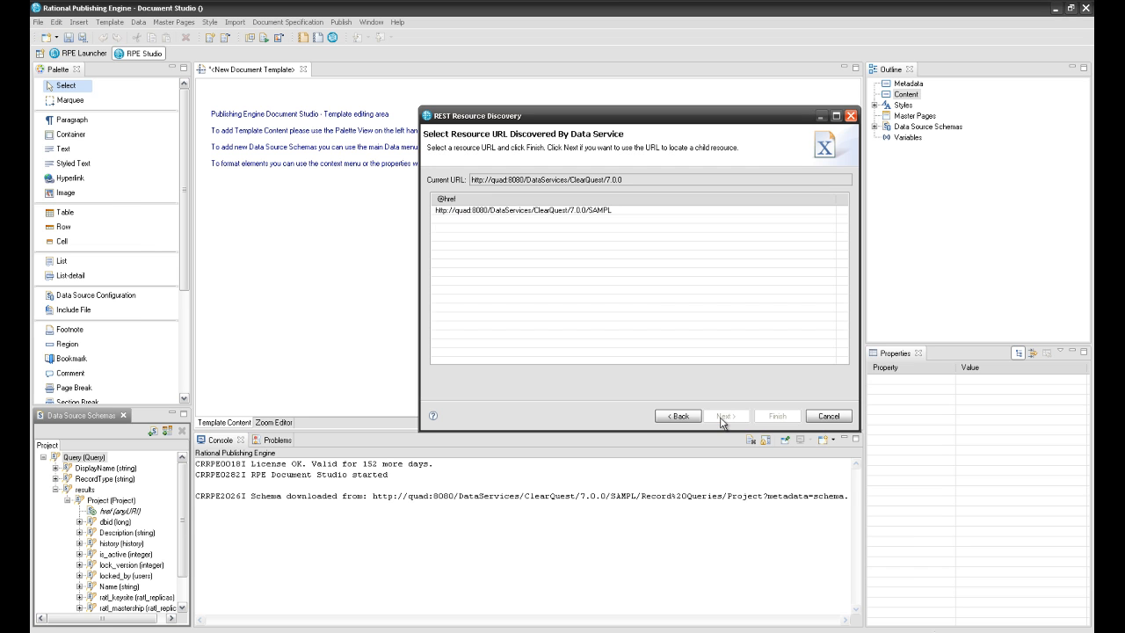
{"action": "left_click", "coordinate": [581, 212]}
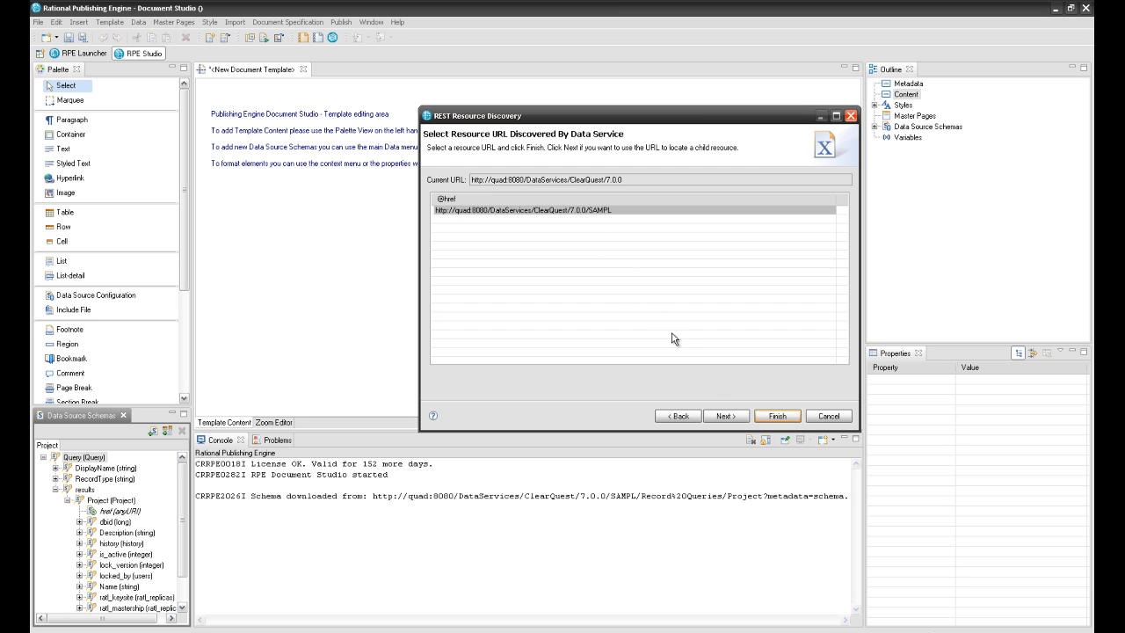
{"action": "left_click", "coordinate": [723, 416]}
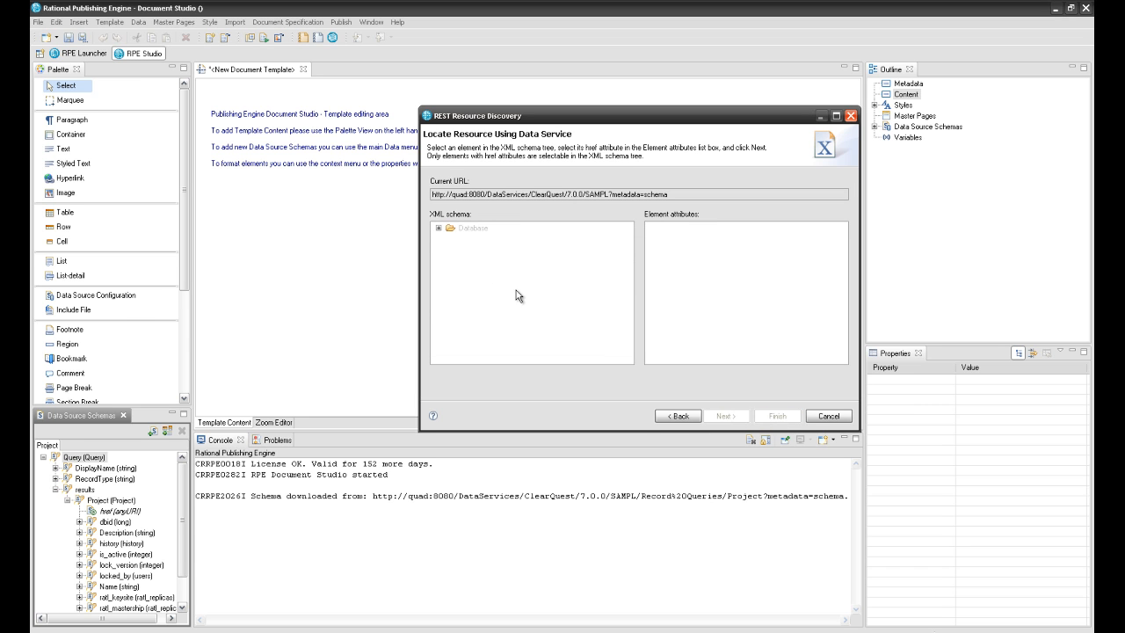
- Follow the PublicQueries Query href, select All Defects, and finish the wizard
{"action": "left_click", "coordinate": [440, 229]}
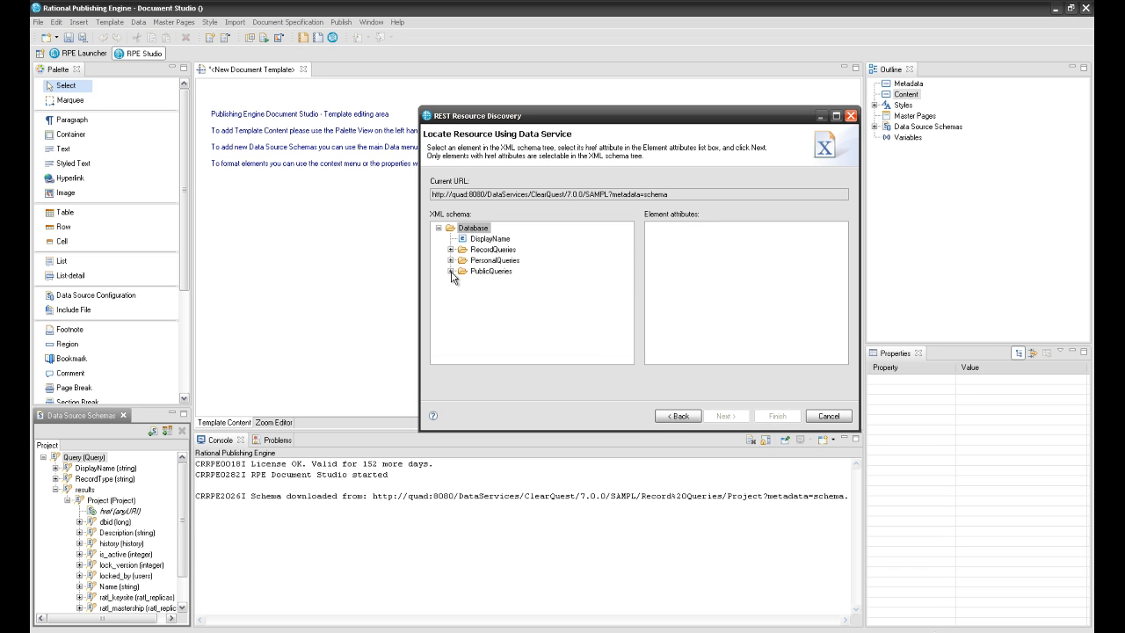
{"action": "left_click", "coordinate": [451, 271]}
{"action": "left_click", "coordinate": [463, 304]}
{"action": "left_click", "coordinate": [494, 314]}
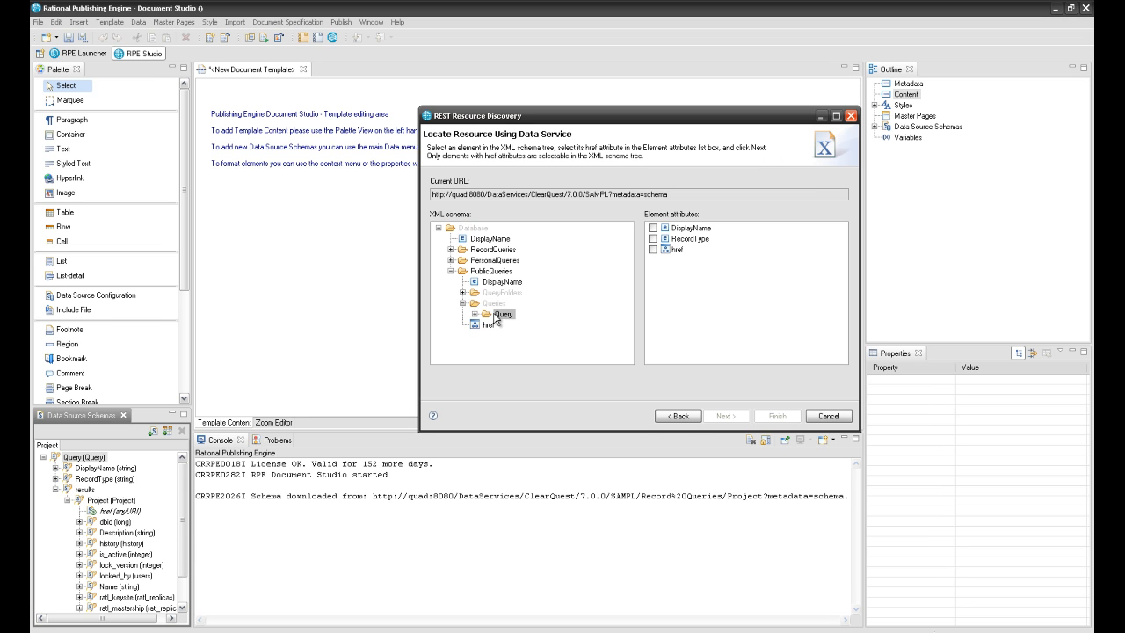
{"action": "left_click", "coordinate": [652, 249]}
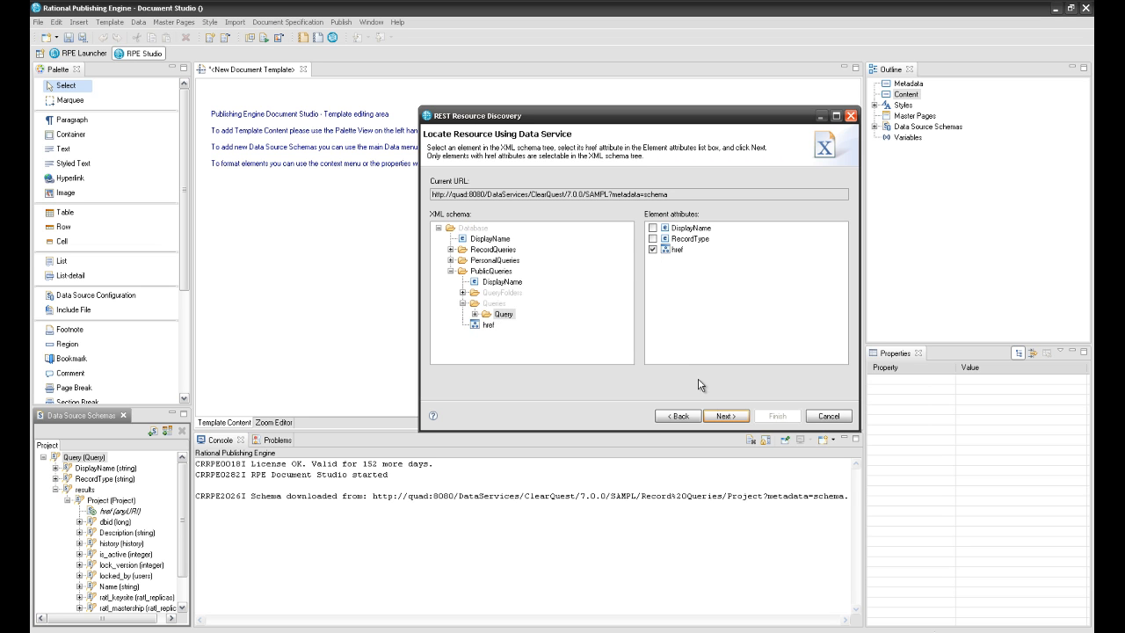
{"action": "left_click", "coordinate": [717, 418]}
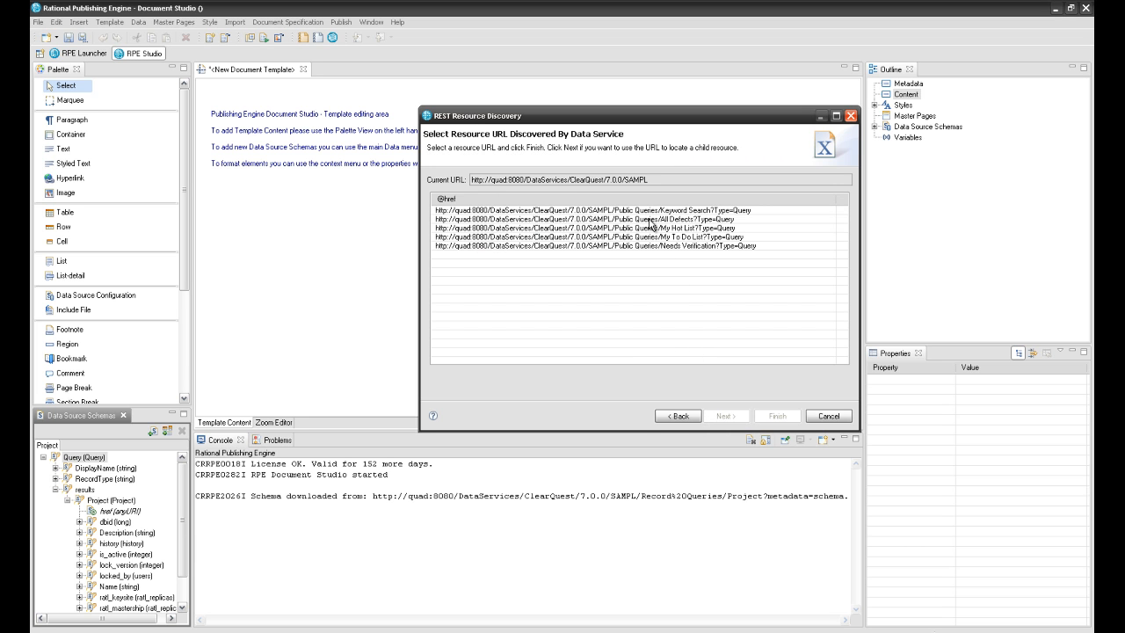
{"action": "left_click", "coordinate": [653, 220]}
{"action": "left_click", "coordinate": [777, 415]}
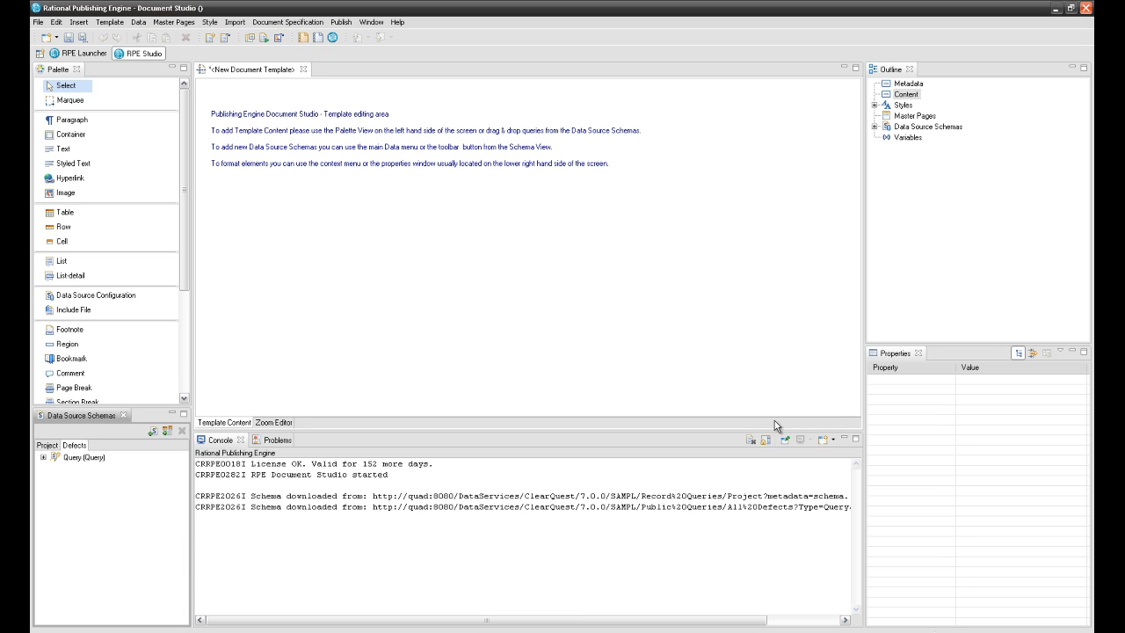
- Expand the Defects schema's Query > results branch to reveal the defect record fields
{"action": "left_click", "coordinate": [43, 457]}
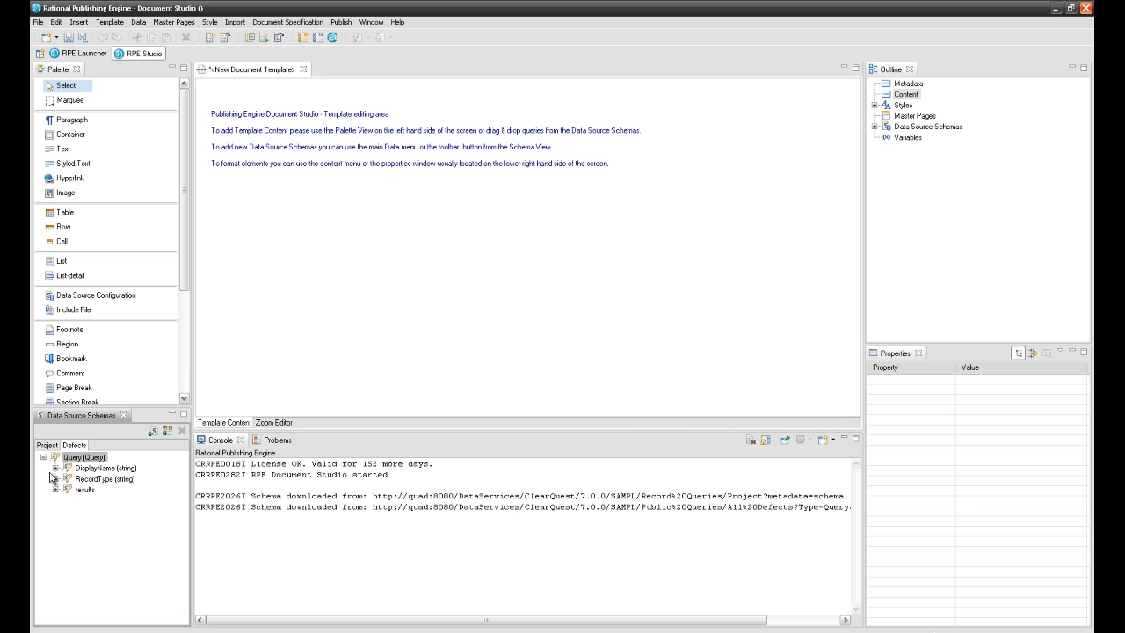
{"action": "left_click", "coordinate": [55, 489]}
{"action": "left_click", "coordinate": [66, 500]}
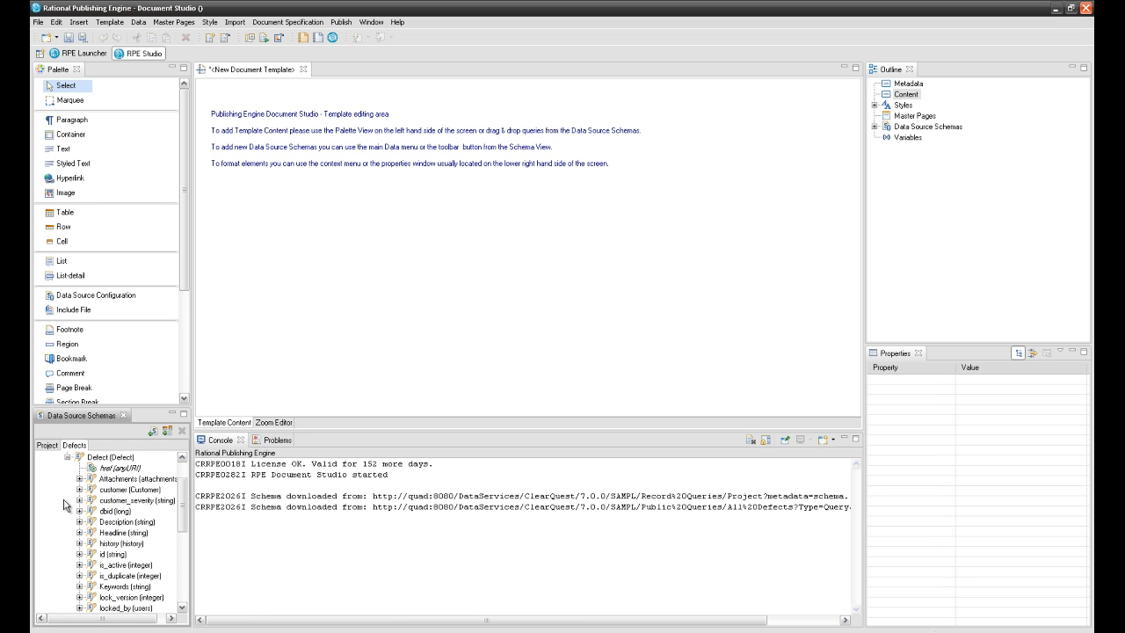
{"action": "scroll", "coordinate": [64, 503], "scroll_direction": "up", "scroll_amount": 2}
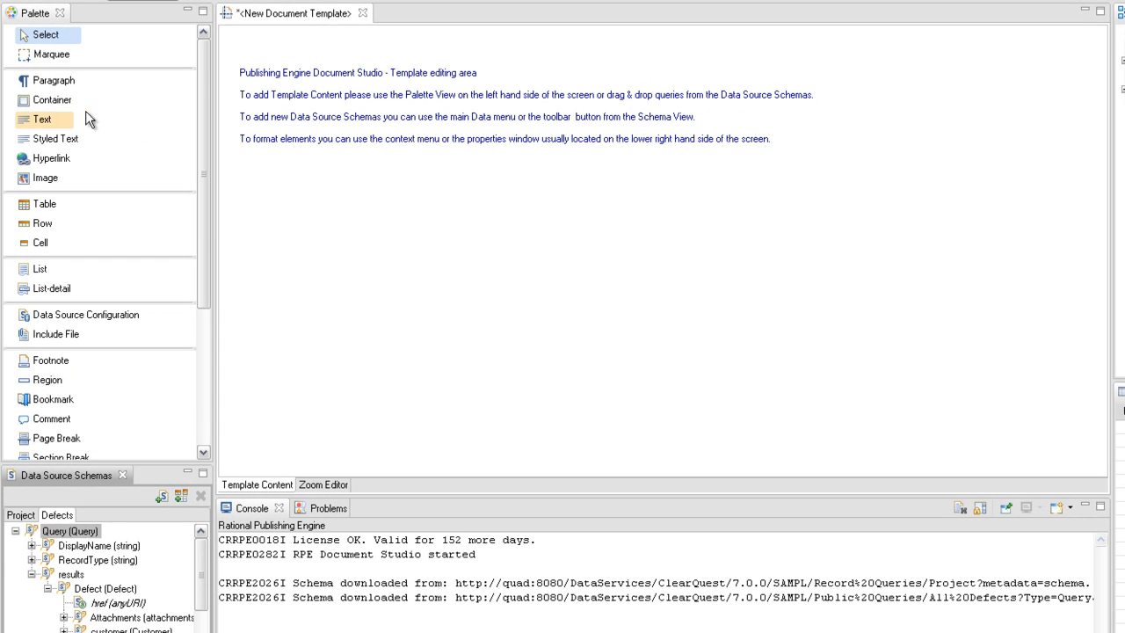
- Insert a Container into the template and bind it to the Project schema's Project element
{"action": "left_click", "coordinate": [71, 106]}
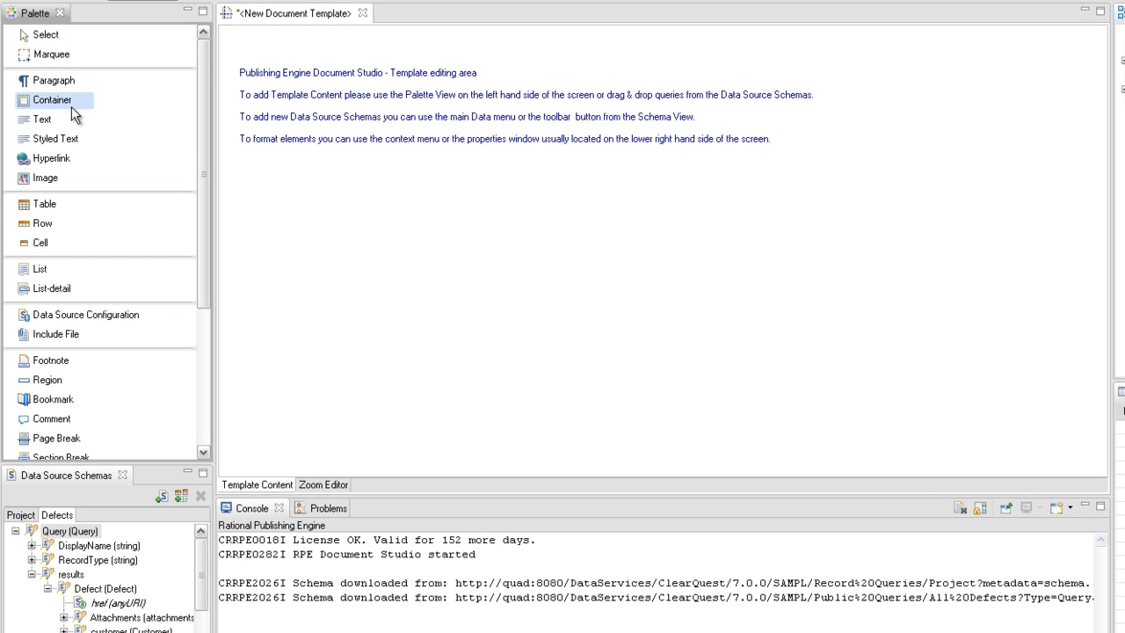
{"action": "left_click", "coordinate": [266, 65]}
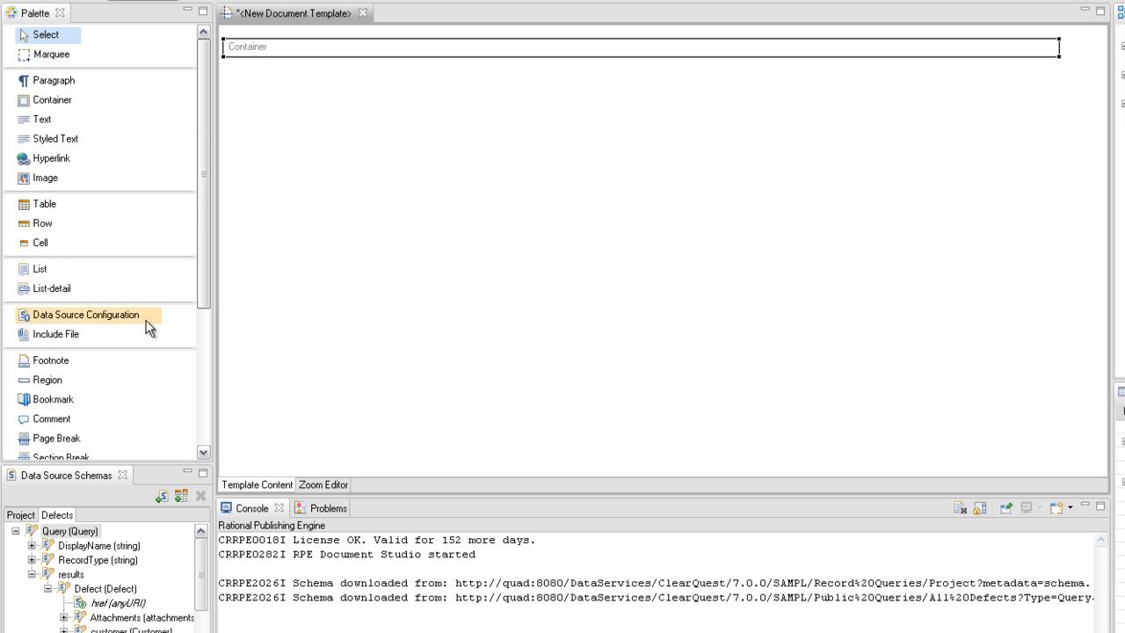
{"action": "left_click", "coordinate": [24, 518]}
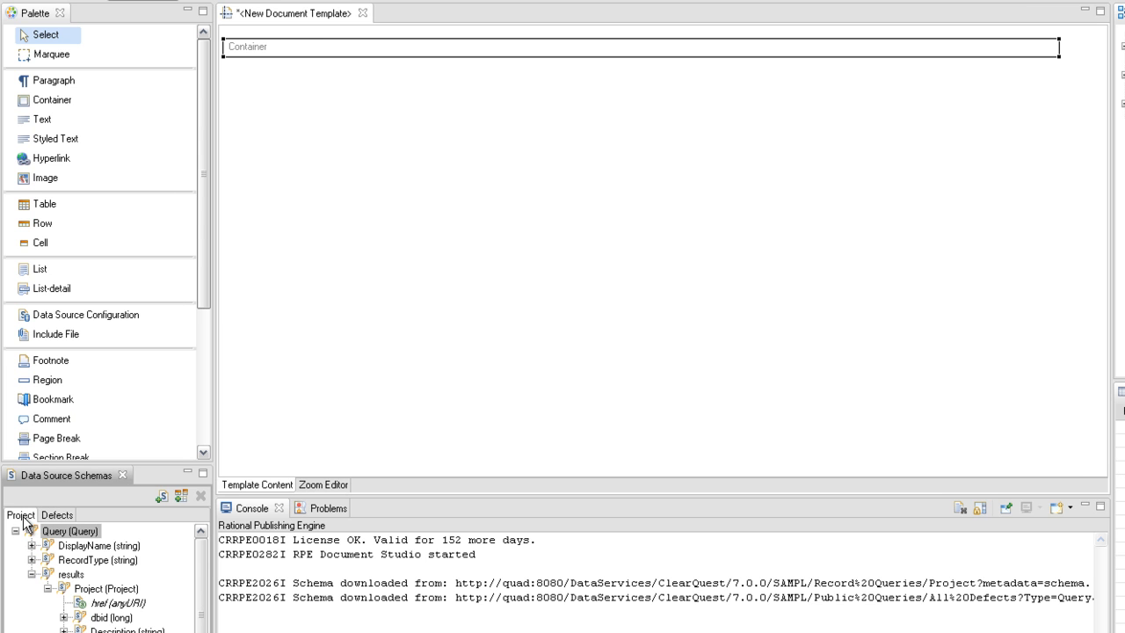
{"action": "left_click_drag", "start_coordinate": [105, 589], "coordinate": [240, 346]}
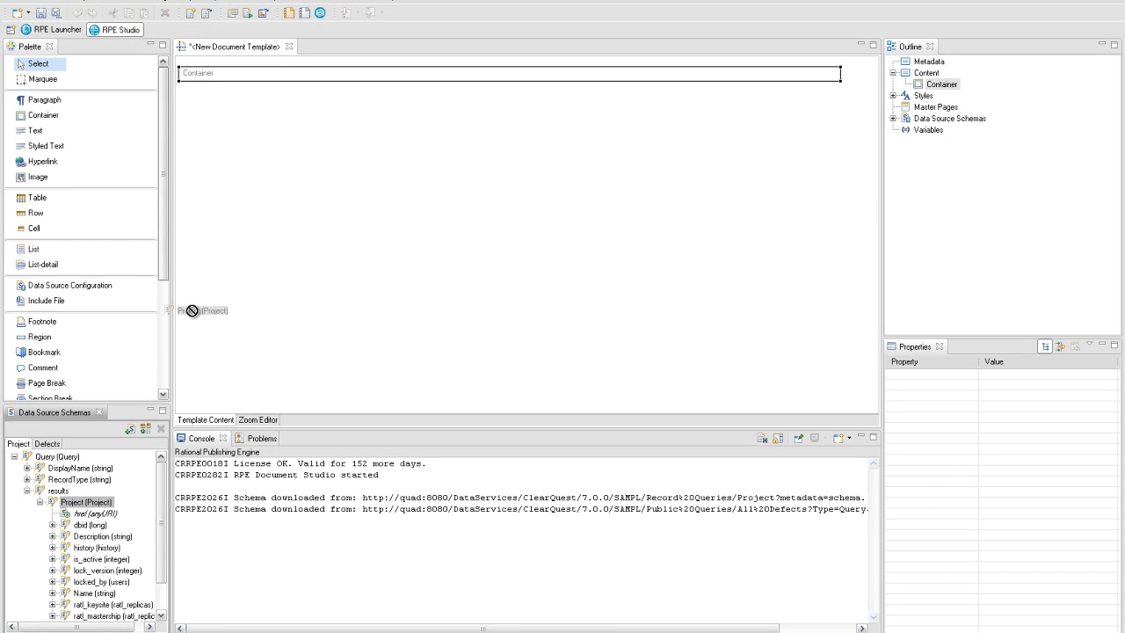
{"action": "left_click_drag", "start_coordinate": [191, 310], "coordinate": [260, 77]}
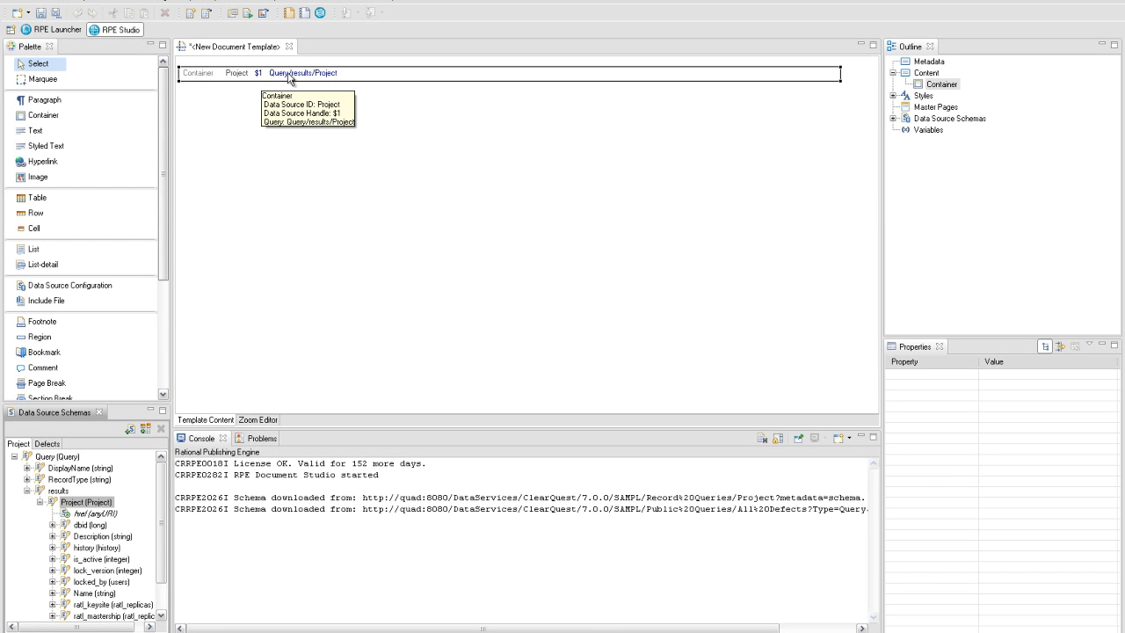
- Create a new internal template variable named projectName_ under Variables
{"action": "right_click", "coordinate": [919, 133]}
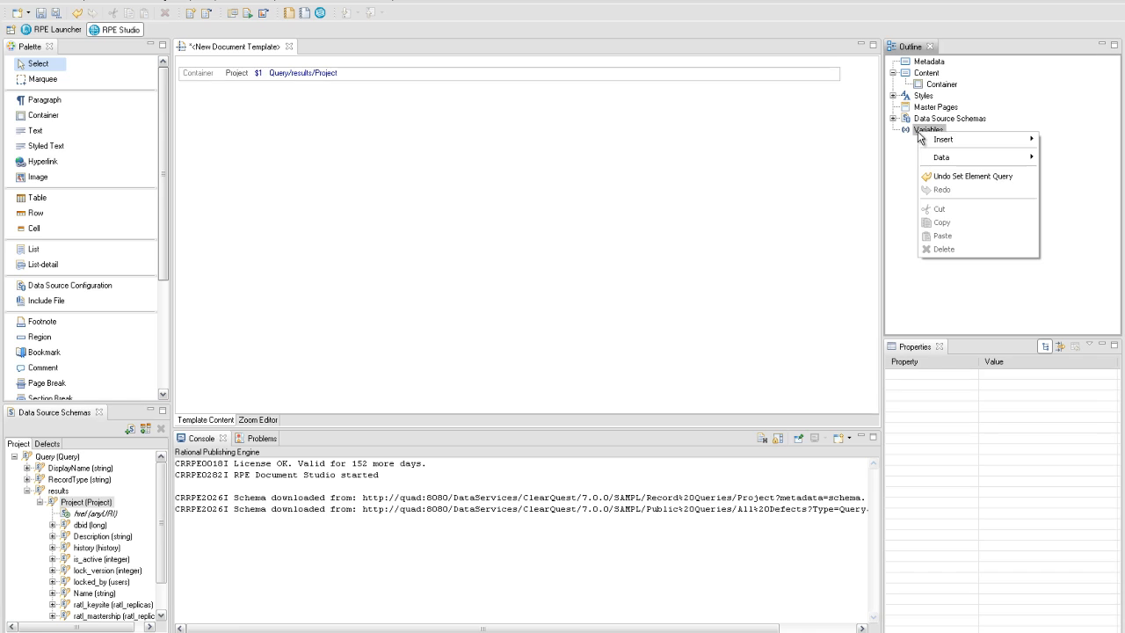
{"action": "left_click", "coordinate": [907, 140]}
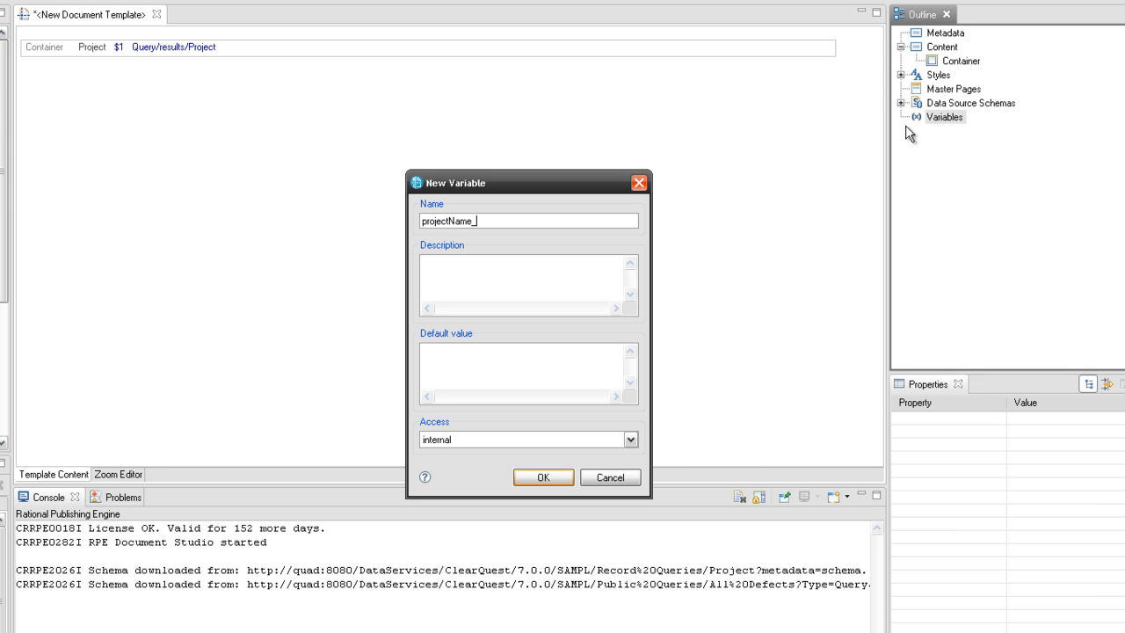
{"action": "left_click", "coordinate": [553, 477]}
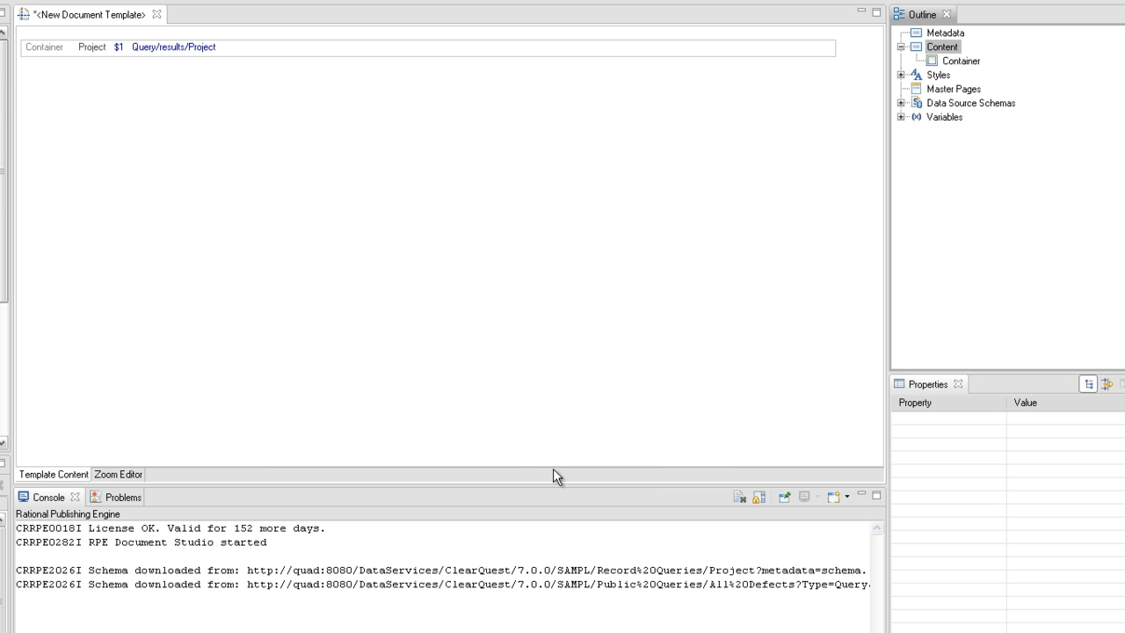
- Add a Container assignment setting projectName_ to Query/results/Project/Name
{"action": "right_click", "coordinate": [186, 44]}
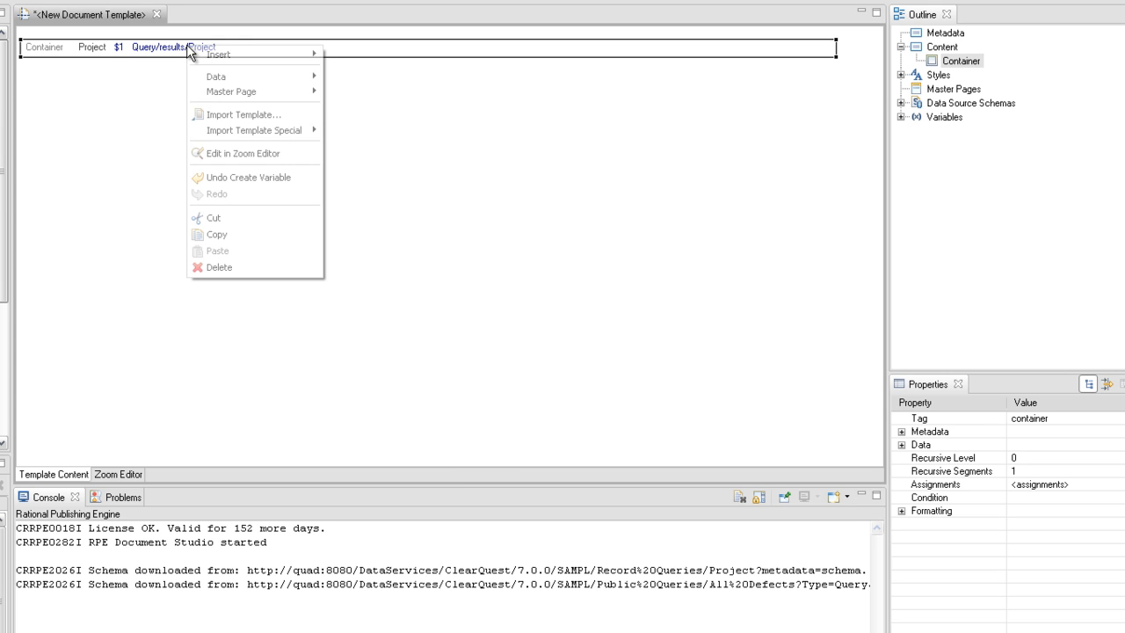
{"action": "mouse_move", "coordinate": [219, 81]}
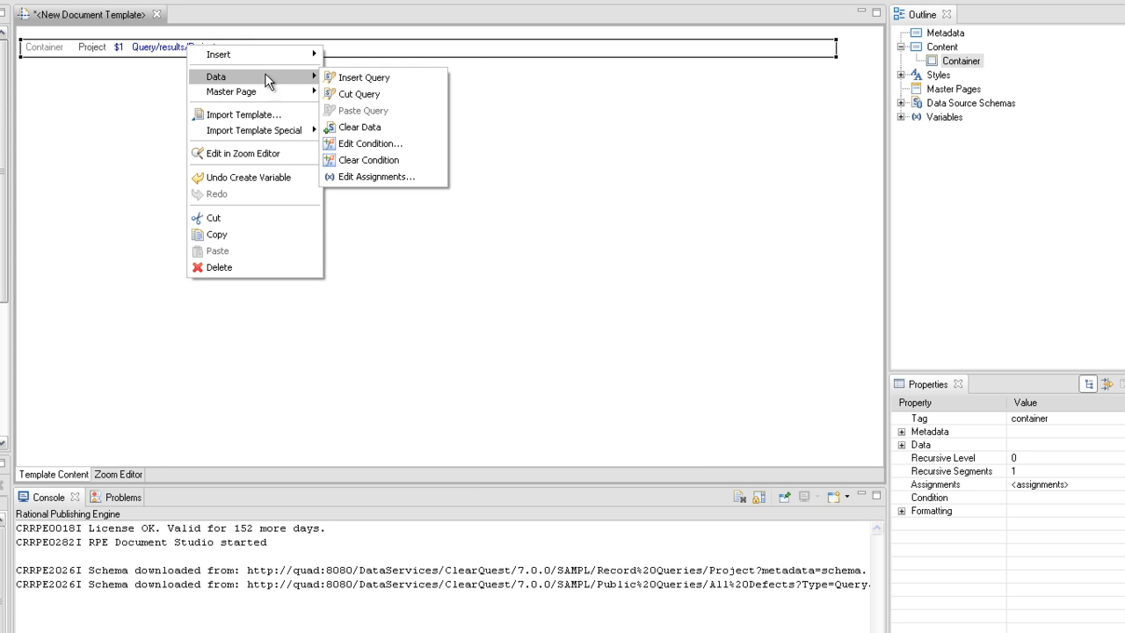
{"action": "left_click", "coordinate": [359, 175]}
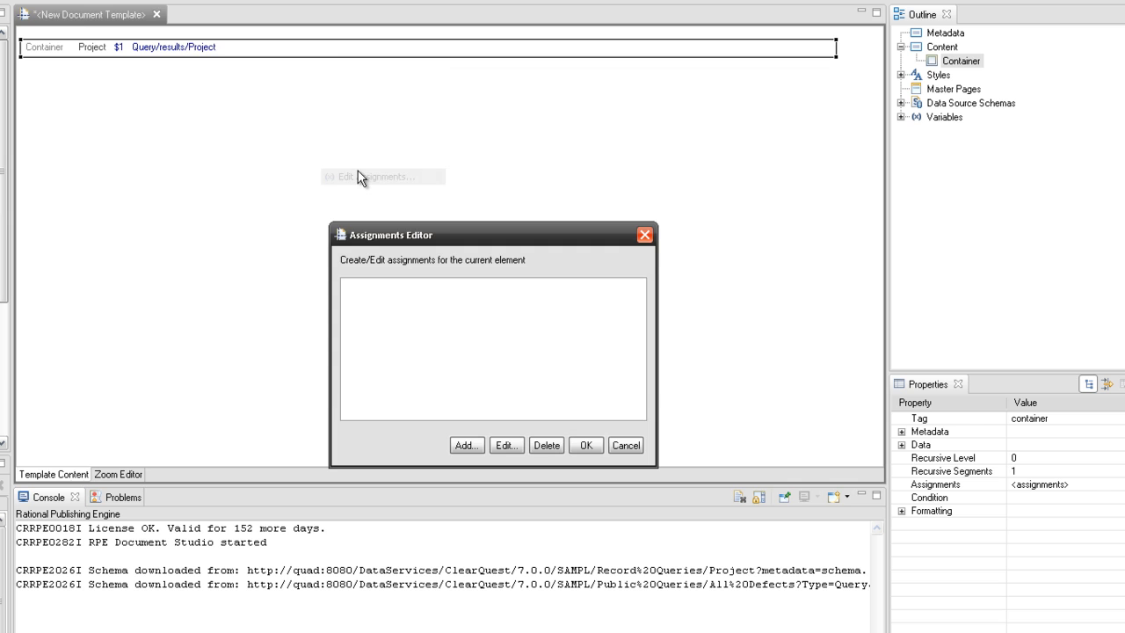
{"action": "left_click", "coordinate": [448, 381]}
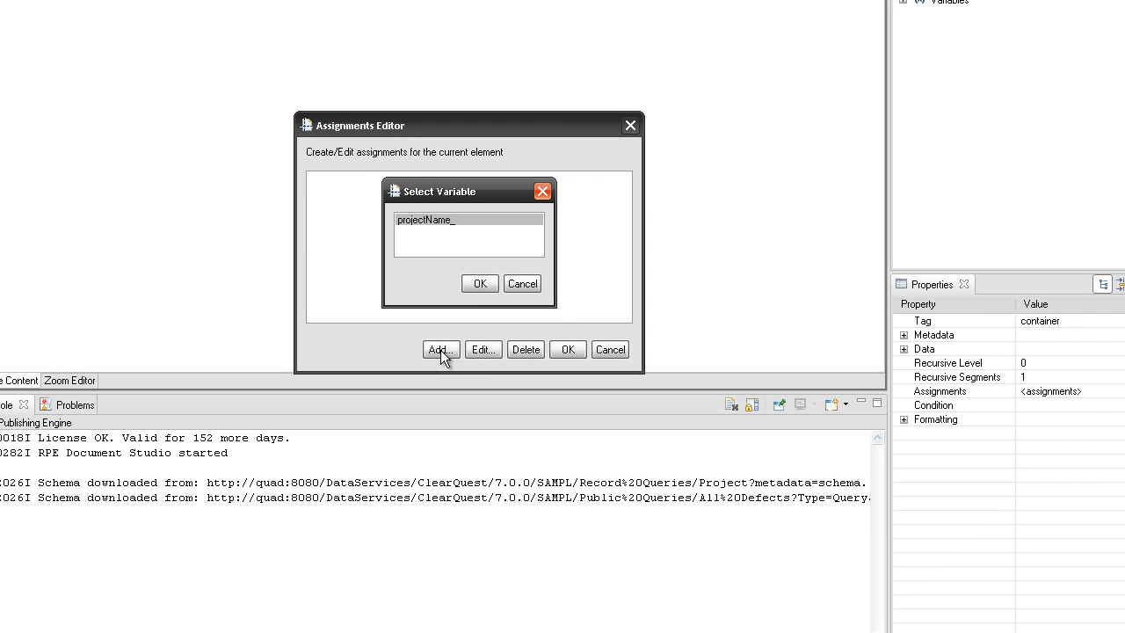
{"action": "left_click", "coordinate": [479, 284]}
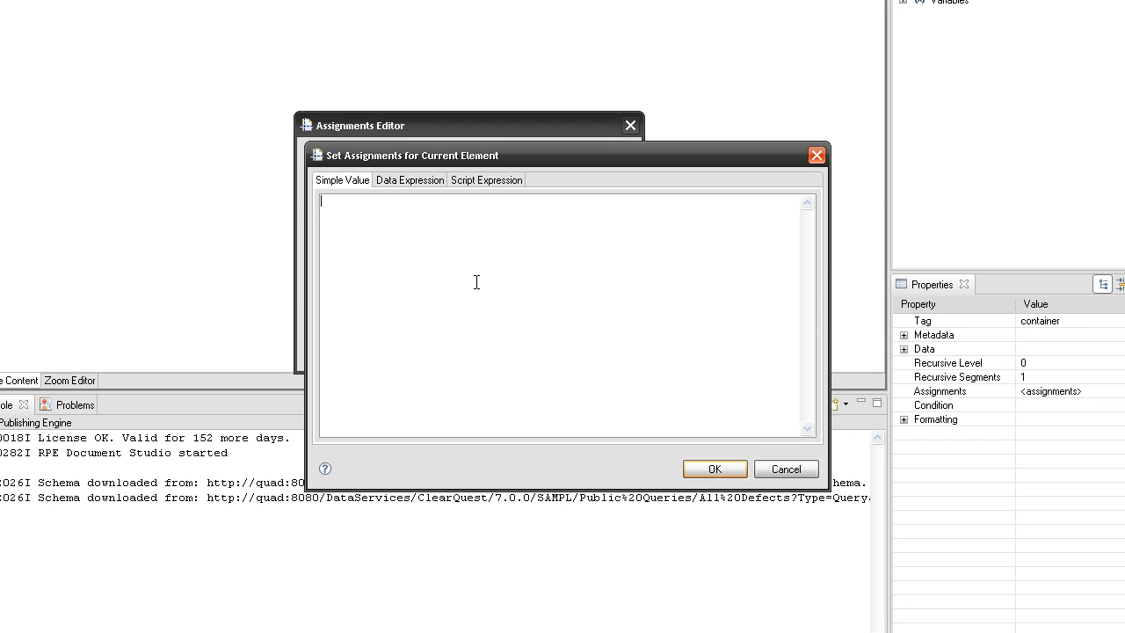
{"action": "left_click", "coordinate": [408, 181]}
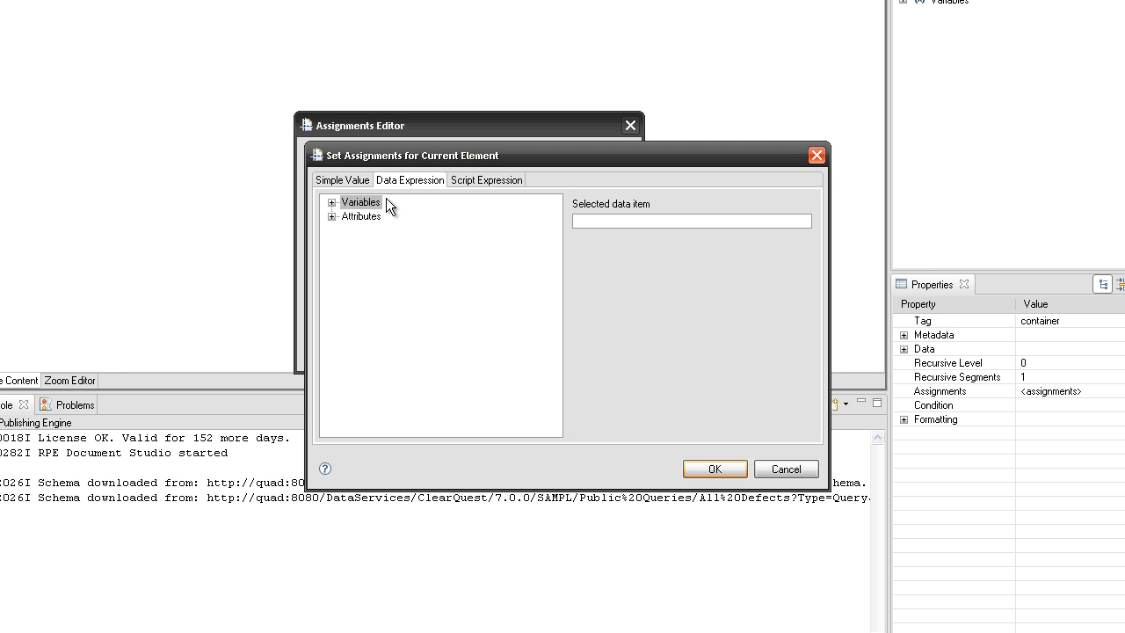
{"action": "left_click", "coordinate": [333, 217]}
{"action": "left_click", "coordinate": [348, 232]}
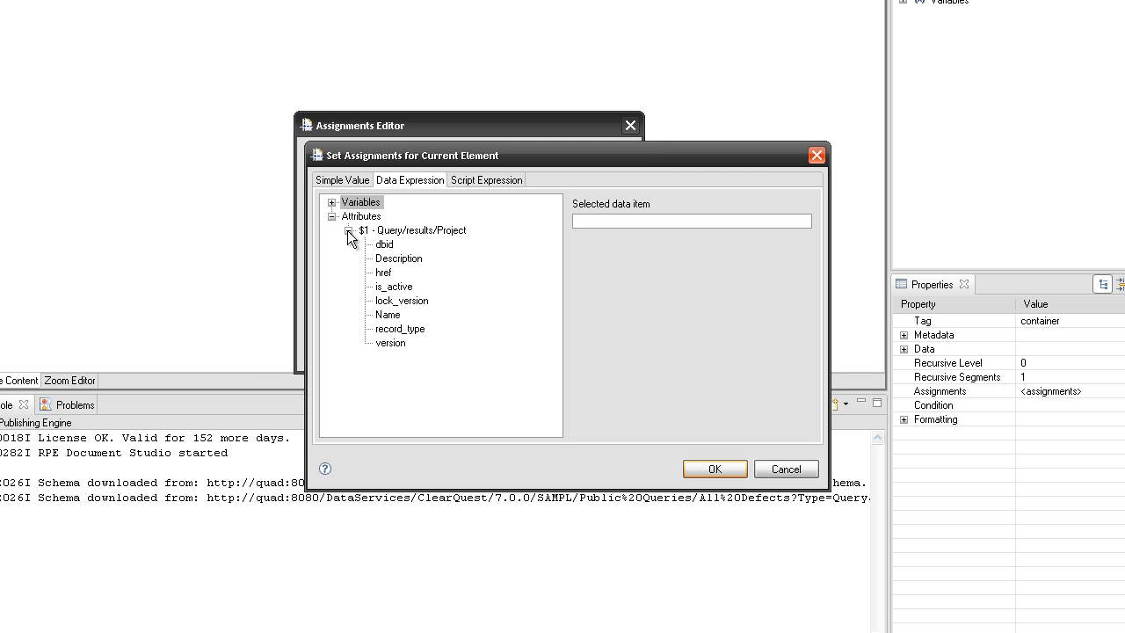
{"action": "left_click", "coordinate": [389, 314]}
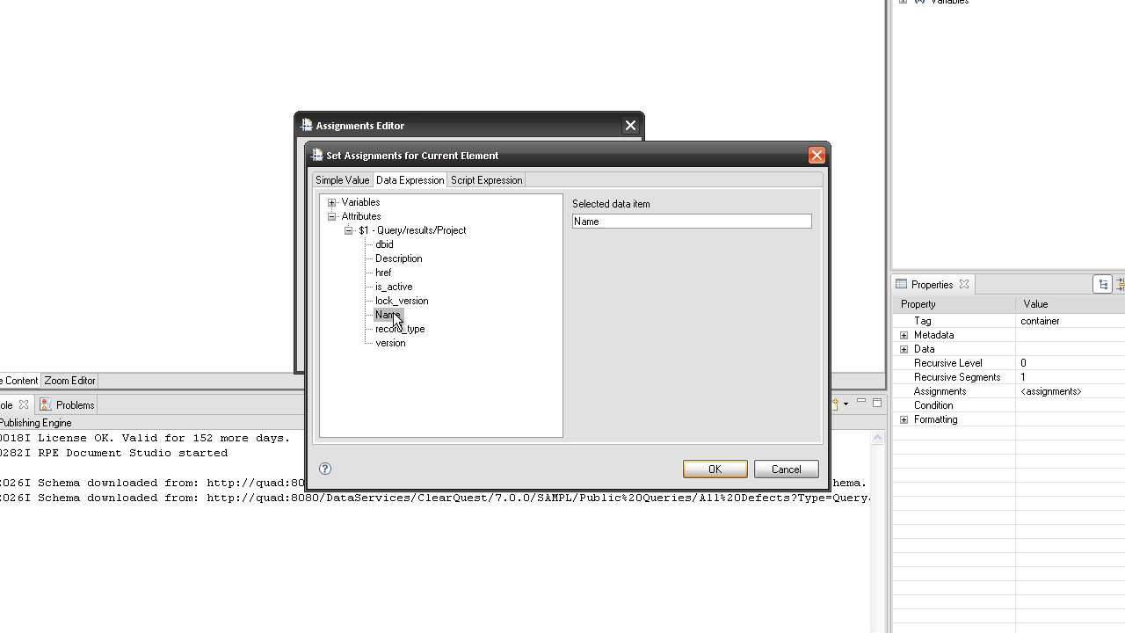
{"action": "left_click", "coordinate": [707, 464]}
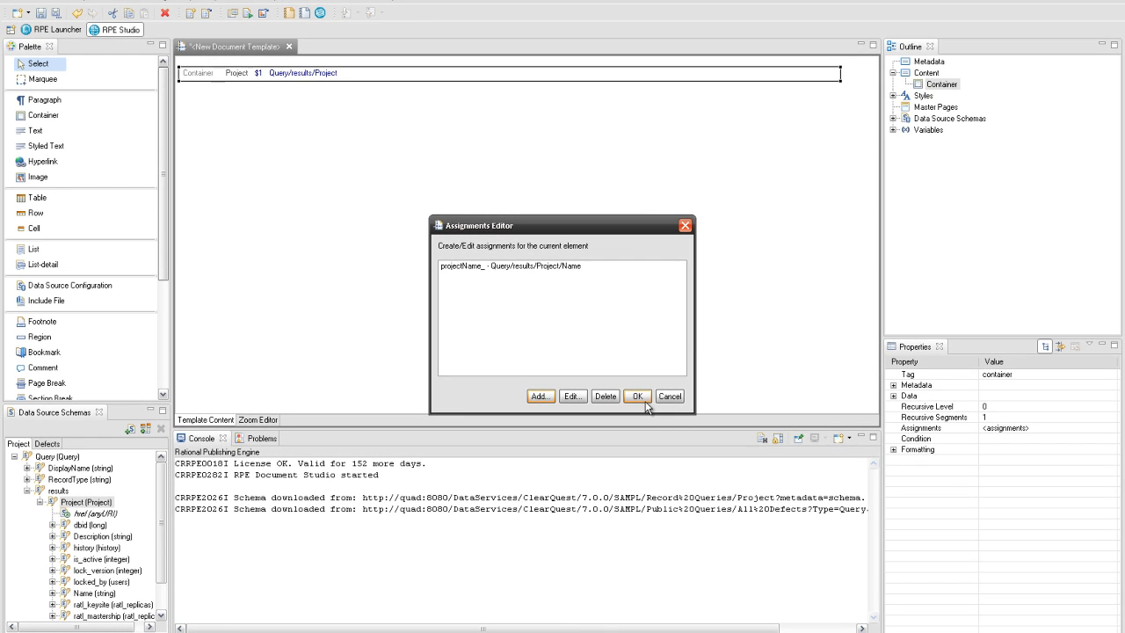
{"action": "left_click", "coordinate": [615, 381]}
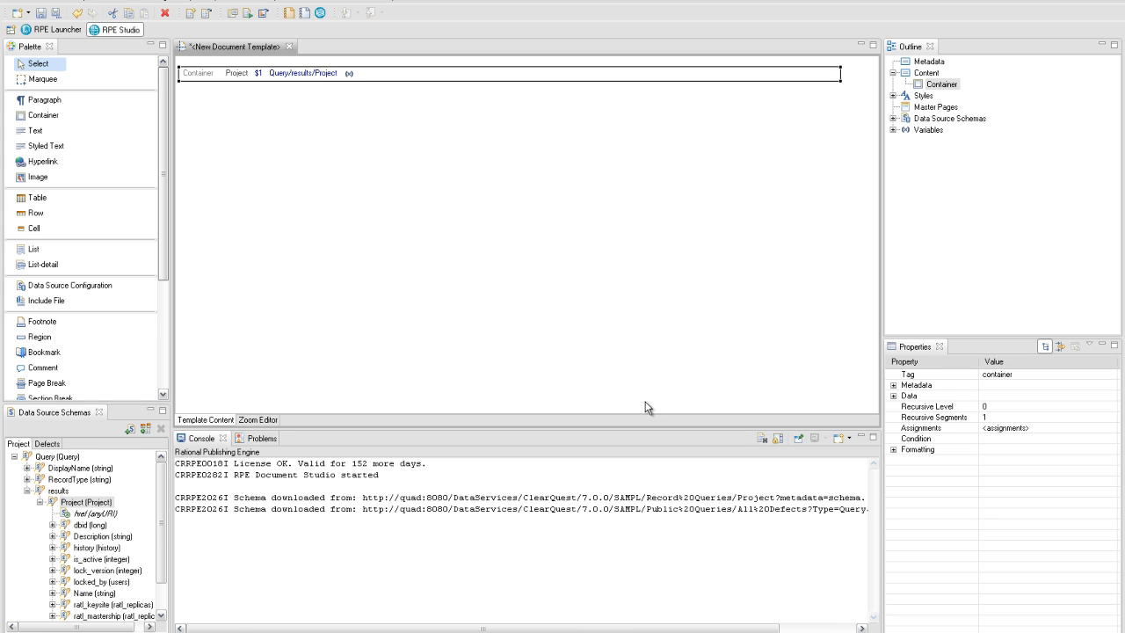
- Add an outer paragraph below the Container with two paragraphs nested inside it
{"action": "left_click", "coordinate": [62, 104]}
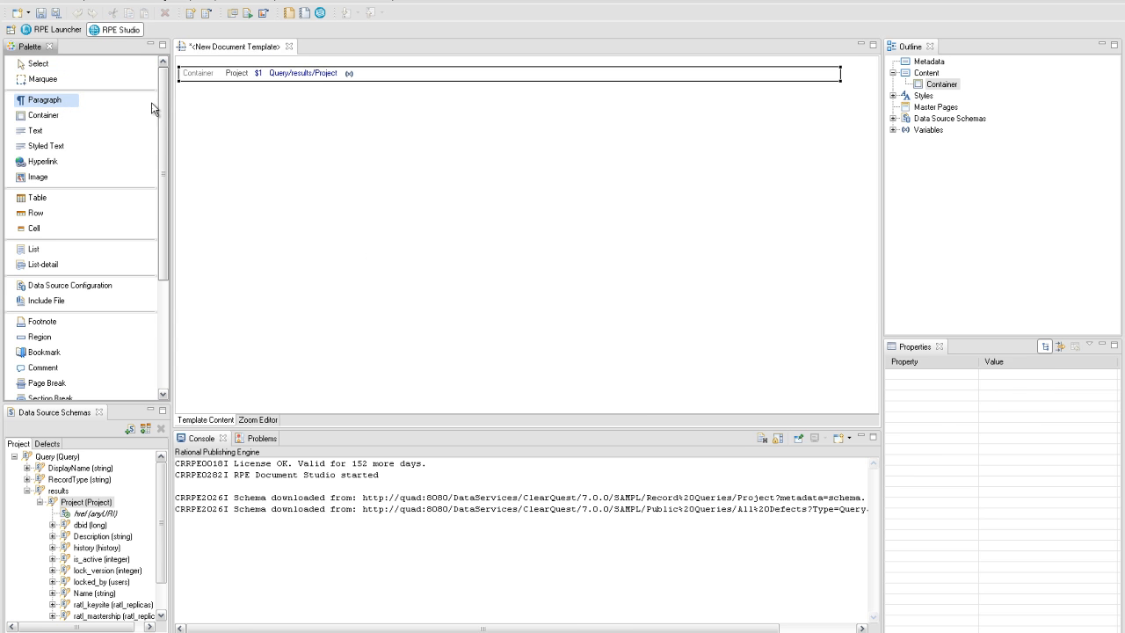
{"action": "left_click", "coordinate": [197, 117]}
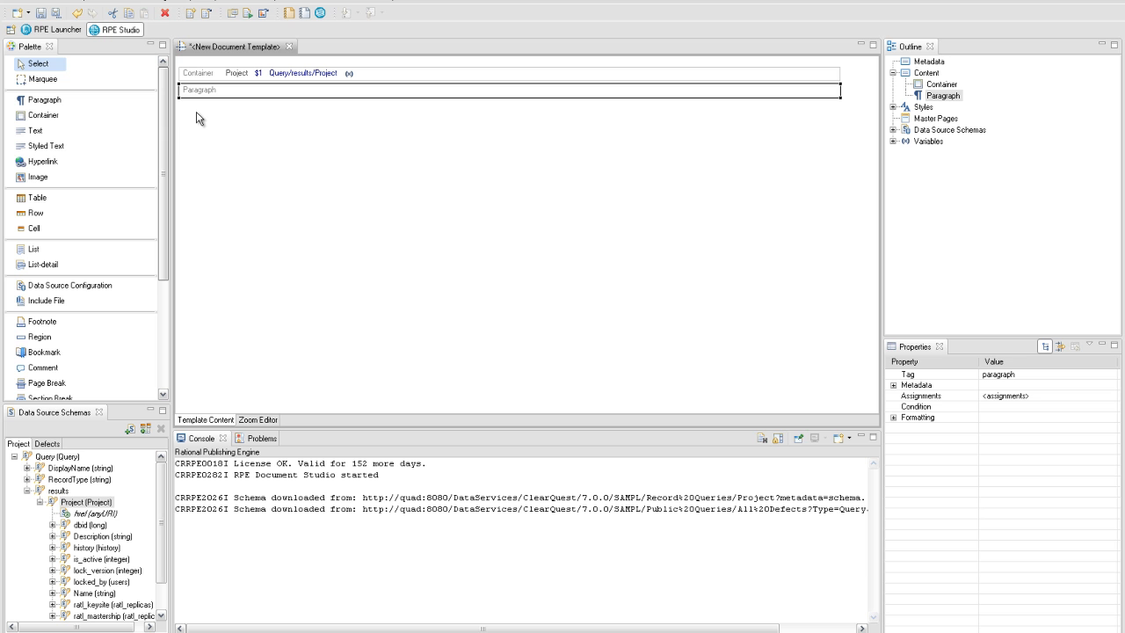
{"action": "left_click", "coordinate": [84, 104]}
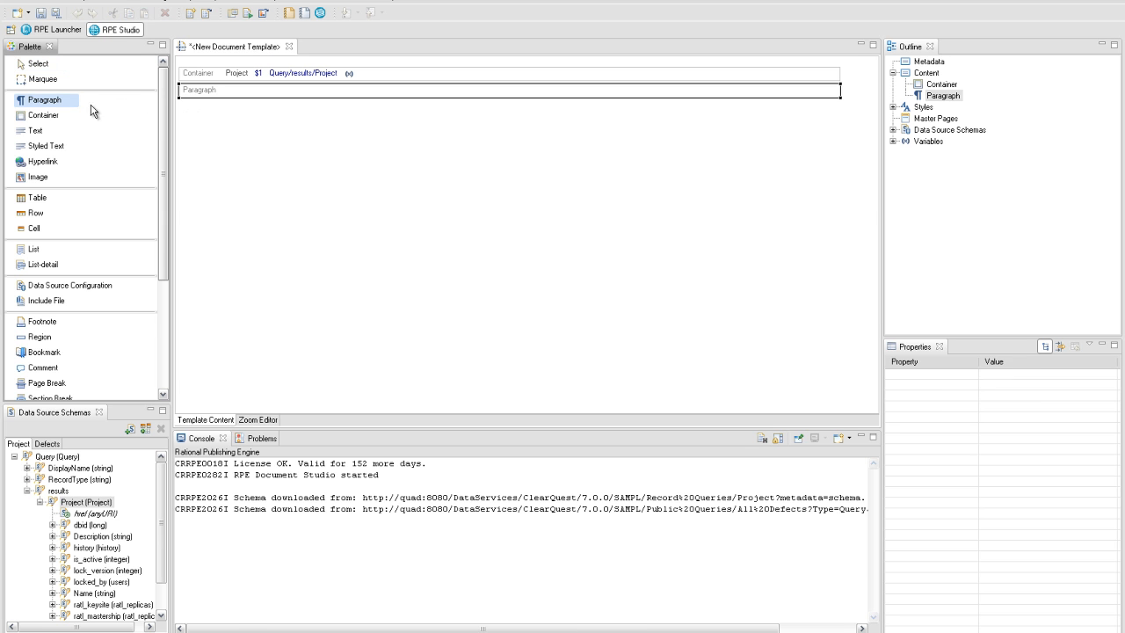
{"action": "left_click", "coordinate": [192, 94]}
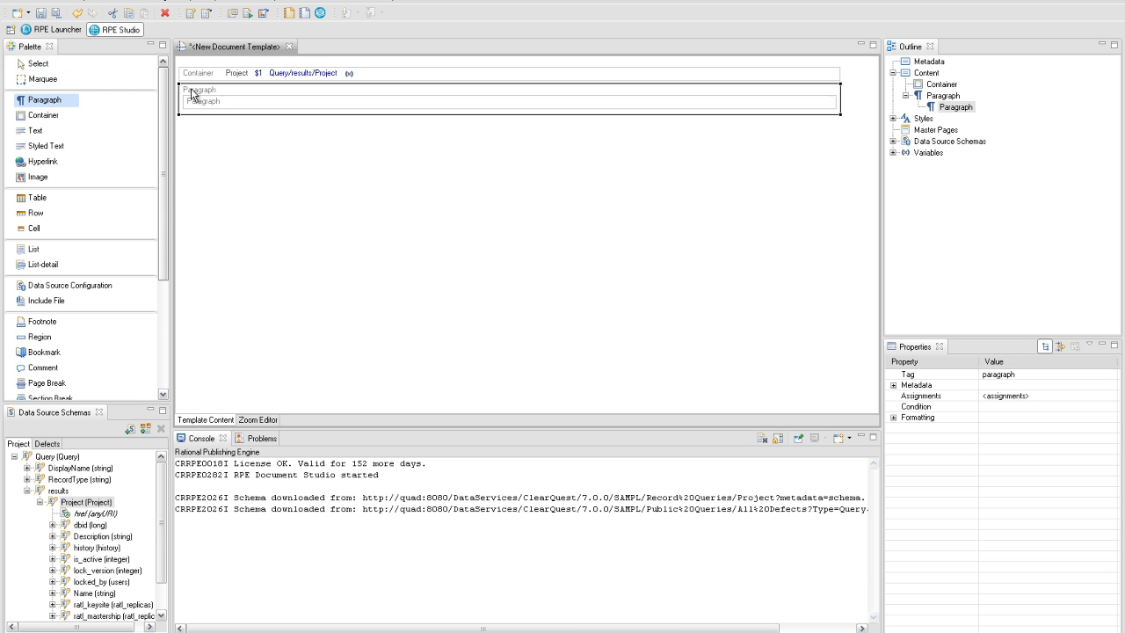
{"action": "left_click", "coordinate": [97, 103]}
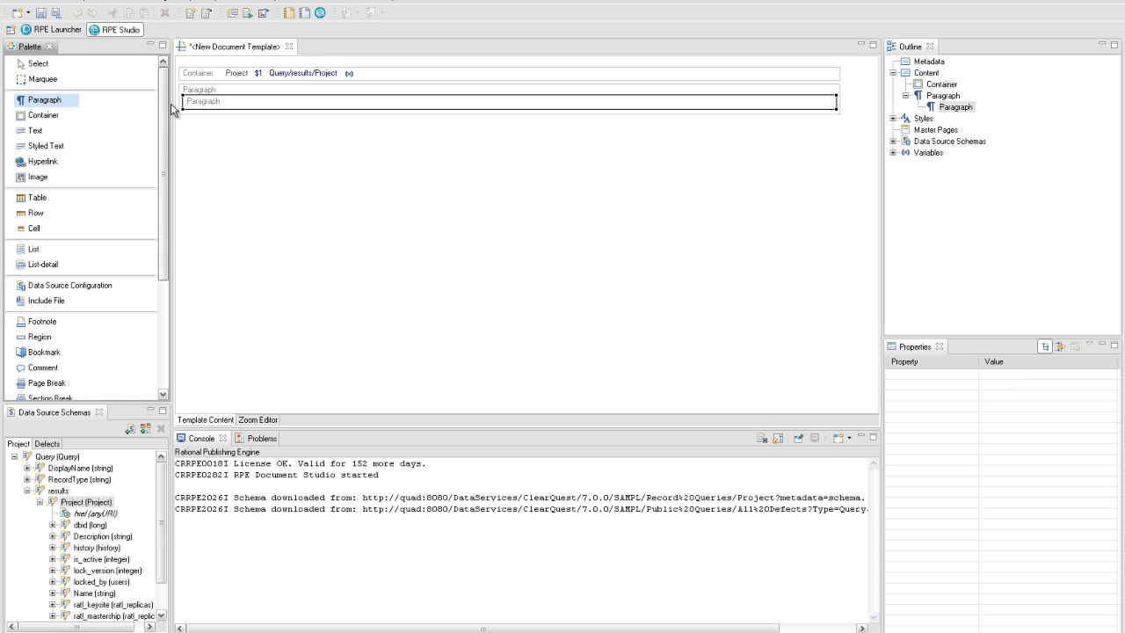
{"action": "left_click", "coordinate": [197, 115]}
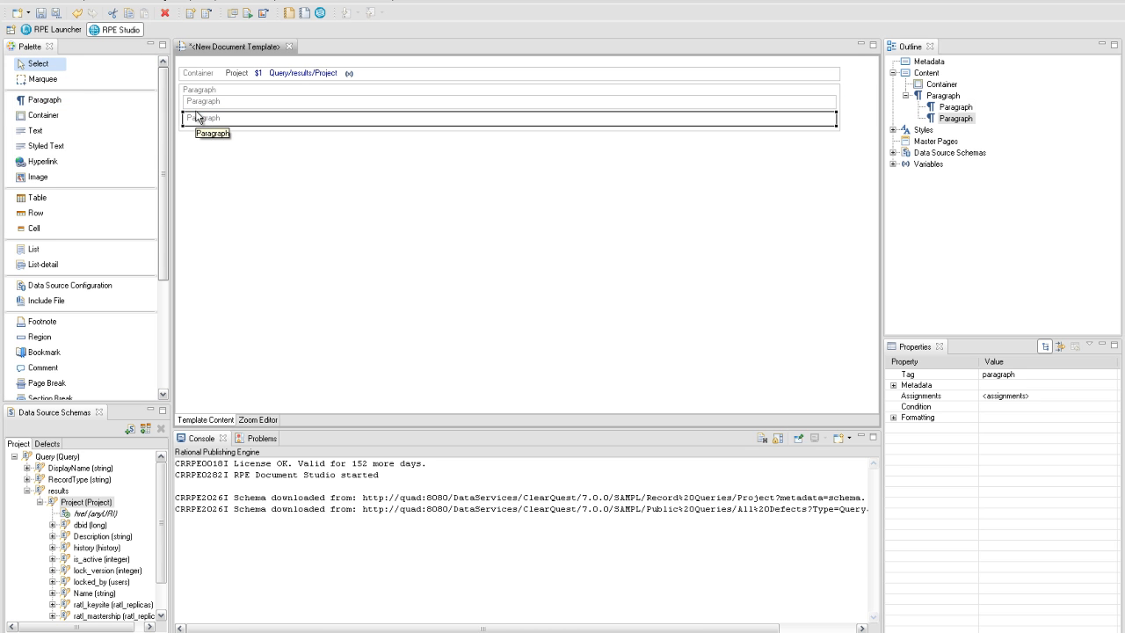
- Insert a text element reading 'Defect Tracking' into the first inner paragraph
{"action": "right_click", "coordinate": [196, 102]}
{"action": "mouse_move", "coordinate": [264, 108]}
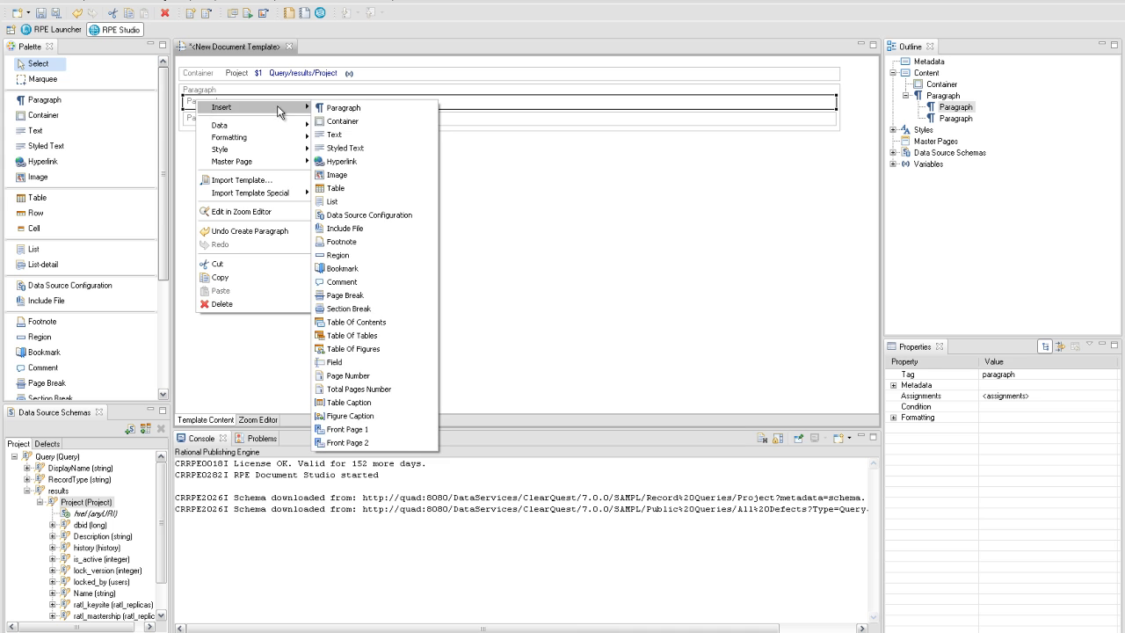
{"action": "left_click", "coordinate": [336, 133]}
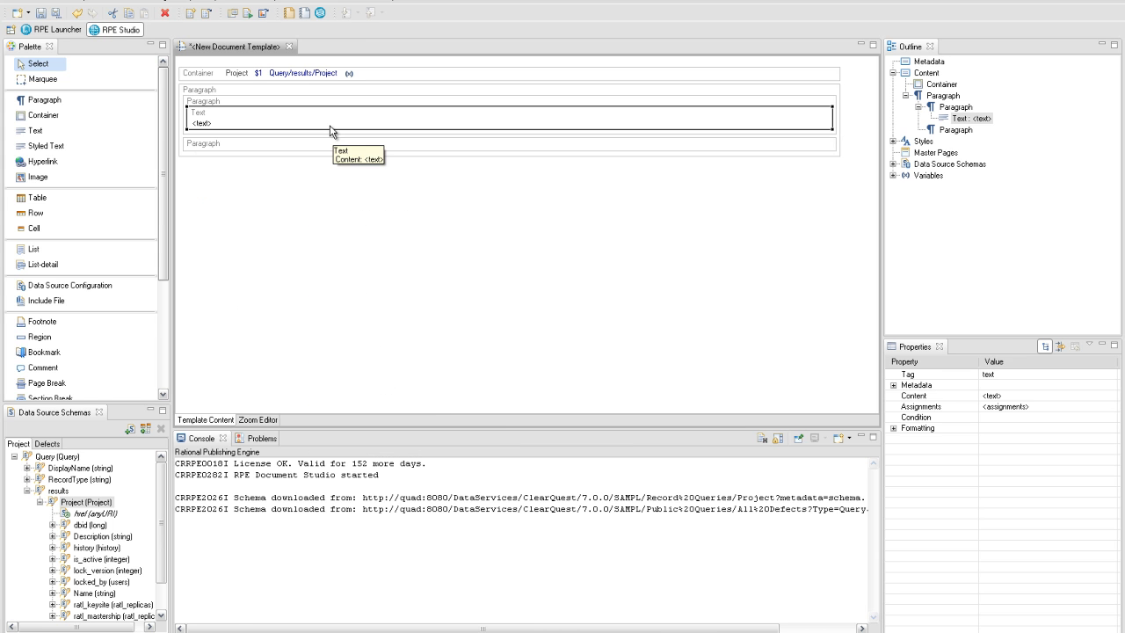
{"action": "double_click", "coordinate": [329, 130]}
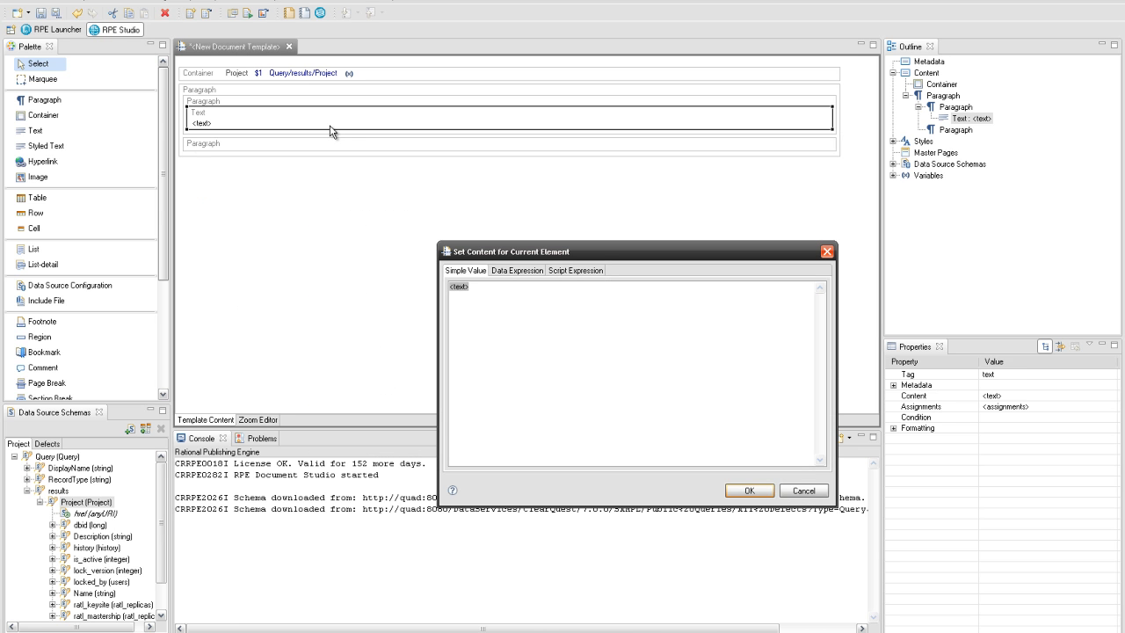
{"action": "type", "text": "Defect Tracking"}
{"action": "left_click", "coordinate": [749, 491]}
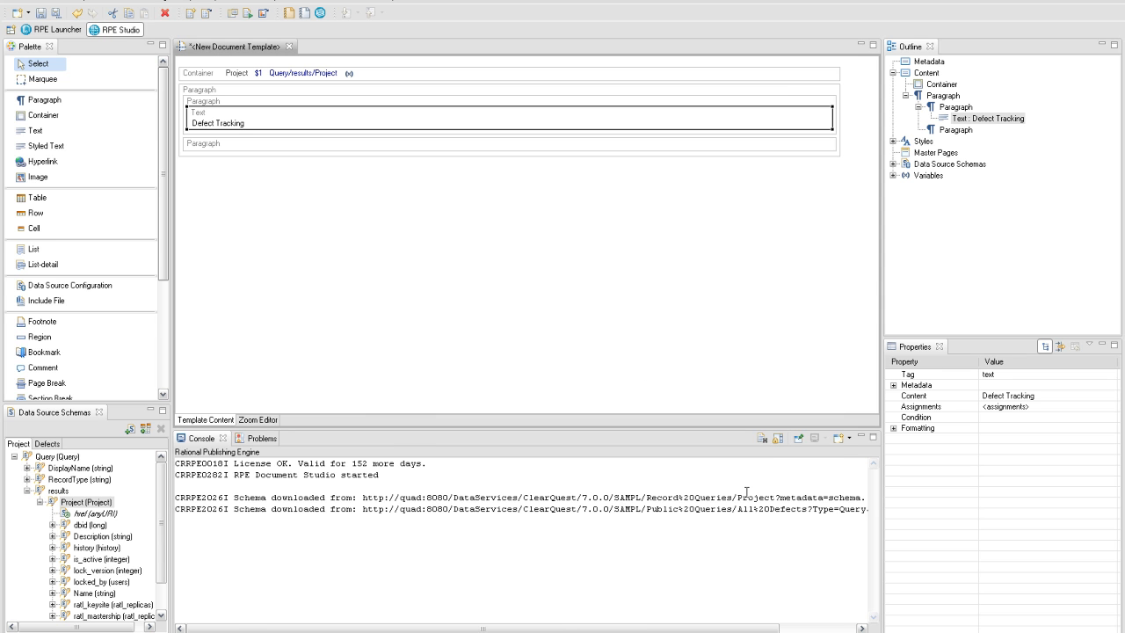
- Drag the projectName_ variable from the Outline's Variables into the second inner paragraph
{"action": "left_click", "coordinate": [893, 175]}
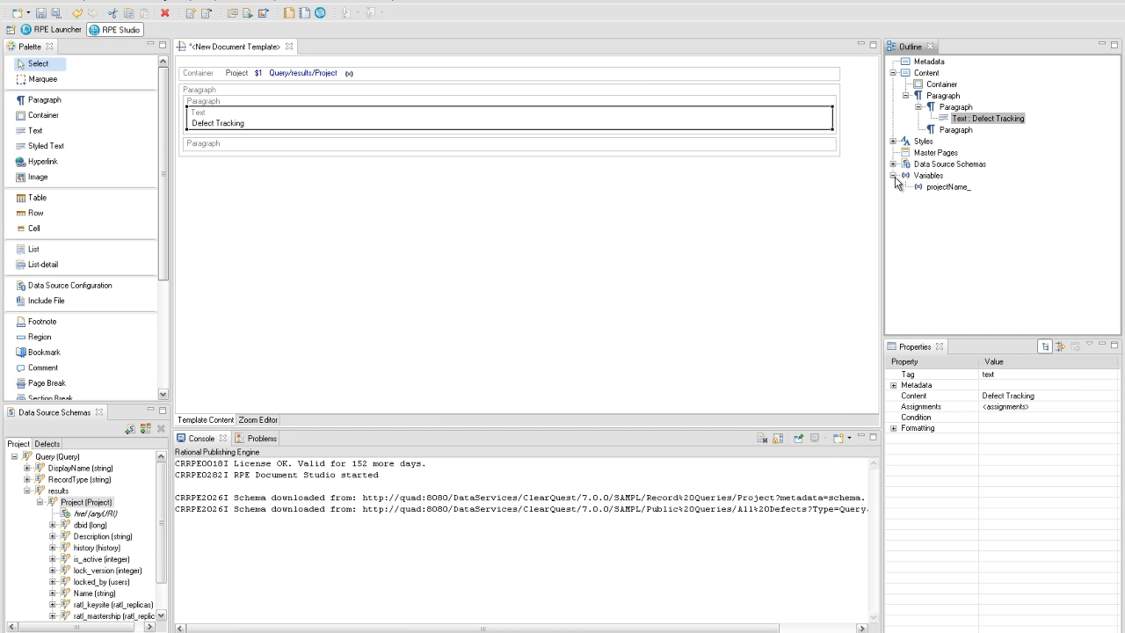
{"action": "left_click_drag", "start_coordinate": [928, 186], "coordinate": [791, 152]}
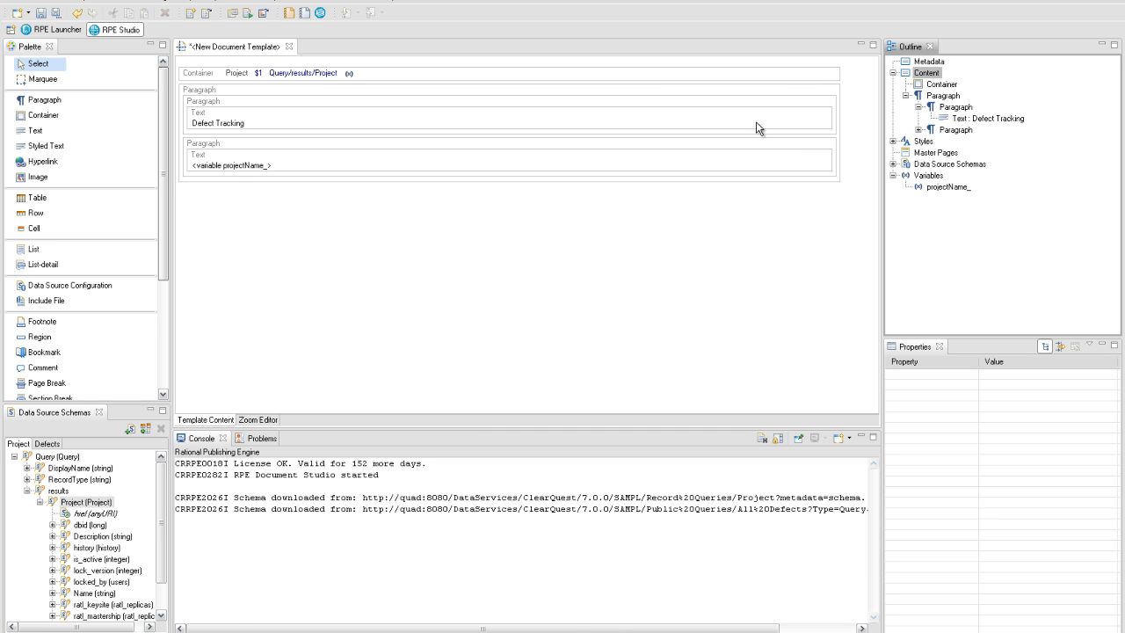
{"action": "right_click", "coordinate": [708, 93]}
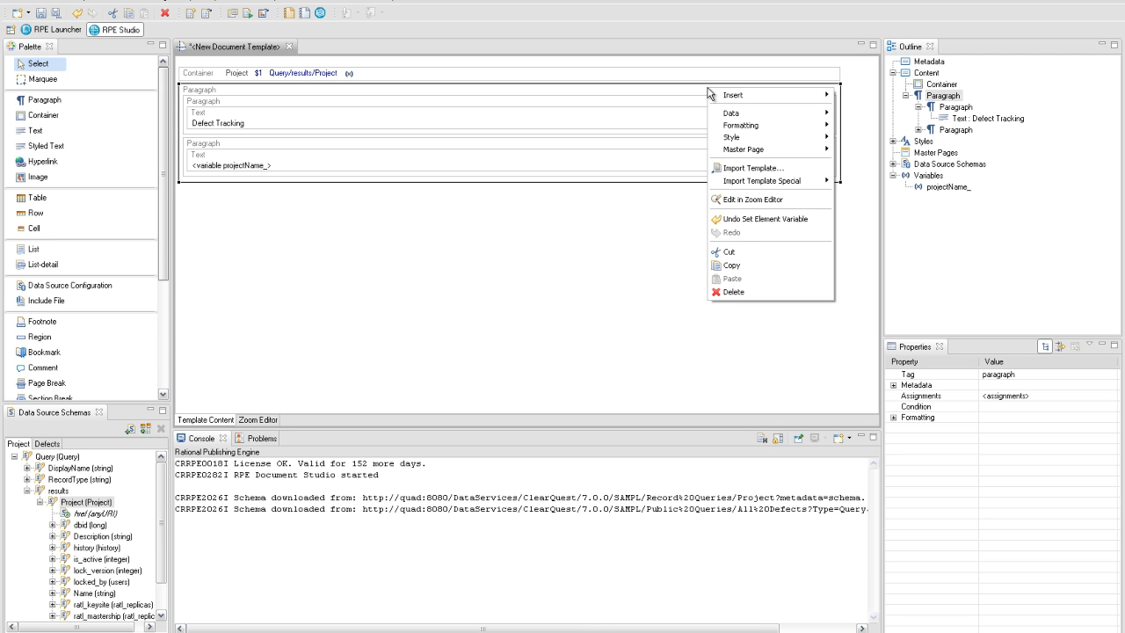
- Apply the Title style to the outer paragraph and set 300 before-spacing on the Defect Tracking paragraph
{"action": "mouse_move", "coordinate": [751, 139]}
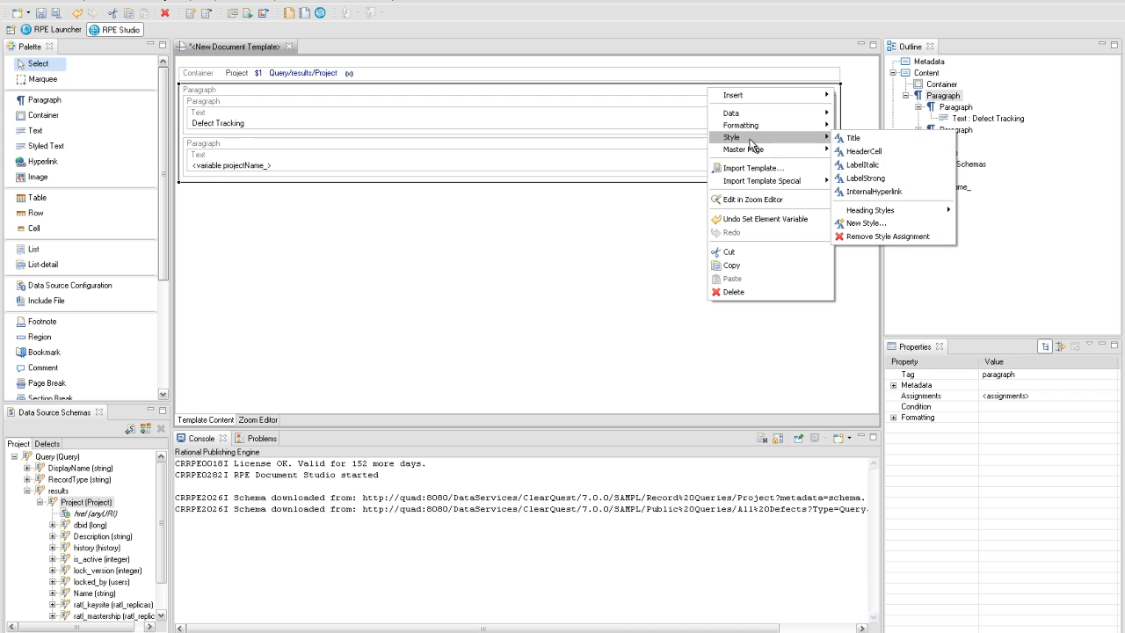
{"action": "left_click", "coordinate": [852, 138]}
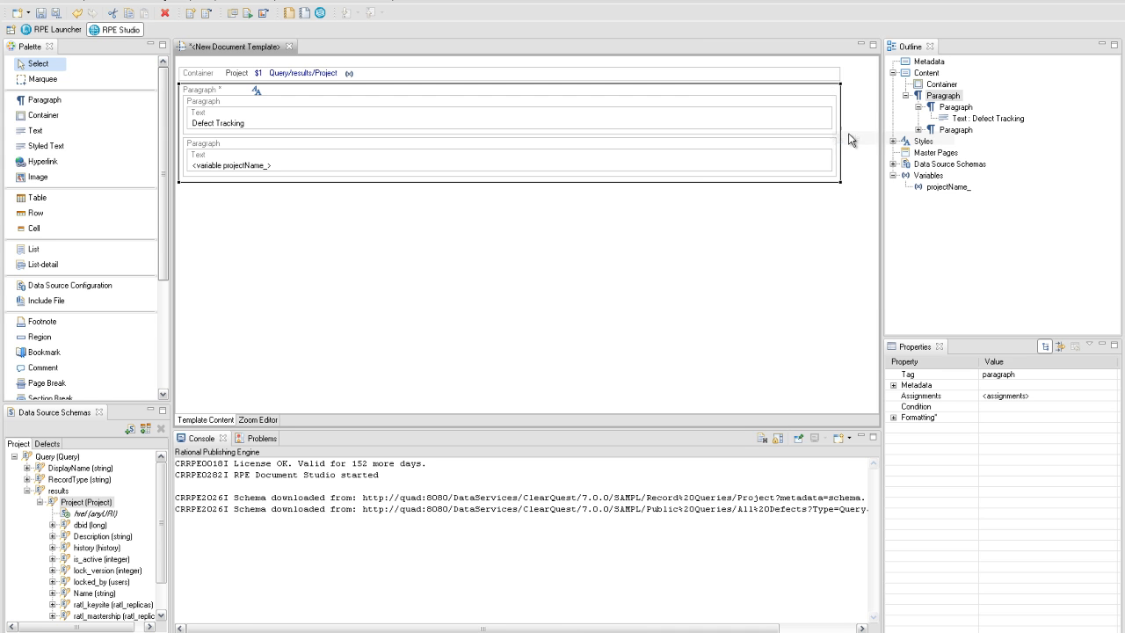
{"action": "left_click", "coordinate": [812, 104]}
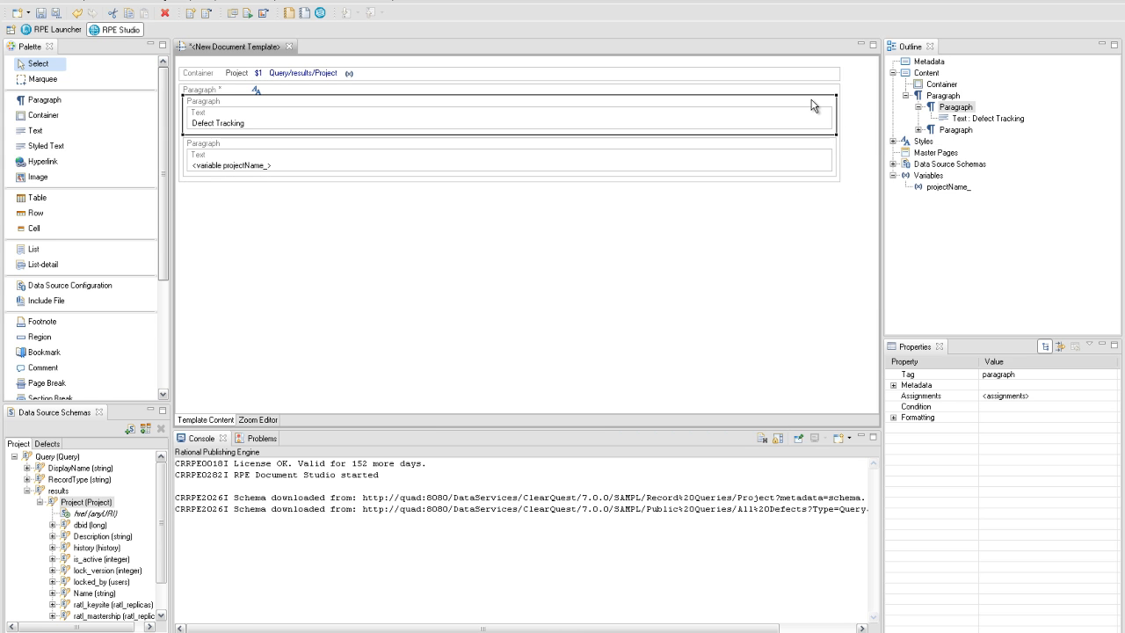
{"action": "left_click", "coordinate": [894, 418]}
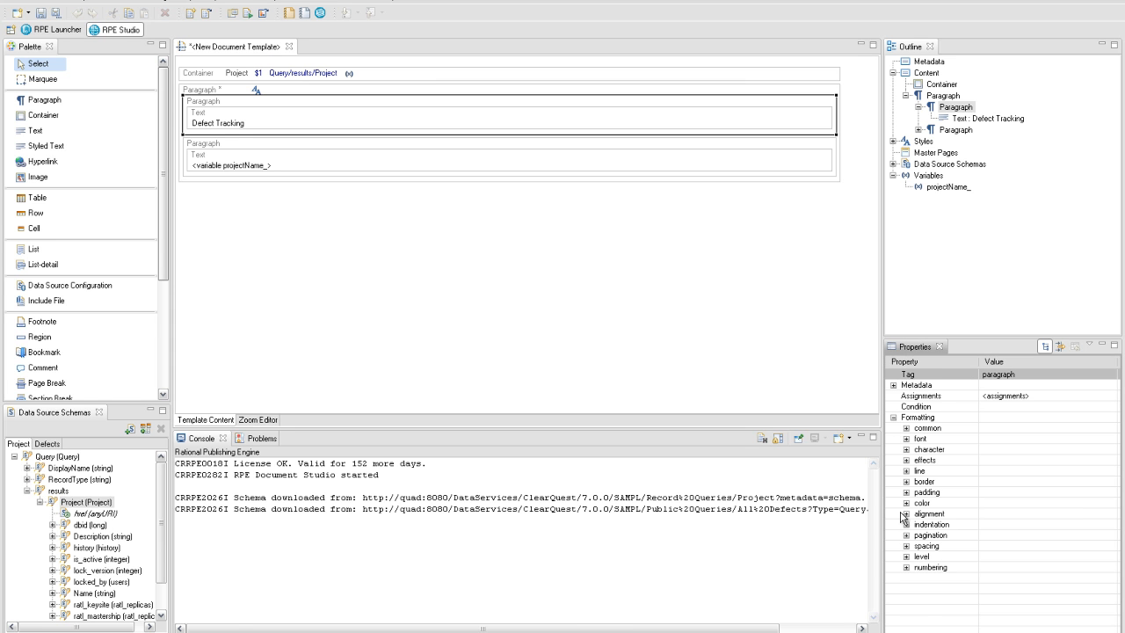
{"action": "left_click", "coordinate": [907, 545]}
{"action": "left_click", "coordinate": [996, 557]}
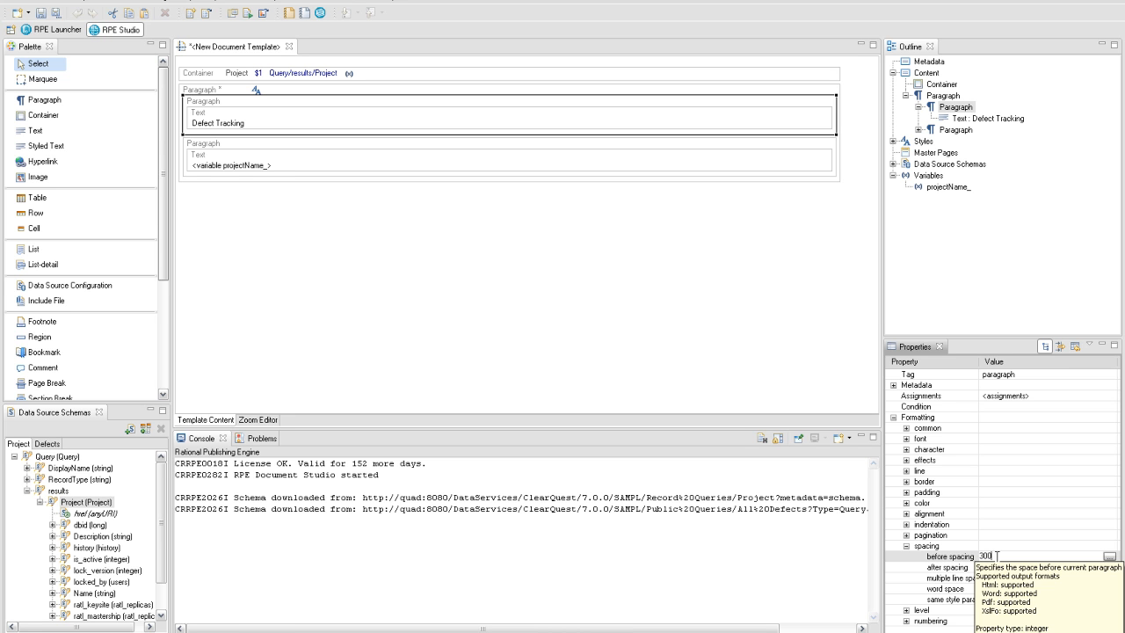
{"action": "key", "text": "Return"}
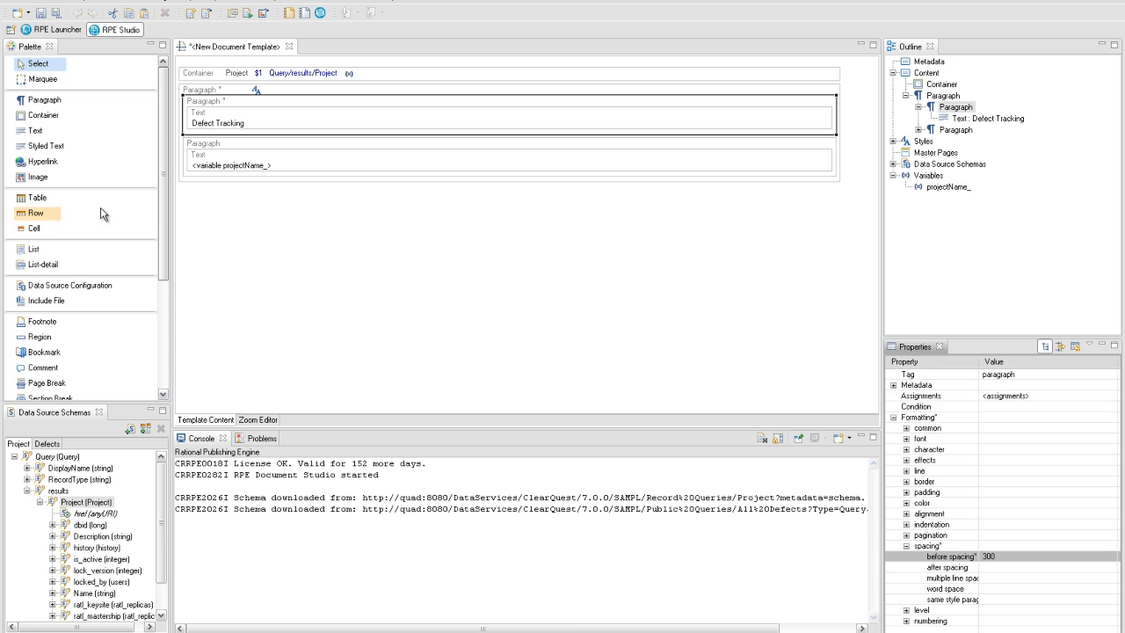
{"action": "left_click", "coordinate": [52, 201]}
- Add a new table to the template and insert a Container at its top
{"action": "left_click", "coordinate": [200, 212]}
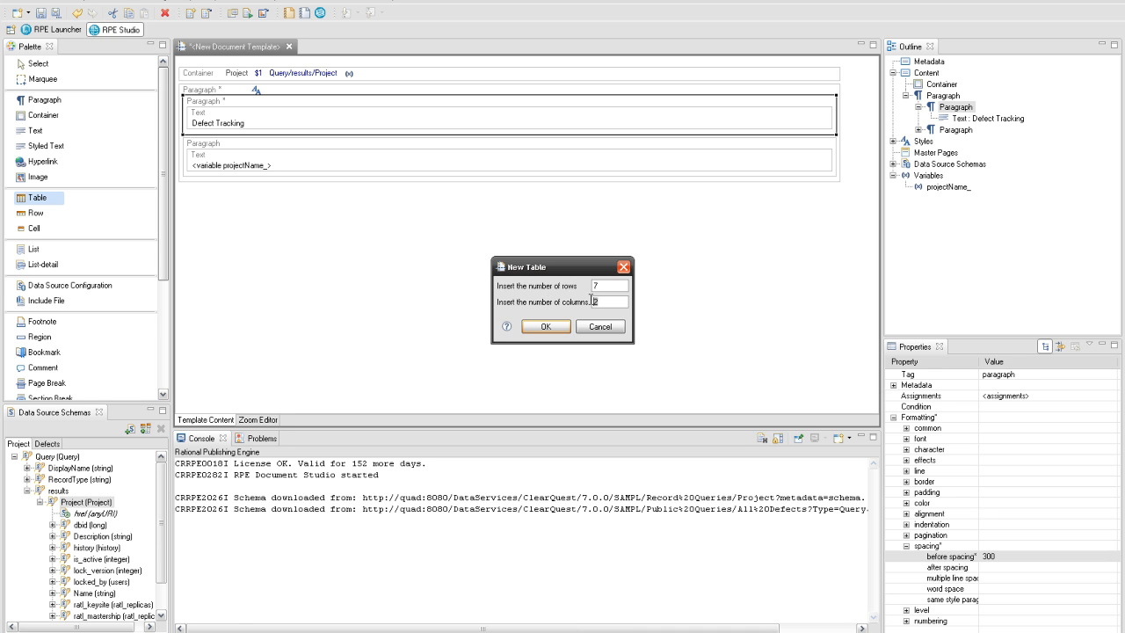
{"action": "left_click", "coordinate": [561, 326]}
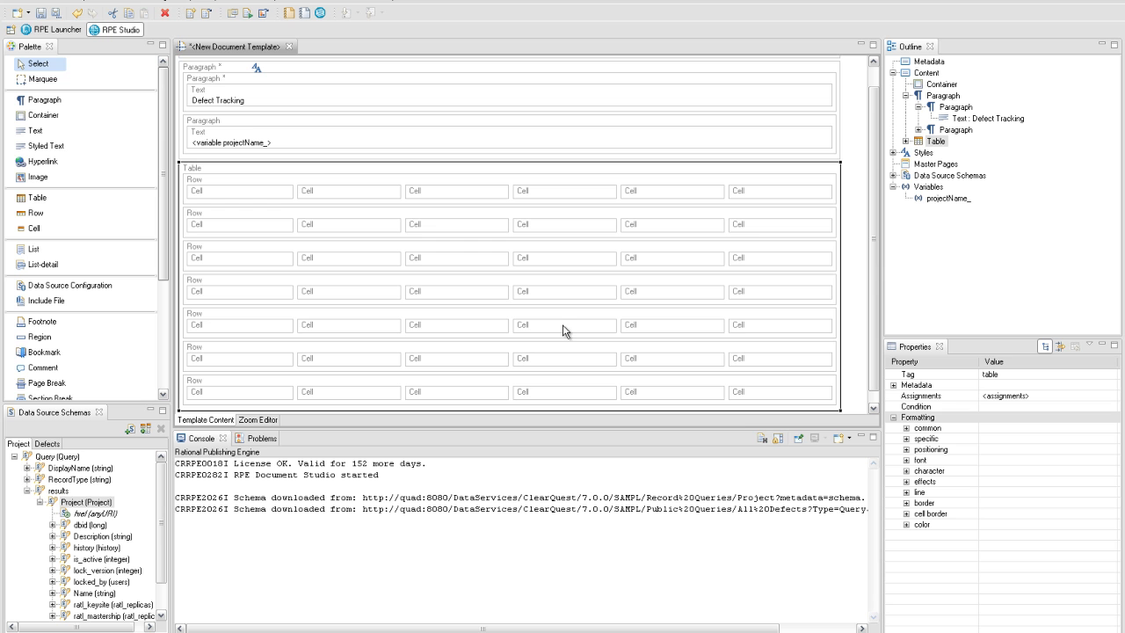
{"action": "right_click", "coordinate": [222, 169]}
{"action": "mouse_move", "coordinate": [231, 175]}
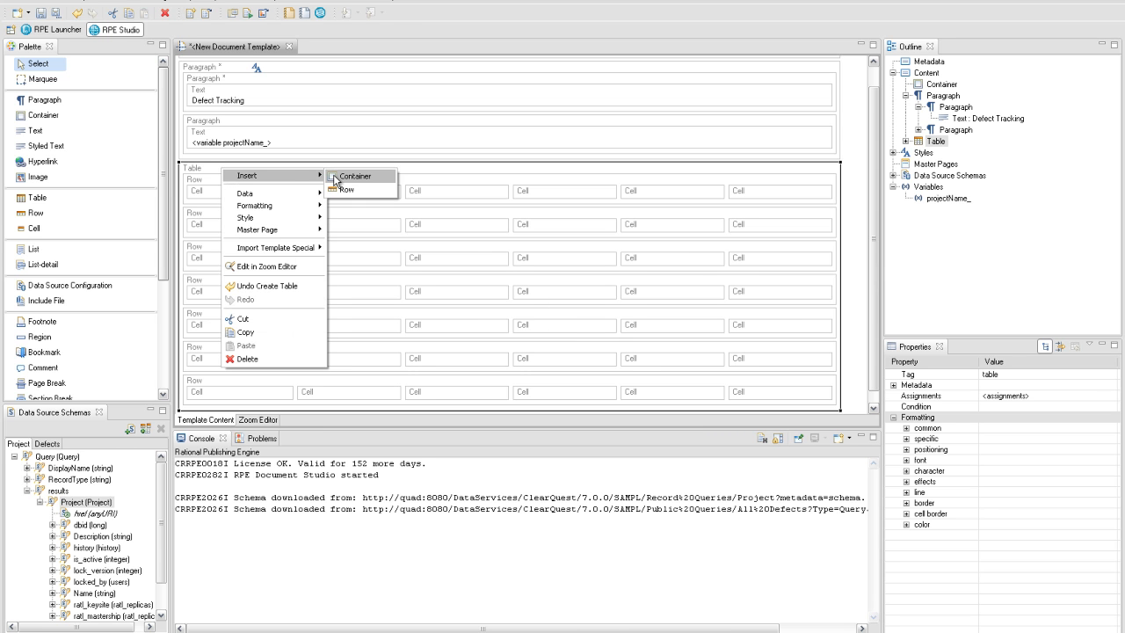
{"action": "left_click", "coordinate": [334, 176]}
- Select all seven table rows and move them inside the table's Container
{"action": "left_click", "coordinate": [279, 198]}
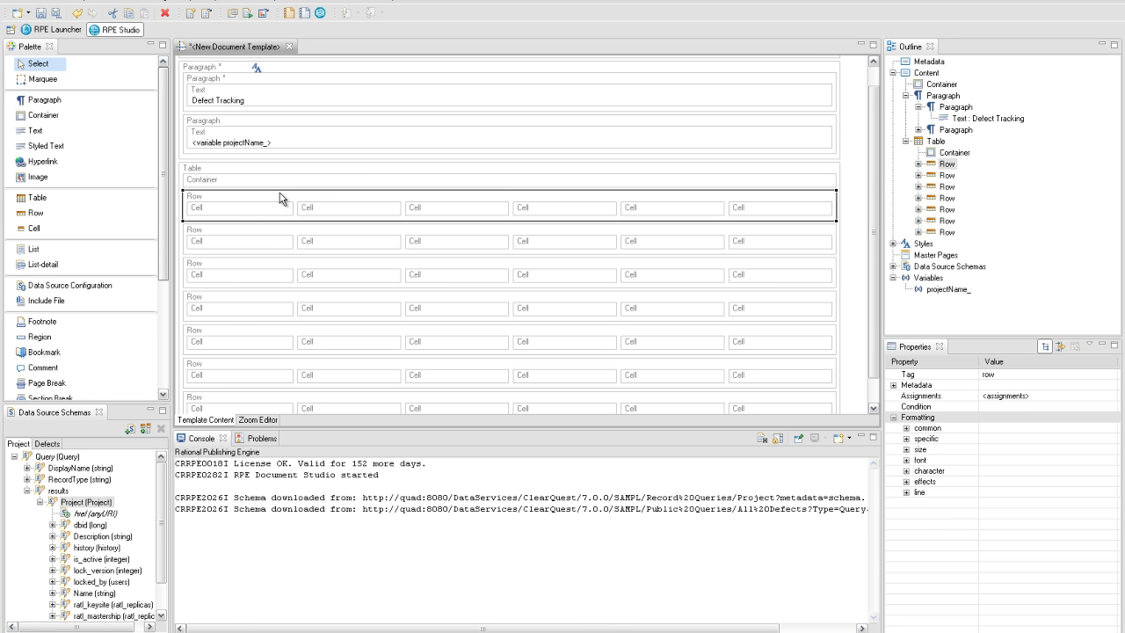
{"action": "left_click", "coordinate": [245, 235], "text": "ctrl"}
{"action": "left_click", "coordinate": [235, 268], "text": "ctrl"}
{"action": "left_click", "coordinate": [230, 303], "text": "ctrl"}
{"action": "left_click", "coordinate": [226, 335], "text": "ctrl"}
{"action": "left_click", "coordinate": [227, 367], "text": "ctrl"}
{"action": "left_click", "coordinate": [221, 399], "text": "ctrl"}
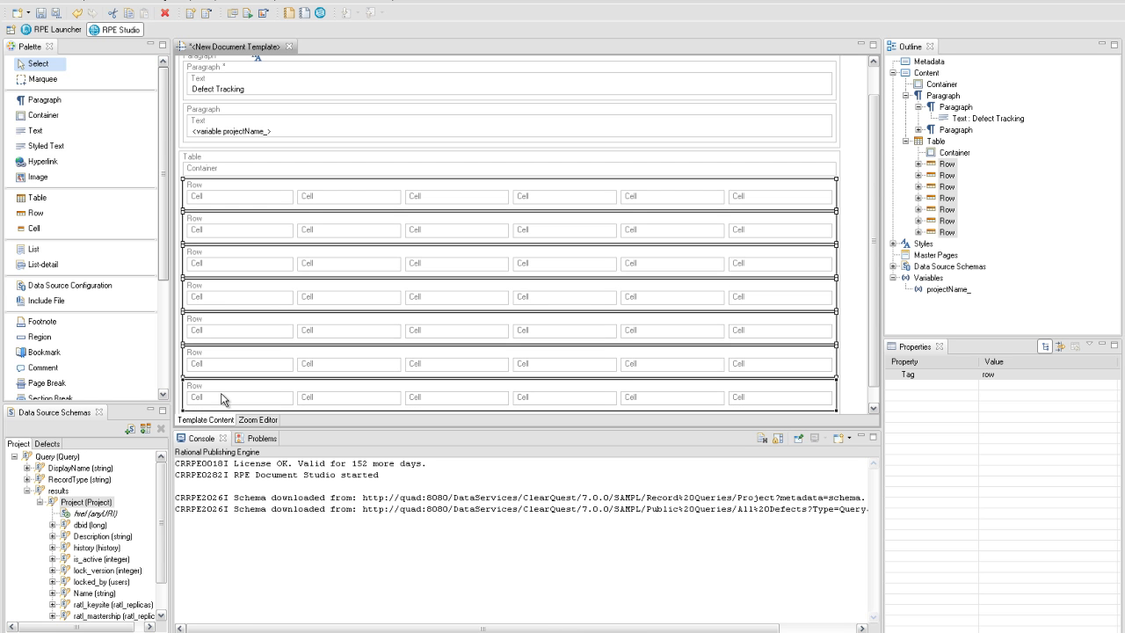
{"action": "left_click_drag", "start_coordinate": [196, 188], "coordinate": [198, 173]}
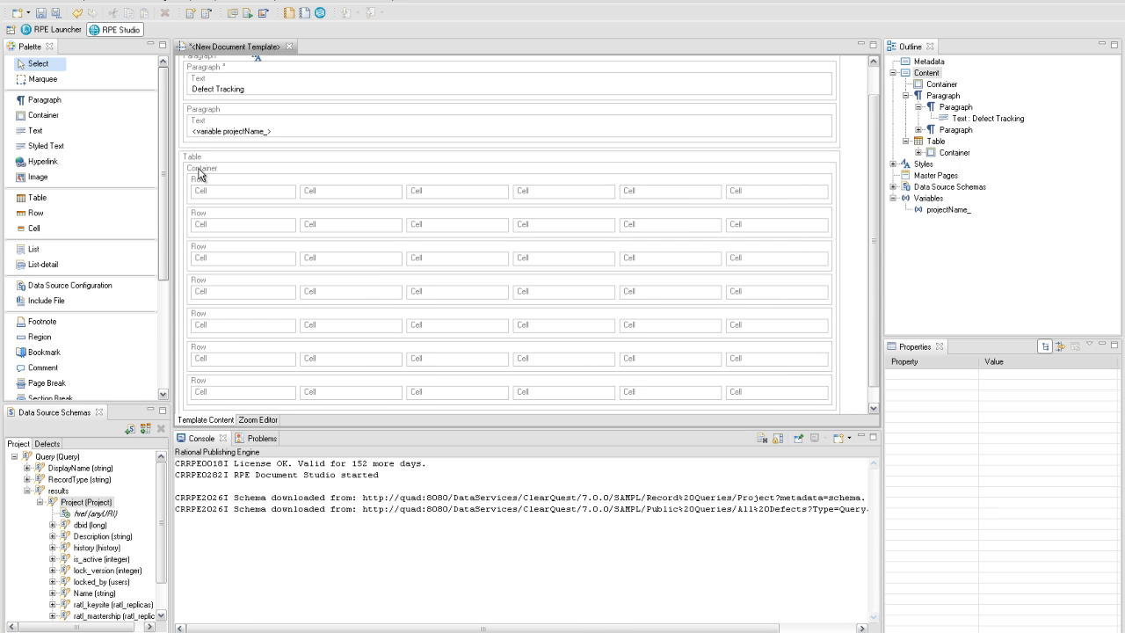
- Bind the Container to the Defect records from the Defects data source schema
{"action": "left_click", "coordinate": [46, 444]}
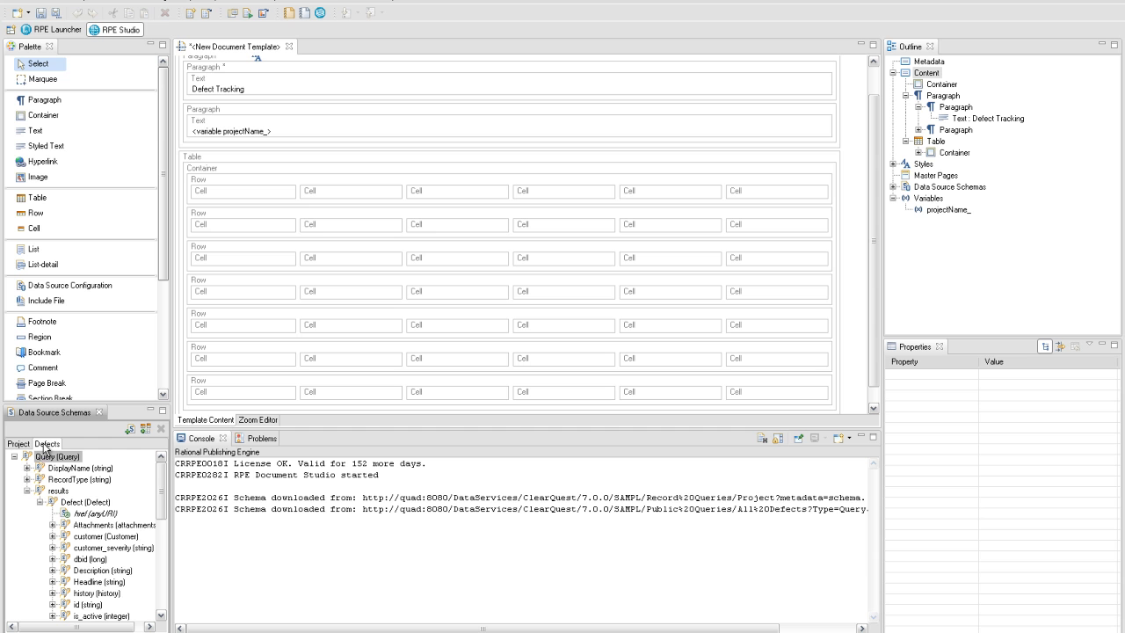
{"action": "left_click_drag", "start_coordinate": [82, 505], "coordinate": [228, 231]}
{"action": "left_click_drag", "start_coordinate": [250, 173], "coordinate": [250, 172]}
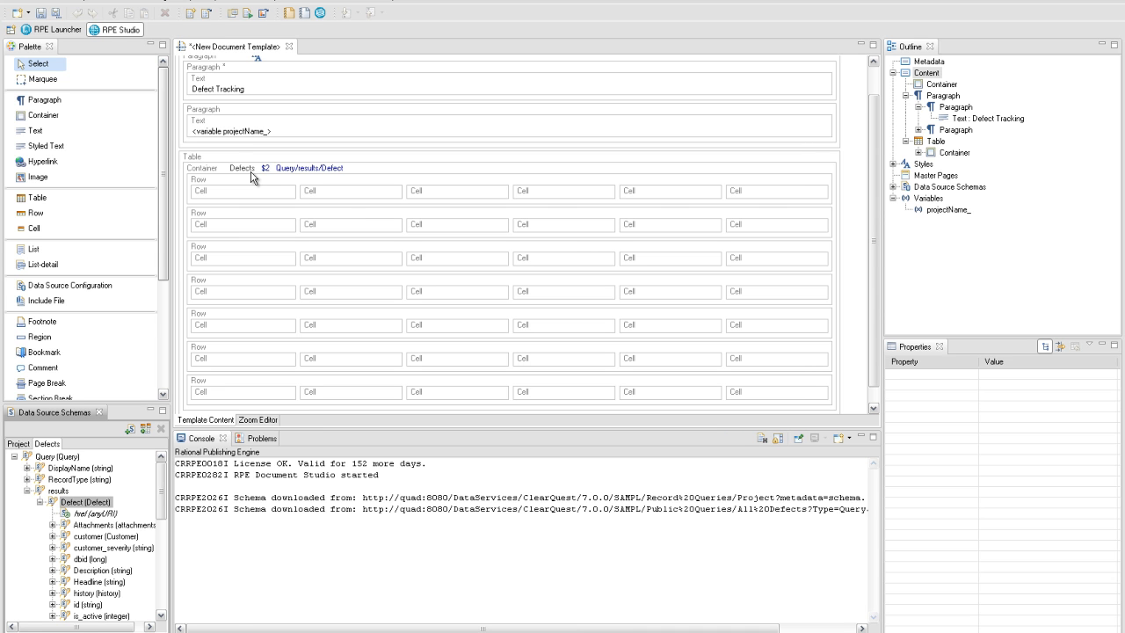
{"action": "left_click", "coordinate": [248, 186]}
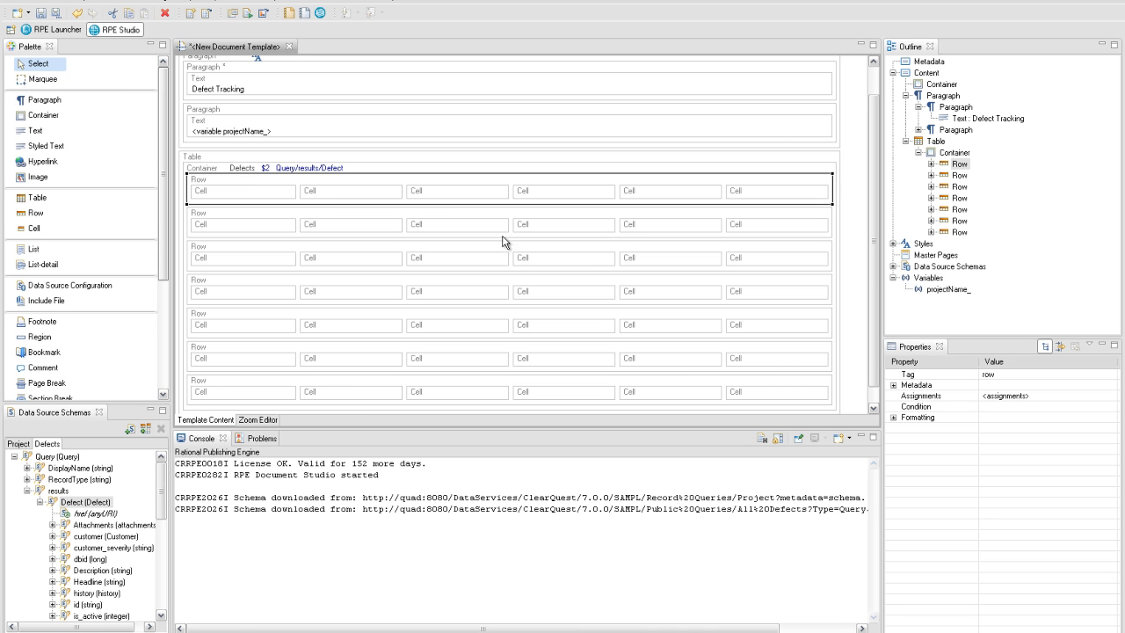
- Name the first table row 'id info' in its Metadata properties
{"action": "left_click", "coordinate": [893, 385]}
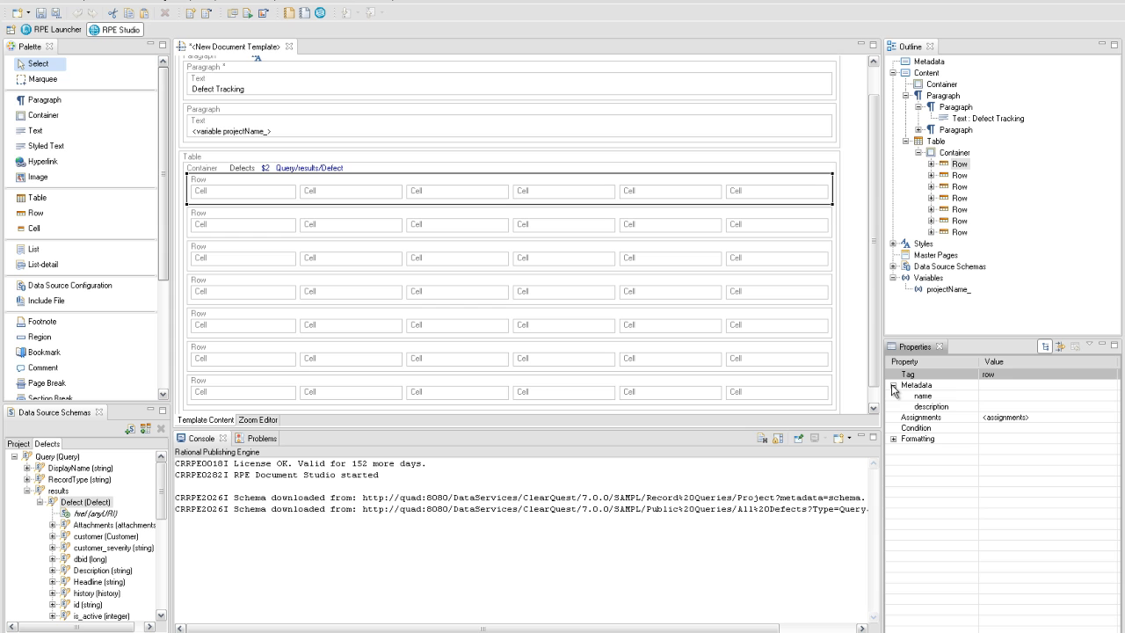
{"action": "left_click", "coordinate": [987, 396]}
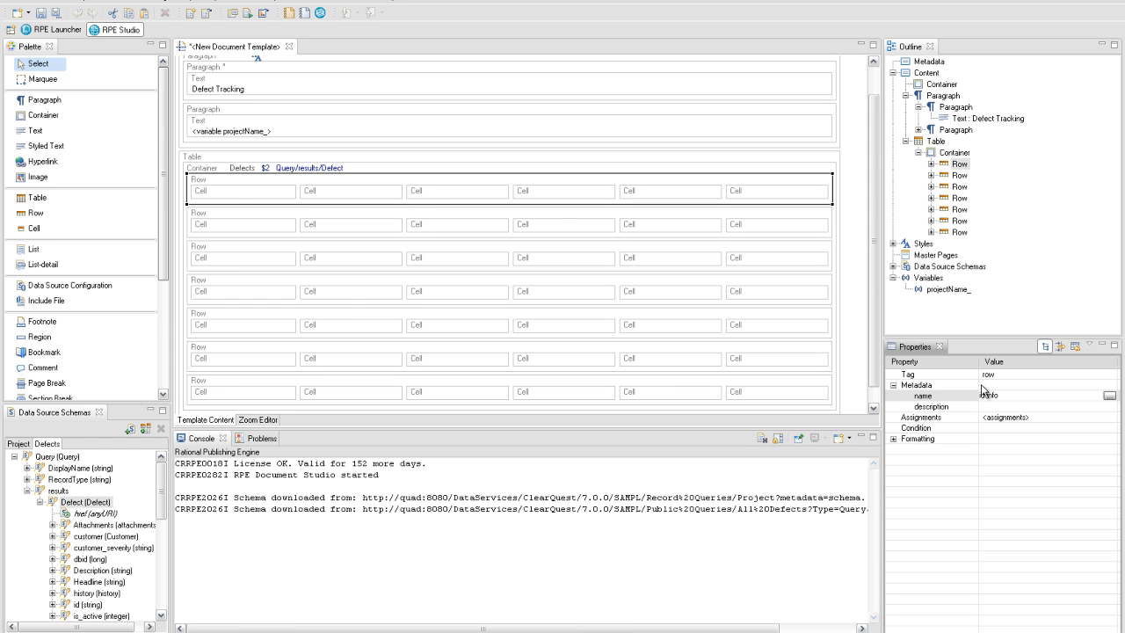
{"action": "type", "text": "id info"}
{"action": "key", "text": "Return"}
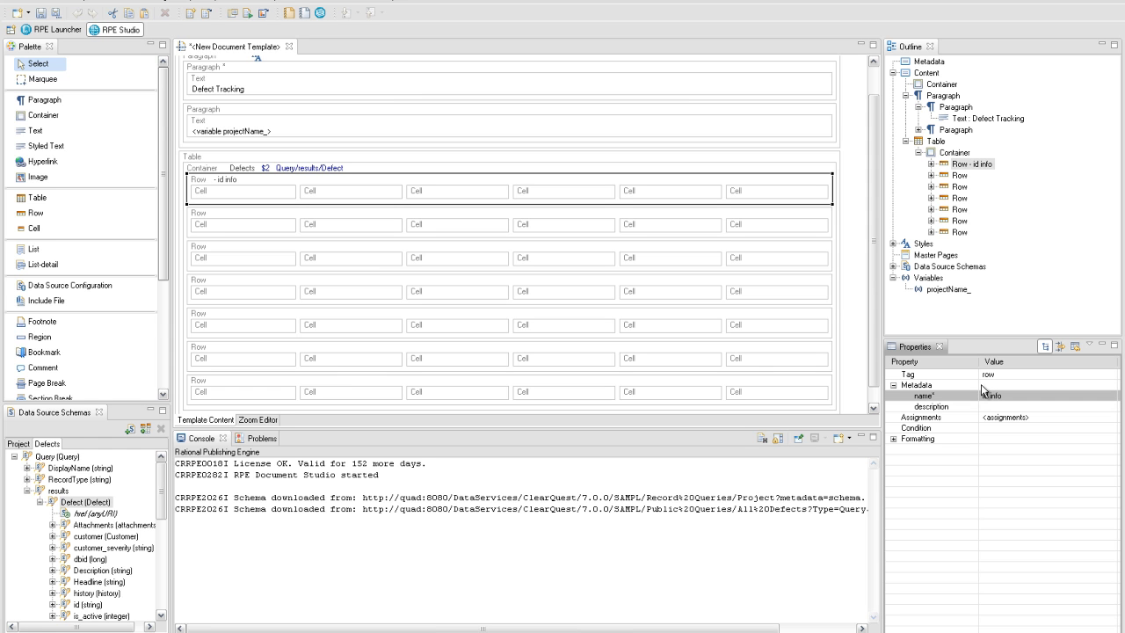
- Insert a text element in the first cell showing the Defect id data expression
{"action": "right_click", "coordinate": [261, 196]}
{"action": "mouse_move", "coordinate": [321, 203]}
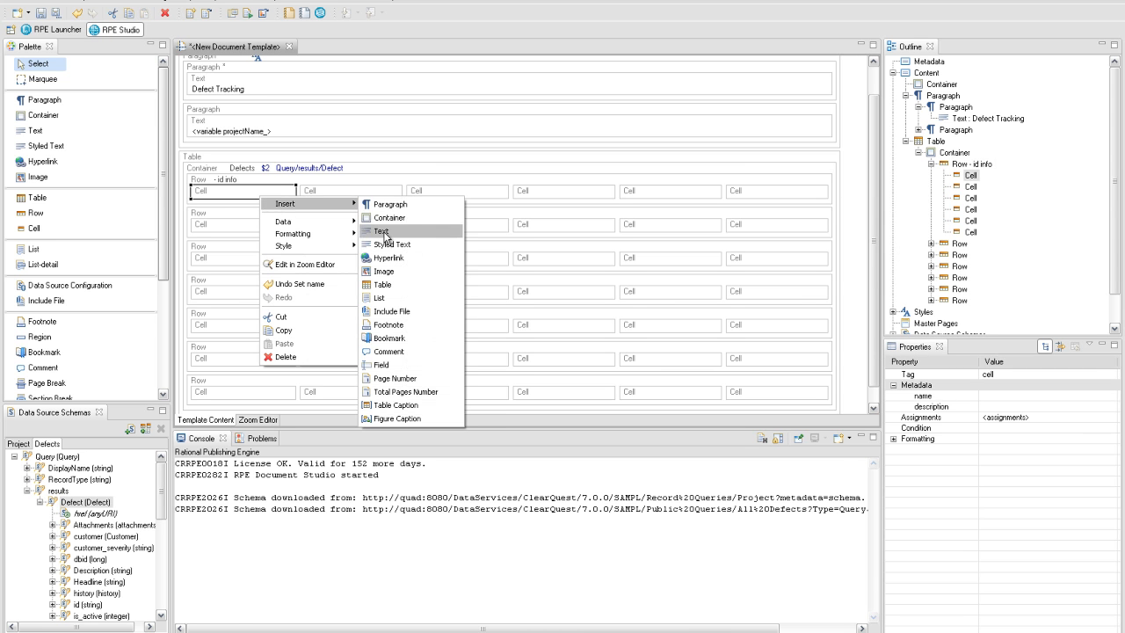
{"action": "left_click", "coordinate": [384, 232]}
{"action": "double_click", "coordinate": [274, 217]}
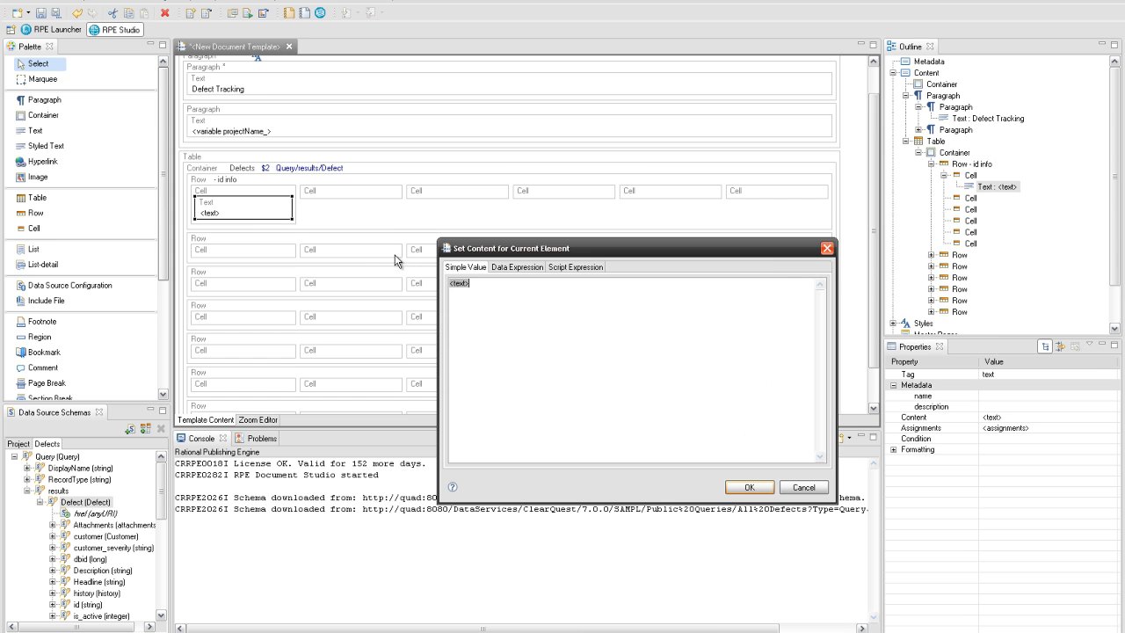
{"action": "left_click", "coordinate": [517, 269]}
{"action": "left_click", "coordinate": [457, 295]}
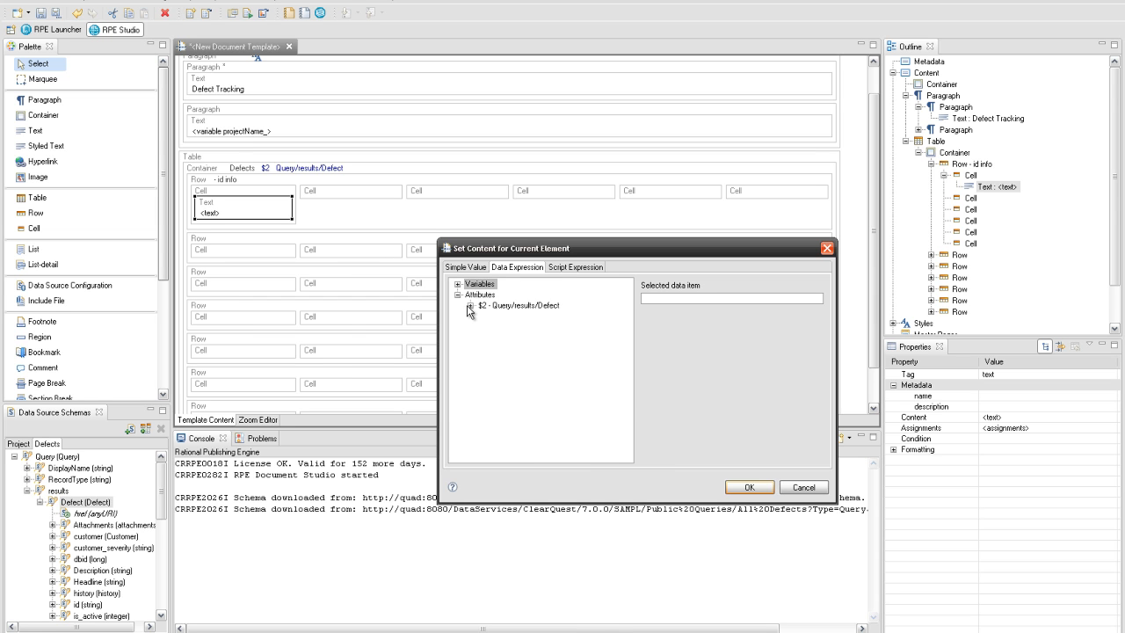
{"action": "left_click", "coordinate": [469, 306]}
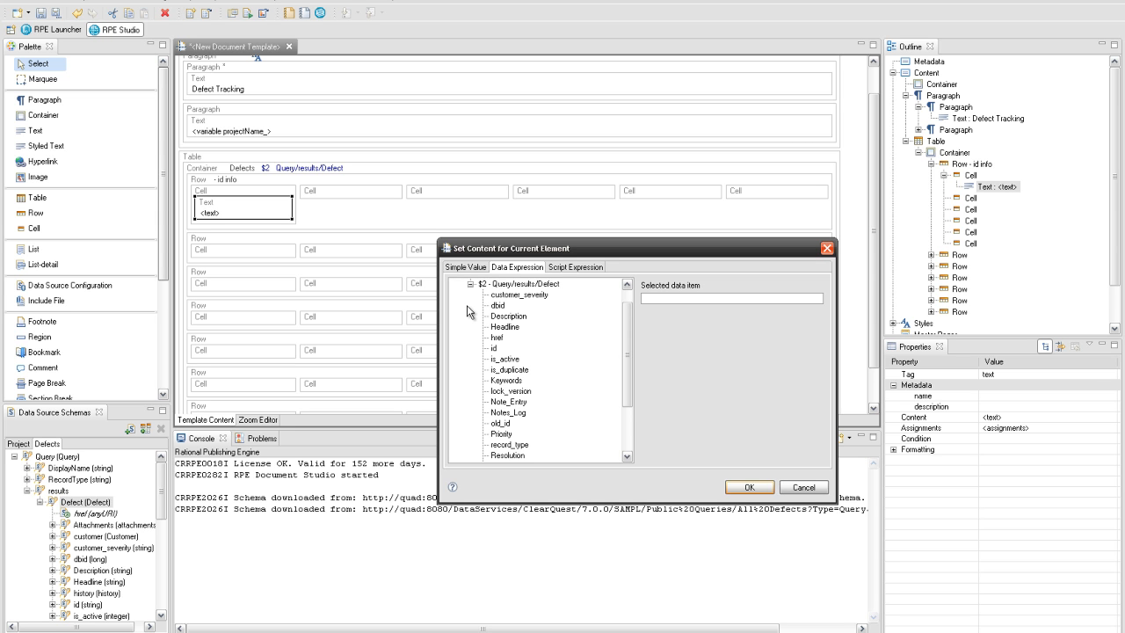
{"action": "left_click", "coordinate": [494, 348]}
{"action": "left_click", "coordinate": [738, 488]}
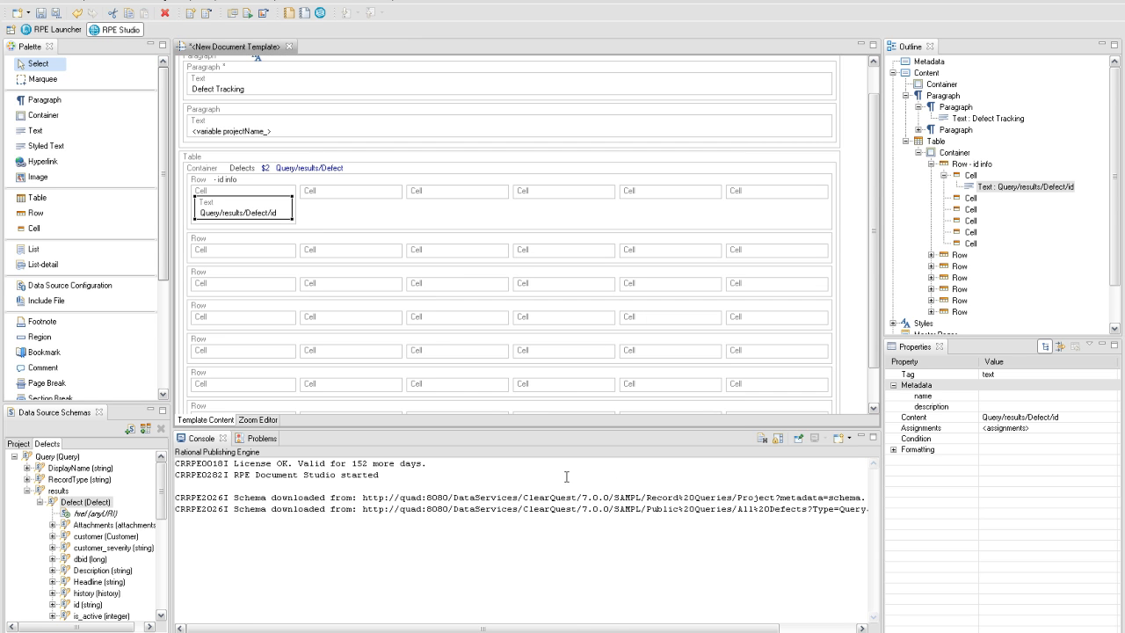
- Give the id cell a column span of 6 and make the id text bold
{"action": "left_click", "coordinate": [893, 450]}
{"action": "left_click", "coordinate": [906, 460]}
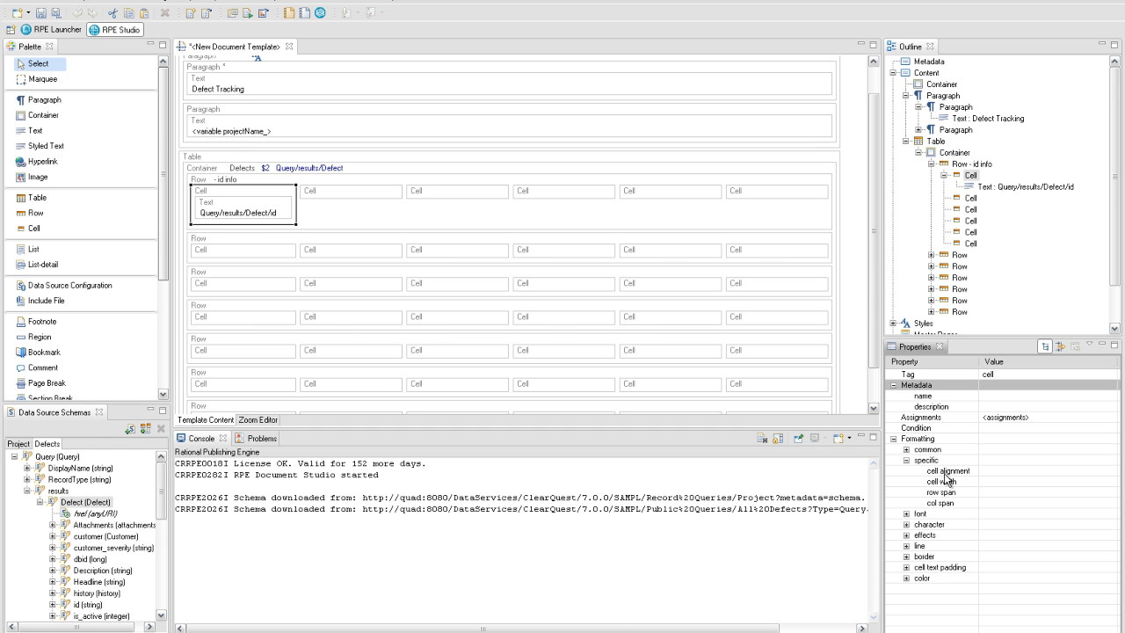
{"action": "left_click", "coordinate": [1012, 504]}
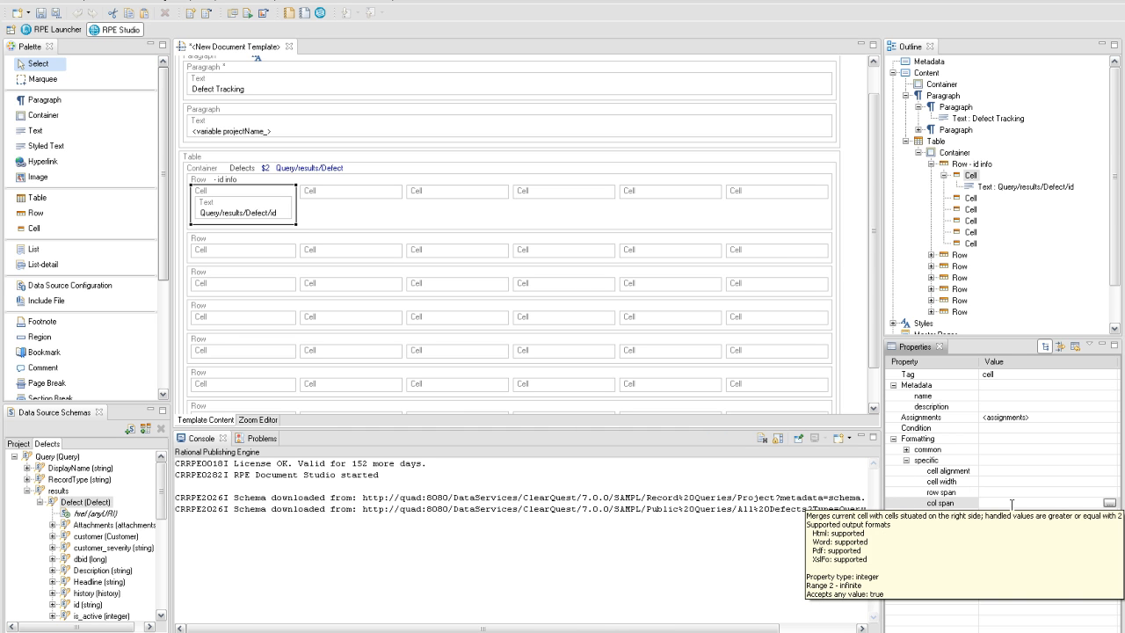
{"action": "key", "text": "Return"}
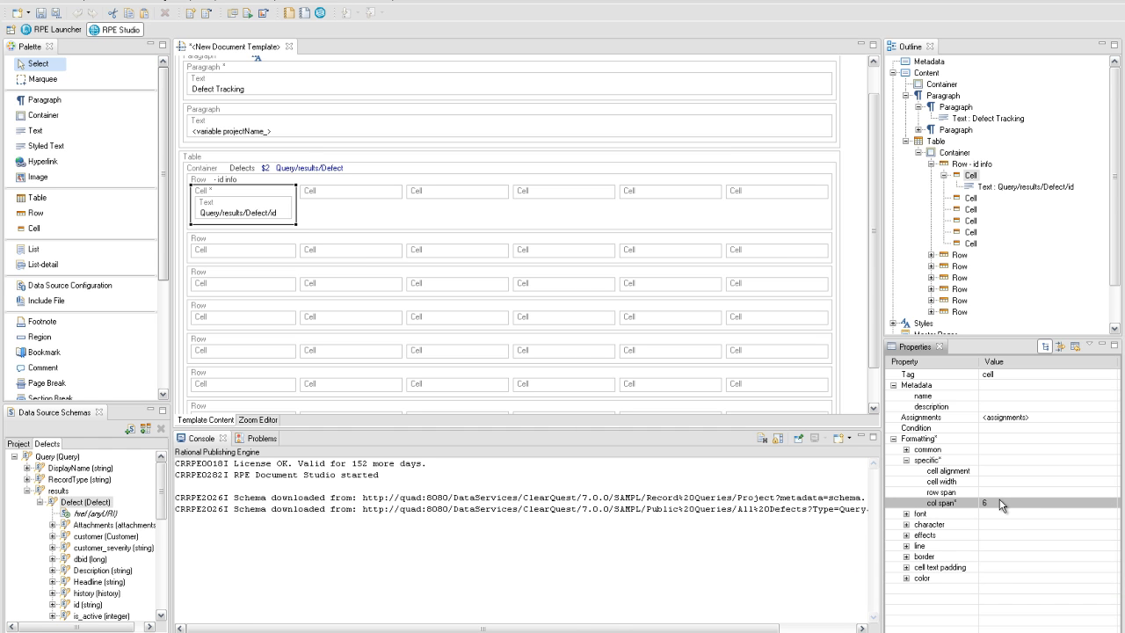
{"action": "left_click", "coordinate": [267, 201]}
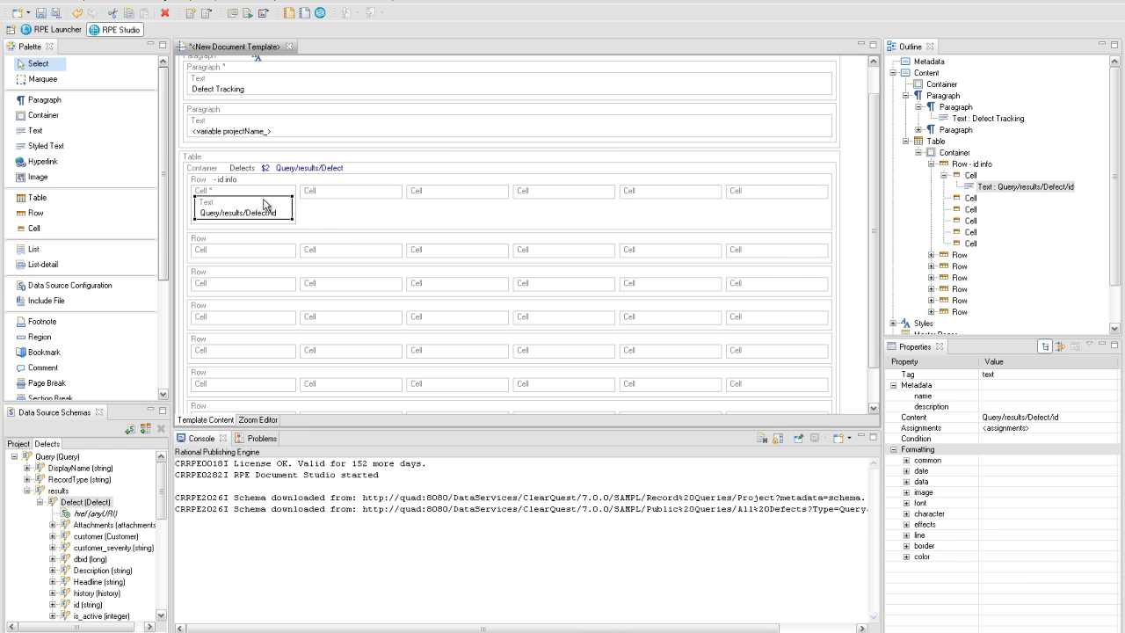
{"action": "key", "text": "ctrl+b"}
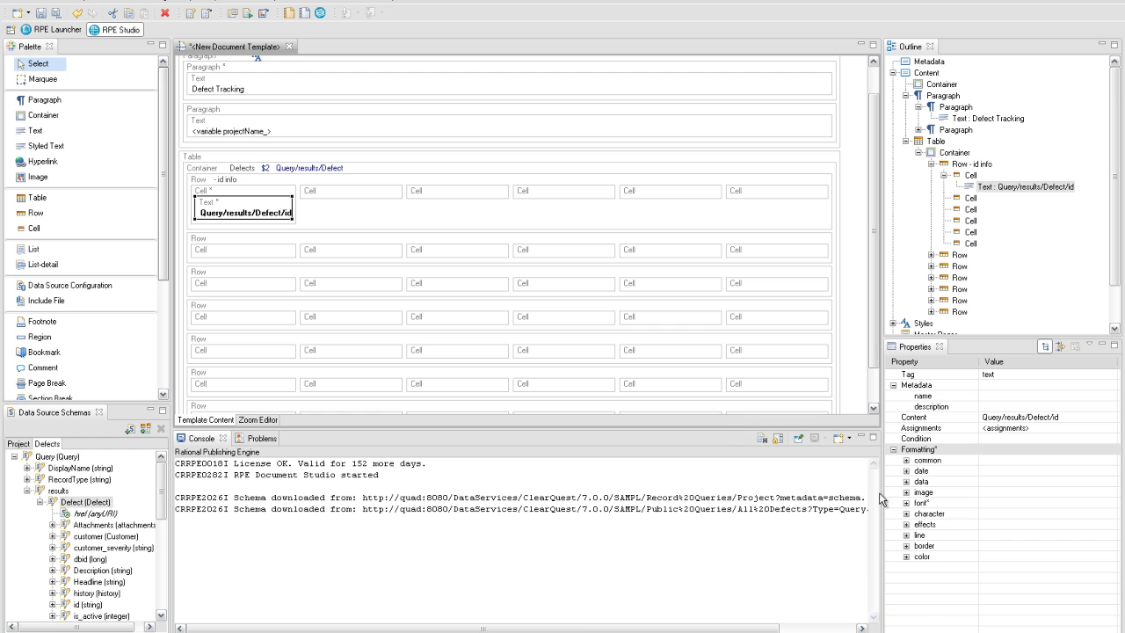
{"action": "left_click", "coordinate": [906, 502]}
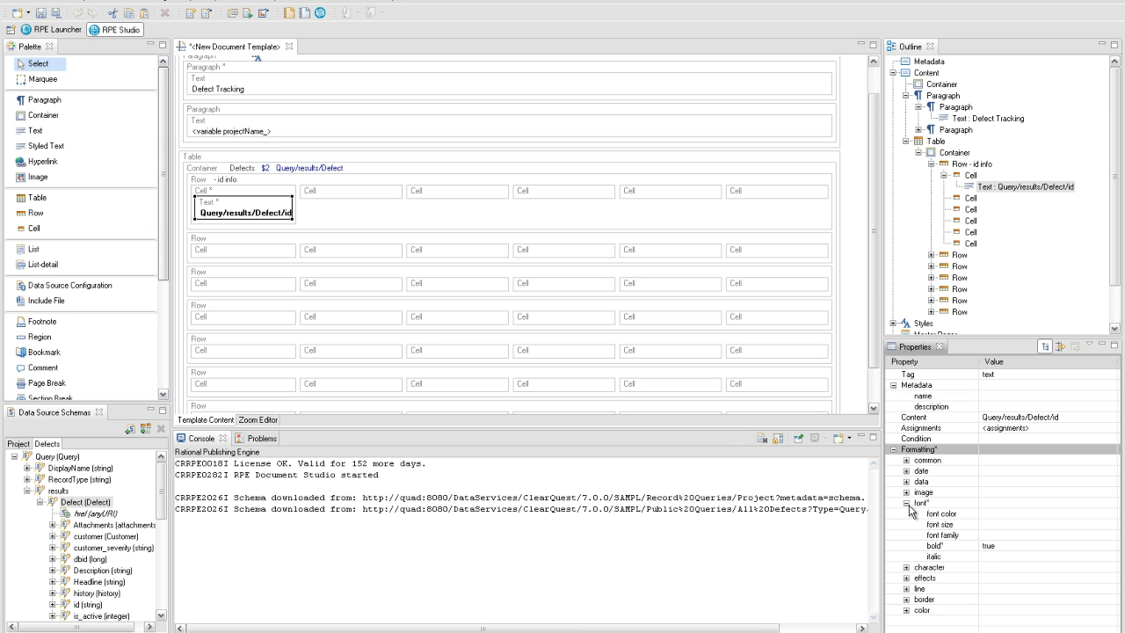
{"action": "left_click", "coordinate": [906, 502]}
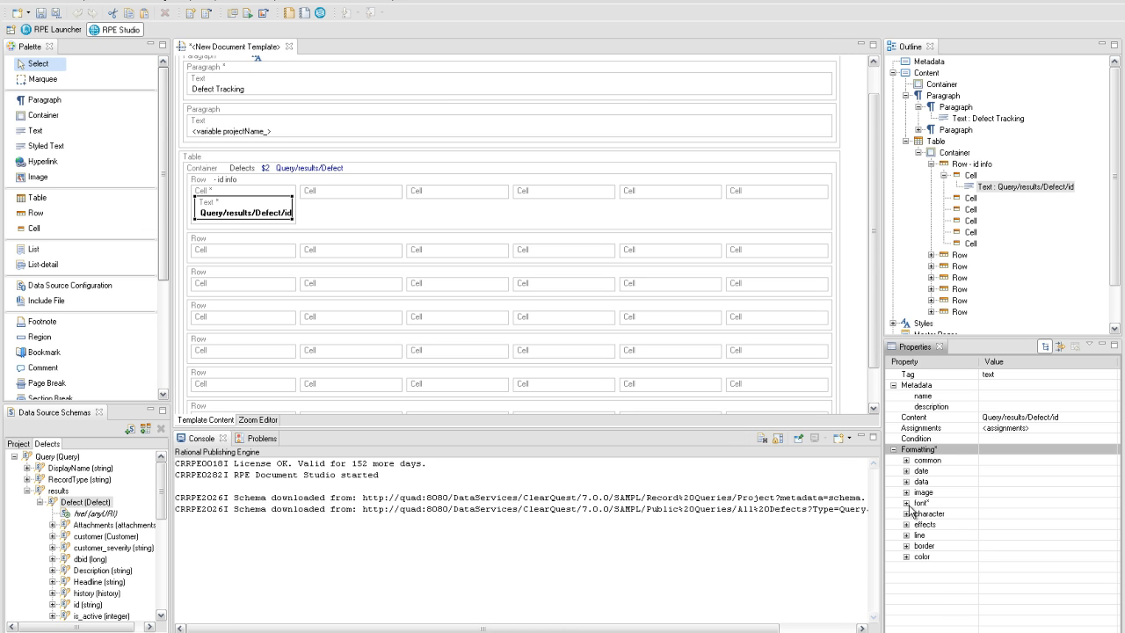
- Name the second table row 'defect info'
{"action": "left_click", "coordinate": [352, 245]}
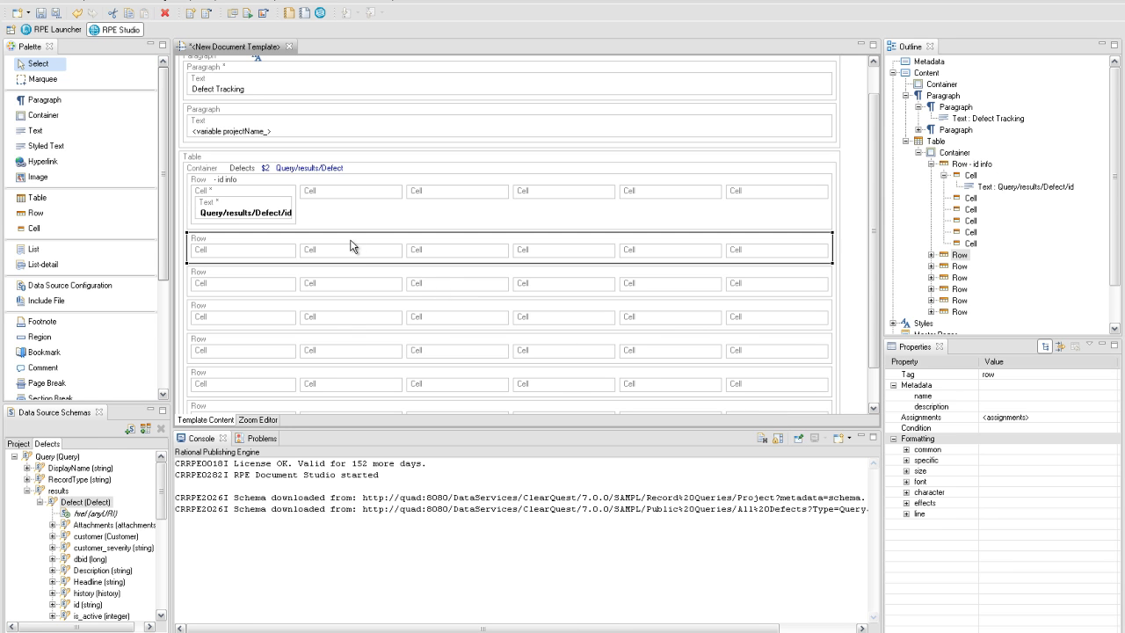
{"action": "left_click", "coordinate": [1003, 397]}
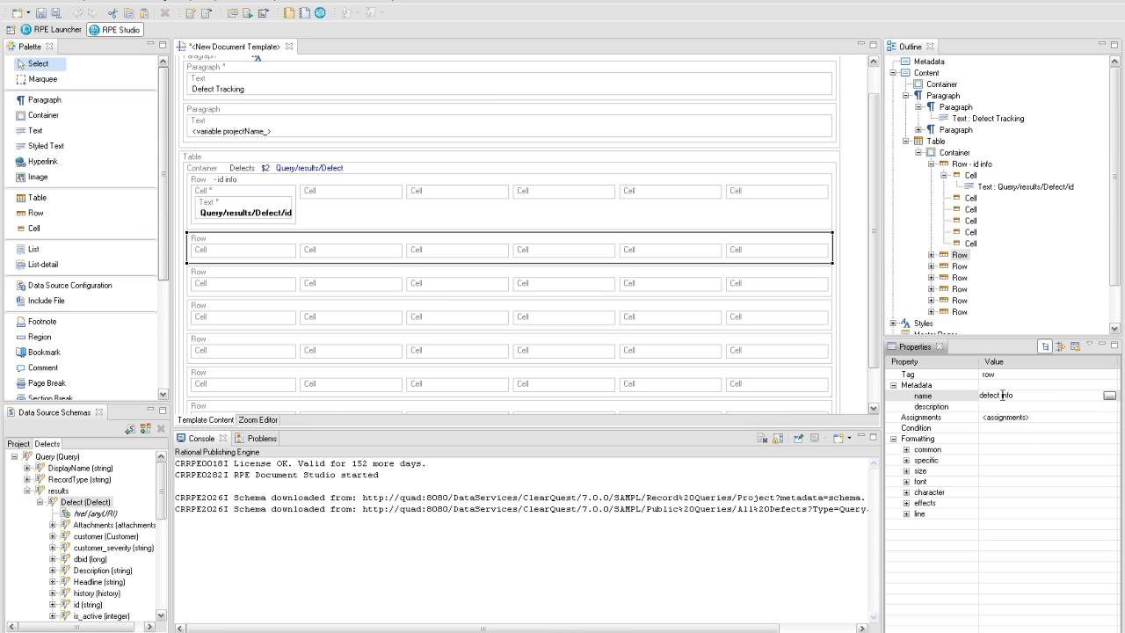
{"action": "type", "text": "defect info"}
{"action": "key", "text": "Return"}
- Add a 'State' text label in the first cell of the defect info row
{"action": "left_click", "coordinate": [254, 256]}
{"action": "right_click", "coordinate": [254, 256]}
{"action": "mouse_move", "coordinate": [308, 261]}
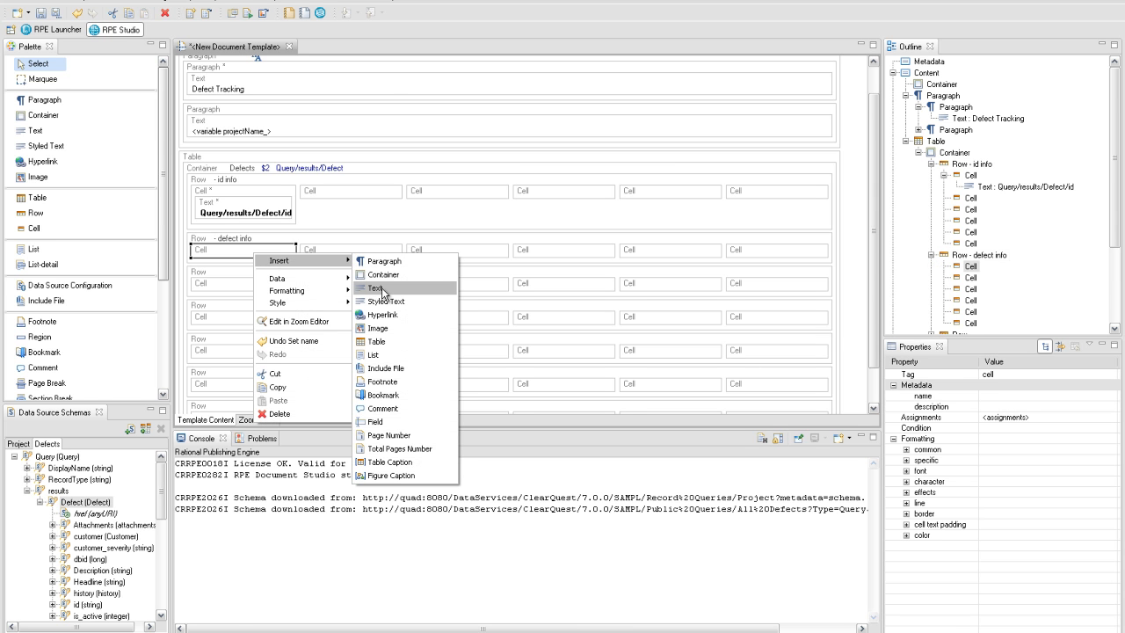
{"action": "left_click", "coordinate": [382, 289]}
{"action": "double_click", "coordinate": [284, 274]}
{"action": "type", "text": "State"}
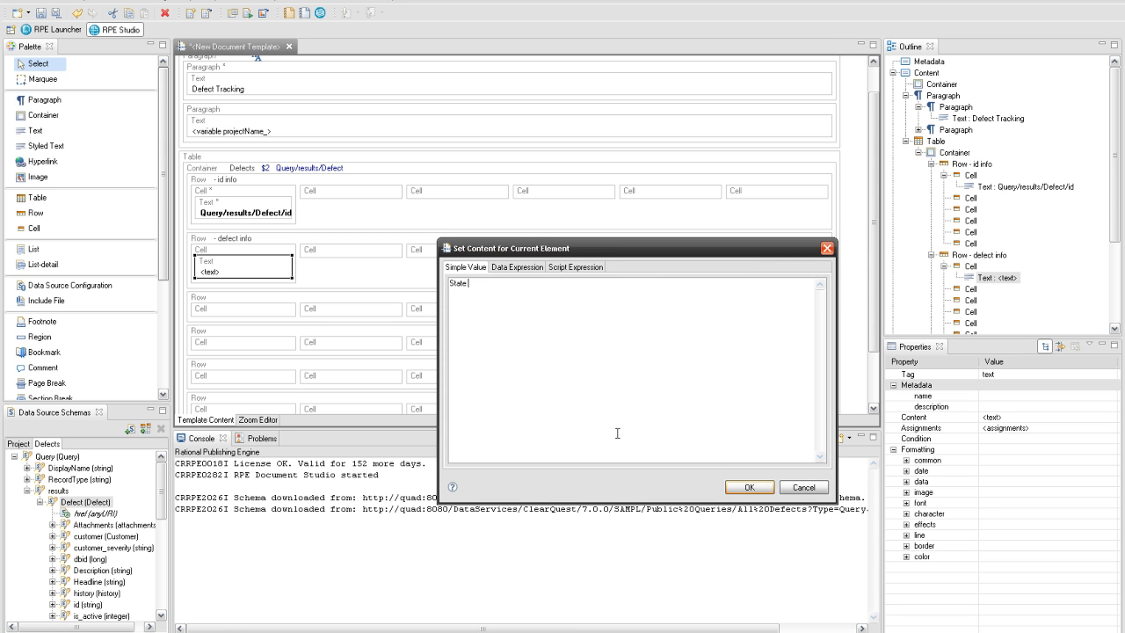
{"action": "left_click", "coordinate": [736, 487]}
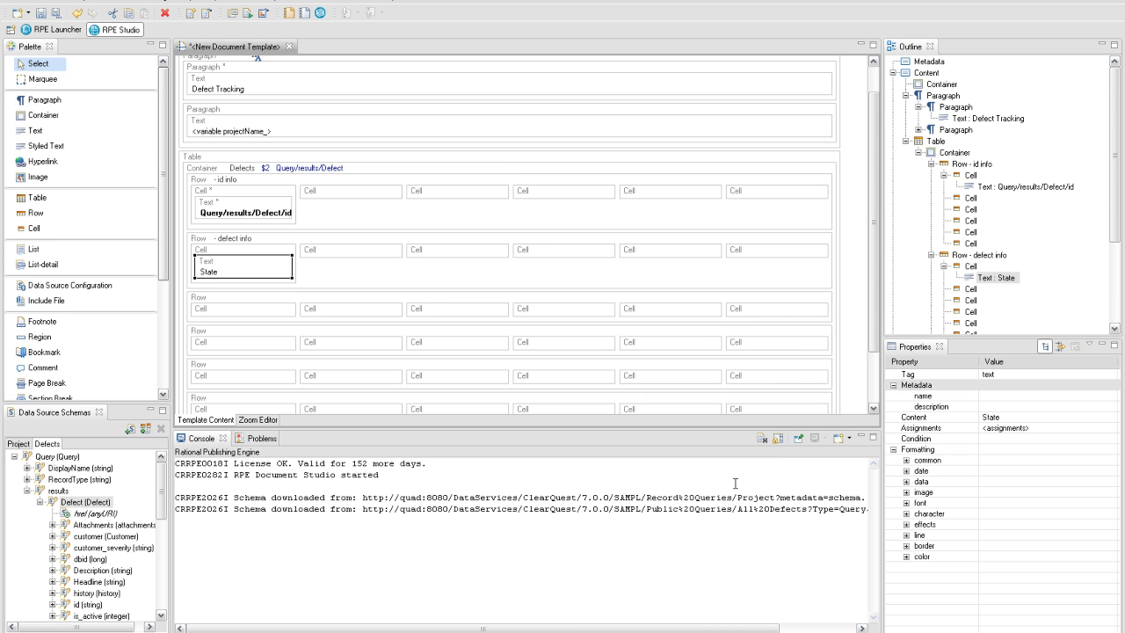
- Add a text element in the second cell showing the Defect State attribute
{"action": "right_click", "coordinate": [343, 255]}
{"action": "mouse_move", "coordinate": [351, 257]}
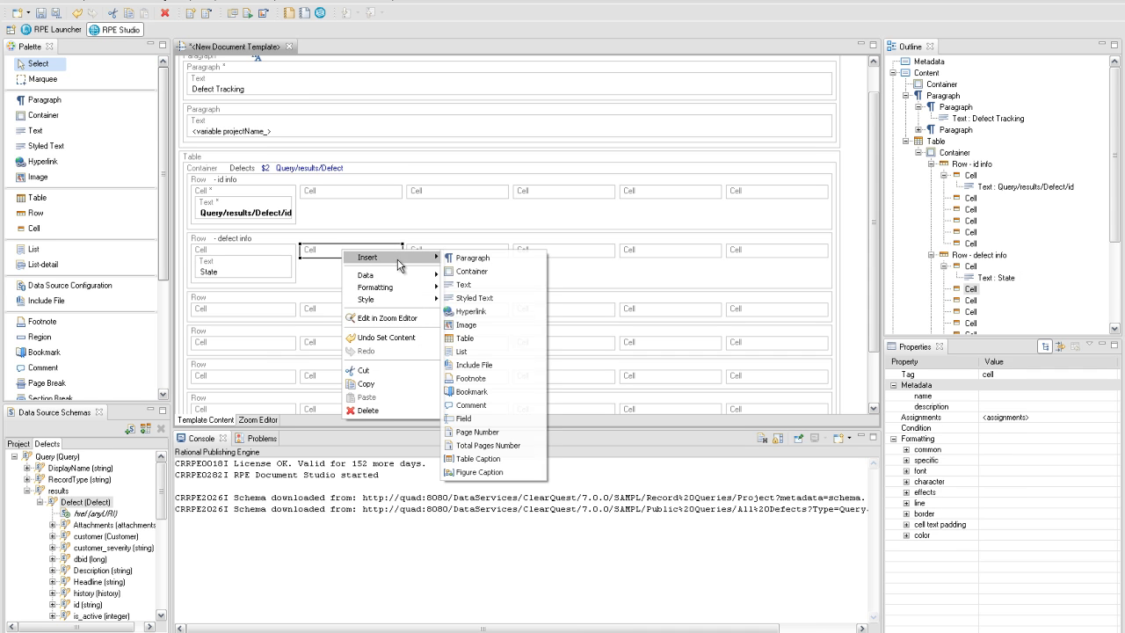
{"action": "left_click", "coordinate": [466, 284]}
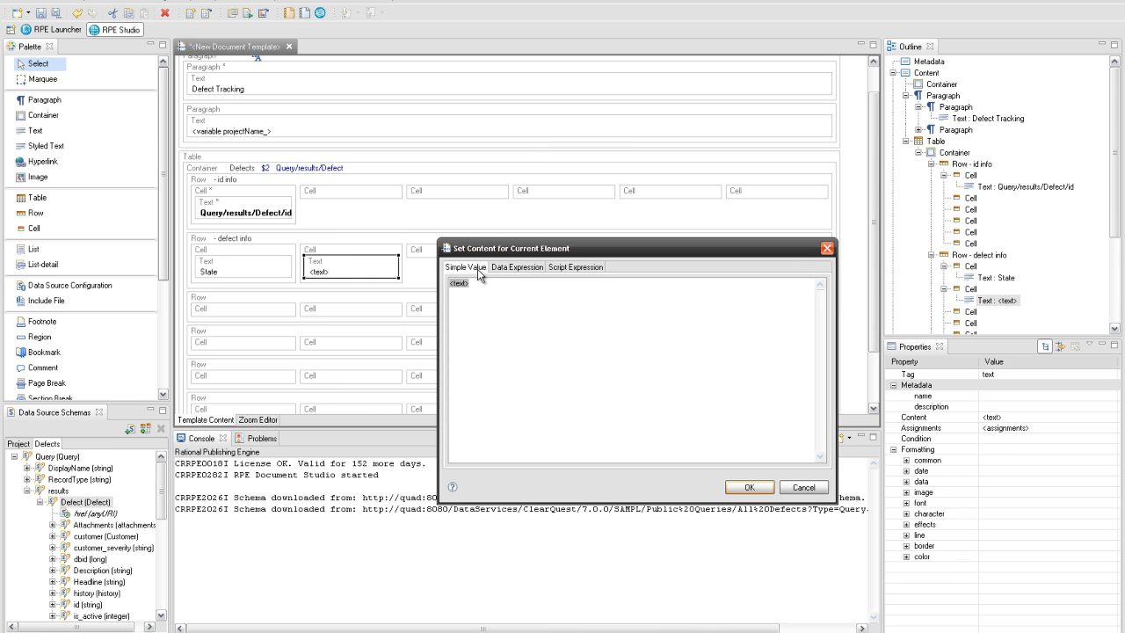
{"action": "left_click", "coordinate": [508, 268]}
{"action": "left_click", "coordinate": [457, 295]}
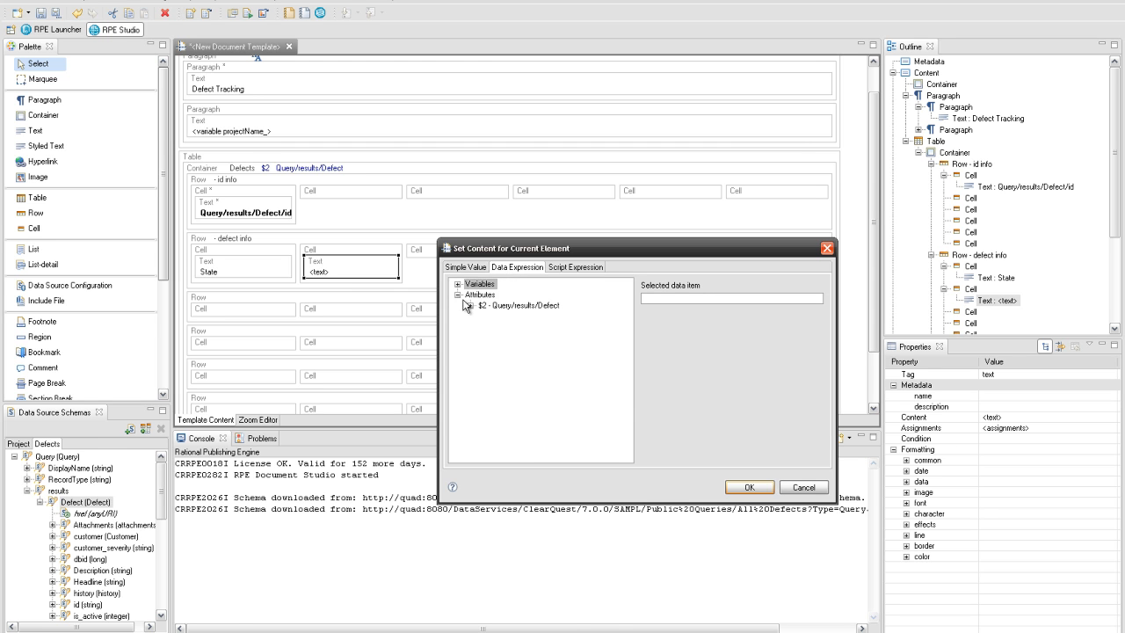
{"action": "left_click", "coordinate": [470, 305]}
{"action": "scroll", "coordinate": [469, 310], "scroll_direction": "down", "scroll_amount": 2}
{"action": "left_click", "coordinate": [501, 423]}
{"action": "left_click", "coordinate": [749, 489]}
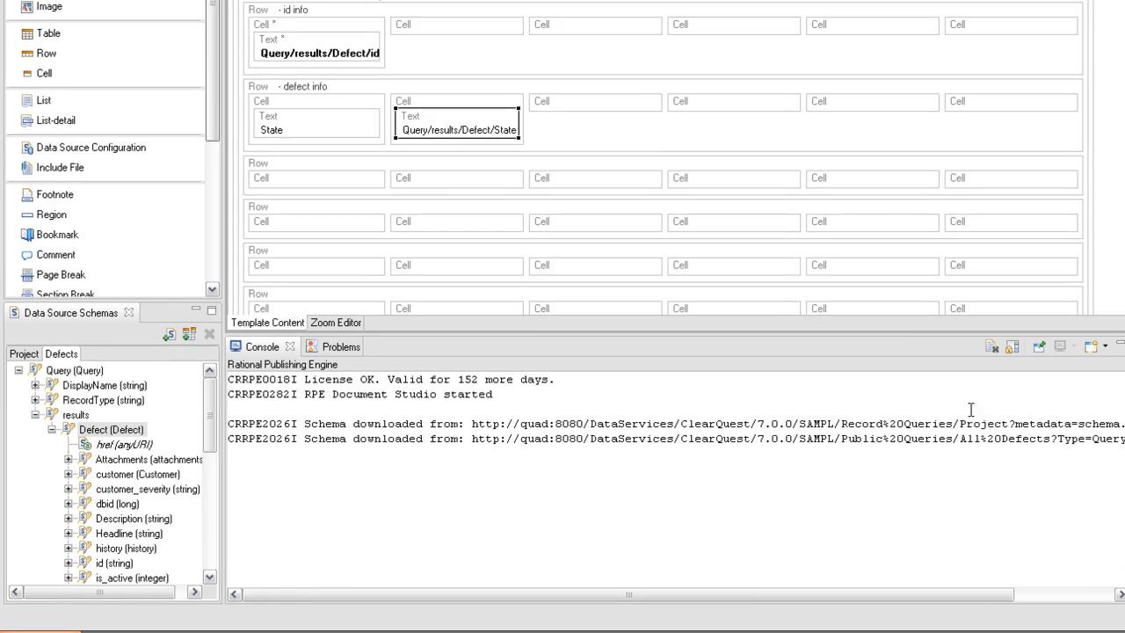
- Add a 'Priority' text label in the third cell
{"action": "right_click", "coordinate": [581, 99]}
{"action": "mouse_move", "coordinate": [653, 105]}
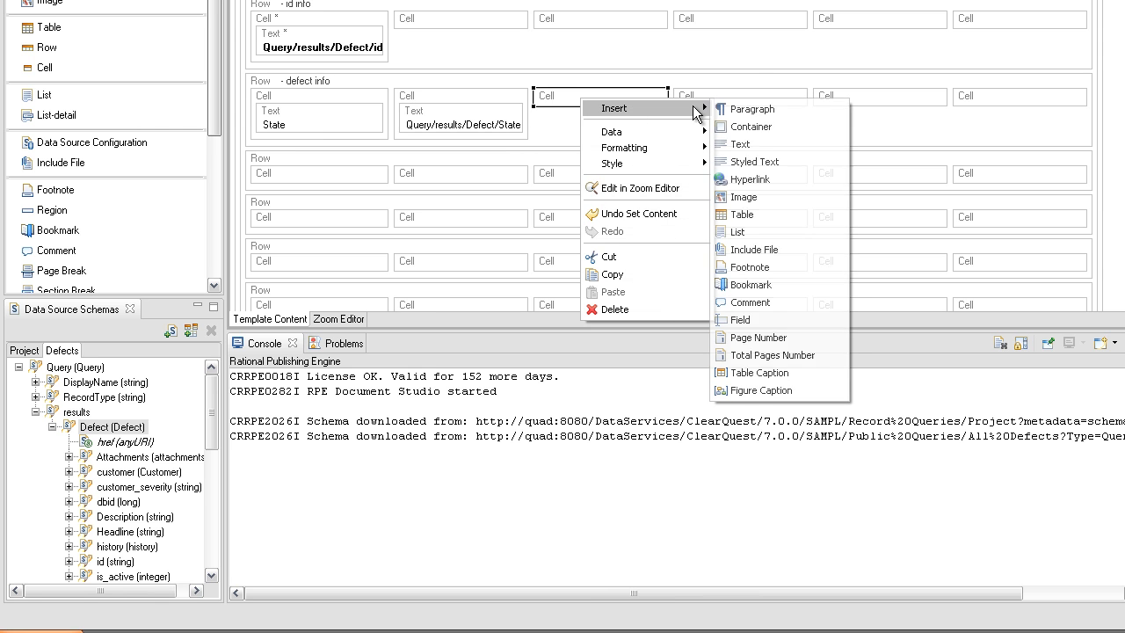
{"action": "left_click", "coordinate": [766, 143]}
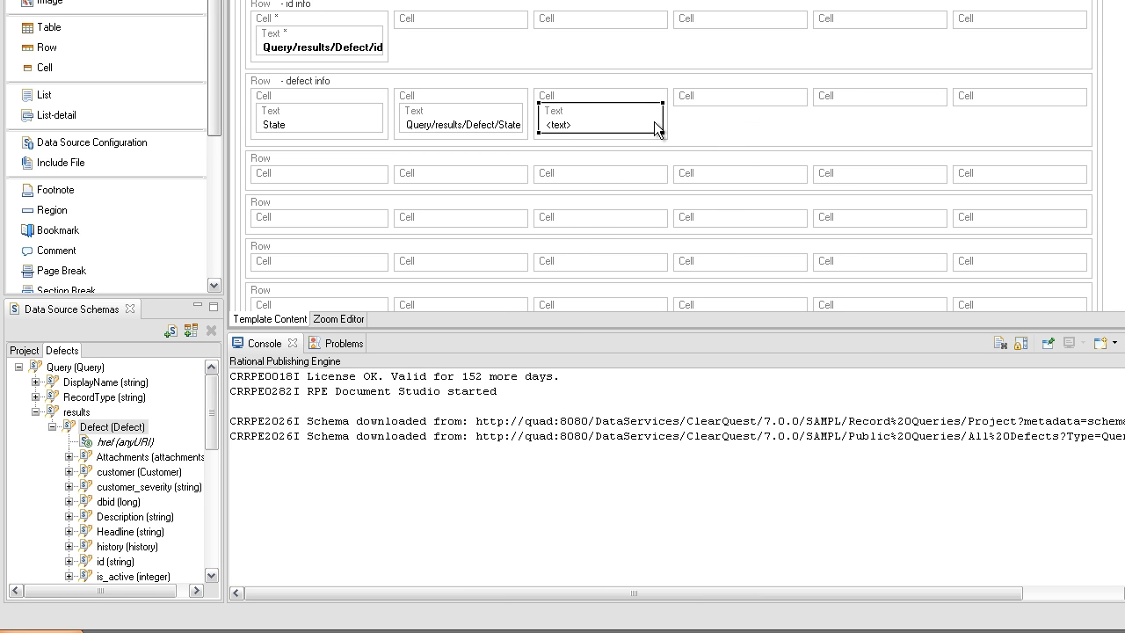
{"action": "double_click", "coordinate": [654, 121]}
{"action": "type", "text": "Pr"}
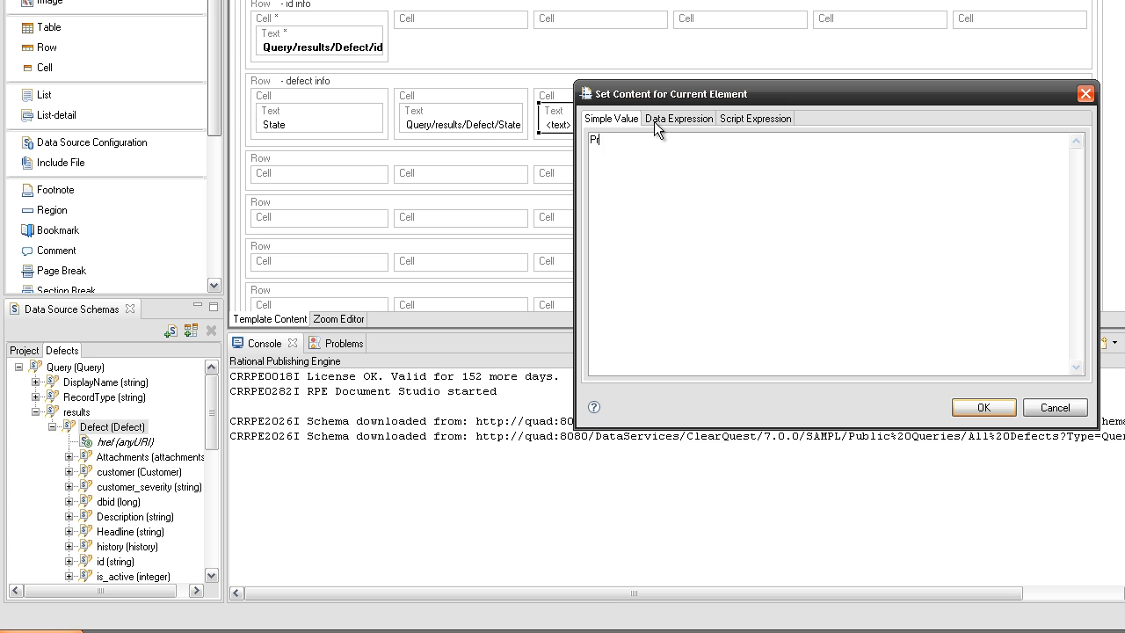
{"action": "type", "text": "iority"}
{"action": "left_click", "coordinate": [968, 406]}
- Drag the Priority field from the schema into the fourth cell as its value
{"action": "left_click_drag", "start_coordinate": [214, 429], "coordinate": [213, 485]}
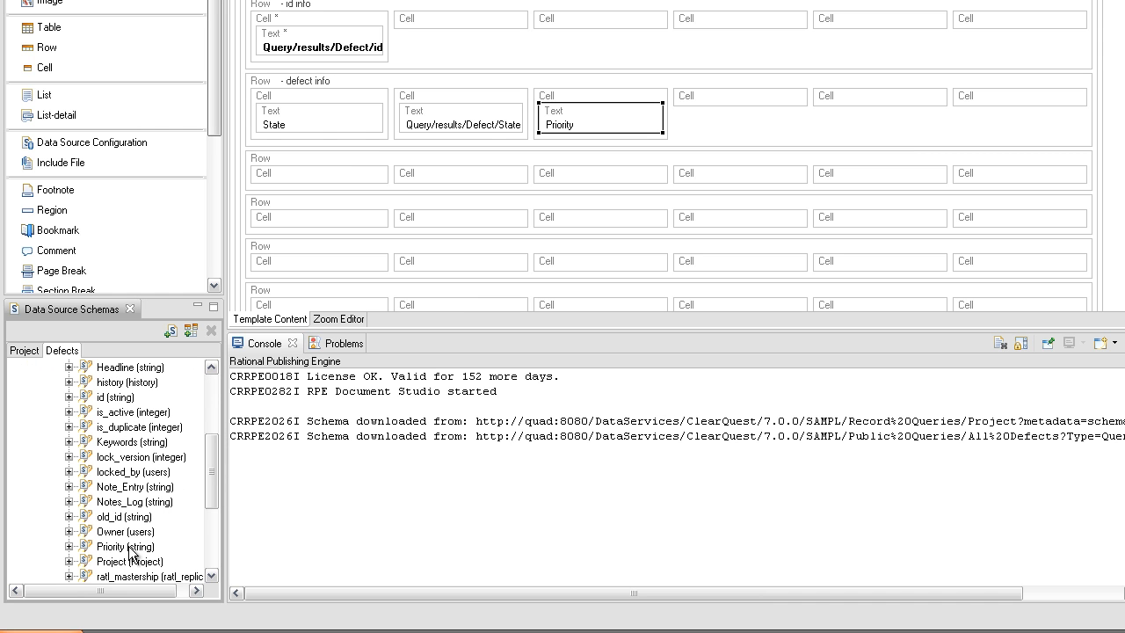
{"action": "left_click_drag", "start_coordinate": [104, 548], "coordinate": [693, 128]}
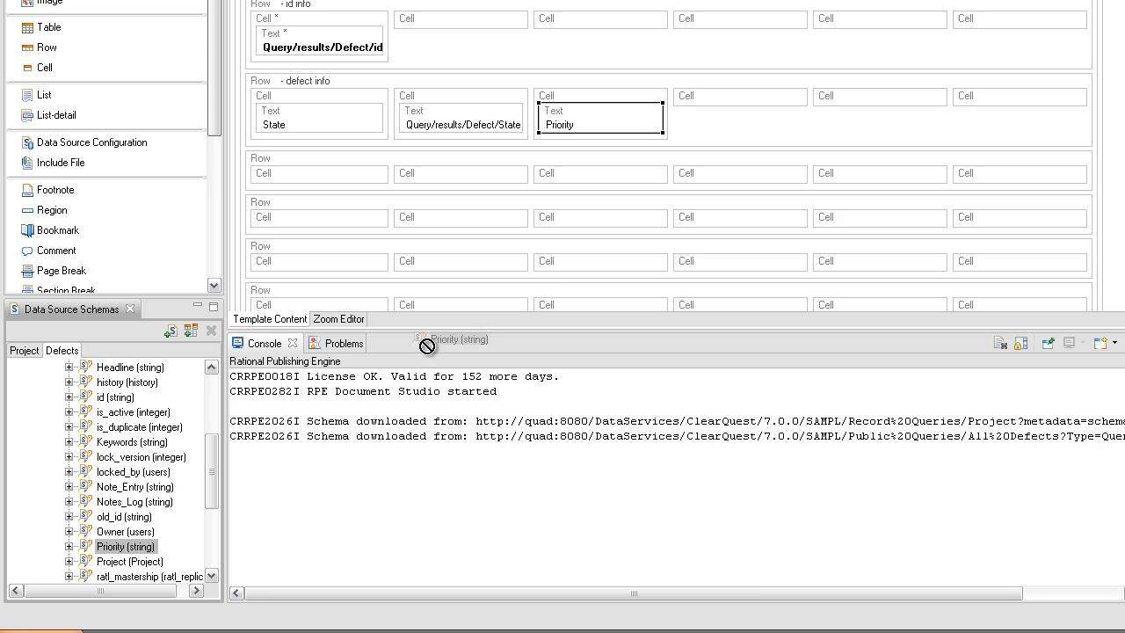
{"action": "left_click_drag", "start_coordinate": [622, 192], "coordinate": [617, 176]}
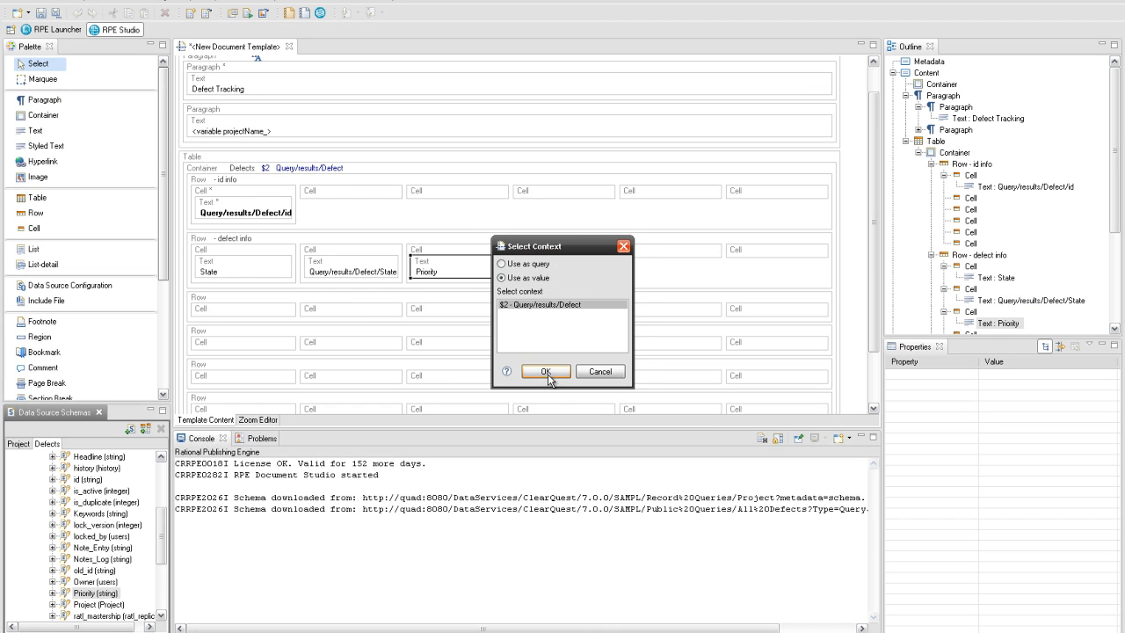
{"action": "left_click", "coordinate": [545, 372]}
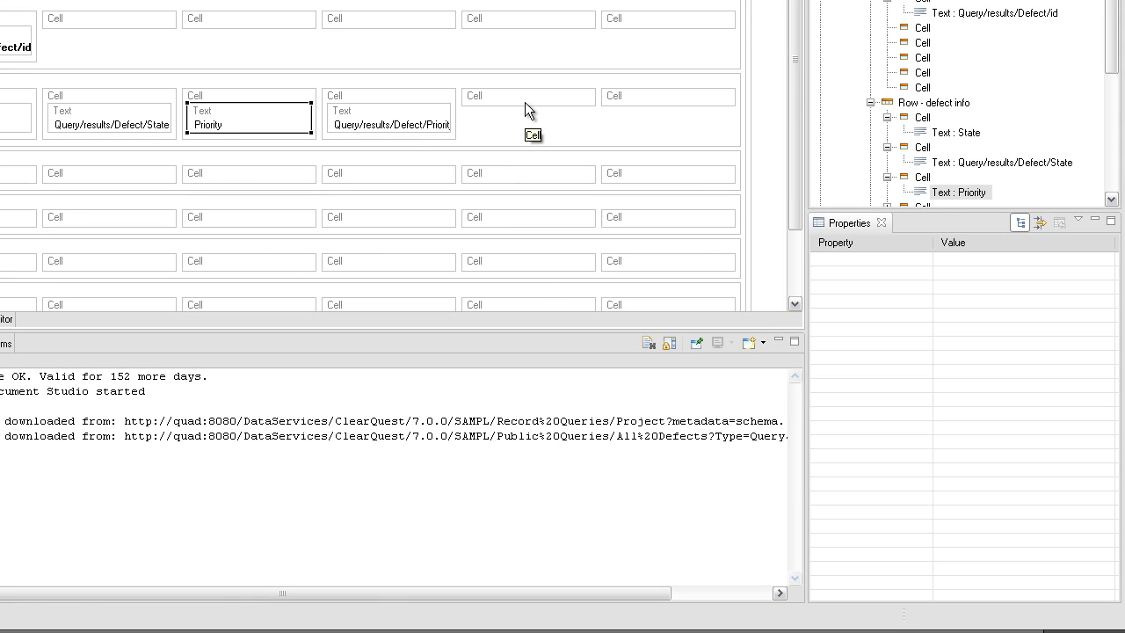
- Add a 'Severity' text label in the fifth cell of the defect info row
{"action": "right_click", "coordinate": [525, 98]}
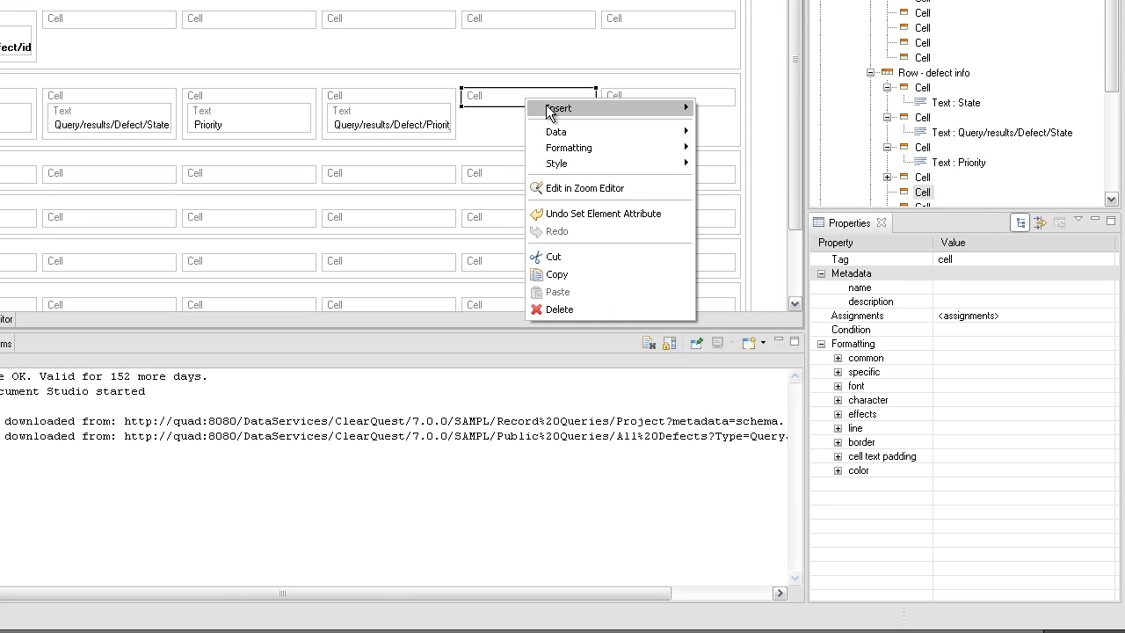
{"action": "mouse_move", "coordinate": [580, 106]}
{"action": "left_click", "coordinate": [728, 143]}
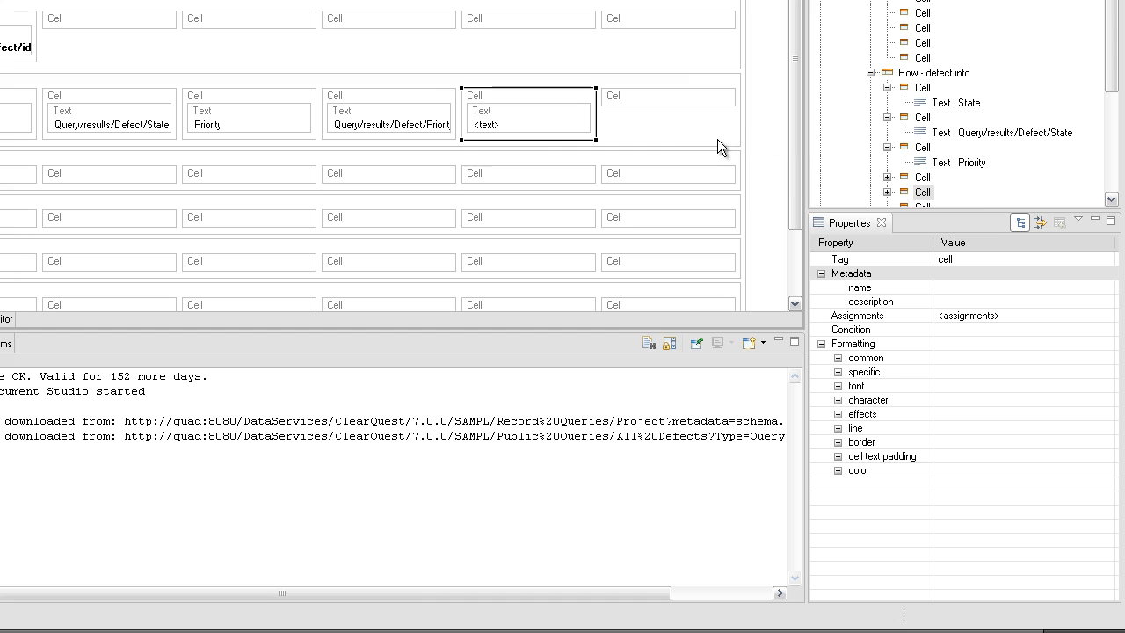
{"action": "double_click", "coordinate": [551, 123]}
{"action": "type", "text": "Severity"}
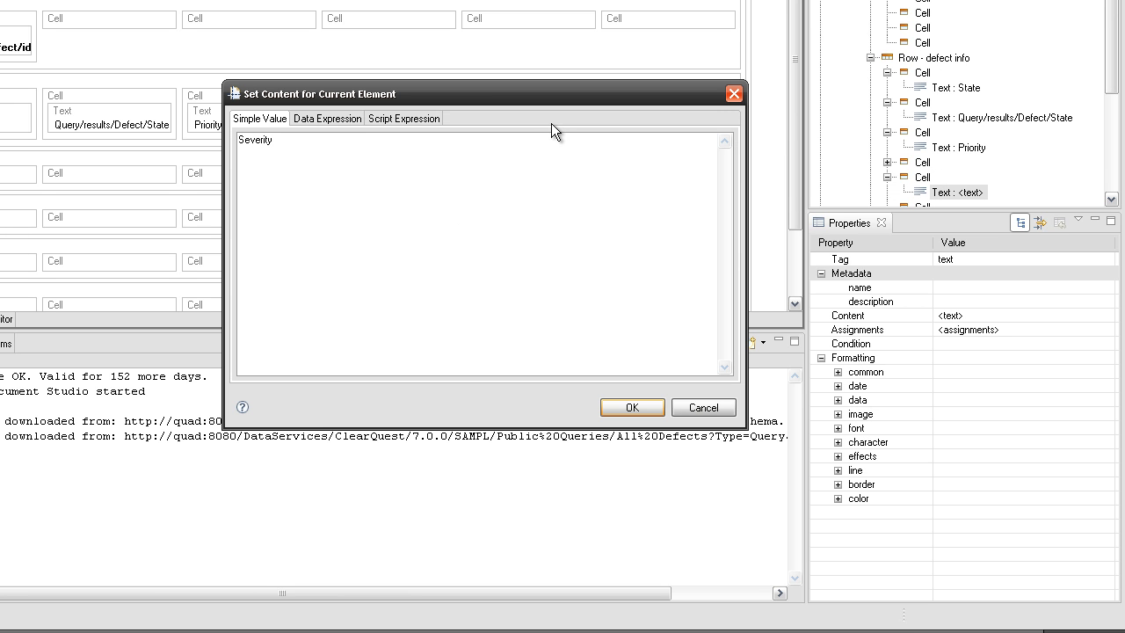
{"action": "left_click", "coordinate": [627, 409]}
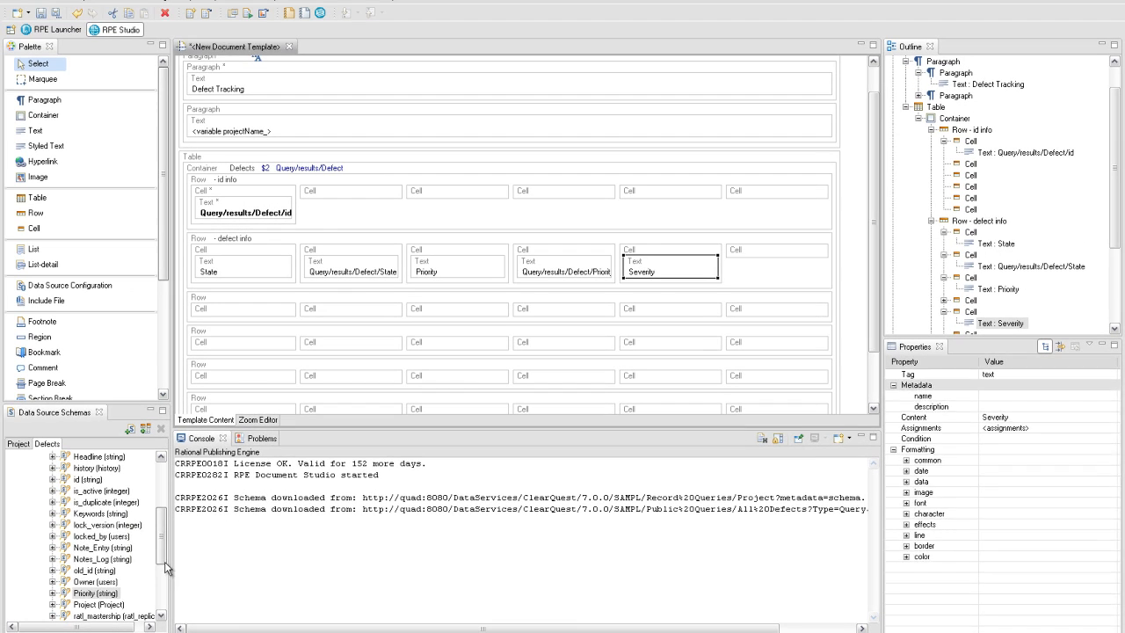
- Drag the Severity field into the row's last cell and use it as a value
{"action": "left_click_drag", "start_coordinate": [162, 565], "coordinate": [162, 604]}
{"action": "left_click", "coordinate": [103, 547]}
{"action": "left_click_drag", "start_coordinate": [106, 551], "coordinate": [766, 253]}
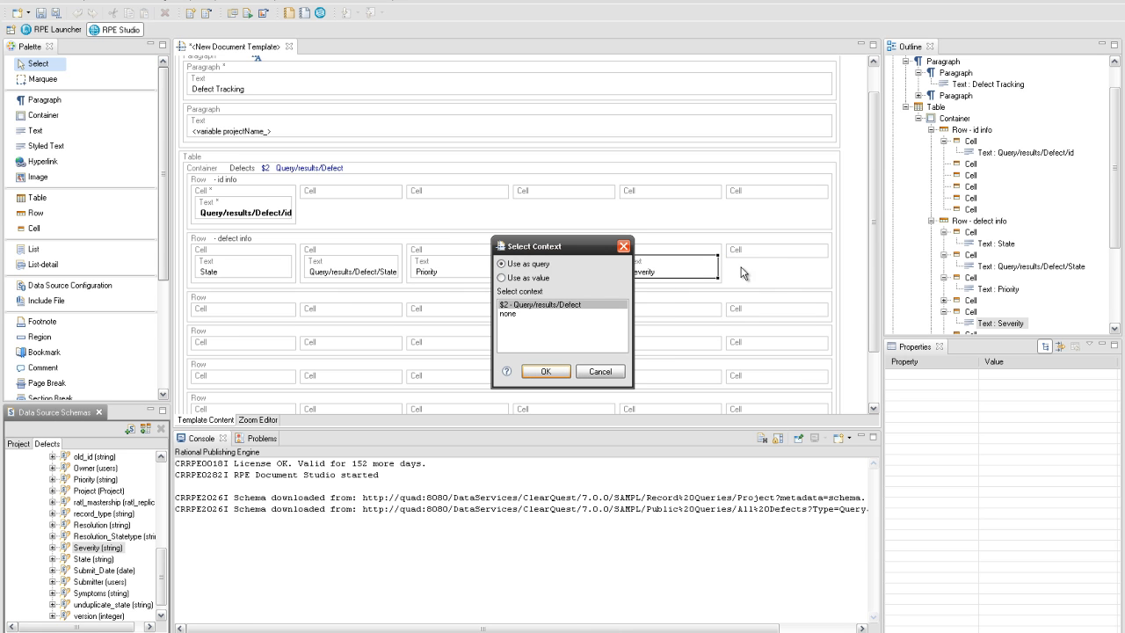
{"action": "left_click", "coordinate": [533, 278]}
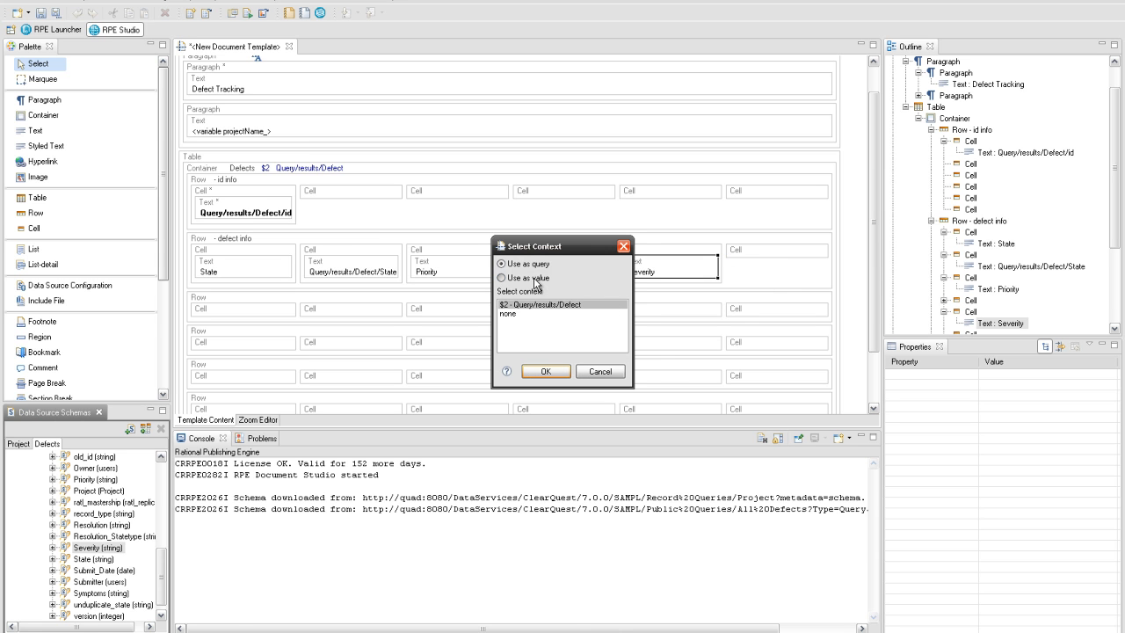
{"action": "left_click", "coordinate": [545, 371]}
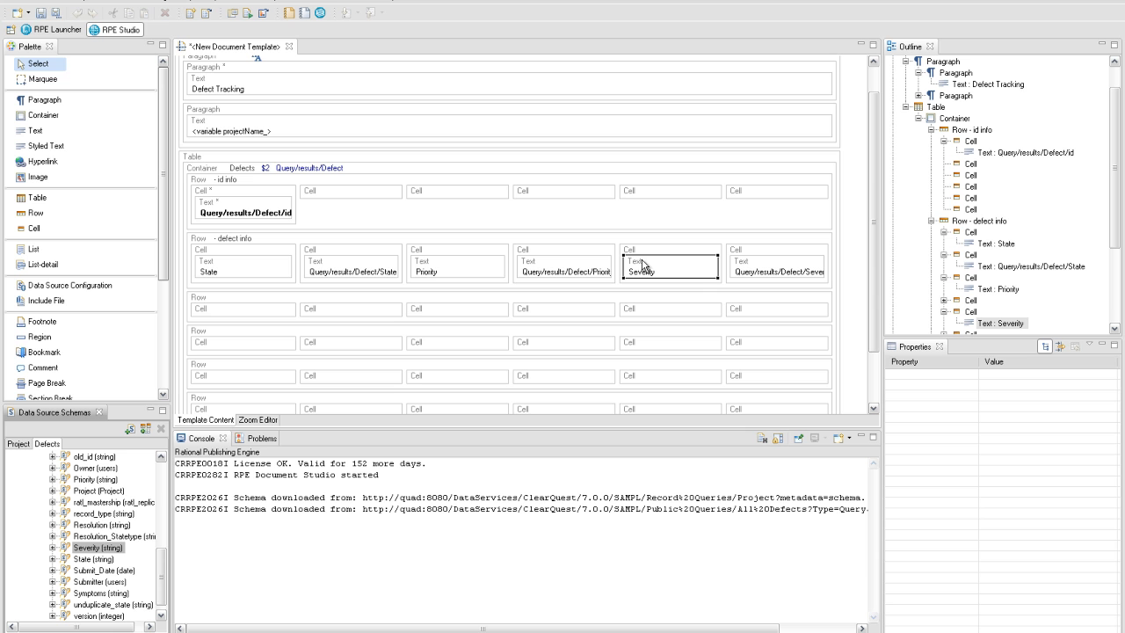
- Make the Severity, Priority and State labels bold
{"action": "key", "text": "ctrl+b"}
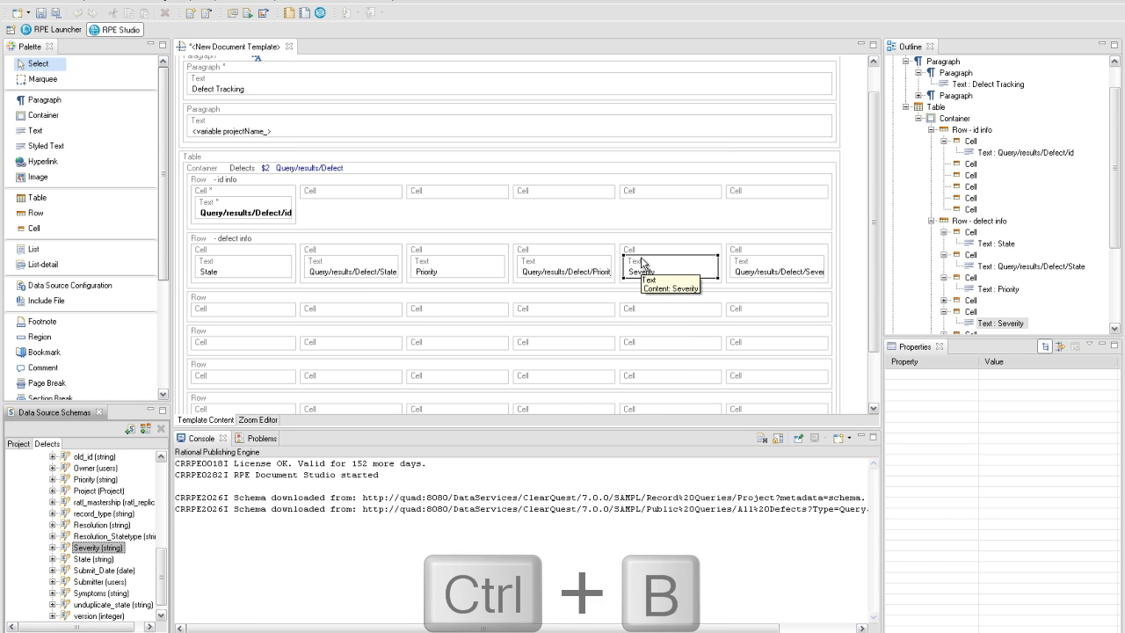
{"action": "left_click", "coordinate": [641, 261]}
{"action": "key", "text": "ctrl+b"}
{"action": "left_click", "coordinate": [464, 264]}
{"action": "key", "text": "ctrl+b"}
{"action": "left_click", "coordinate": [267, 268]}
{"action": "key", "text": "ctrl+b"}
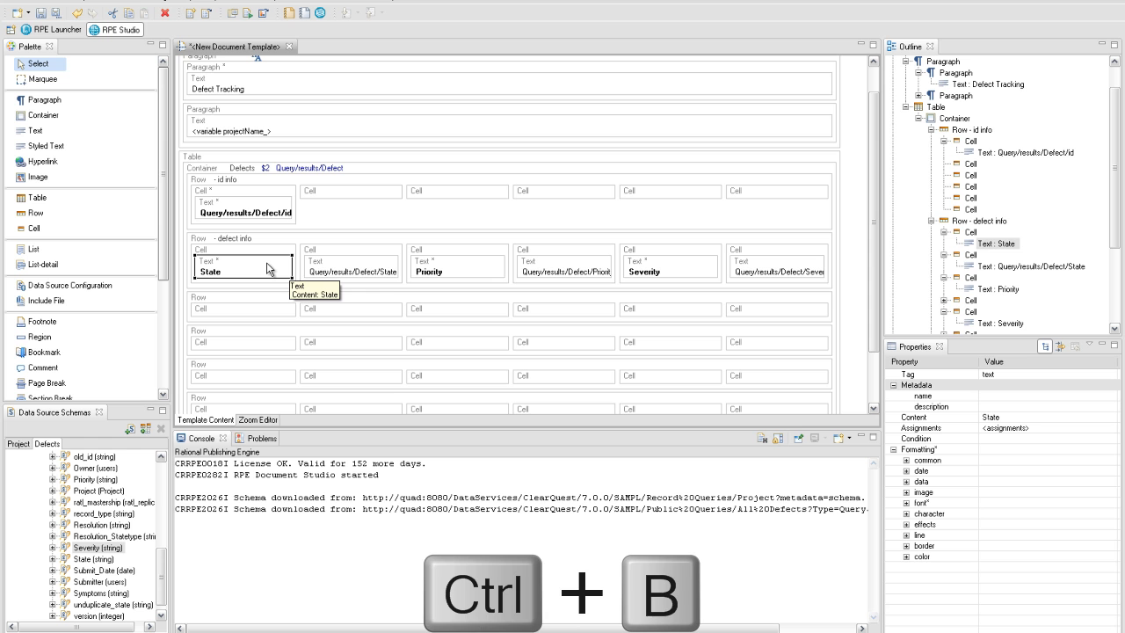
- Name the row below defect info 'headline info' and put a 'Headline' label in its first cell
{"action": "left_click", "coordinate": [258, 293]}
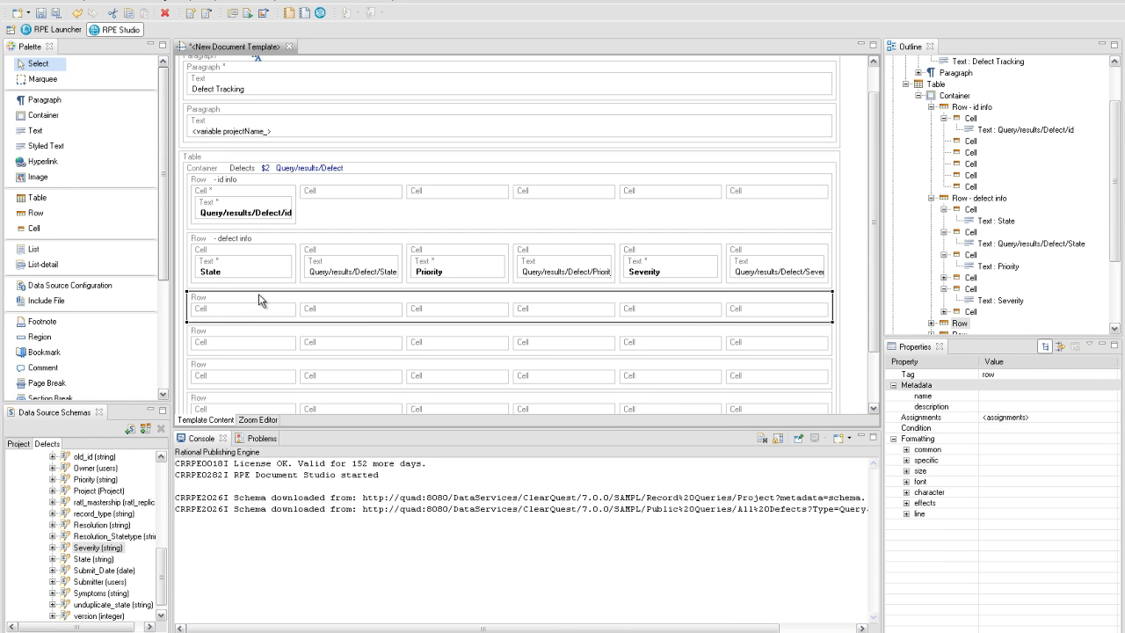
{"action": "left_click", "coordinate": [990, 395]}
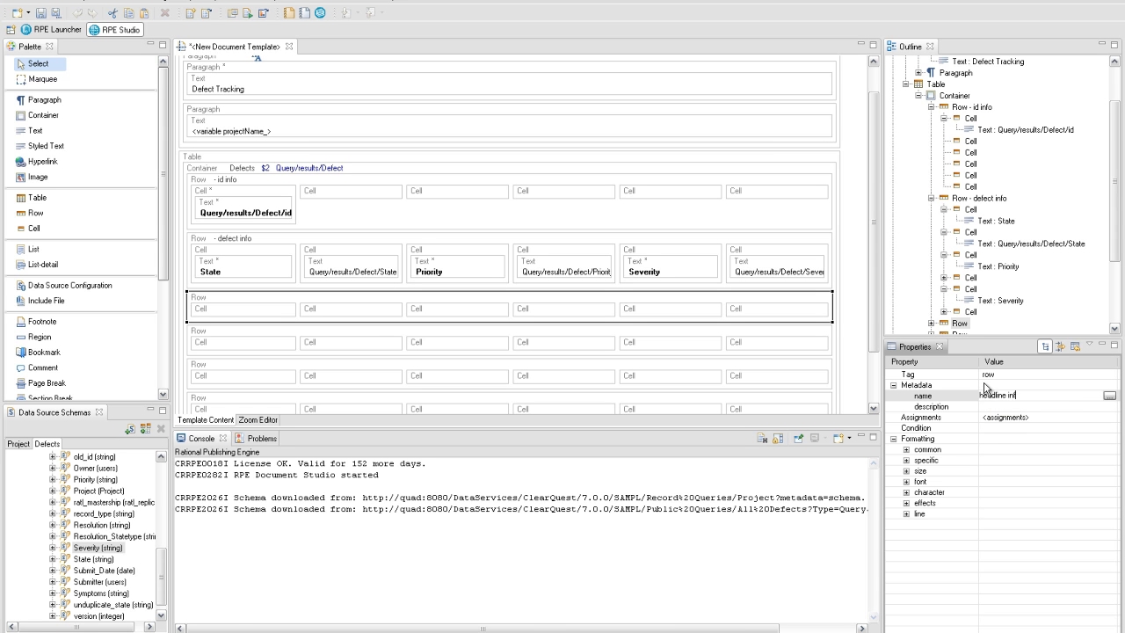
{"action": "key", "text": "Return"}
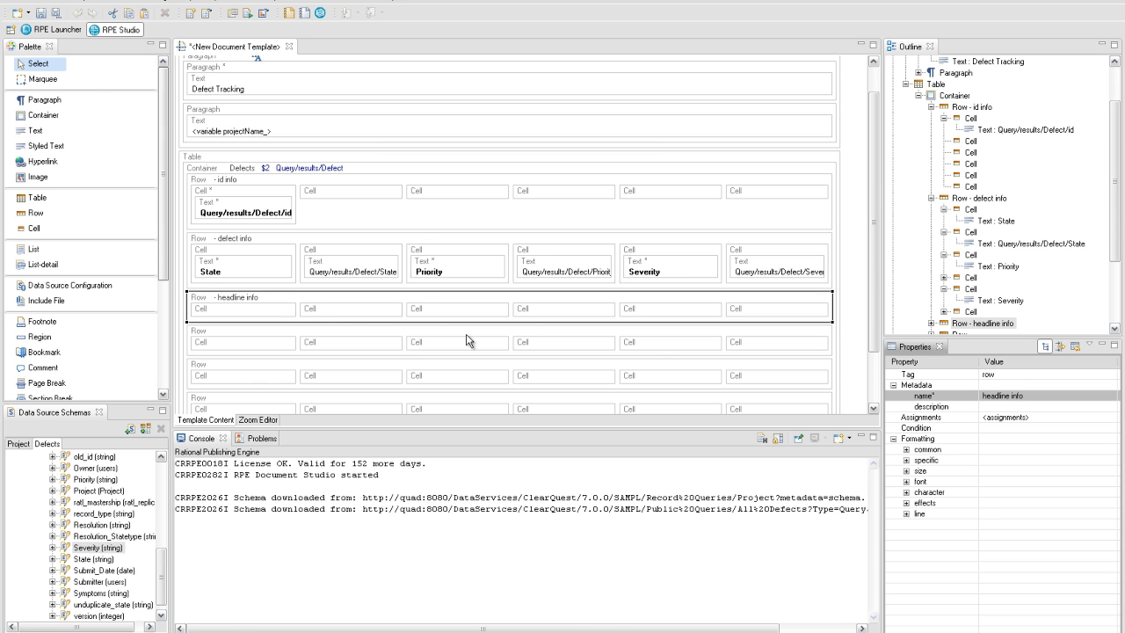
{"action": "right_click", "coordinate": [275, 308]}
{"action": "mouse_move", "coordinate": [343, 314]}
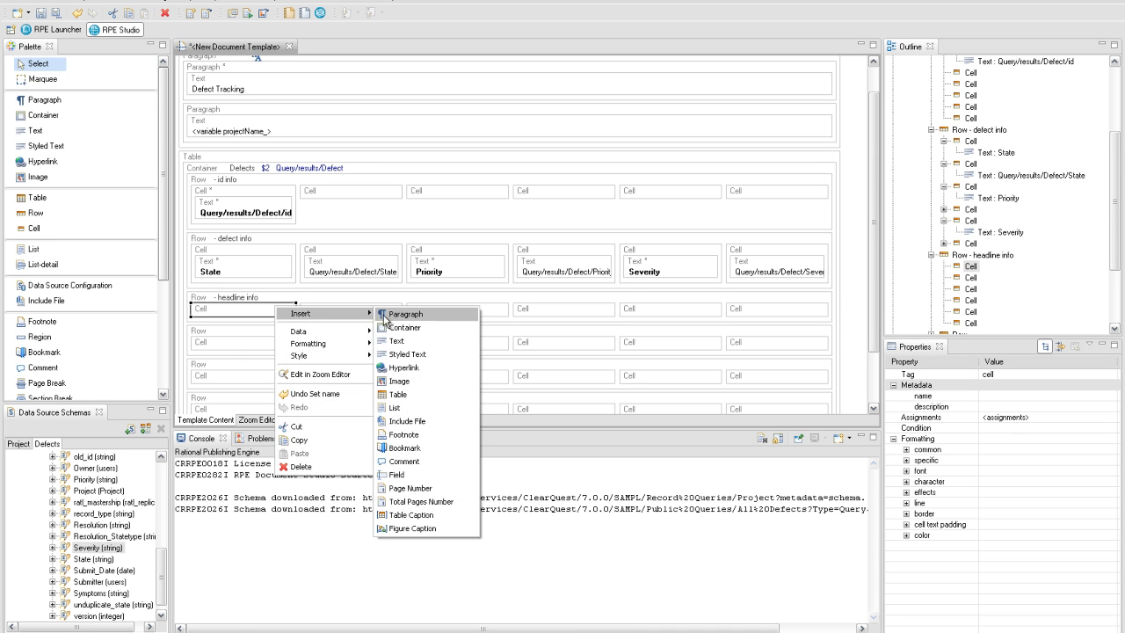
{"action": "left_click", "coordinate": [406, 343]}
{"action": "double_click", "coordinate": [284, 334]}
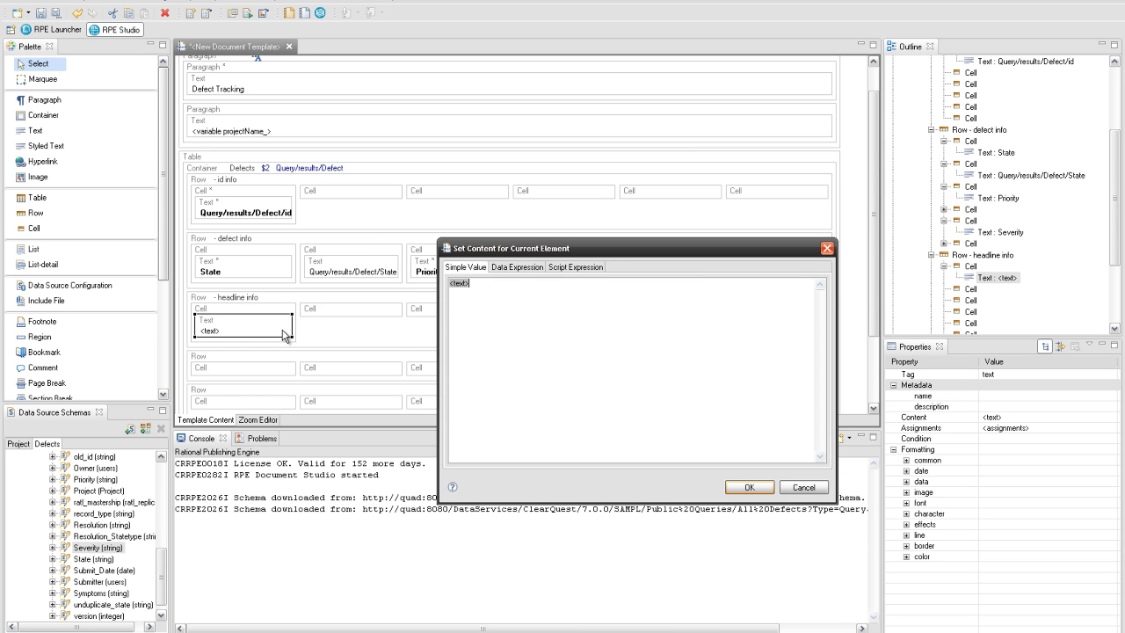
{"action": "type", "text": "Headline"}
{"action": "left_click", "coordinate": [739, 488]}
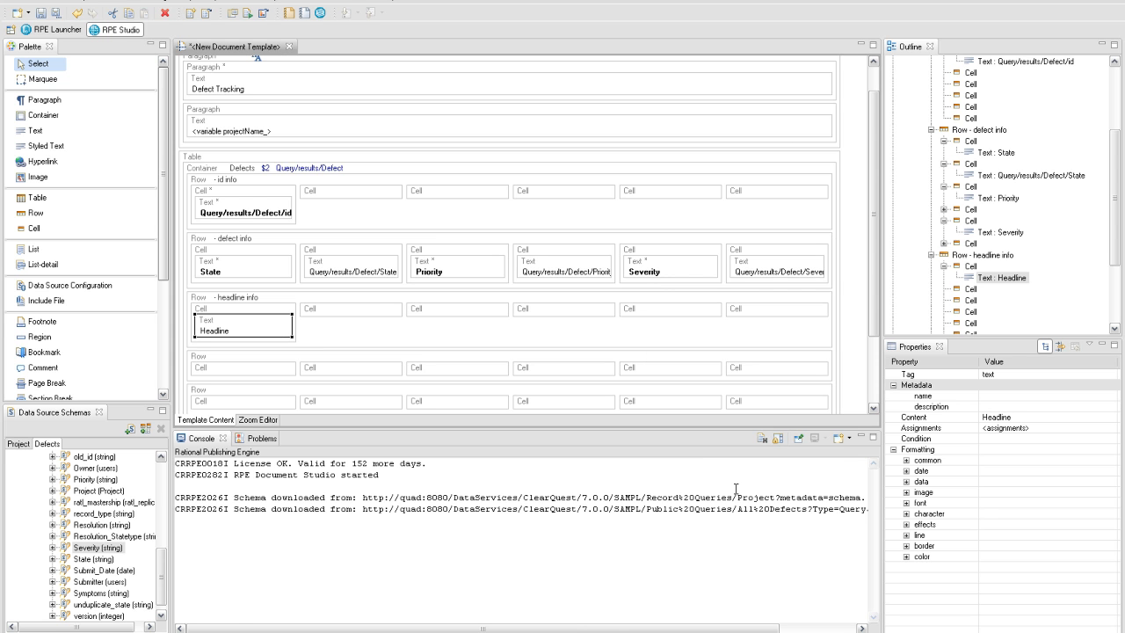
- Drag the Headline field into the second cell and use it as a value
{"action": "left_click", "coordinate": [162, 576]}
{"action": "left_click_drag", "start_coordinate": [162, 576], "coordinate": [159, 528]}
{"action": "left_click_drag", "start_coordinate": [99, 467], "coordinate": [335, 323]}
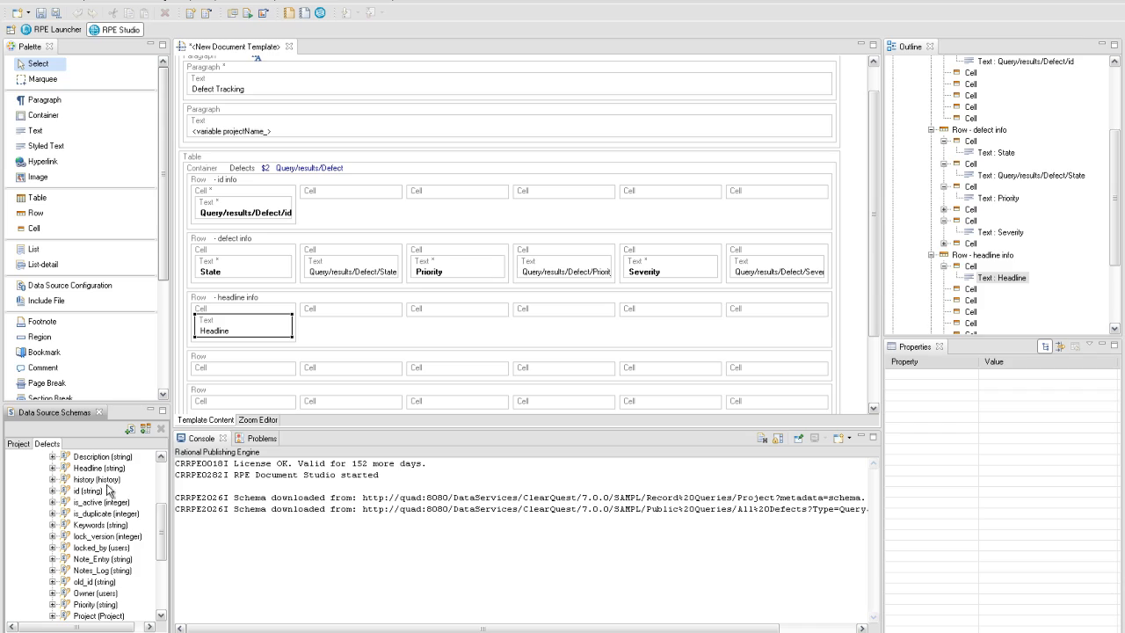
{"action": "left_click_drag", "start_coordinate": [400, 278], "coordinate": [408, 271]}
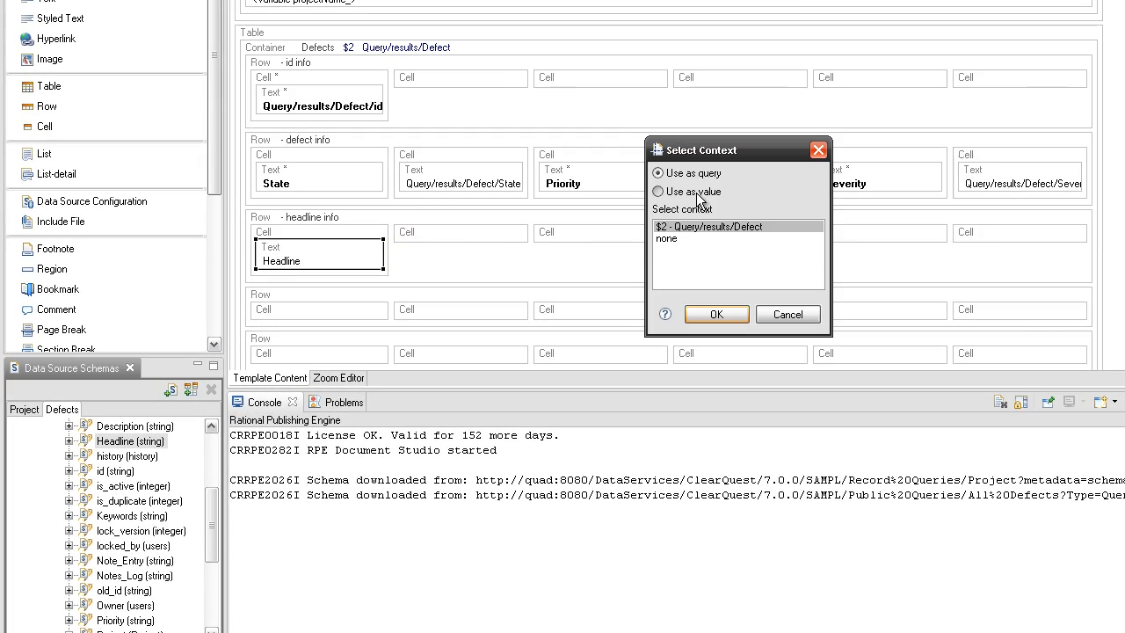
{"action": "left_click", "coordinate": [694, 191]}
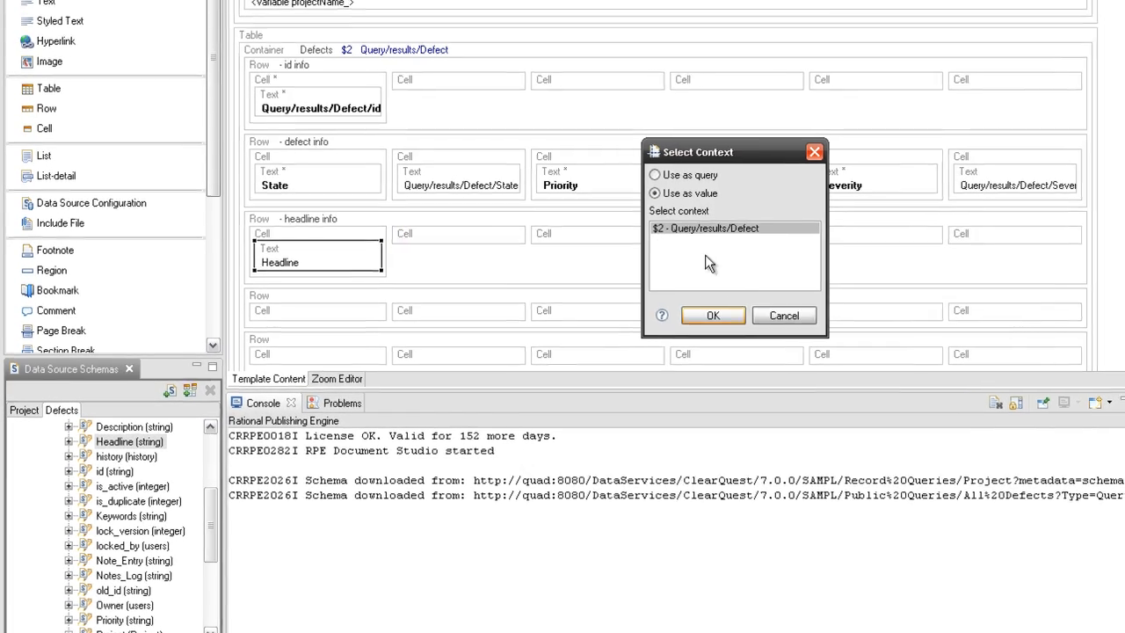
{"action": "left_click", "coordinate": [717, 314]}
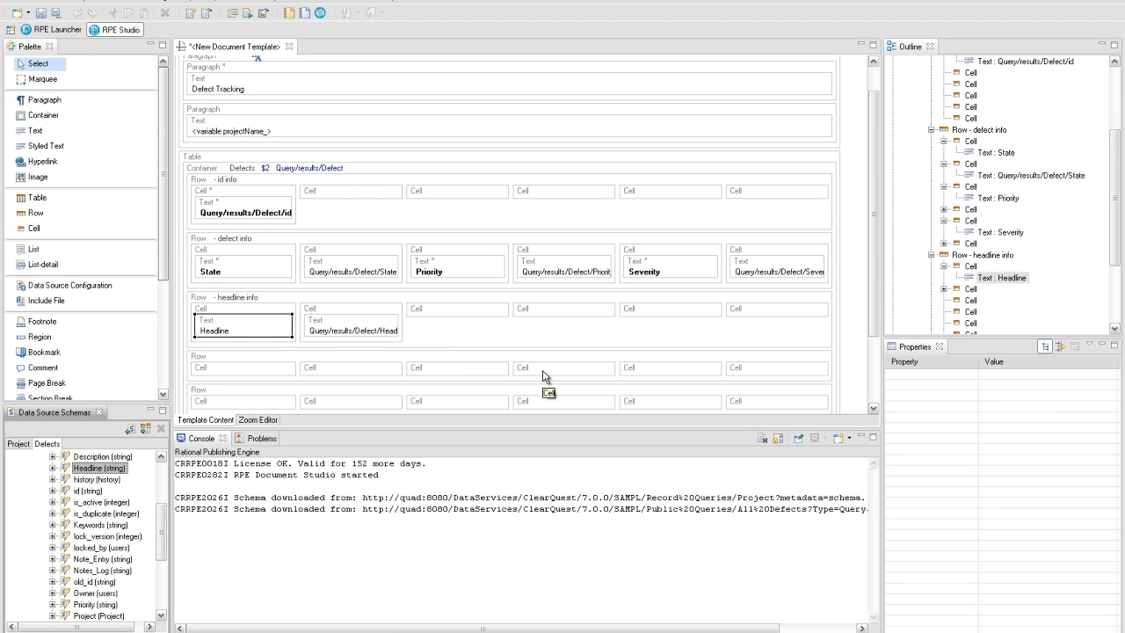
- Give the Headline value cell a column span of 5 and bold the Headline label
{"action": "left_click", "coordinate": [372, 318]}
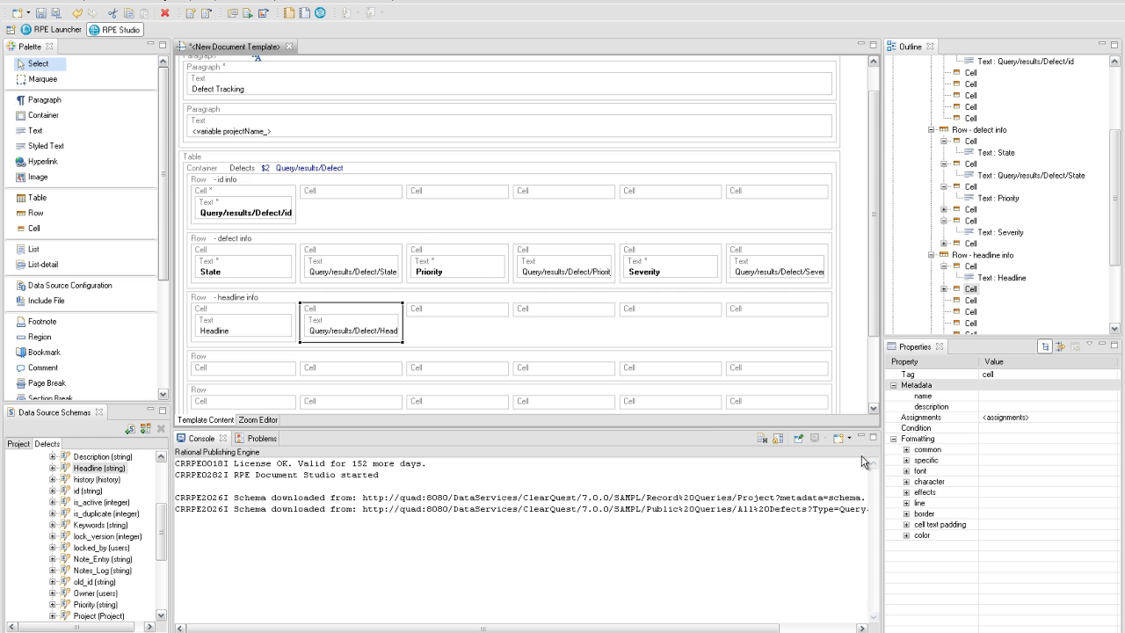
{"action": "left_click", "coordinate": [906, 461]}
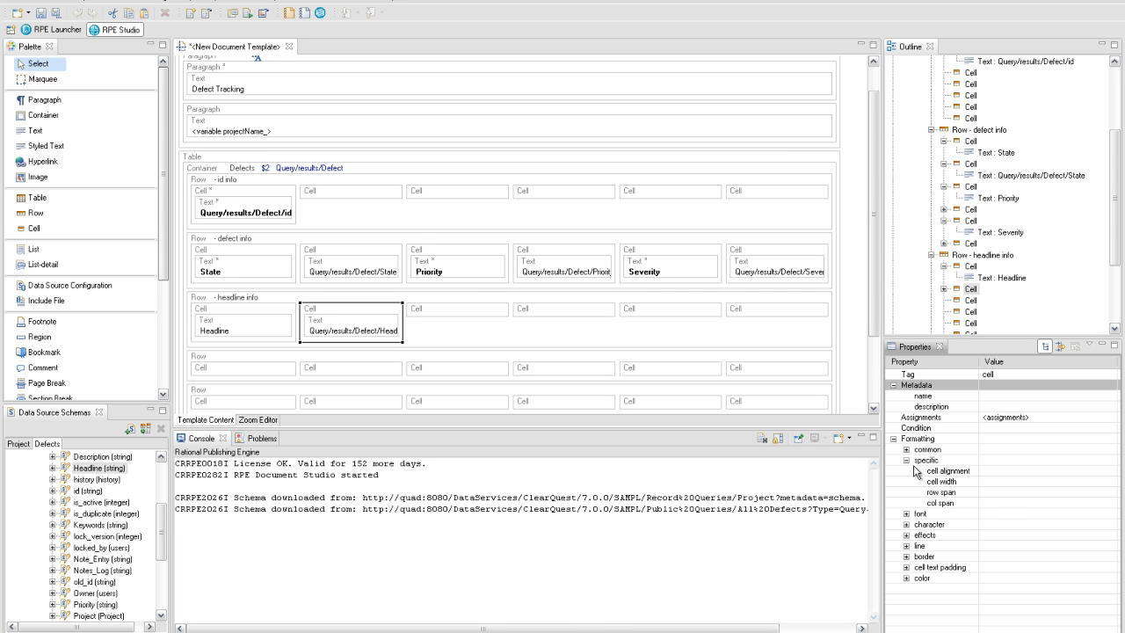
{"action": "left_click", "coordinate": [995, 503]}
{"action": "type", "text": "5"}
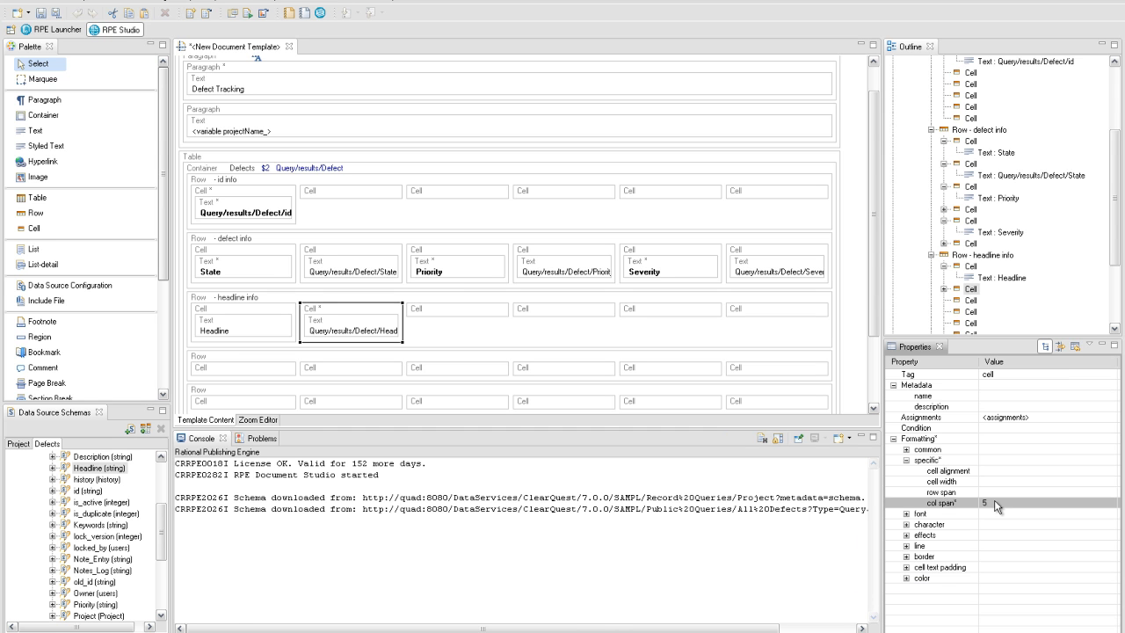
{"action": "key", "text": "Return"}
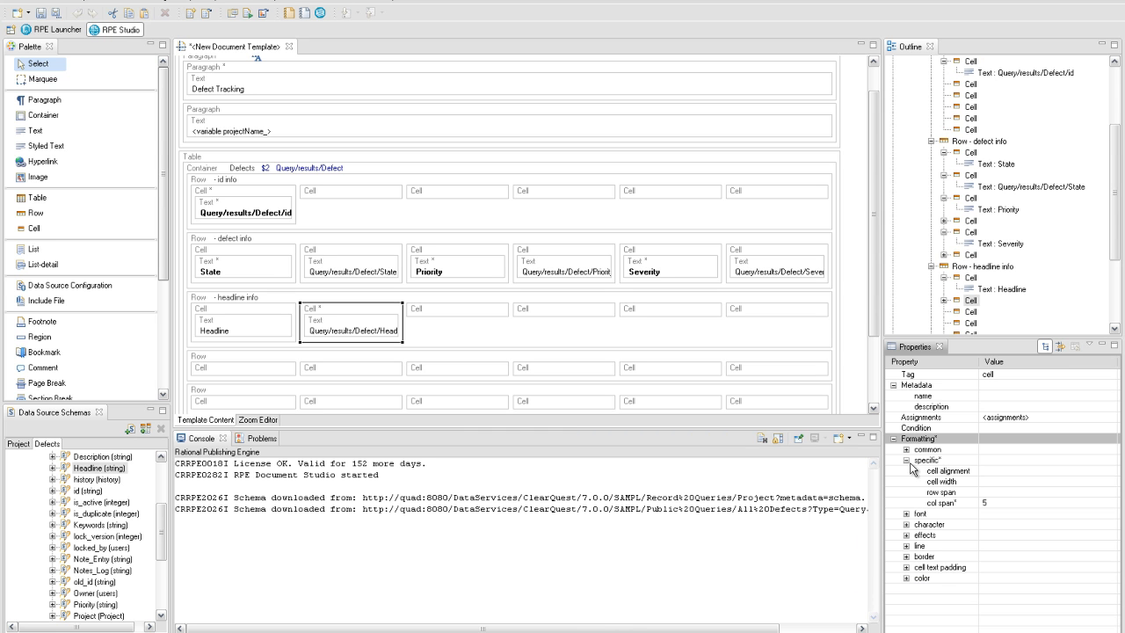
{"action": "left_click", "coordinate": [255, 322]}
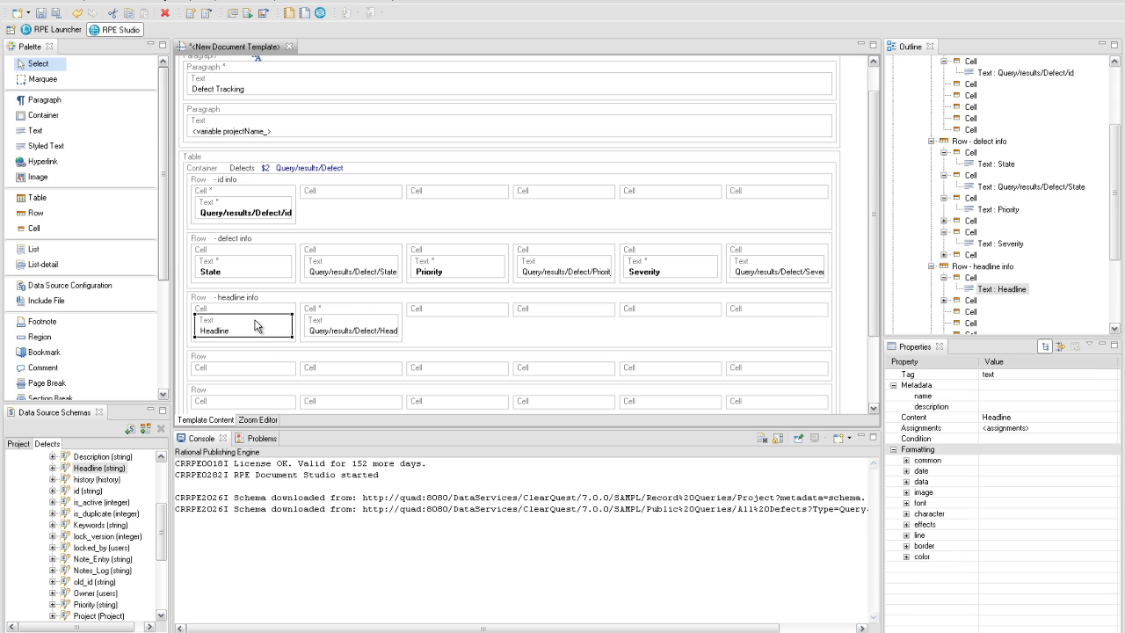
{"action": "key", "text": "ctrl+b"}
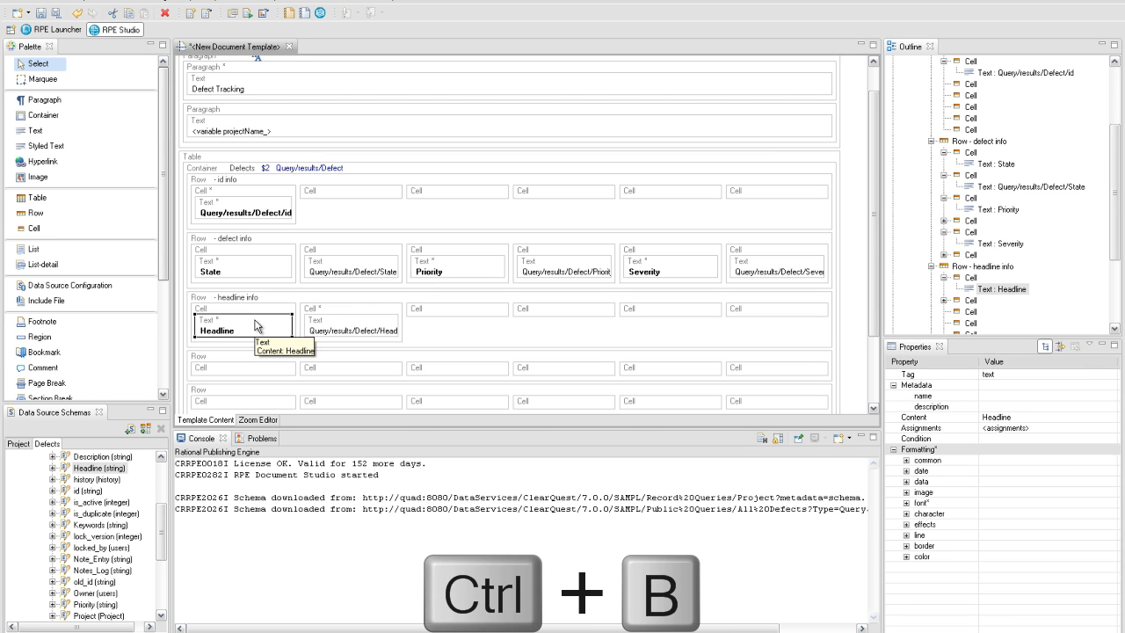
{"action": "left_click", "coordinate": [236, 357]}
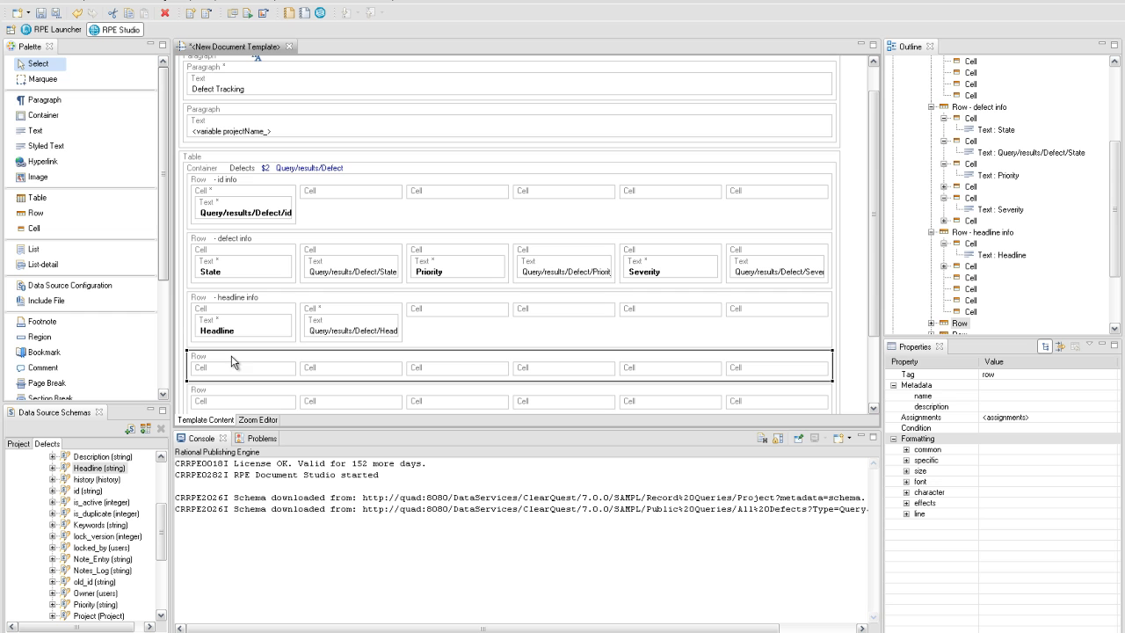
- Name the row 'owner info' and bind it to the defect's Owner field
{"action": "left_click", "coordinate": [1008, 396]}
{"action": "type", "text": "owner info"}
{"action": "key", "text": "Return"}
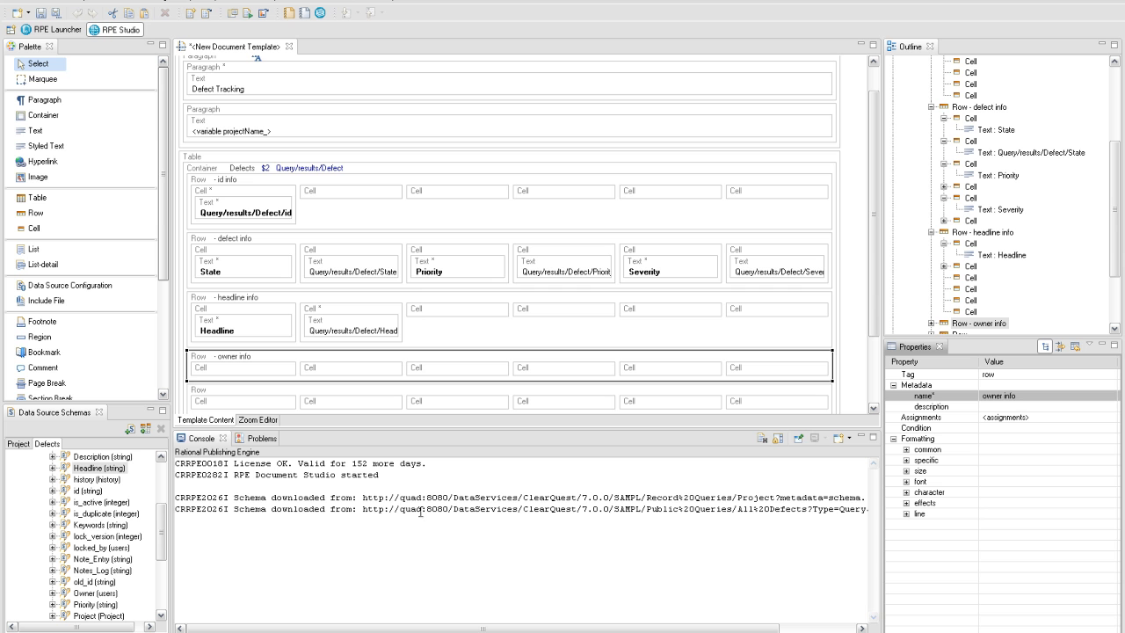
{"action": "left_click_drag", "start_coordinate": [165, 541], "coordinate": [159, 602]}
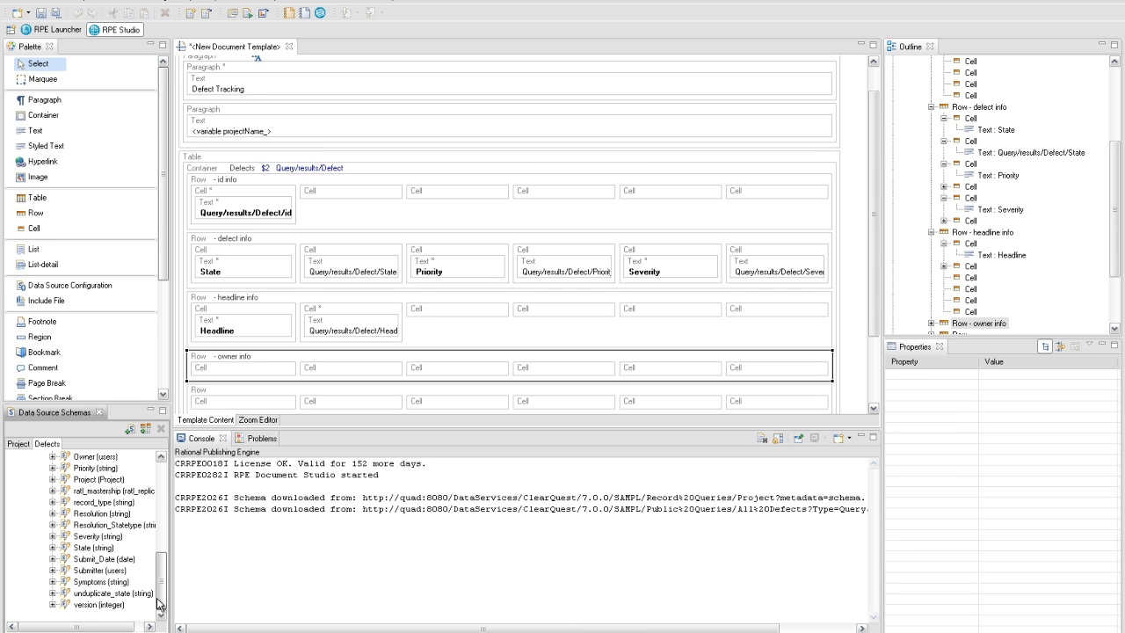
{"action": "left_click", "coordinate": [52, 457]}
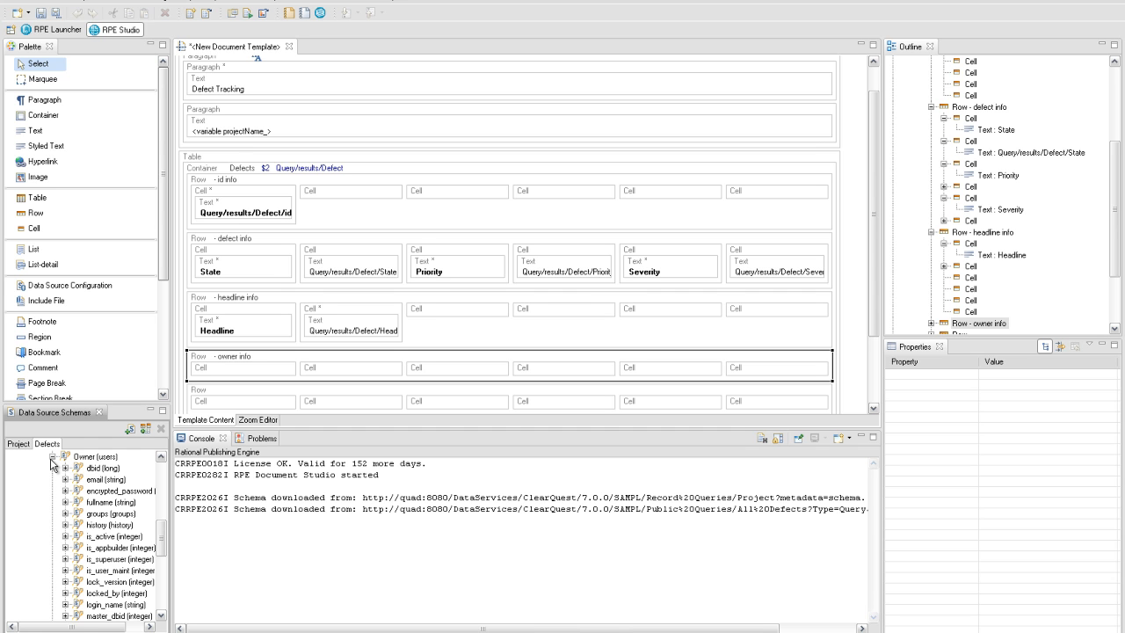
{"action": "left_click_drag", "start_coordinate": [83, 461], "coordinate": [303, 362]}
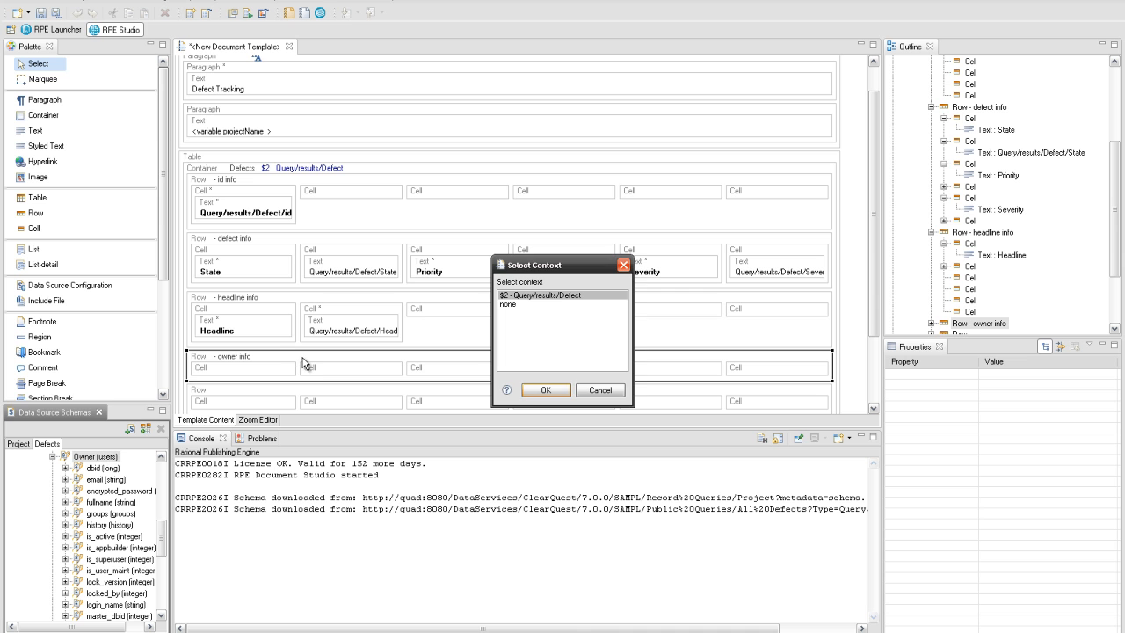
{"action": "left_click", "coordinate": [532, 392]}
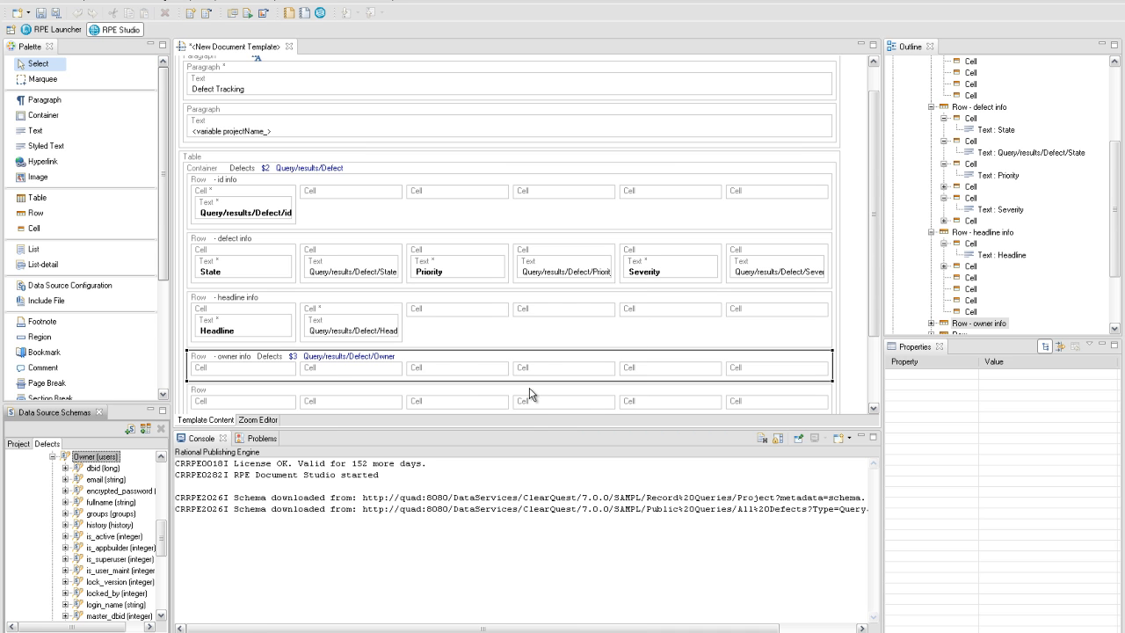
- Insert a text element reading 'Owner' into the row's first cell
{"action": "right_click", "coordinate": [247, 372]}
{"action": "mouse_move", "coordinate": [299, 372]}
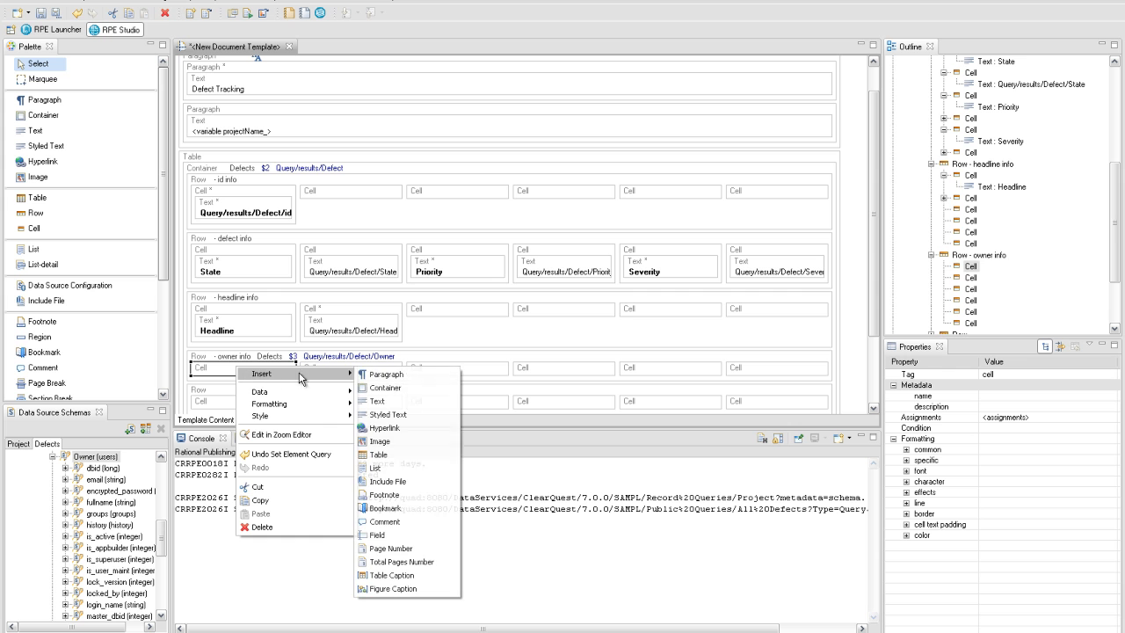
{"action": "left_click", "coordinate": [391, 401]}
{"action": "double_click", "coordinate": [230, 390]}
{"action": "type", "text": "Owner"}
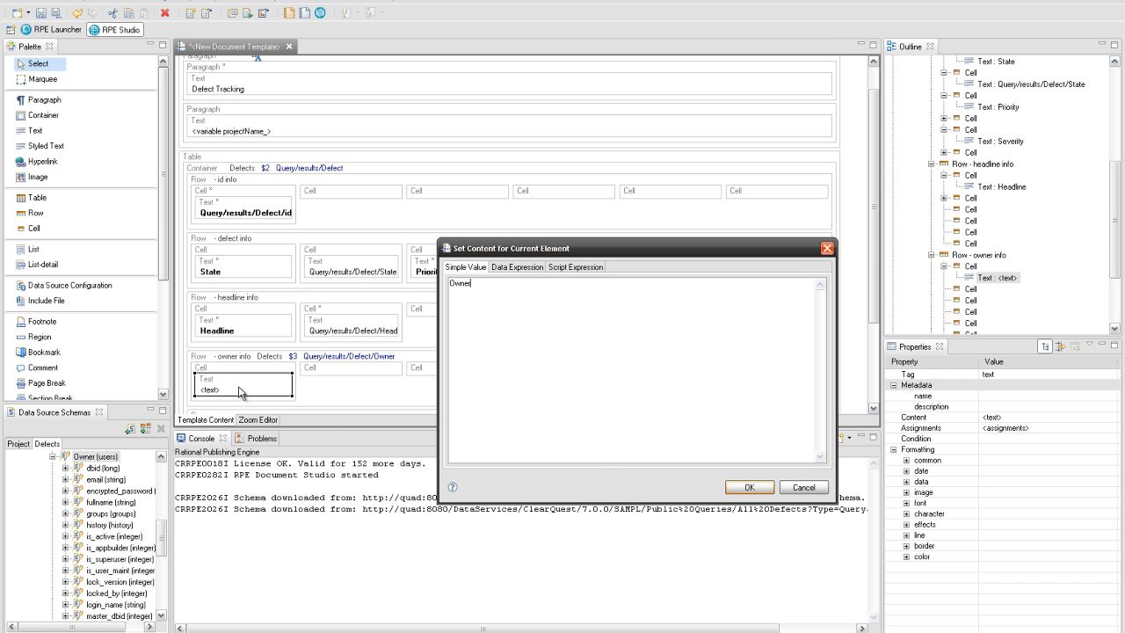
{"action": "left_click", "coordinate": [738, 488]}
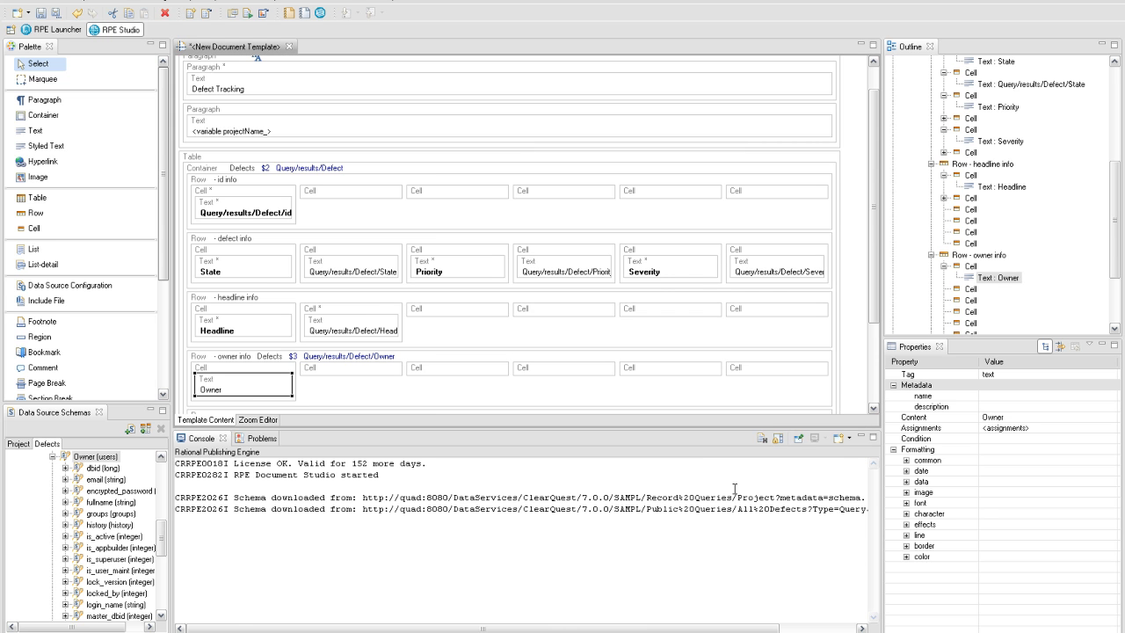
- Put the owner's fullname in the second cell as a value spanning 5 columns
{"action": "left_click_drag", "start_coordinate": [110, 502], "coordinate": [351, 383]}
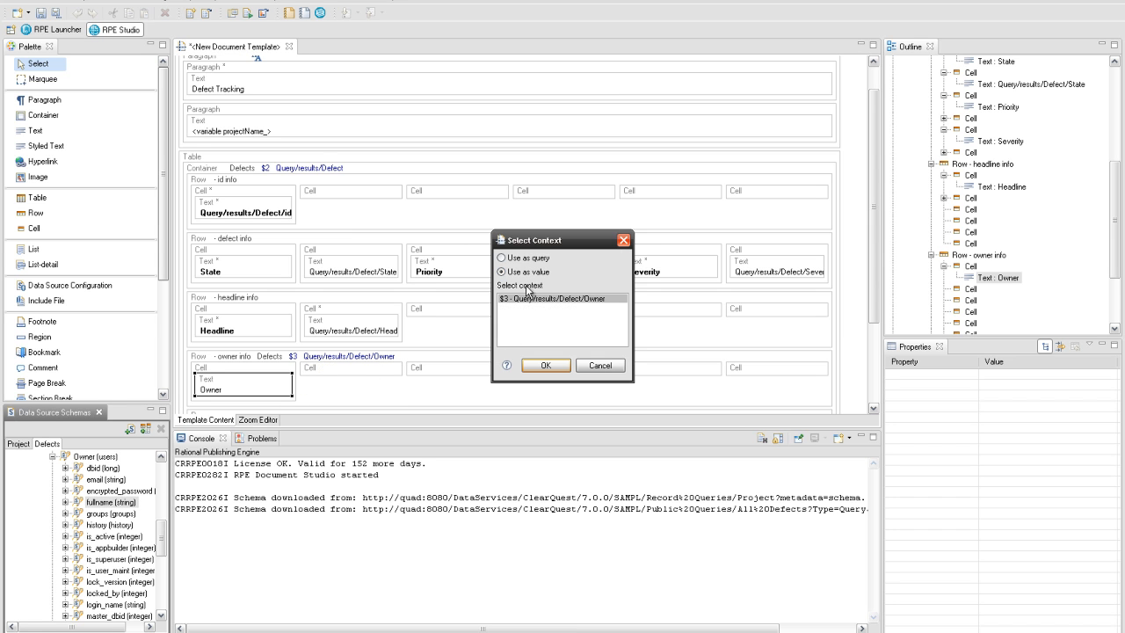
{"action": "left_click", "coordinate": [545, 366]}
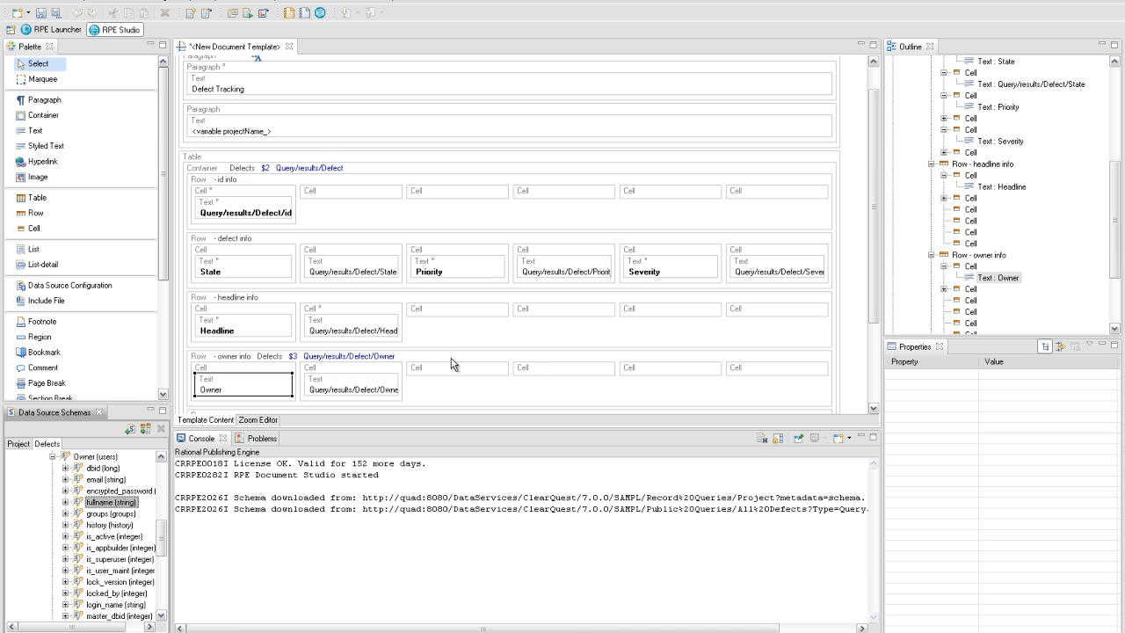
{"action": "left_click", "coordinate": [396, 367]}
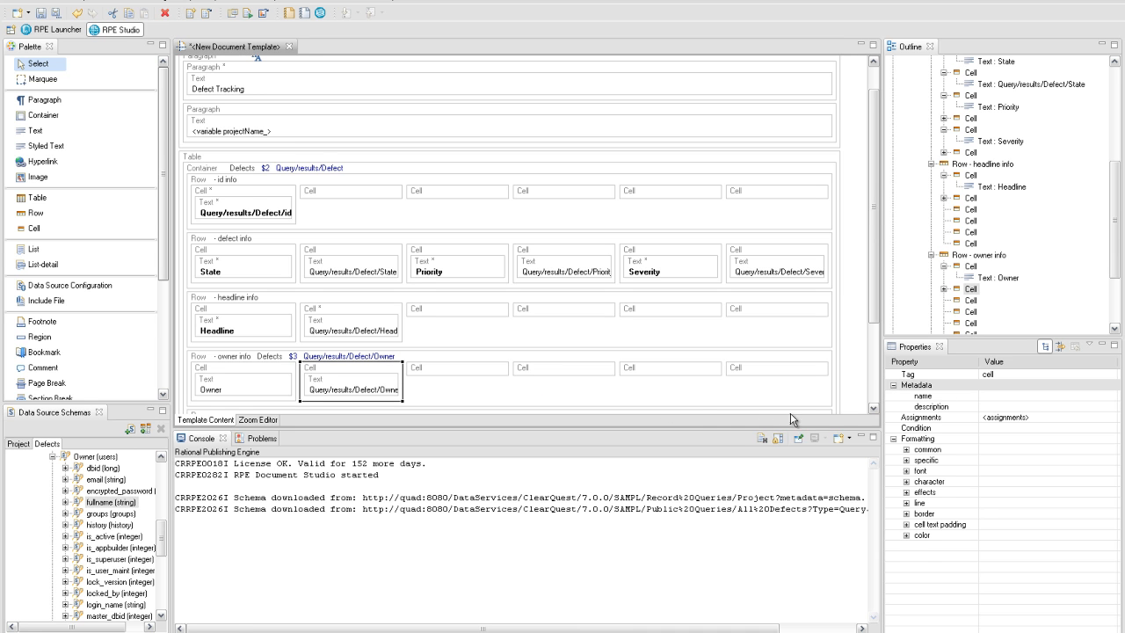
{"action": "left_click", "coordinate": [906, 460]}
{"action": "left_click", "coordinate": [1010, 502]}
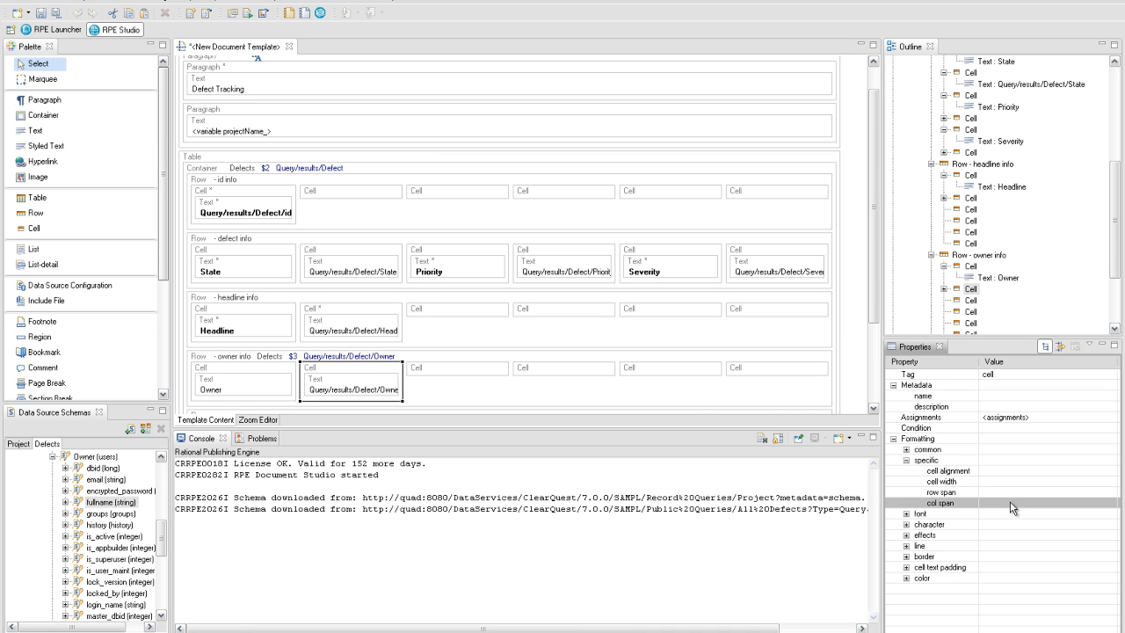
{"action": "key", "text": "Return"}
- Make the Owner label bold and select the empty row below
{"action": "left_click", "coordinate": [272, 373]}
{"action": "key", "text": "ctrl+b"}
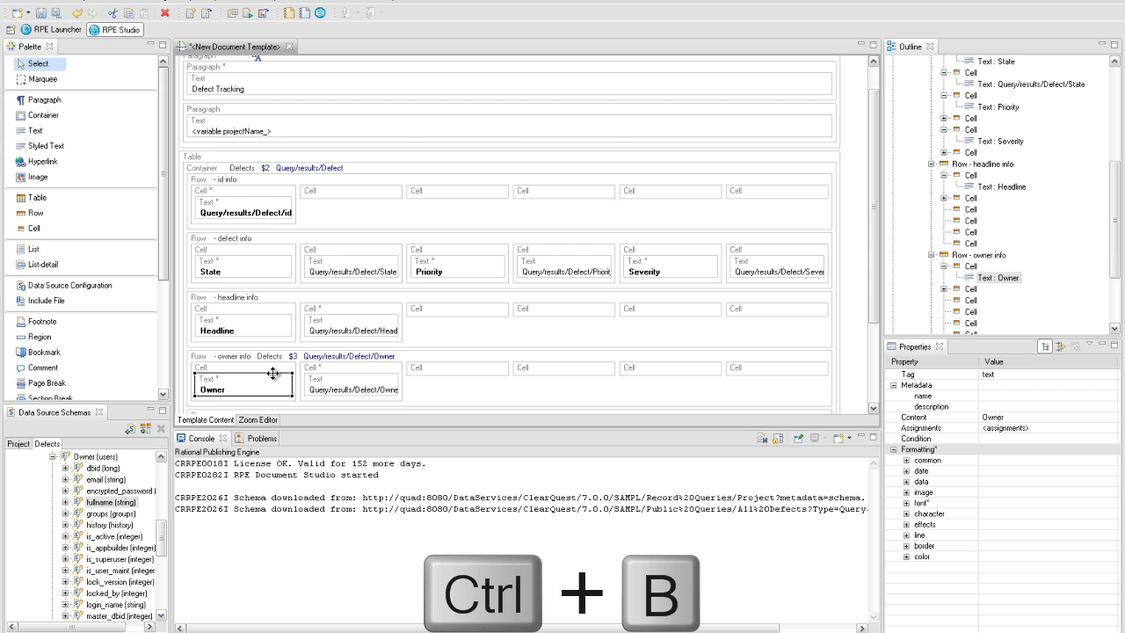
{"action": "scroll", "coordinate": [272, 372], "scroll_direction": "down", "scroll_amount": 1}
{"action": "left_click", "coordinate": [266, 368]}
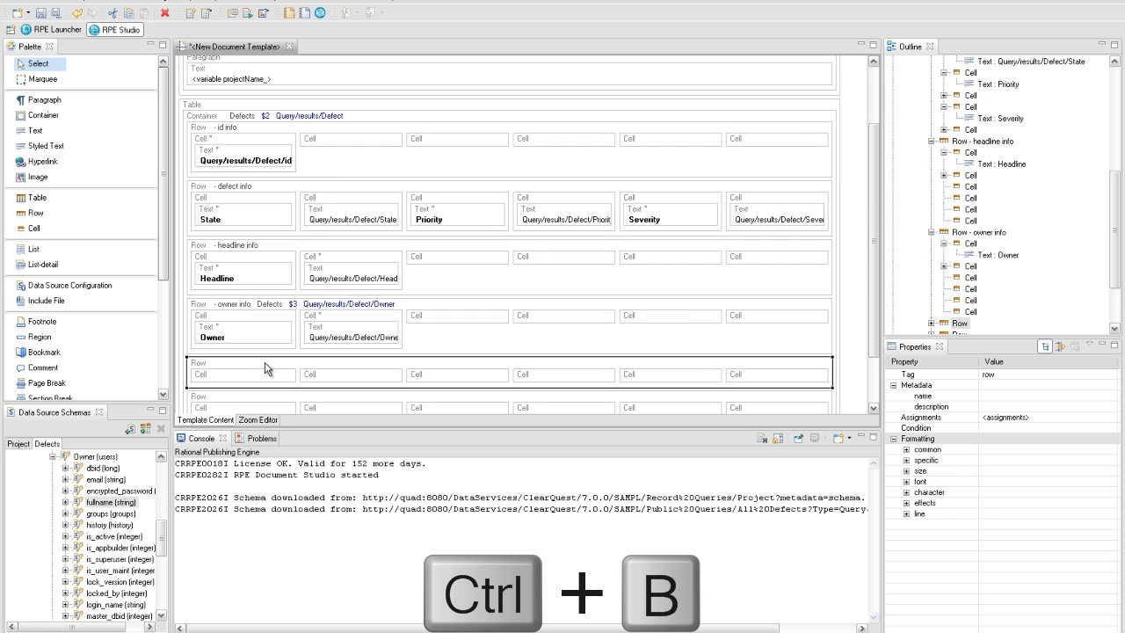
- Rename the selected row to 'submit info'
{"action": "left_click", "coordinate": [992, 395]}
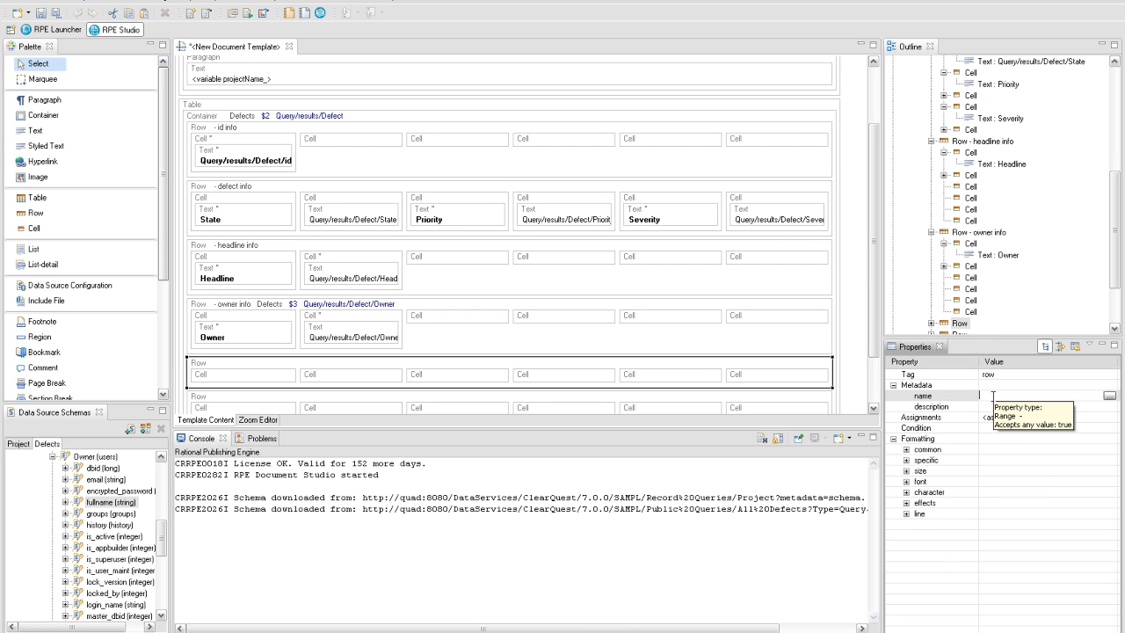
{"action": "type", "text": "submit in"}
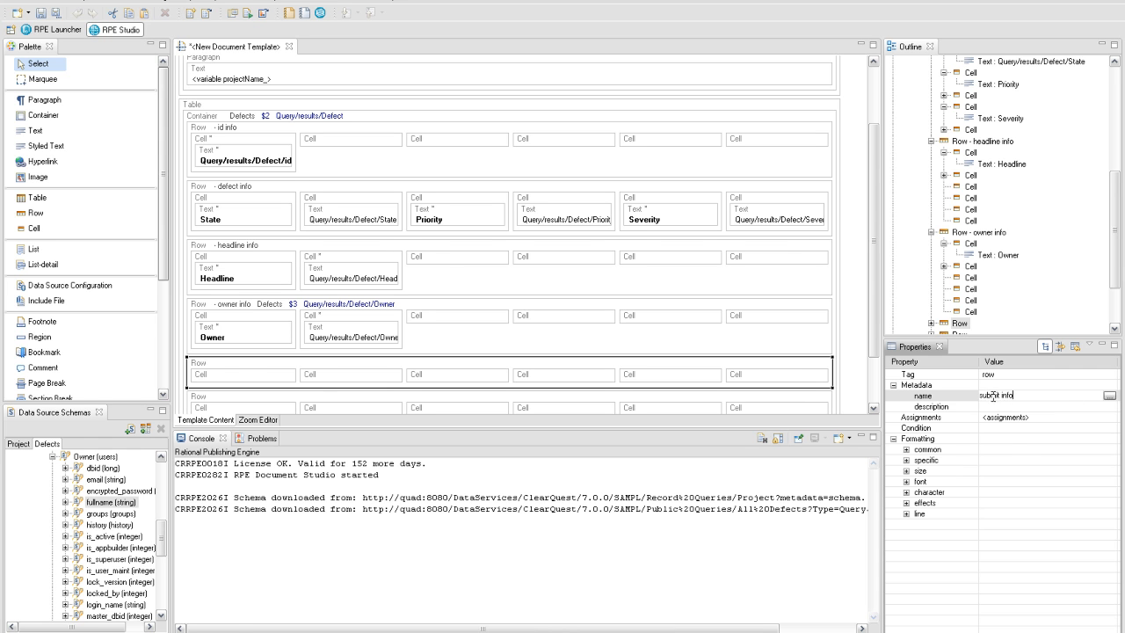
{"action": "type", "text": "fo"}
{"action": "key", "text": "Return"}
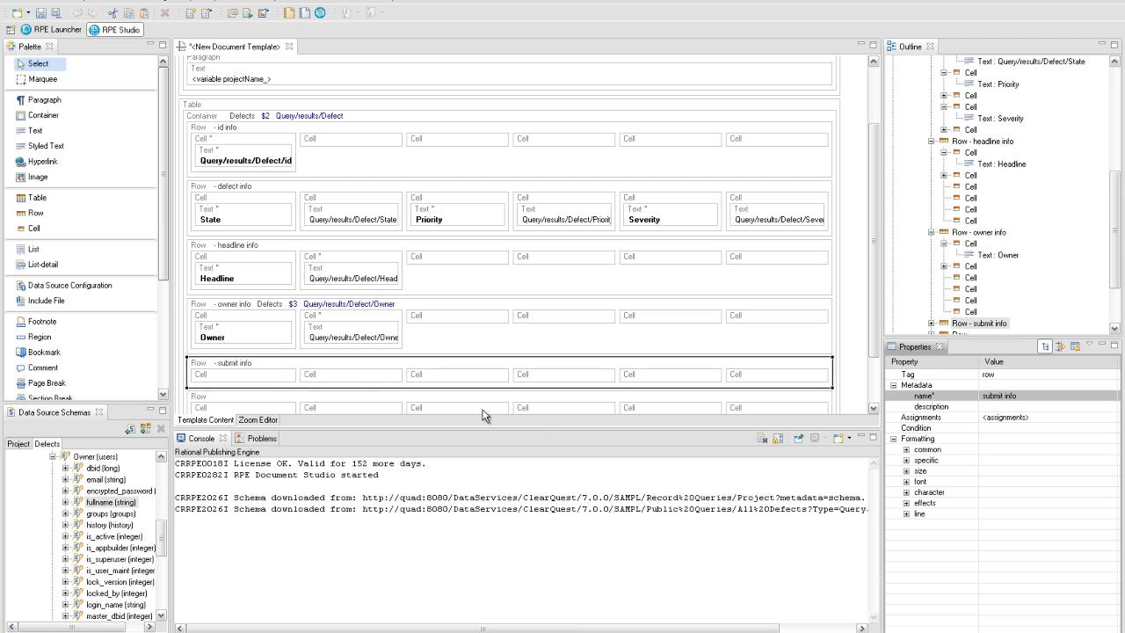
- Insert an empty text element into the submit info row's first cell
{"action": "right_click", "coordinate": [282, 381]}
{"action": "mouse_move", "coordinate": [299, 384]}
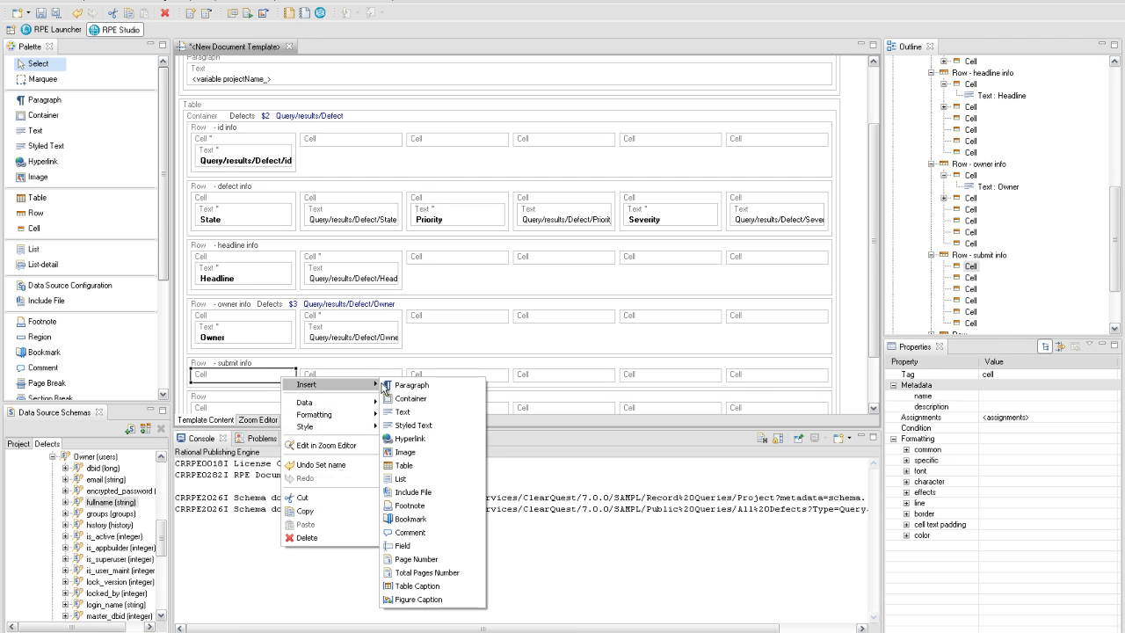
{"action": "left_click", "coordinate": [400, 412]}
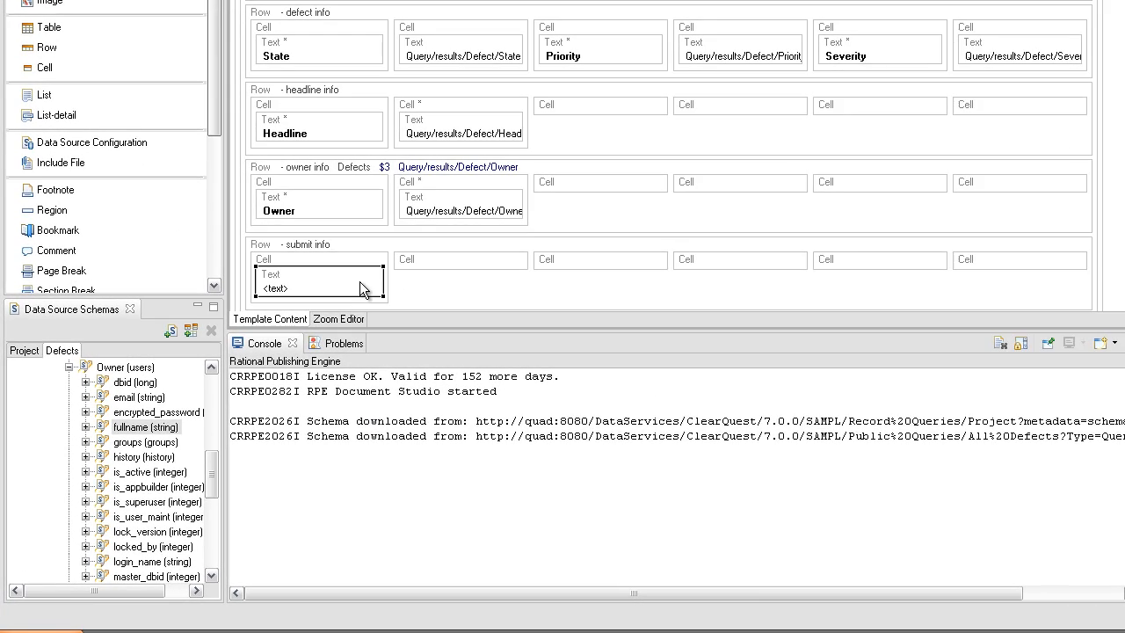
- Label the first cell 'Submitter' and bind the row to the defect Submitter
{"action": "double_click", "coordinate": [305, 350]}
{"action": "type", "text": "Submitter"}
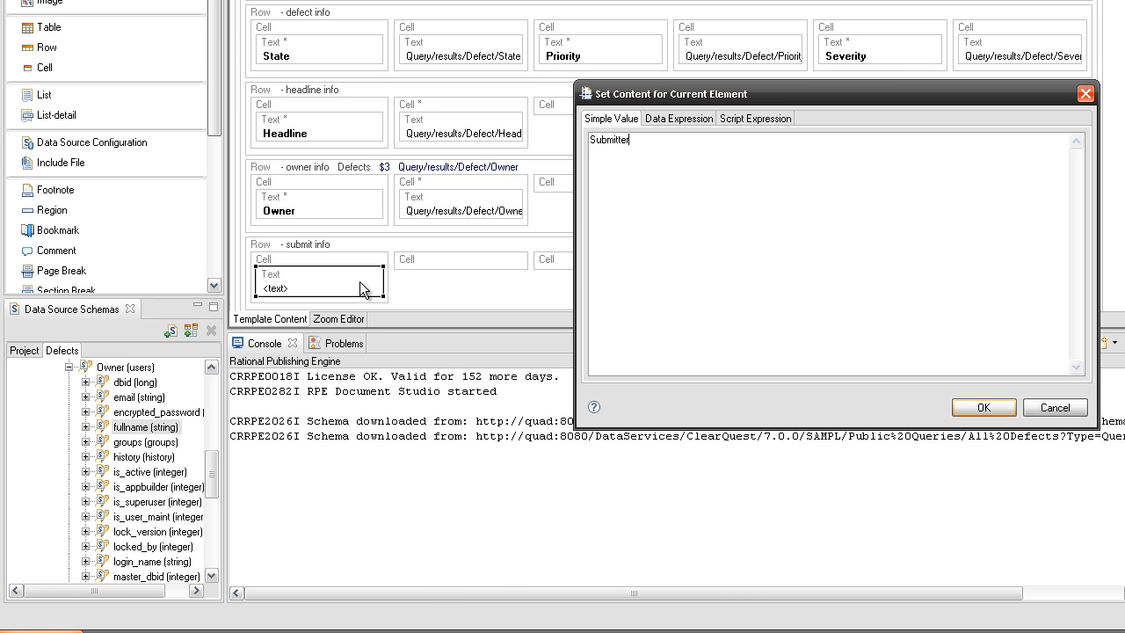
{"action": "left_click", "coordinate": [959, 412]}
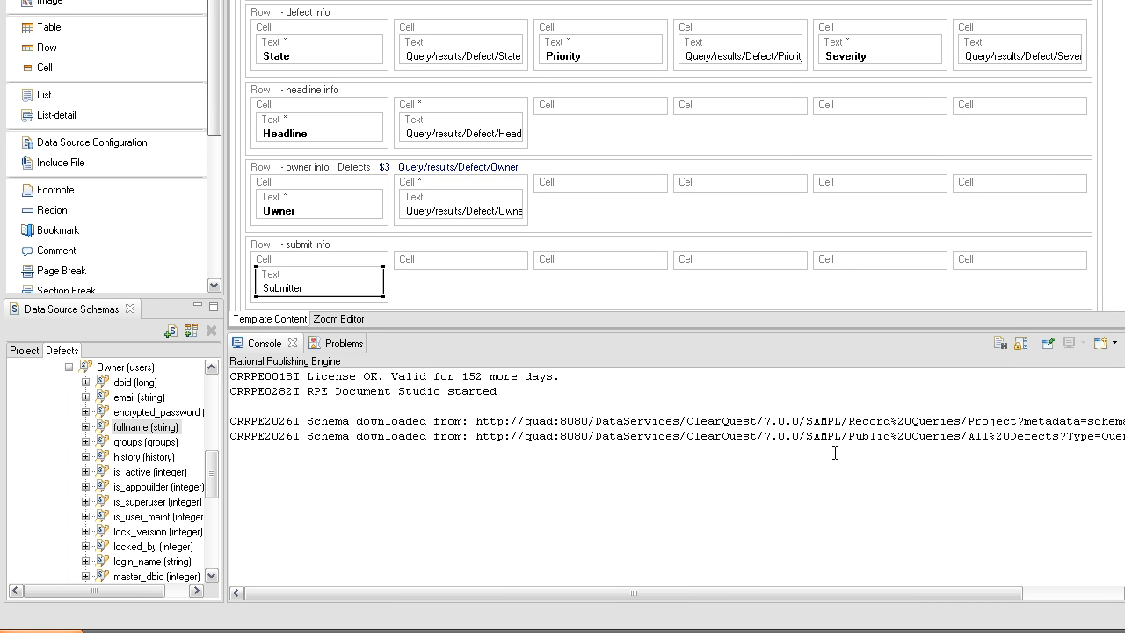
{"action": "left_click", "coordinate": [71, 368]}
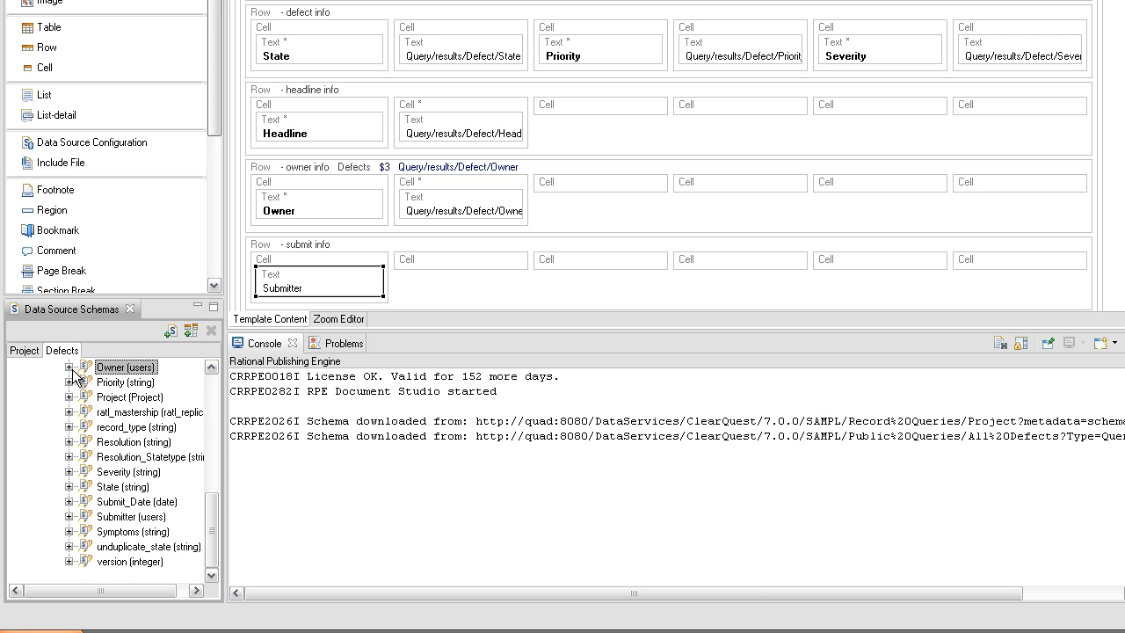
{"action": "left_click_drag", "start_coordinate": [110, 518], "coordinate": [415, 255]}
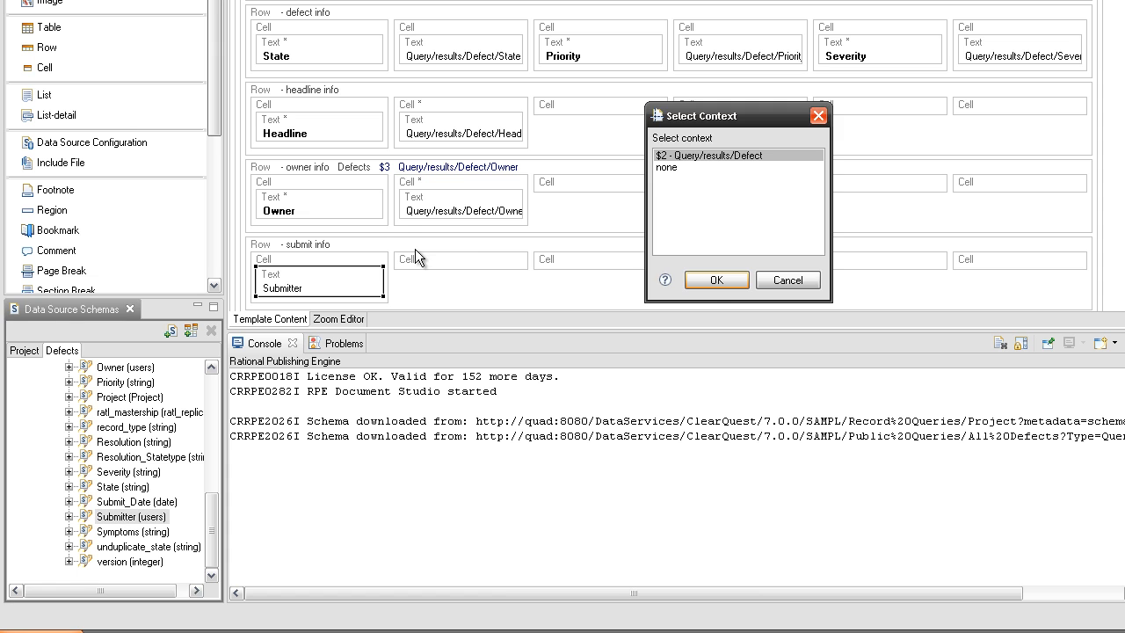
{"action": "left_click", "coordinate": [704, 283]}
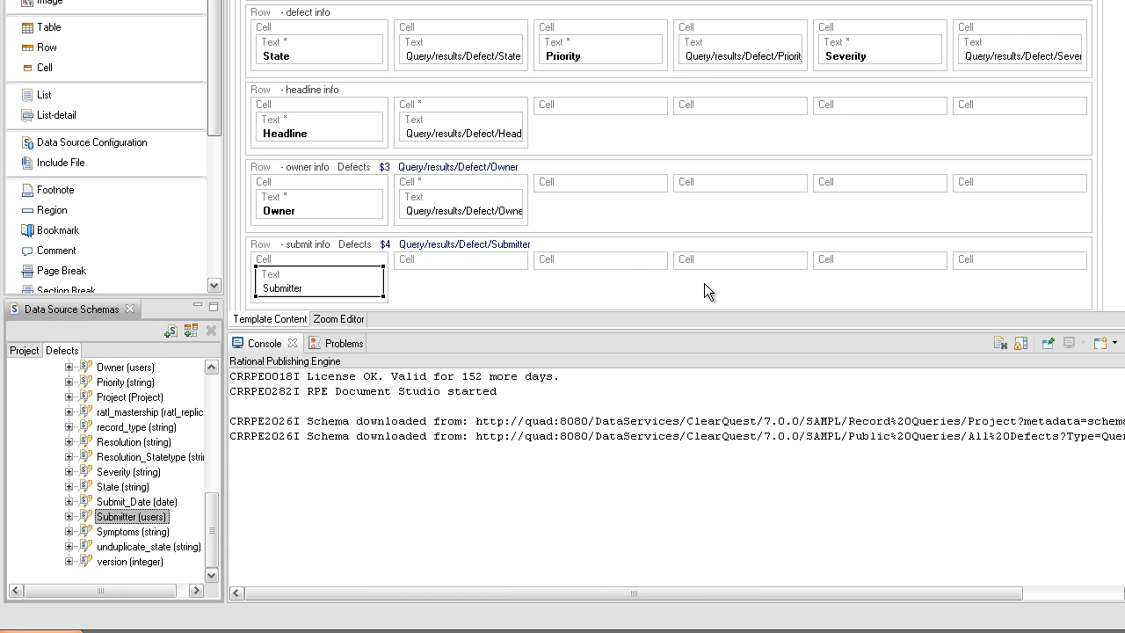
- Add the submitter's fullname as a value in the second submit info cell
{"action": "left_click", "coordinate": [70, 516]}
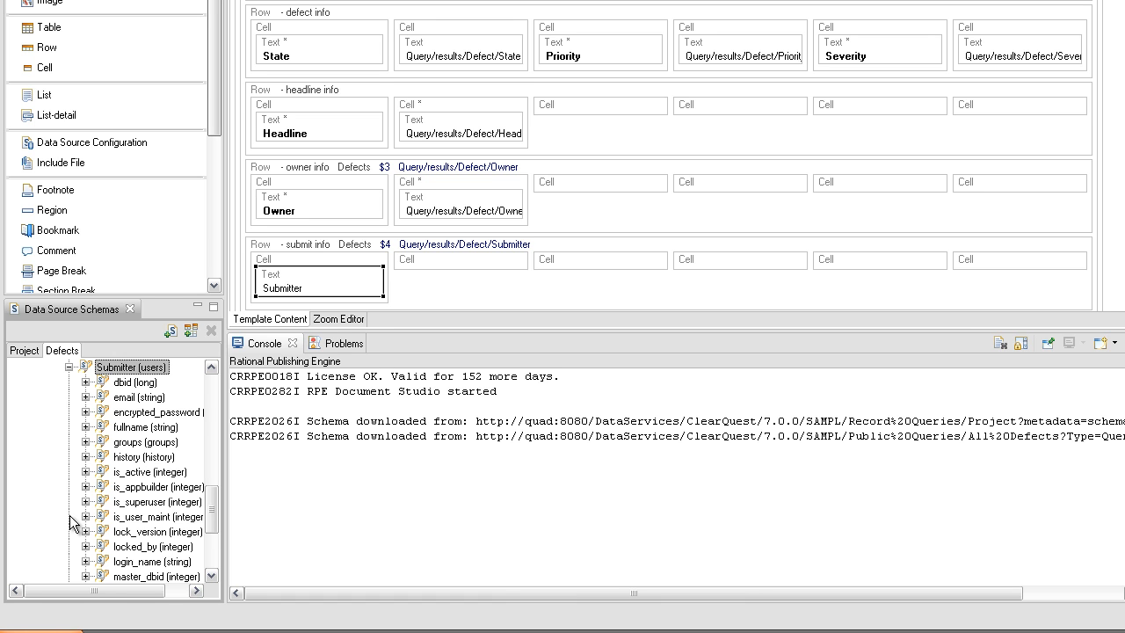
{"action": "left_click_drag", "start_coordinate": [144, 428], "coordinate": [450, 294]}
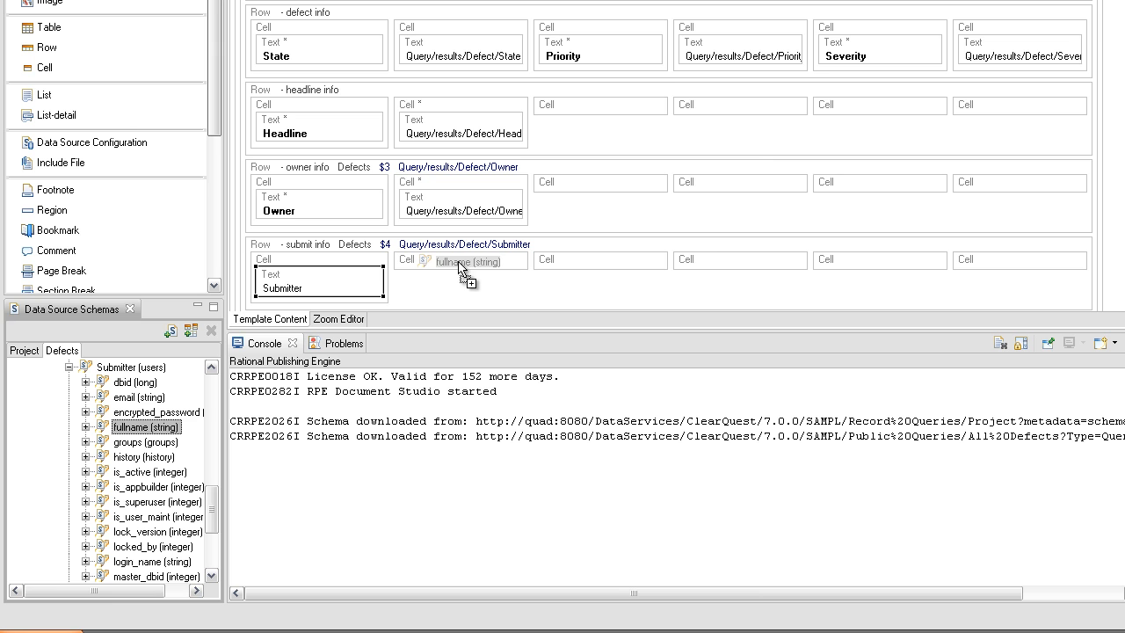
{"action": "left_click_drag", "start_coordinate": [458, 261], "coordinate": [458, 261]}
{"action": "left_click", "coordinate": [684, 125]}
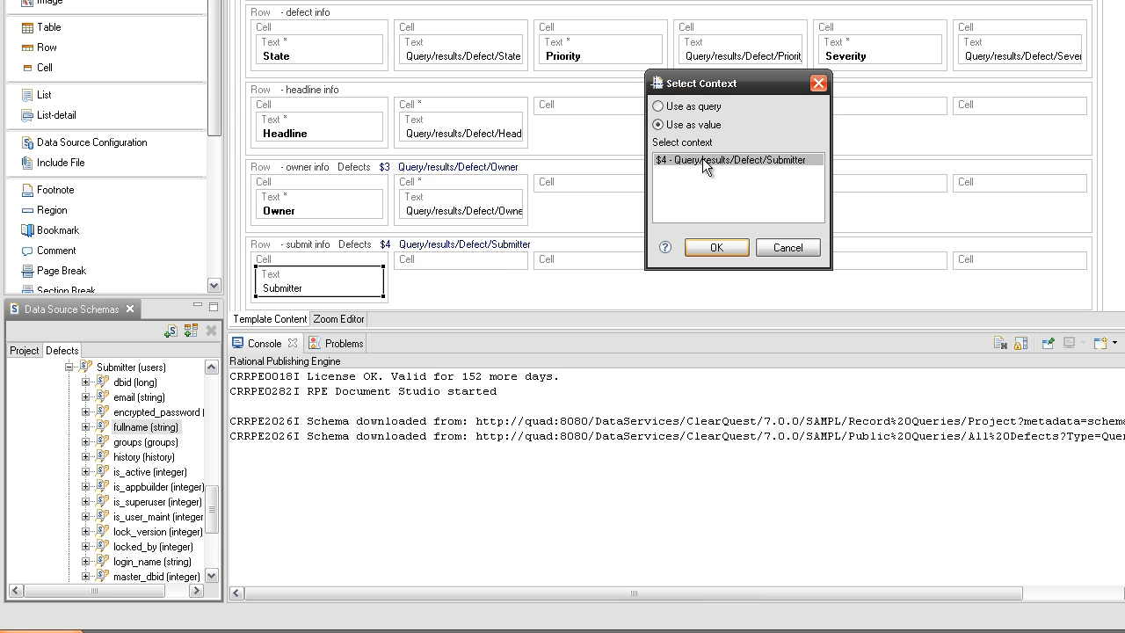
{"action": "left_click", "coordinate": [718, 247]}
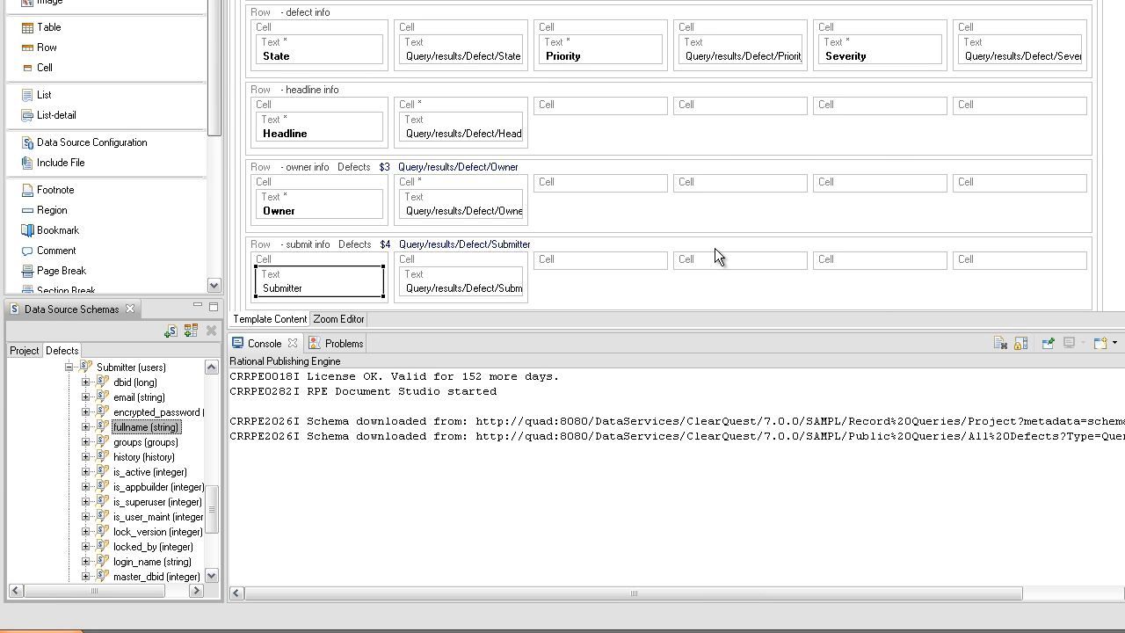
{"action": "right_click", "coordinate": [696, 259]}
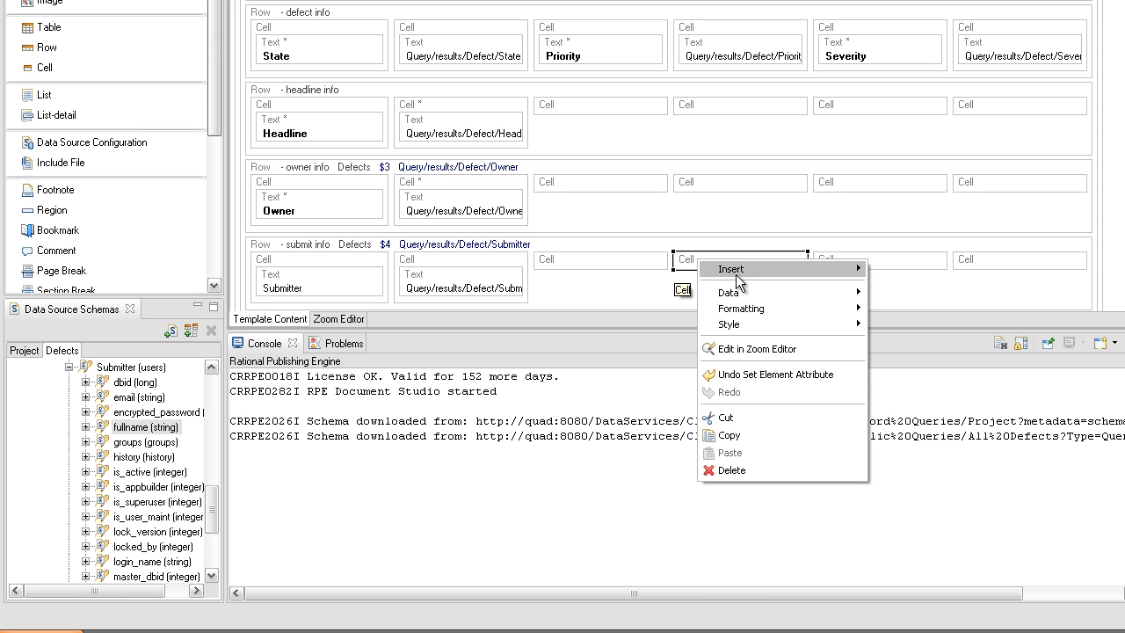
- Add a text label 'Submit_Date' in the submit info row's fourth cell
{"action": "mouse_move", "coordinate": [848, 269]}
{"action": "left_click", "coordinate": [917, 305]}
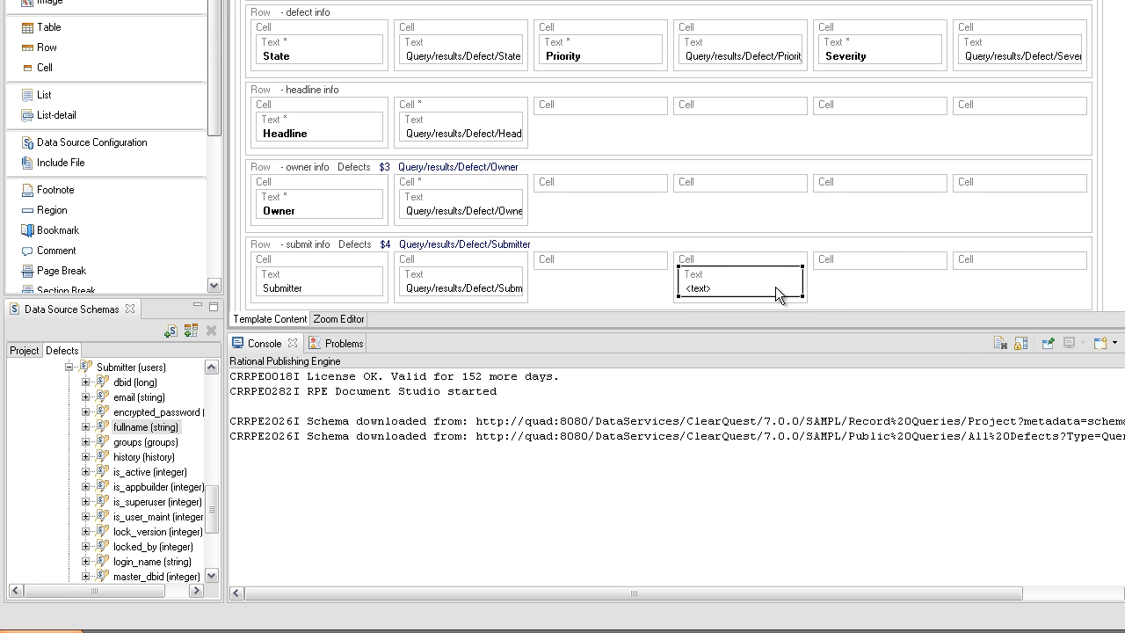
{"action": "double_click", "coordinate": [776, 287]}
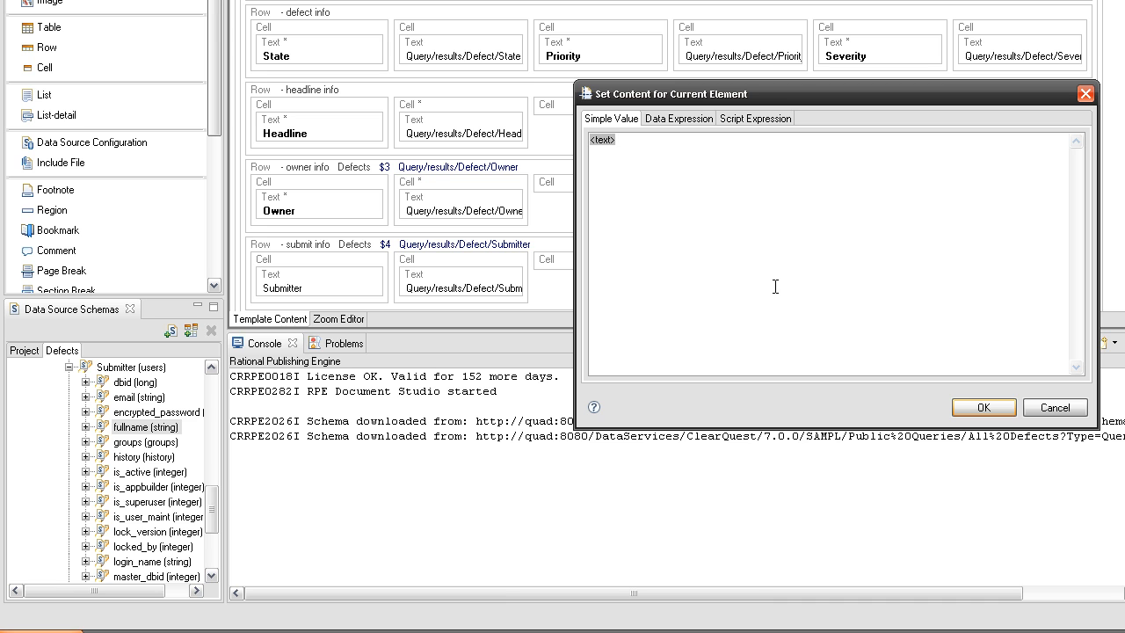
{"action": "type", "text": "Submit_Date"}
{"action": "left_click", "coordinate": [971, 407]}
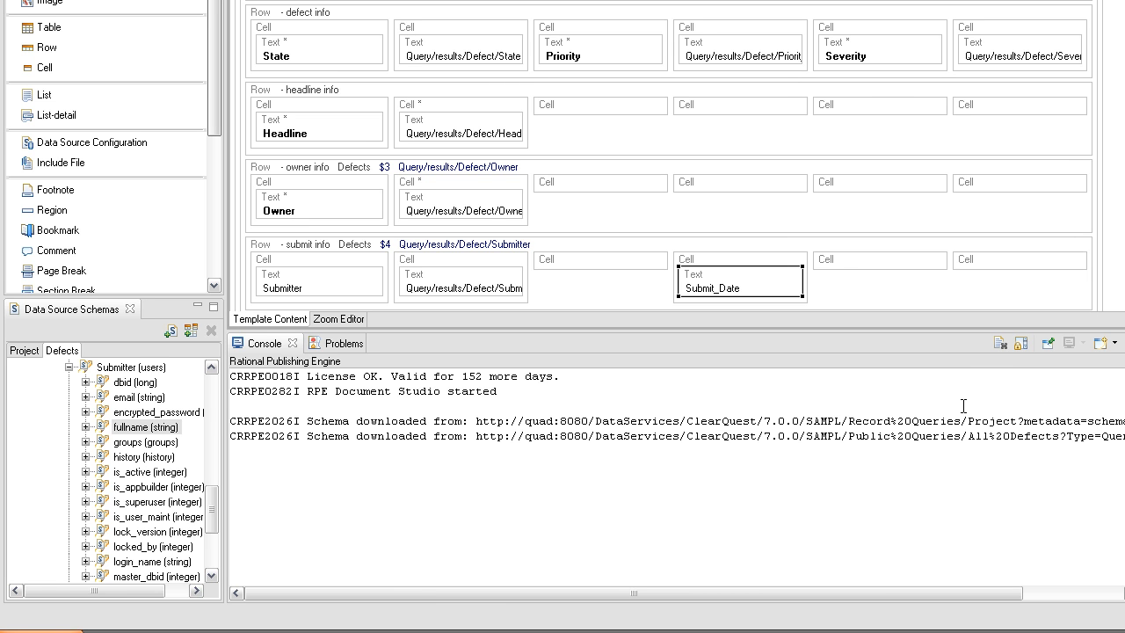
- Drop the defect's Submit_Date field into the fifth cell as its value
{"action": "left_click_drag", "start_coordinate": [210, 505], "coordinate": [209, 499]}
{"action": "left_click_drag", "start_coordinate": [100, 373], "coordinate": [900, 266]}
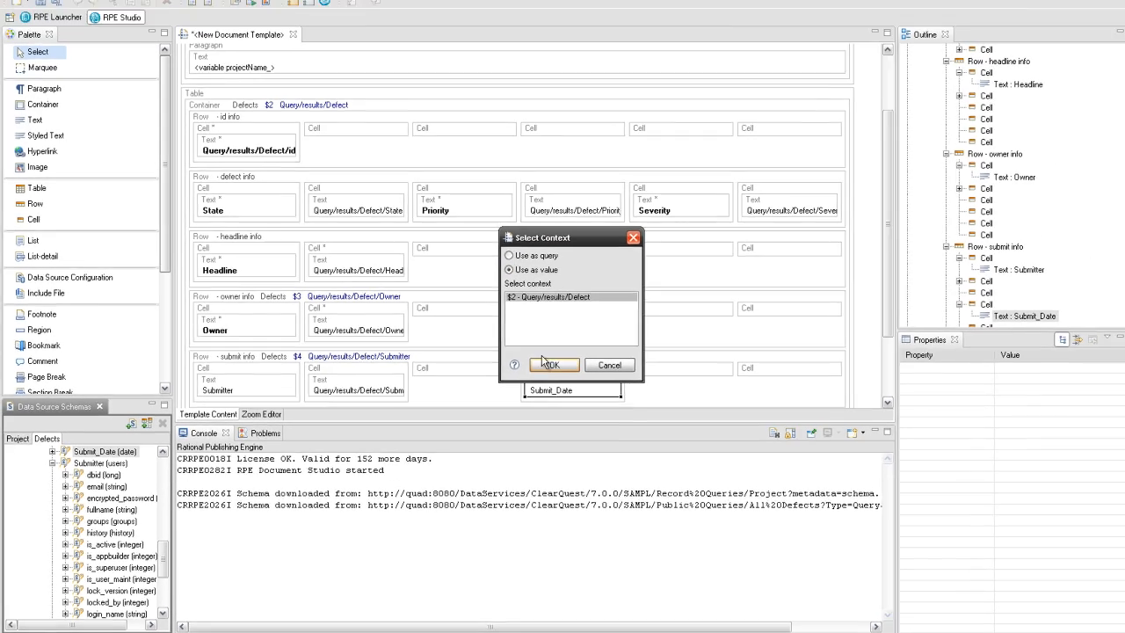
{"action": "left_click", "coordinate": [656, 276]}
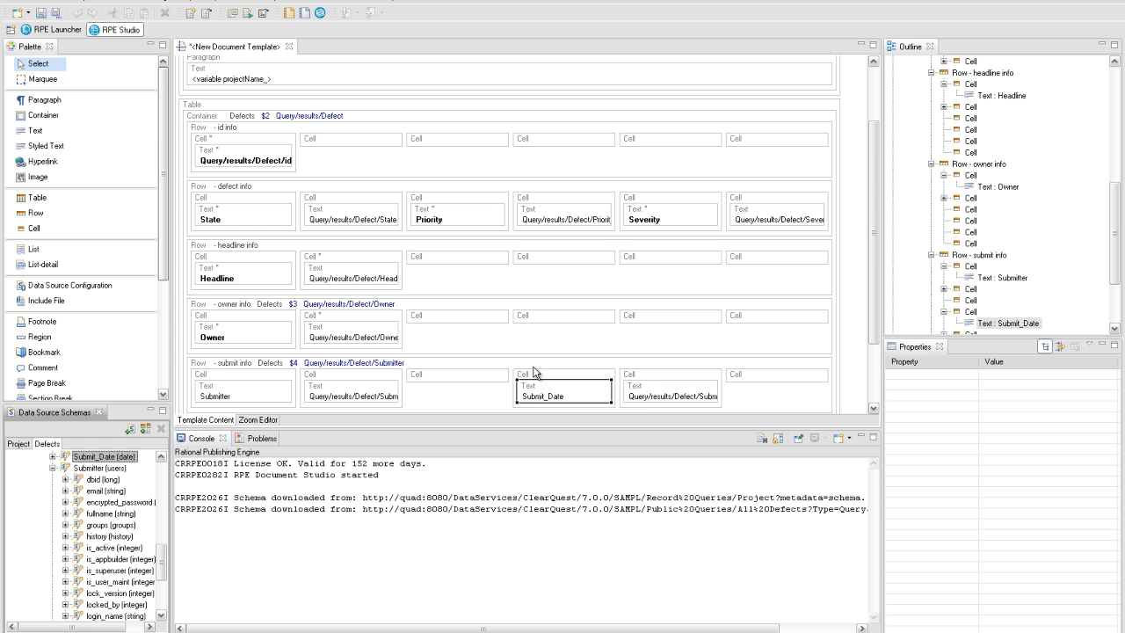
- Make the Submit_Date and Submitter labels bold
{"action": "left_click", "coordinate": [539, 389]}
{"action": "key", "text": "ctrl+b"}
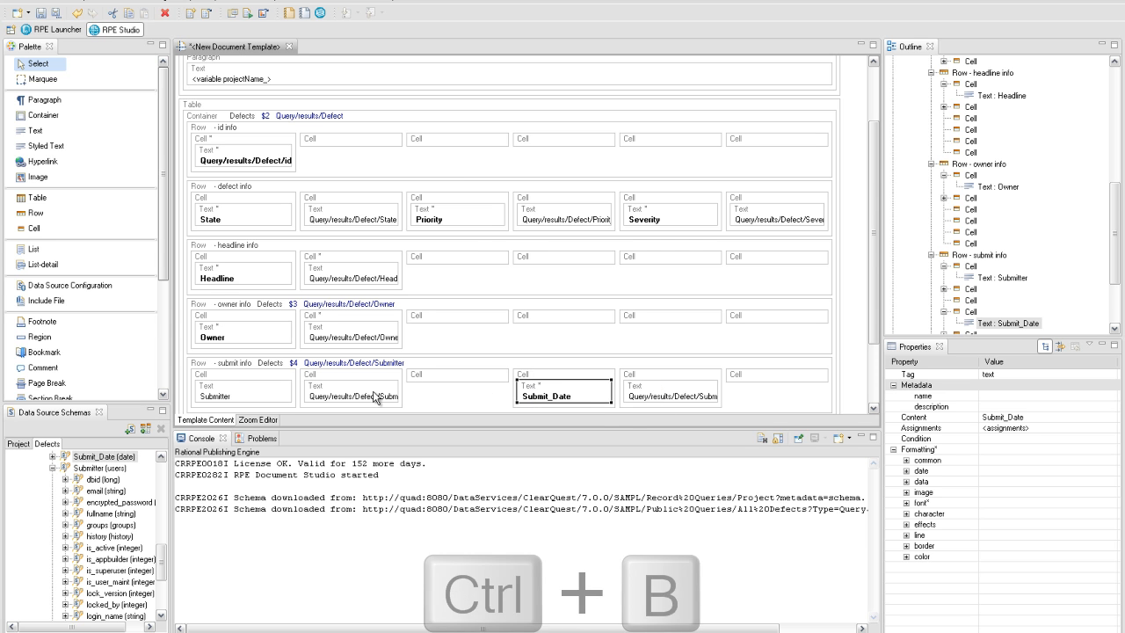
{"action": "left_click", "coordinate": [251, 395]}
{"action": "key", "text": "ctrl+b"}
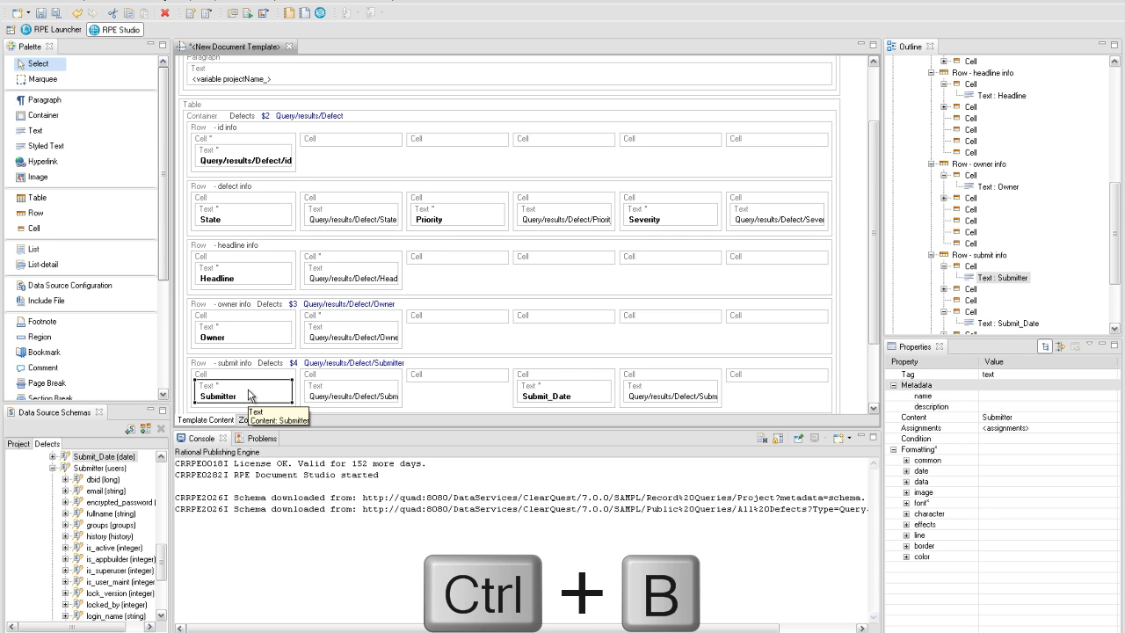
- Set column span 2 on both the submitter-name and Submit_Date value cells
{"action": "left_click", "coordinate": [319, 380]}
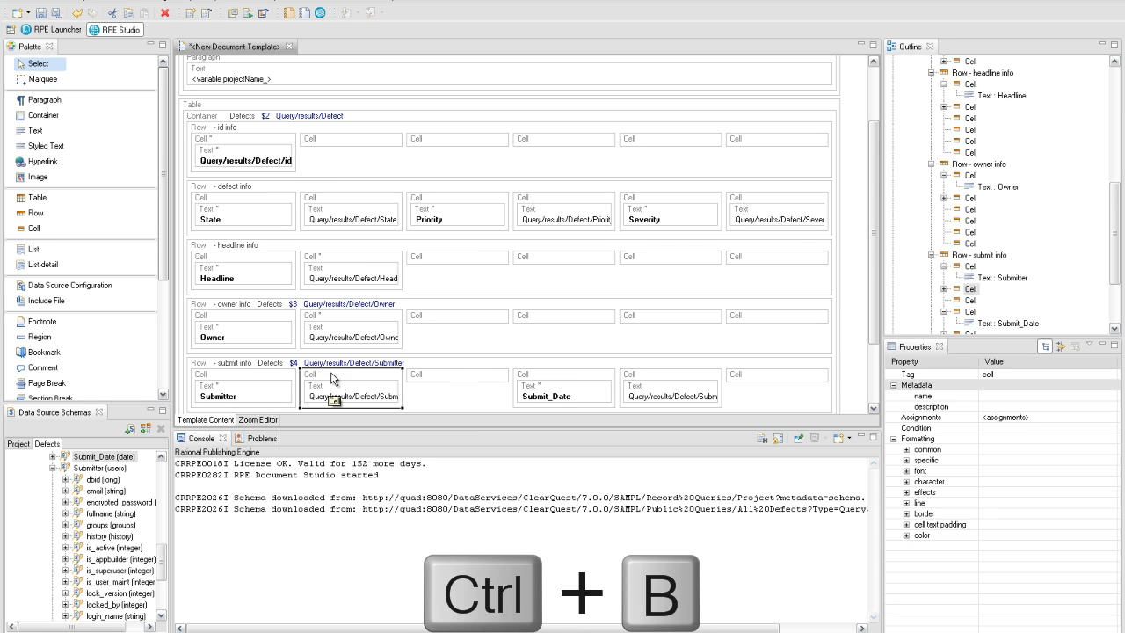
{"action": "left_click", "coordinate": [906, 460]}
{"action": "left_click", "coordinate": [1001, 503]}
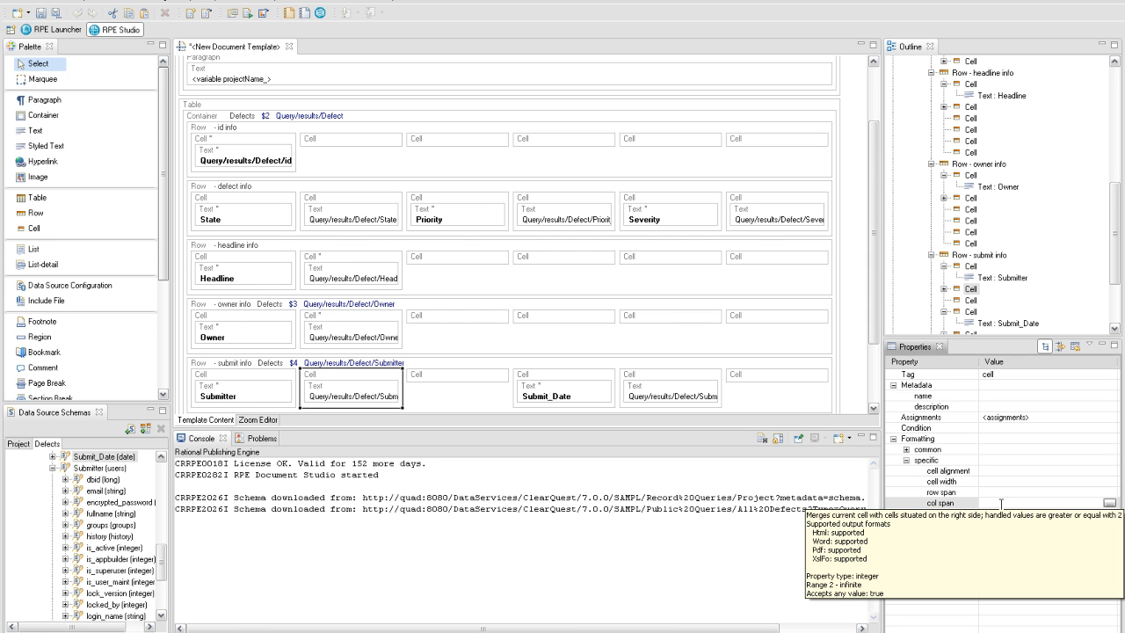
{"action": "key", "text": "Return"}
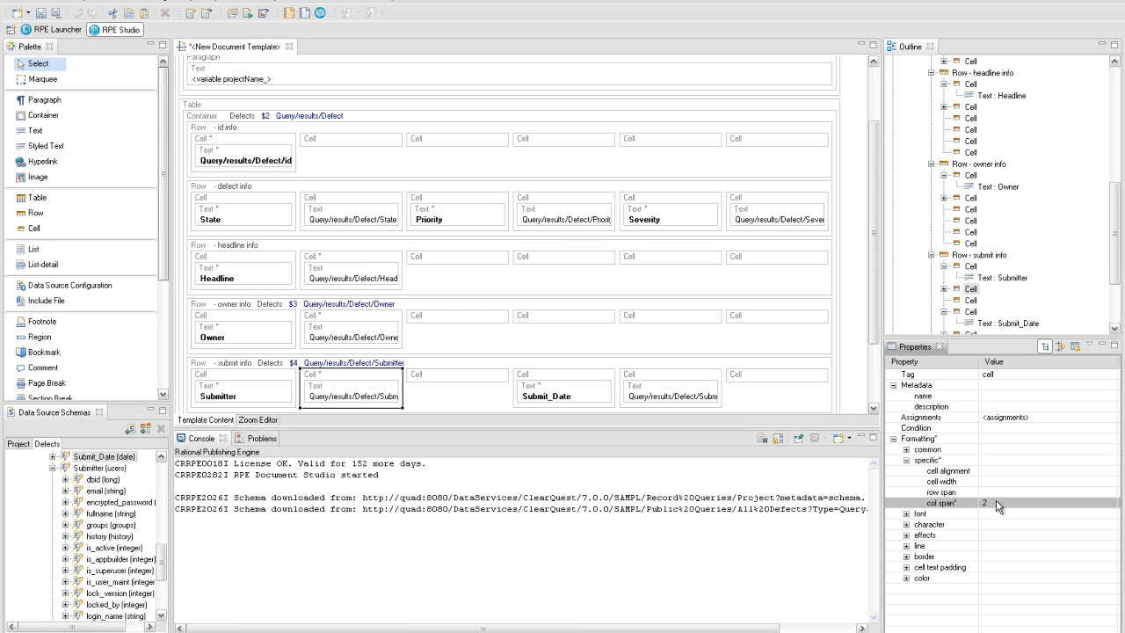
{"action": "left_click", "coordinate": [717, 379]}
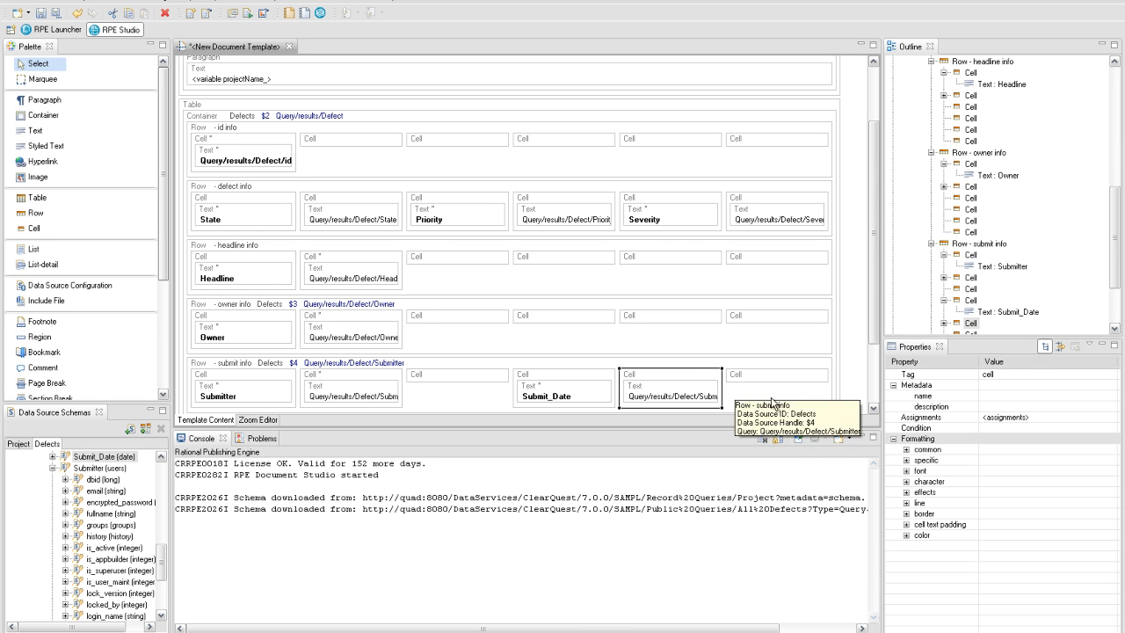
{"action": "left_click", "coordinate": [907, 461]}
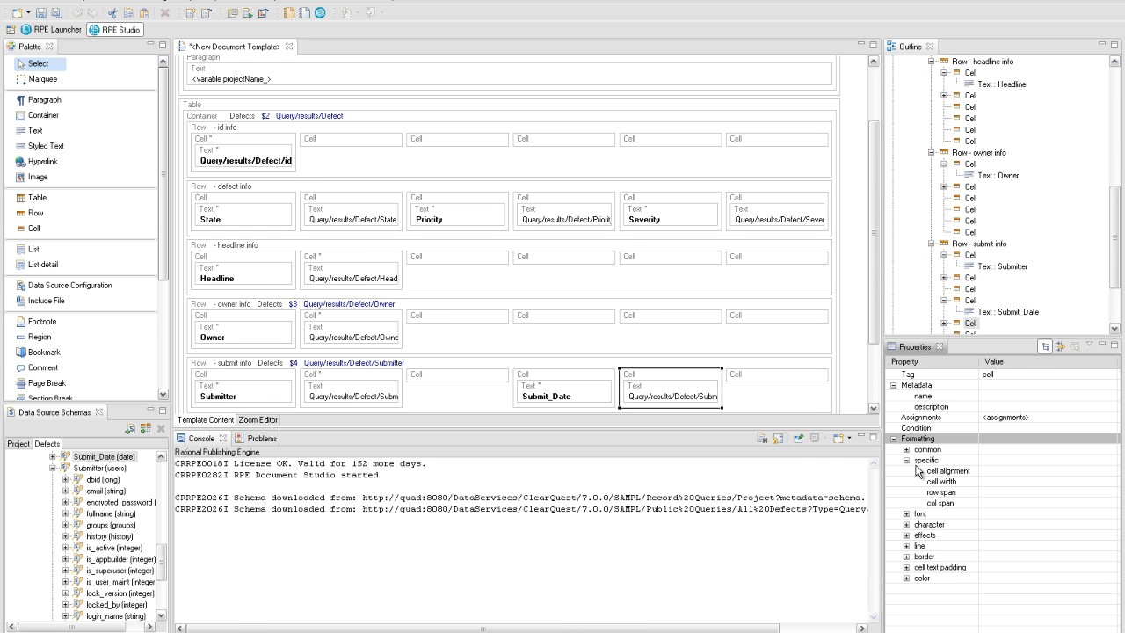
{"action": "left_click", "coordinate": [1001, 503]}
{"action": "key", "text": "Return"}
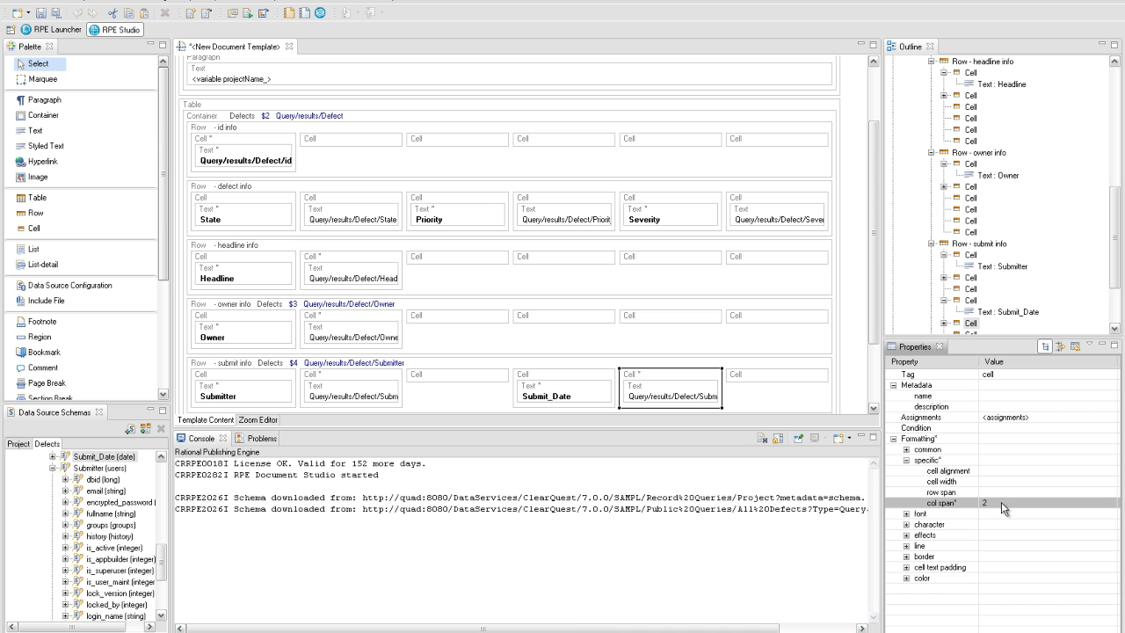
{"action": "left_click_drag", "start_coordinate": [875, 337], "coordinate": [877, 400]}
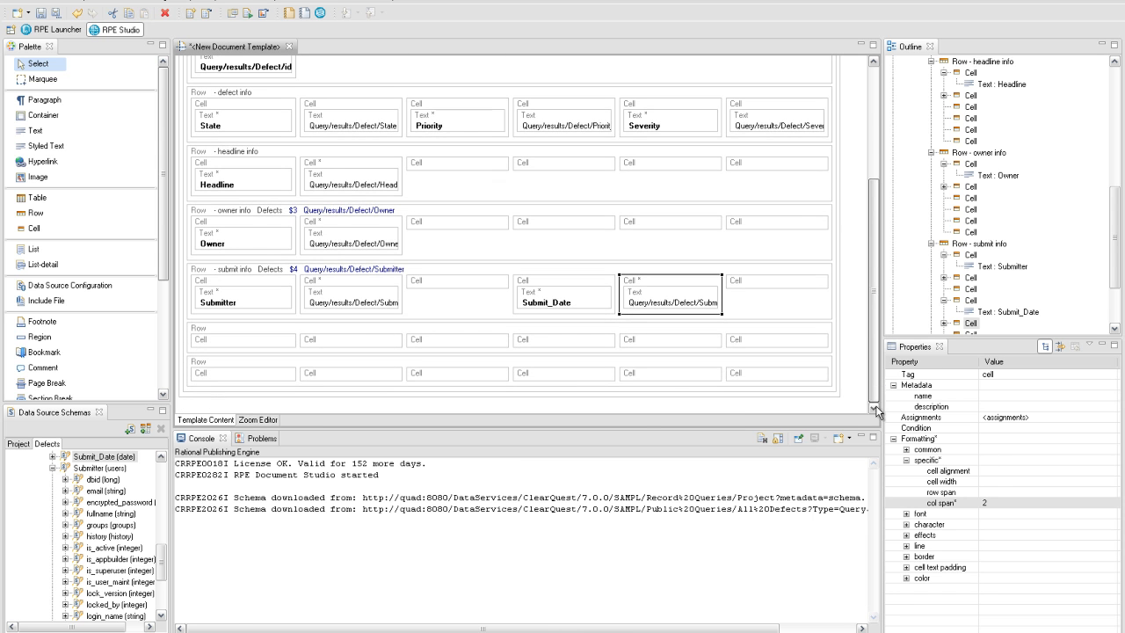
- Name the empty row below submit info 'description info'
{"action": "left_click", "coordinate": [358, 335]}
{"action": "left_click", "coordinate": [1003, 396]}
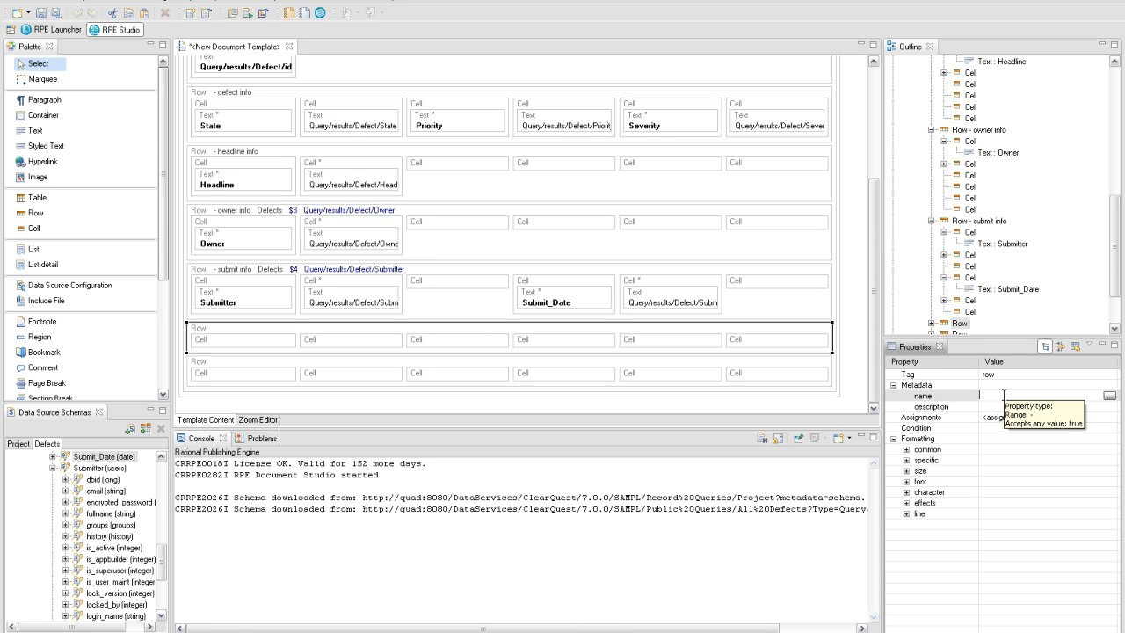
{"action": "type", "text": "descriptio"}
{"action": "key", "text": "Return"}
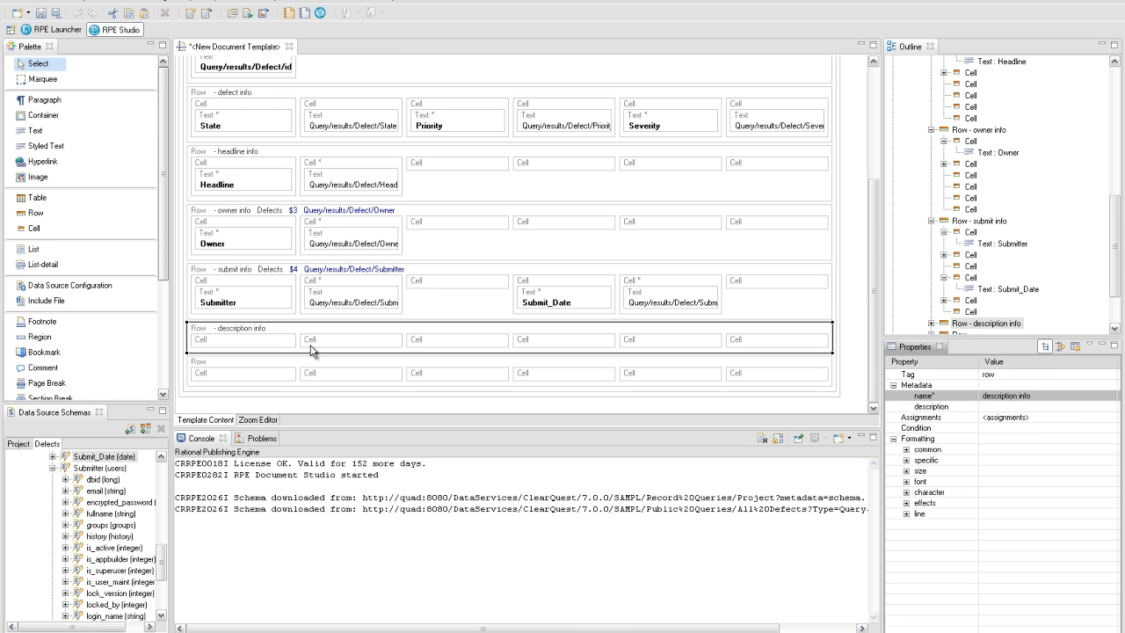
- Insert a text element reading 'Description' into the row's first cell
{"action": "left_click", "coordinate": [268, 348]}
{"action": "right_click", "coordinate": [268, 348]}
{"action": "mouse_move", "coordinate": [290, 354]}
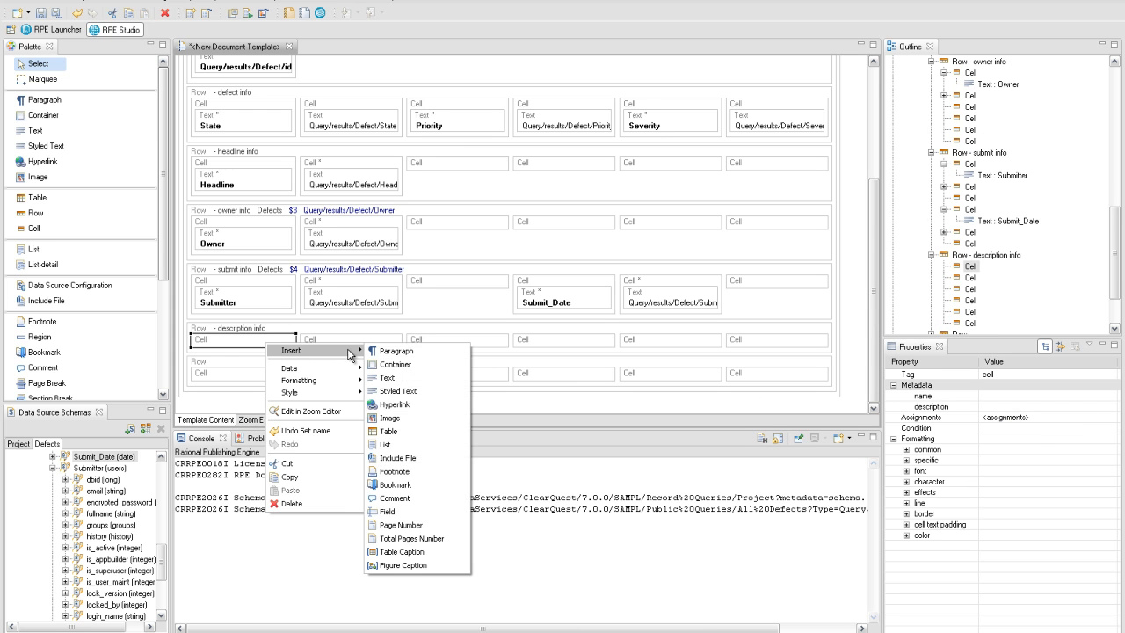
{"action": "left_click", "coordinate": [398, 378]}
{"action": "double_click", "coordinate": [283, 362]}
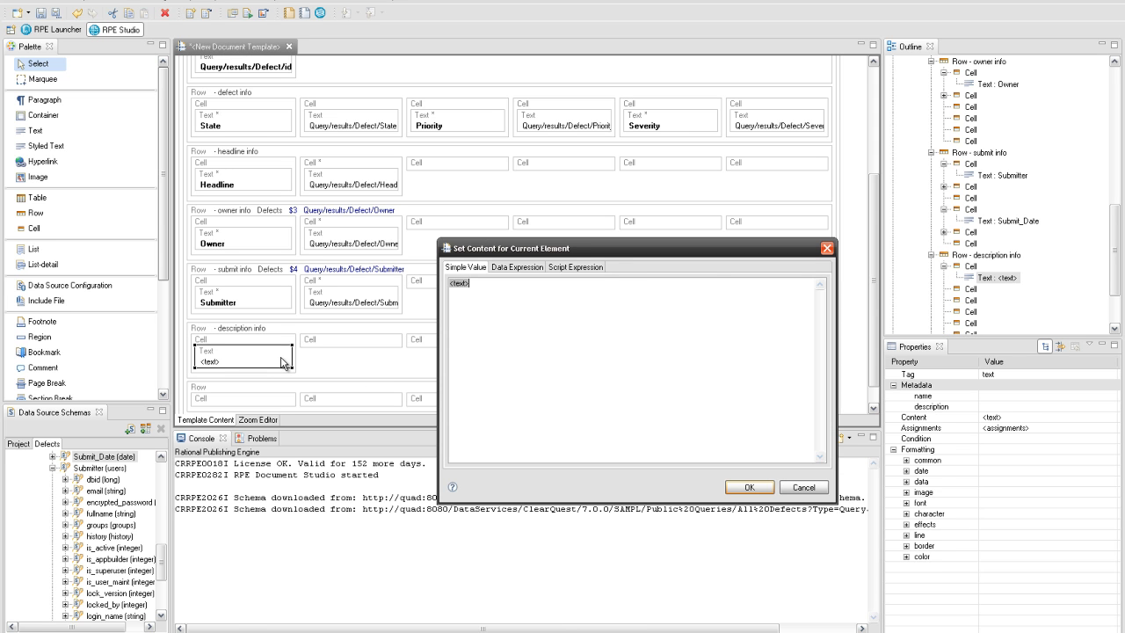
{"action": "type", "text": "Description"}
{"action": "left_click", "coordinate": [745, 487]}
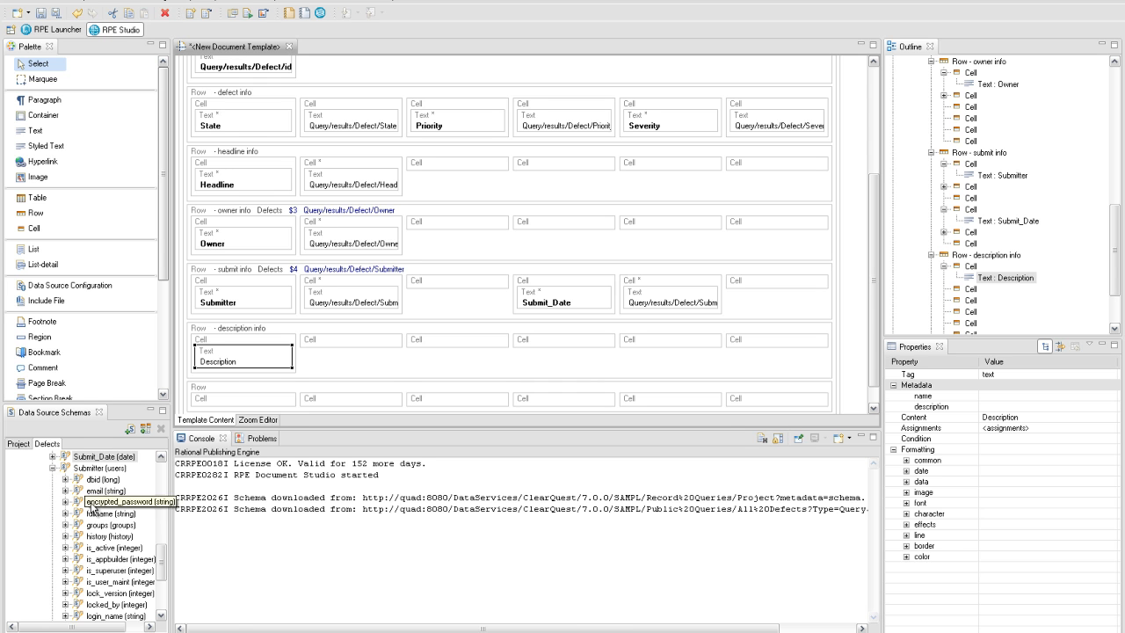
{"action": "left_click", "coordinate": [51, 467]}
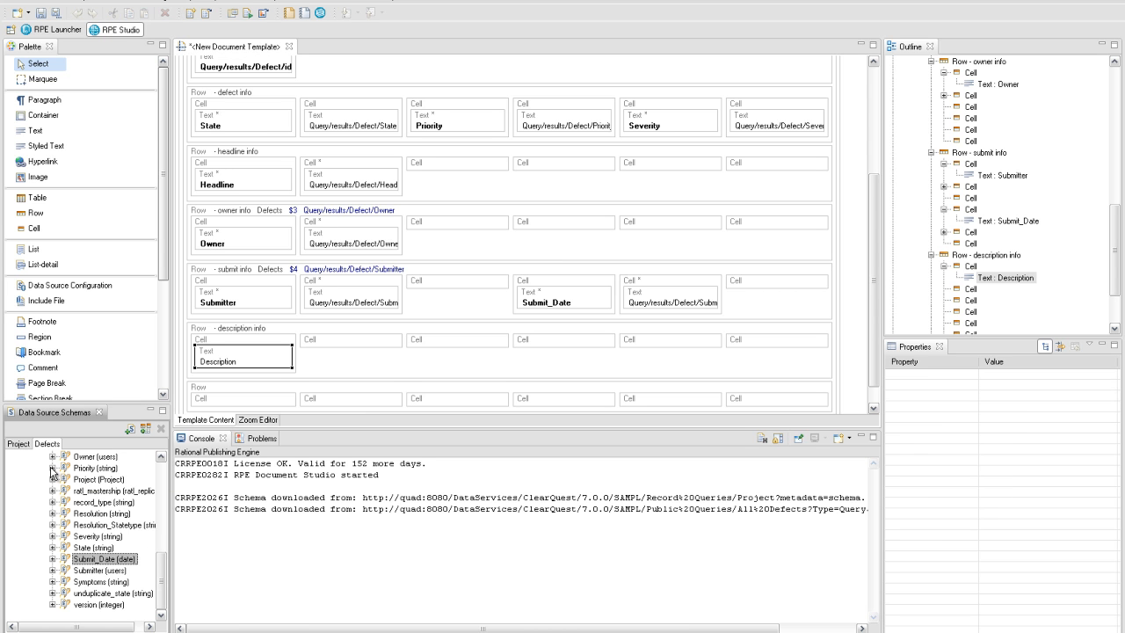
- Add the Defect Description value to the second cell, spanning 5 columns
{"action": "scroll", "coordinate": [51, 471], "scroll_direction": "up", "scroll_amount": 5}
{"action": "left_click", "coordinate": [87, 526]}
{"action": "left_click_drag", "start_coordinate": [87, 525], "coordinate": [348, 348]}
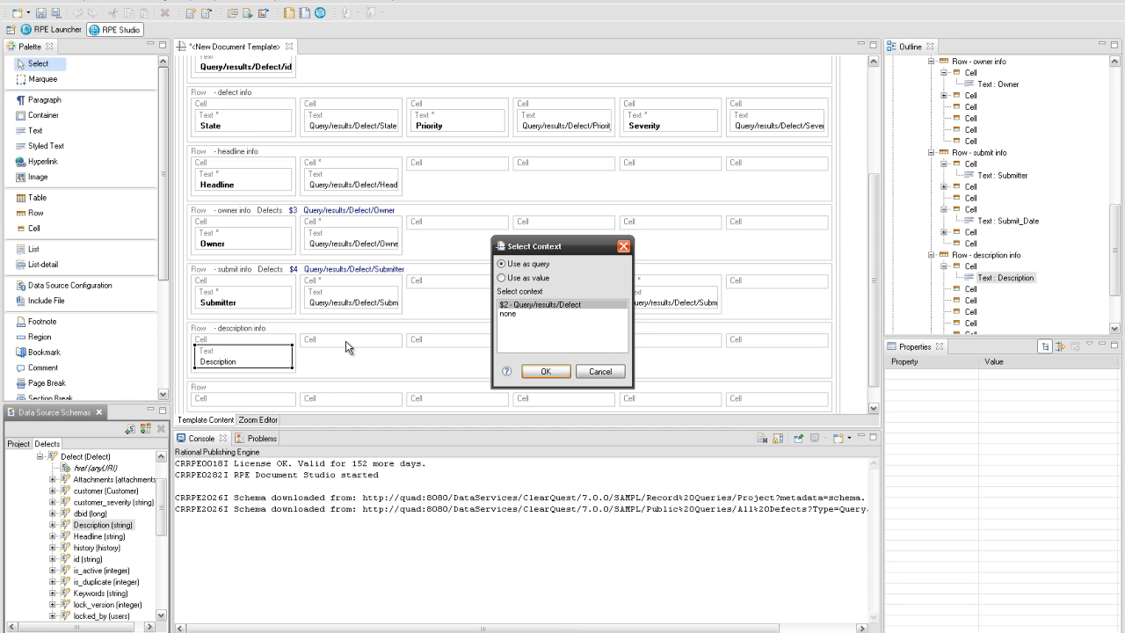
{"action": "left_click", "coordinate": [523, 278]}
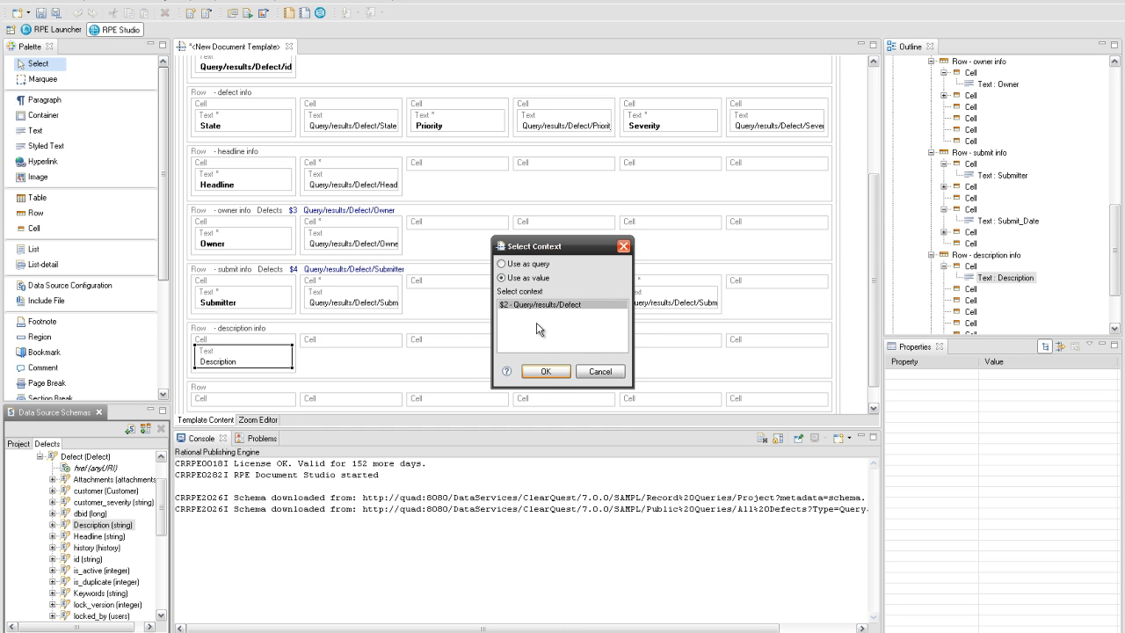
{"action": "left_click", "coordinate": [545, 372]}
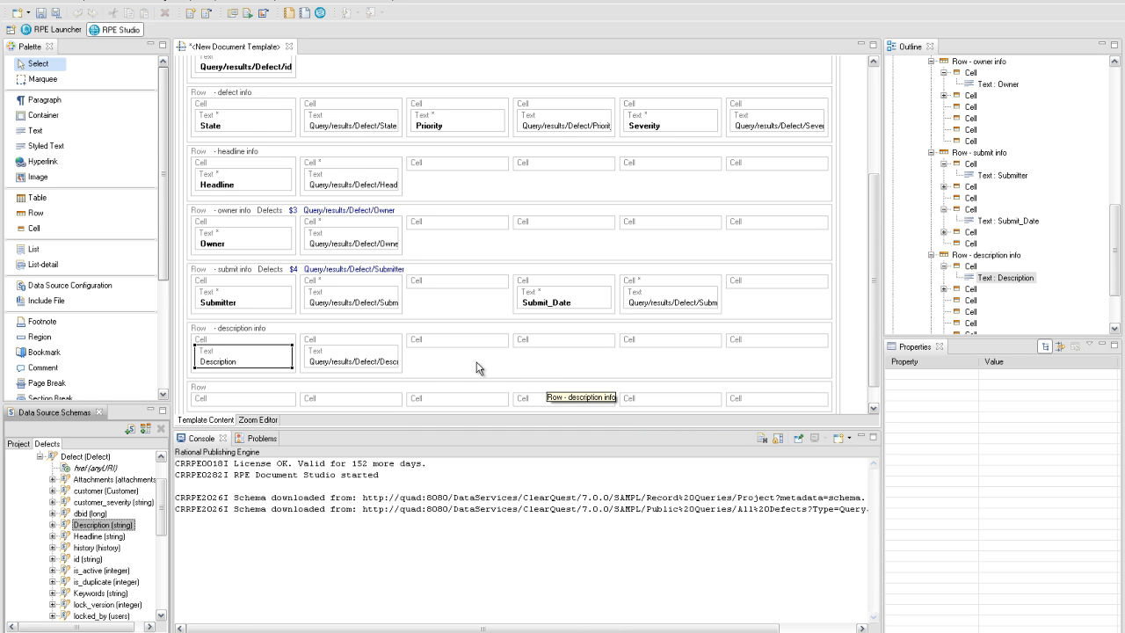
{"action": "left_click", "coordinate": [379, 345]}
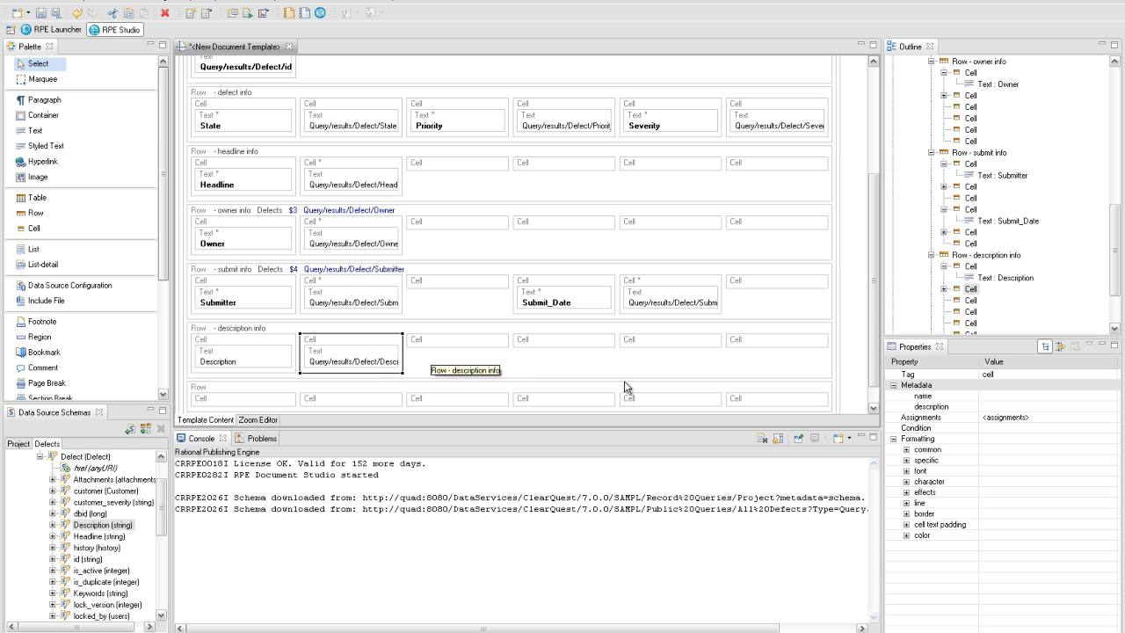
{"action": "left_click", "coordinate": [906, 459]}
{"action": "left_click", "coordinate": [1005, 503]}
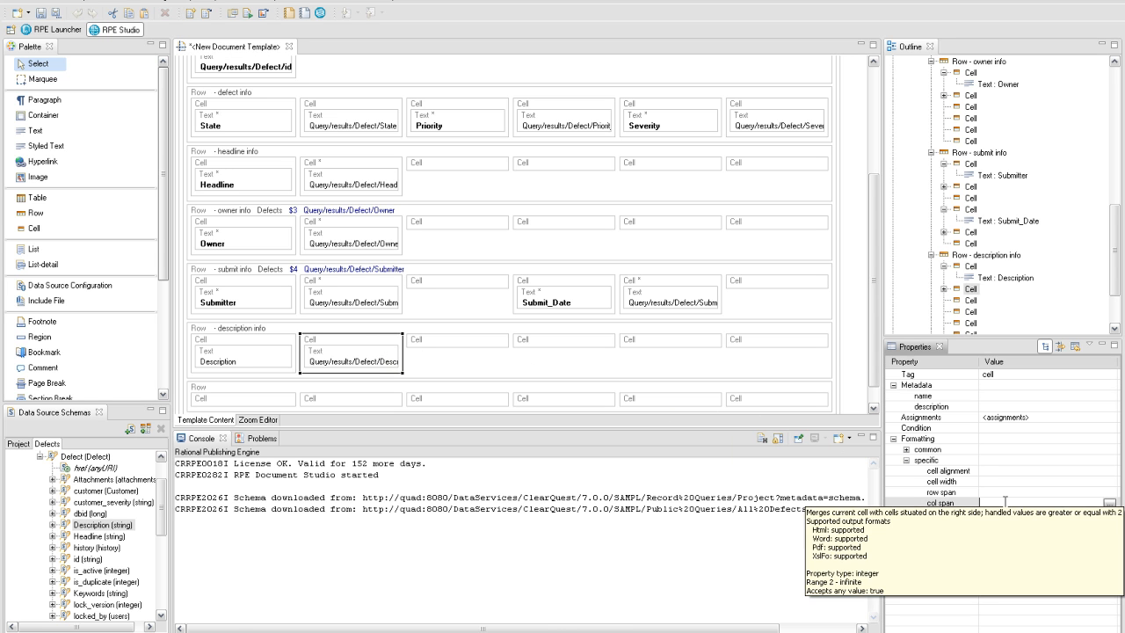
{"action": "key", "text": "Return"}
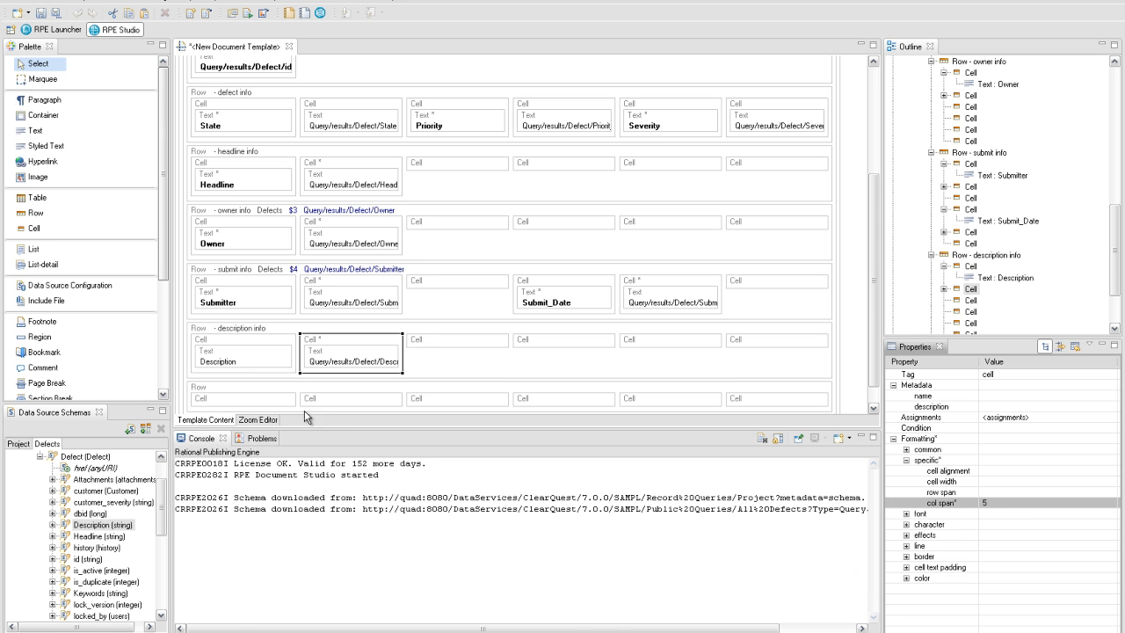
- Make the last row's first cell span 6 columns
{"action": "left_click", "coordinate": [281, 404]}
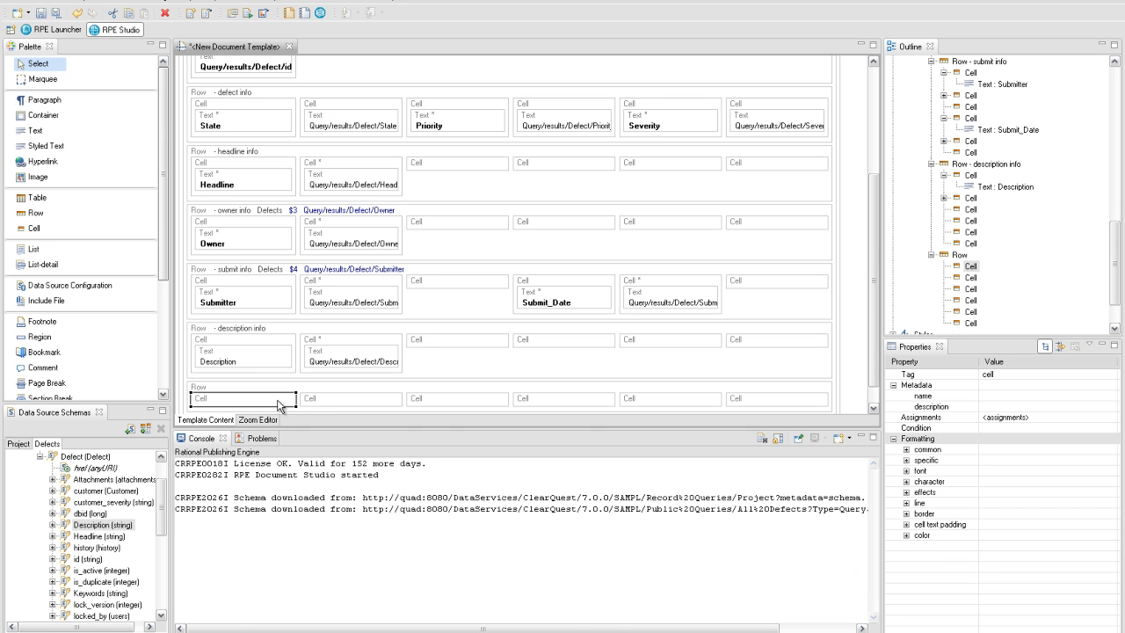
{"action": "left_click", "coordinate": [906, 459]}
{"action": "left_click", "coordinate": [988, 503]}
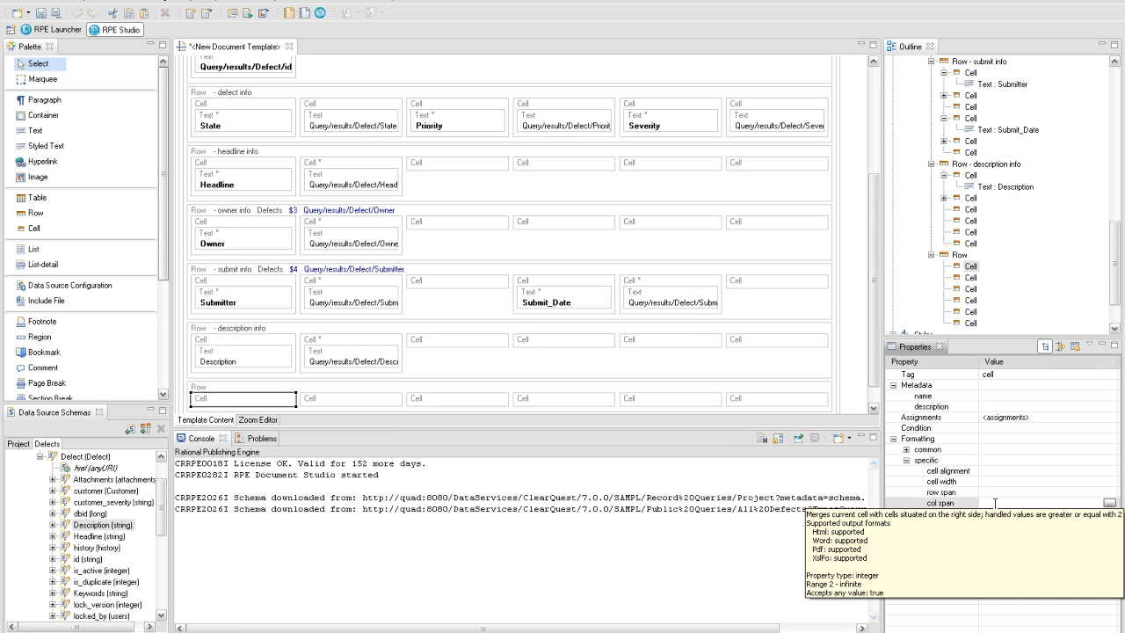
{"action": "key", "text": "Return"}
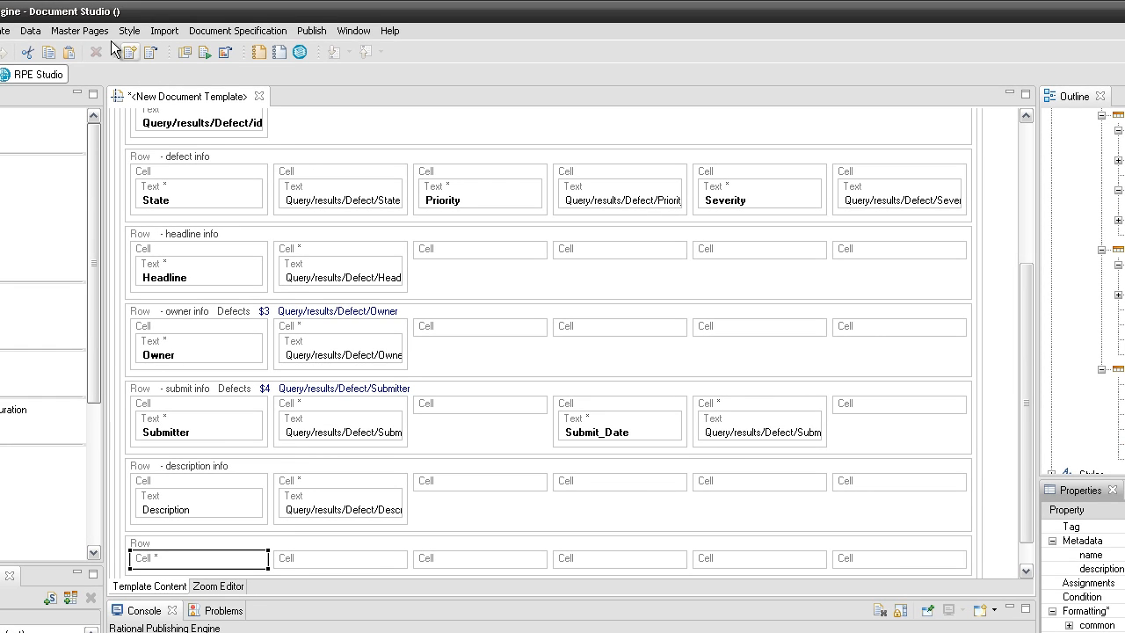
- Create master page 'MPDefects' and drop a 1-row, 2-column table into its header
{"action": "left_click", "coordinate": [80, 31]}
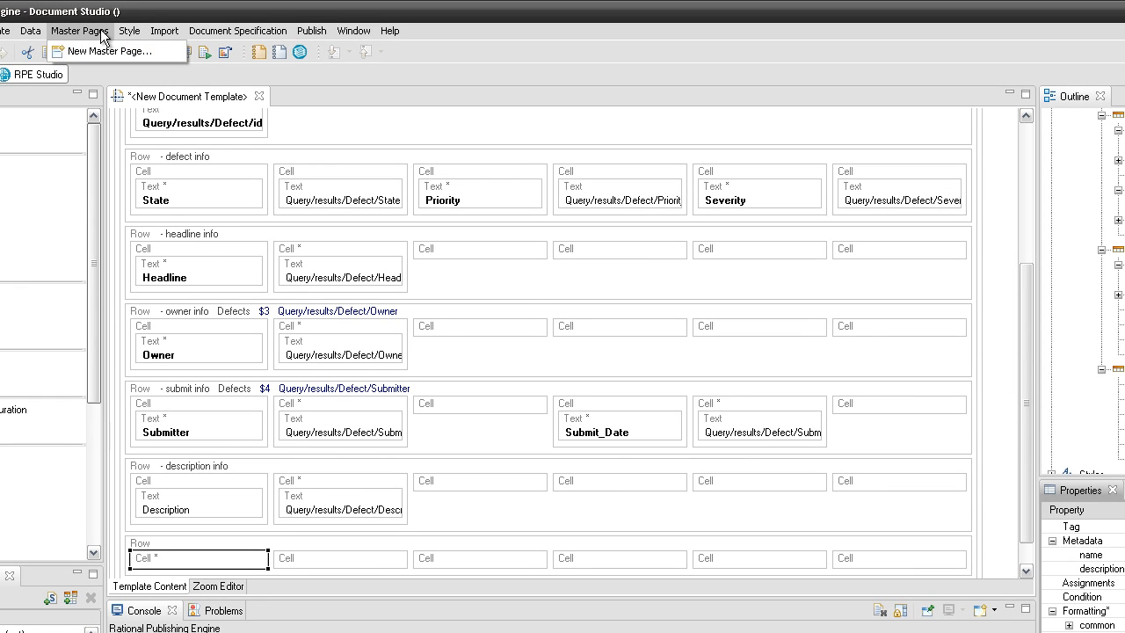
{"action": "left_click", "coordinate": [103, 47]}
{"action": "type", "text": "MPDefects"}
{"action": "left_click", "coordinate": [665, 522]}
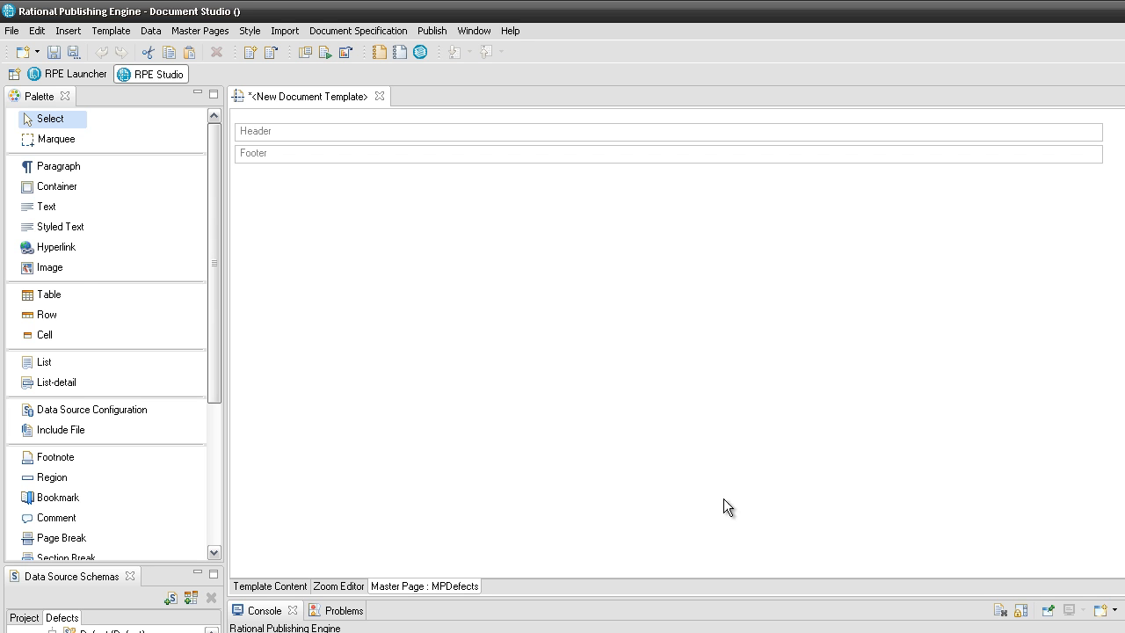
{"action": "left_click_drag", "start_coordinate": [178, 296], "coordinate": [291, 133]}
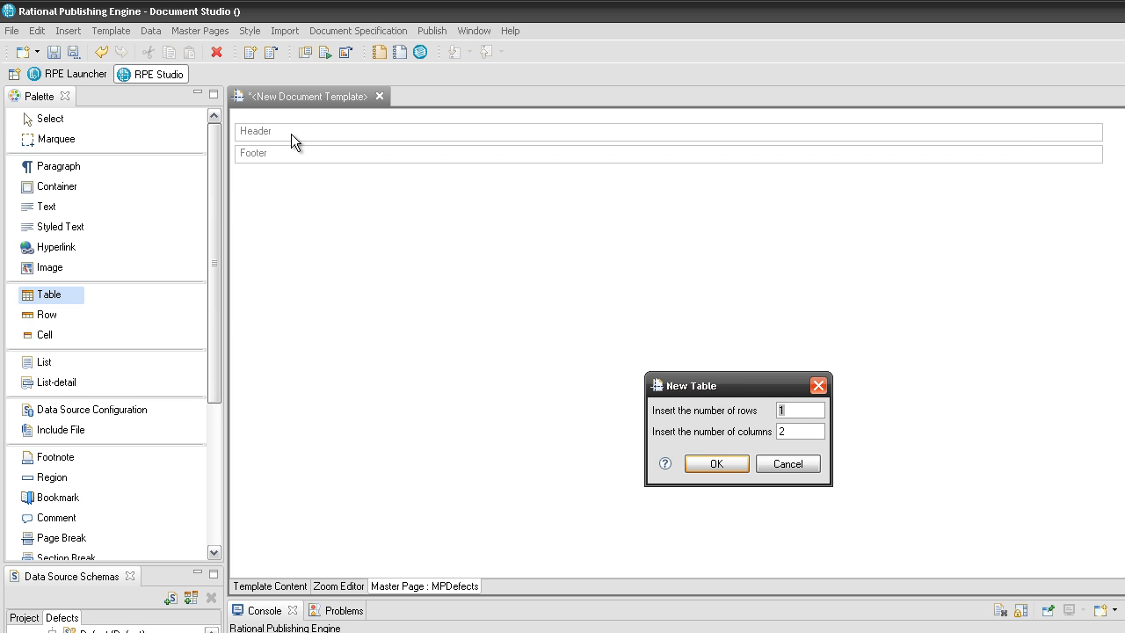
{"action": "left_click", "coordinate": [715, 464]}
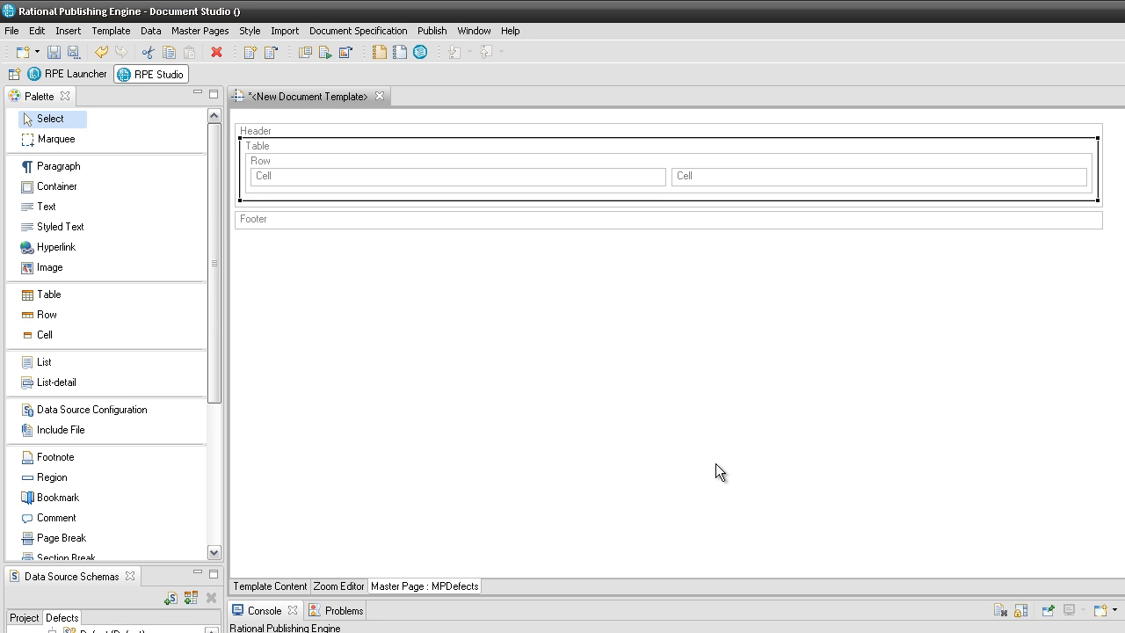
- Add two paragraphs to the header table's left cell
{"action": "right_click", "coordinate": [297, 176]}
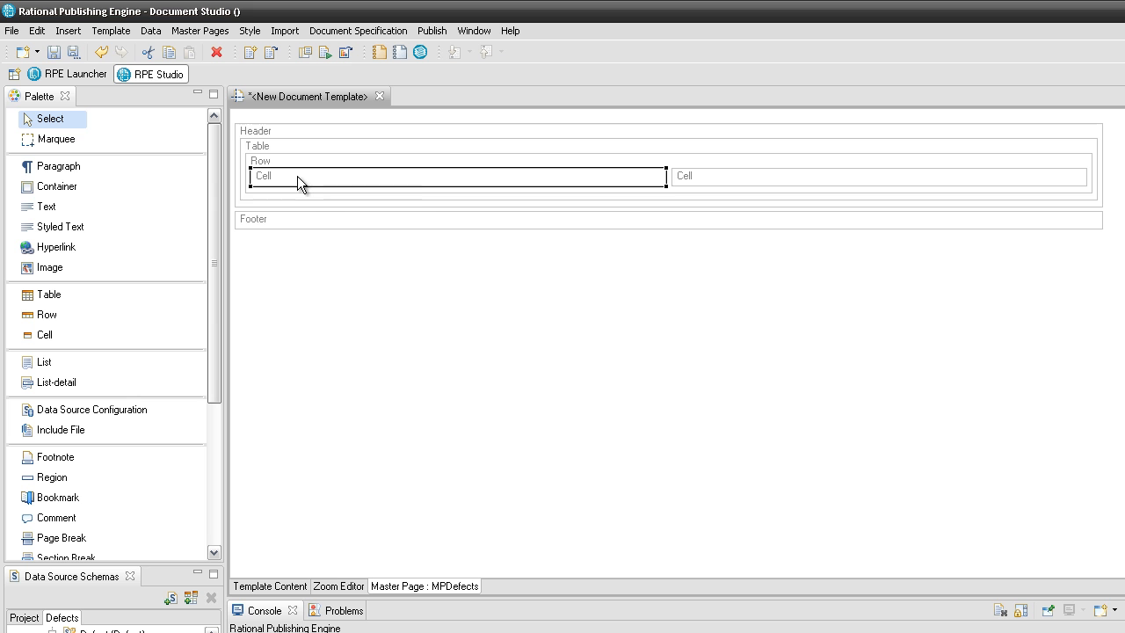
{"action": "mouse_move", "coordinate": [357, 185]}
{"action": "left_click", "coordinate": [454, 187]}
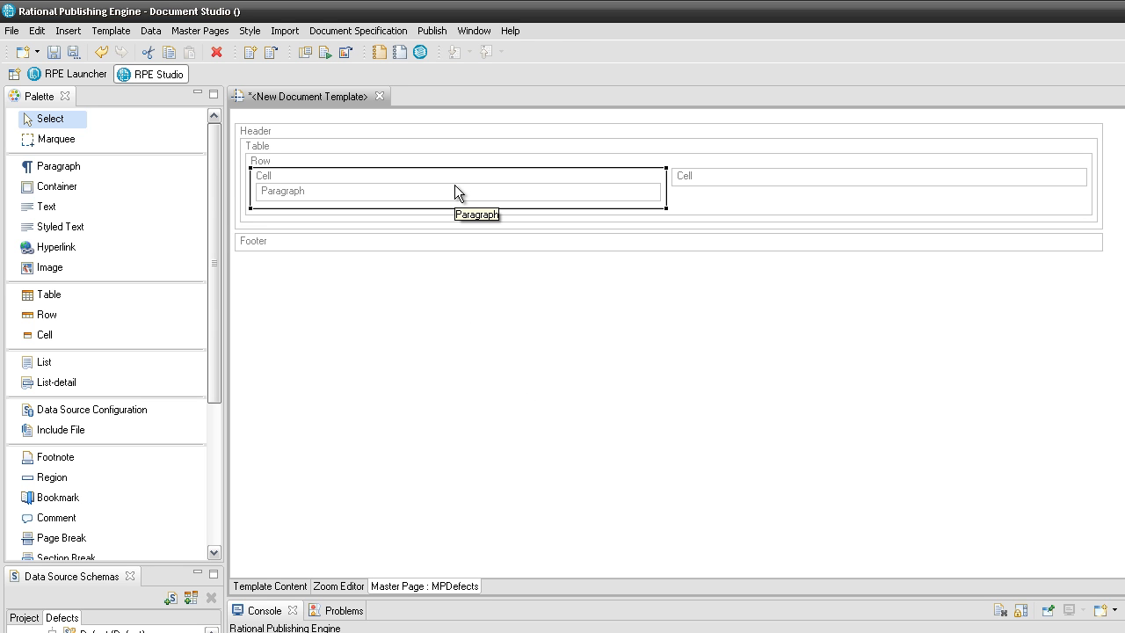
{"action": "right_click", "coordinate": [439, 177]}
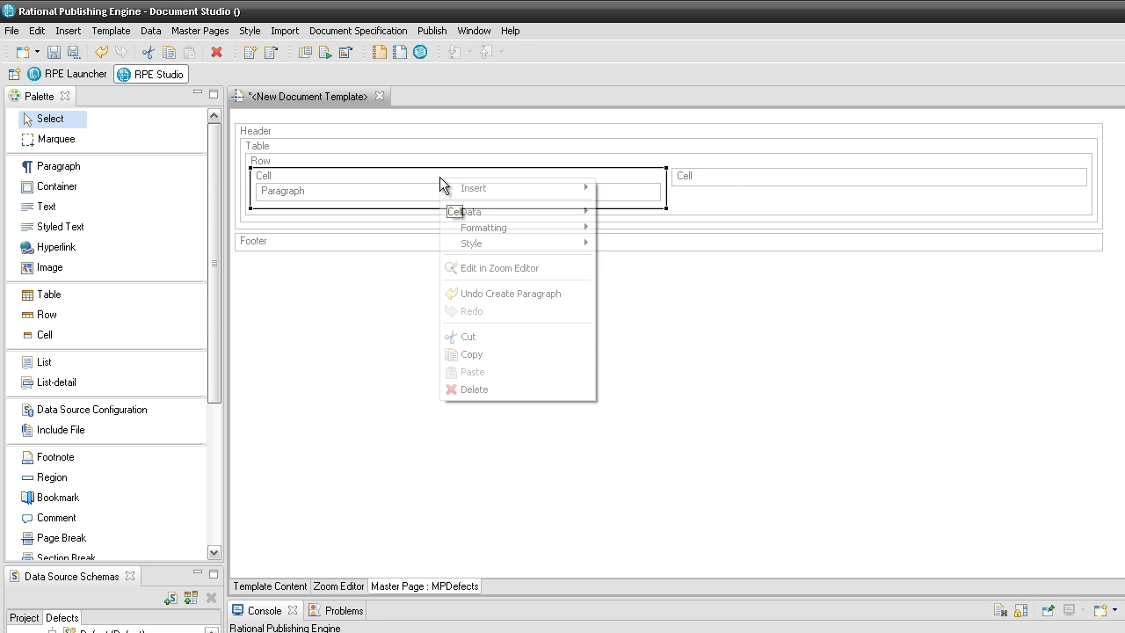
{"action": "mouse_move", "coordinate": [482, 188]}
{"action": "left_click", "coordinate": [604, 194]}
- Insert an empty text element into each of the two paragraphs
{"action": "left_click", "coordinate": [597, 192]}
{"action": "right_click", "coordinate": [597, 192]}
{"action": "mouse_move", "coordinate": [605, 199]}
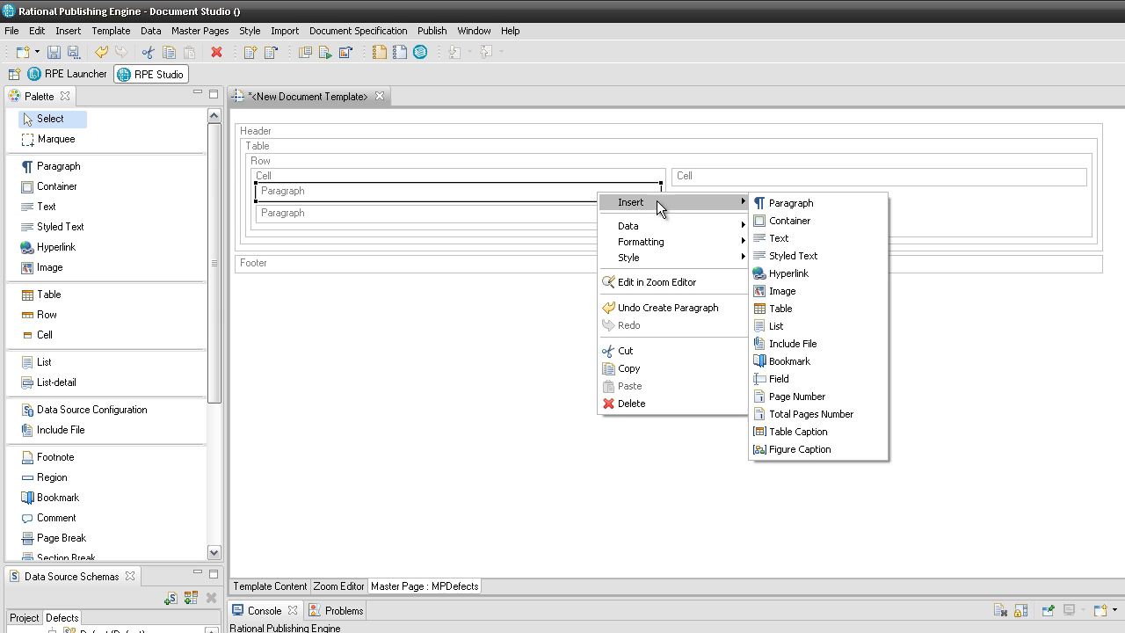
{"action": "left_click", "coordinate": [805, 239]}
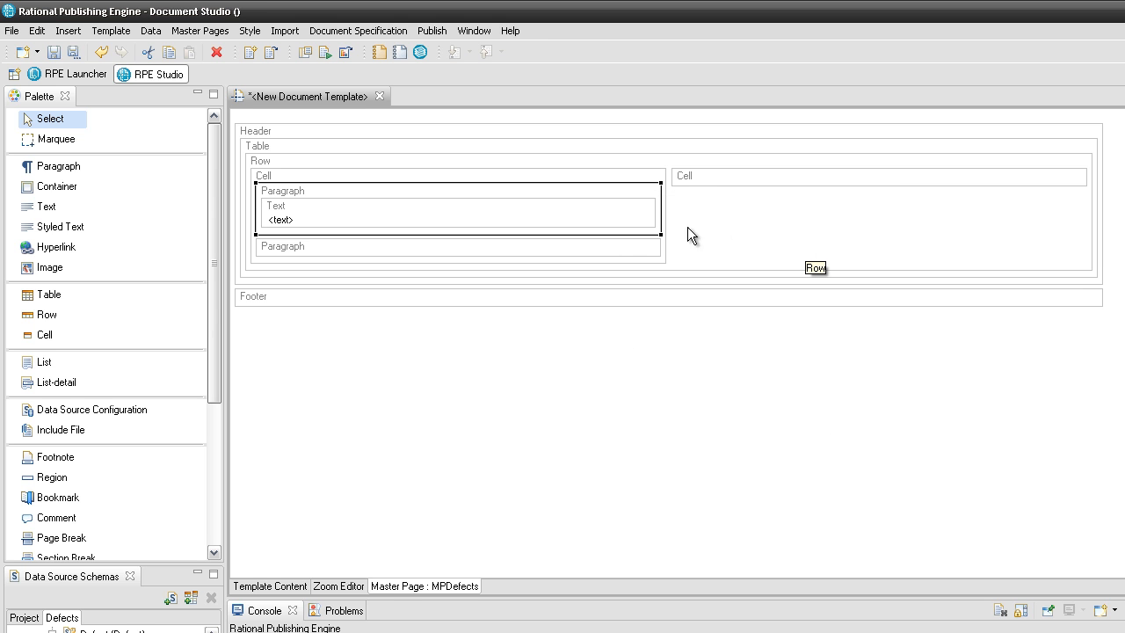
{"action": "right_click", "coordinate": [636, 246]}
{"action": "mouse_move", "coordinate": [739, 255]}
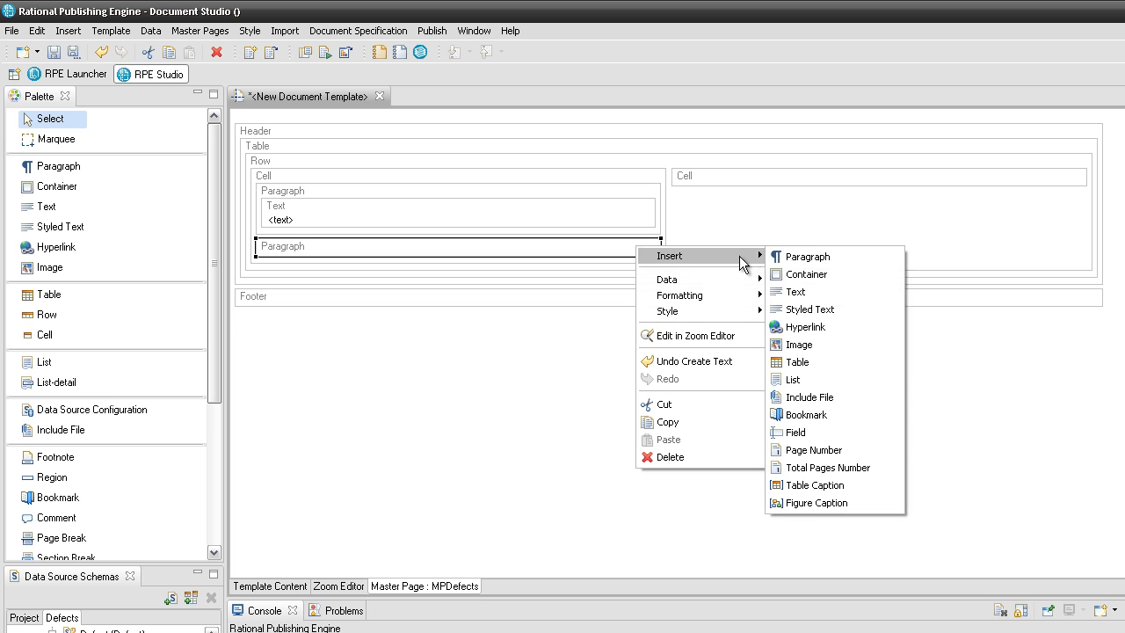
{"action": "left_click", "coordinate": [788, 291]}
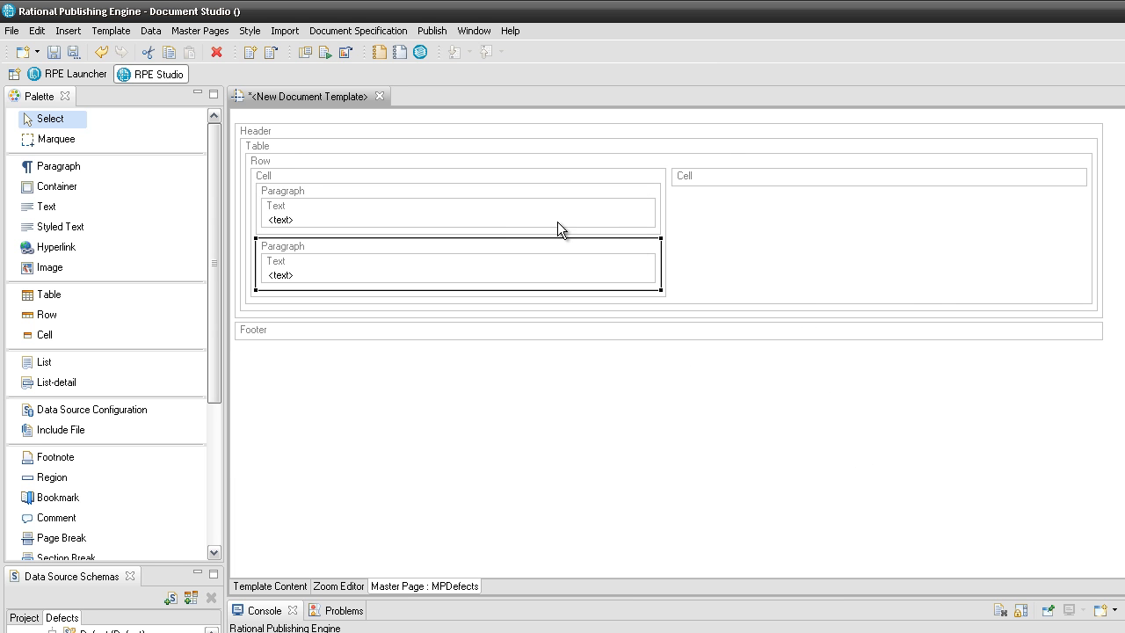
{"action": "double_click", "coordinate": [559, 224]}
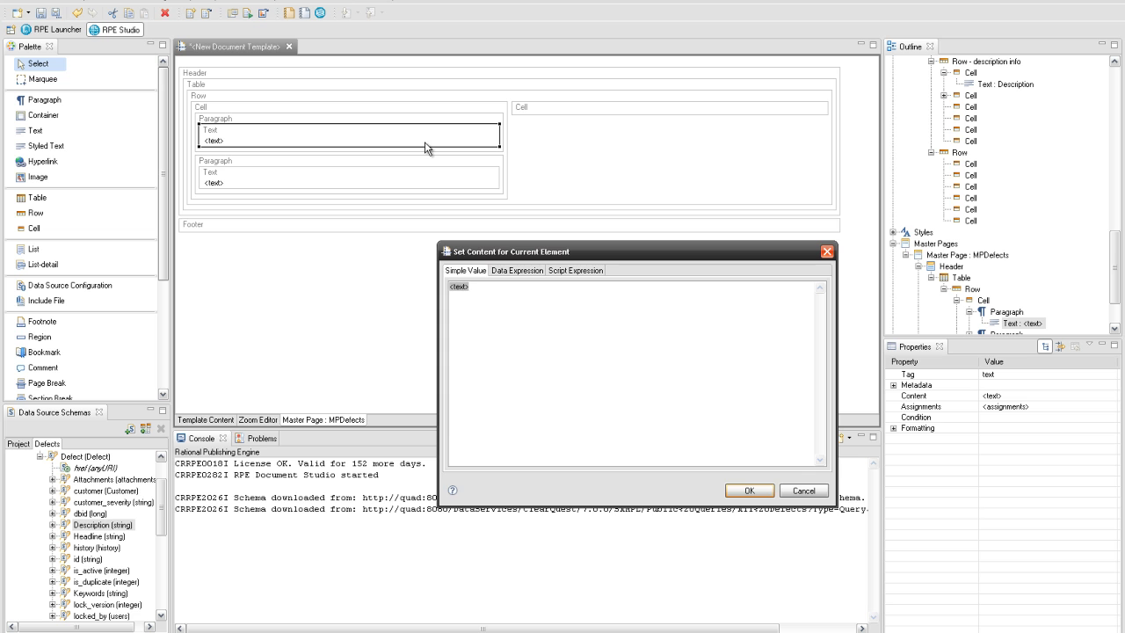
- Set the texts to 'Application Lifecycle Management' and 'Defect Tracking', and place projectName_ in the right cell
{"action": "type", "text": "Application Lifecycle Management"}
{"action": "left_click", "coordinate": [750, 491]}
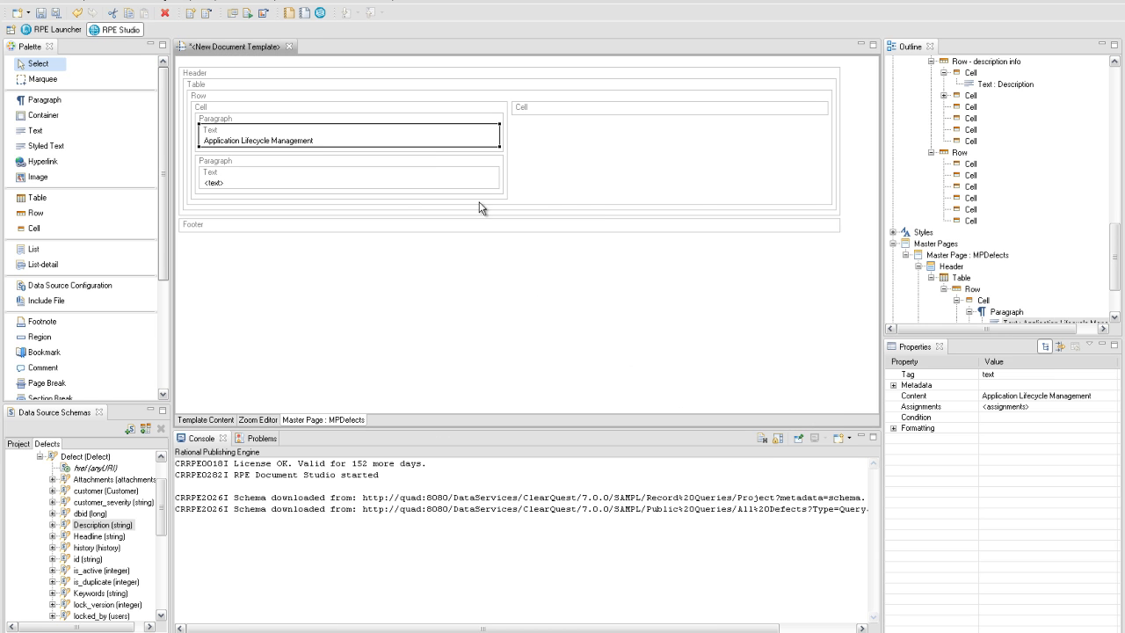
{"action": "double_click", "coordinate": [459, 184]}
{"action": "type", "text": "Defect Tracking"}
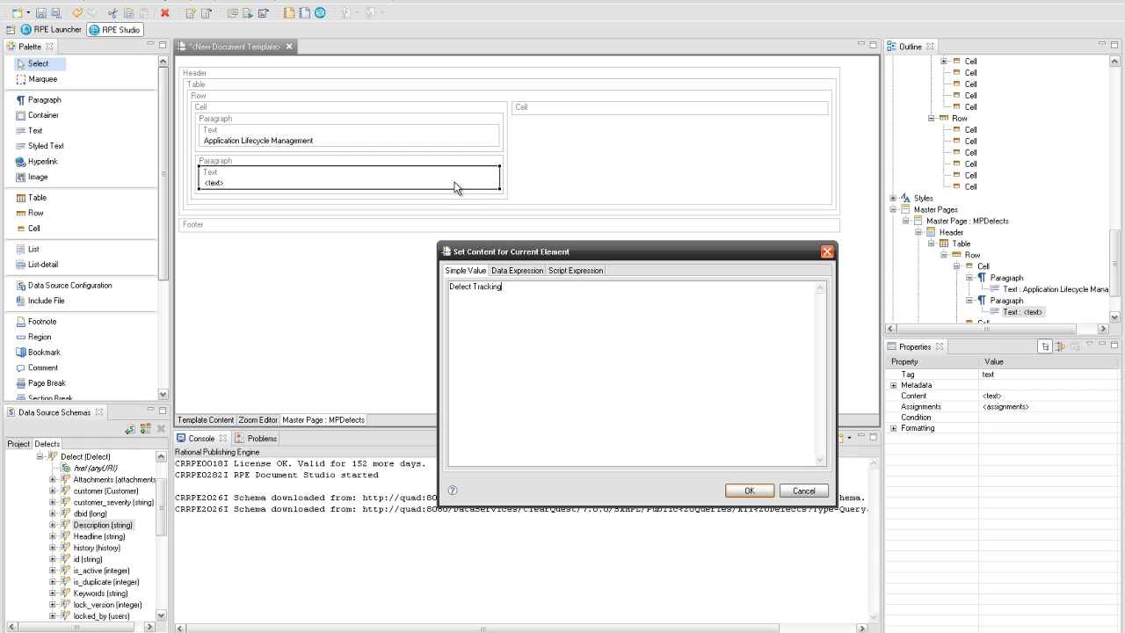
{"action": "left_click", "coordinate": [746, 489]}
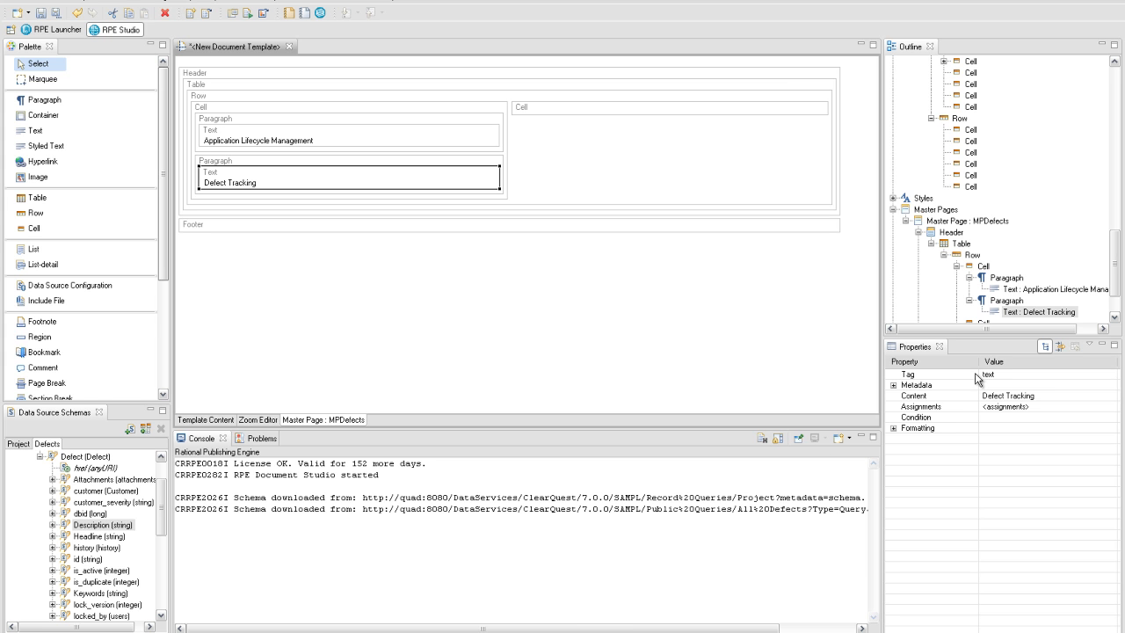
{"action": "left_click_drag", "start_coordinate": [1116, 286], "coordinate": [1113, 304]}
{"action": "left_click_drag", "start_coordinate": [951, 312], "coordinate": [628, 111]}
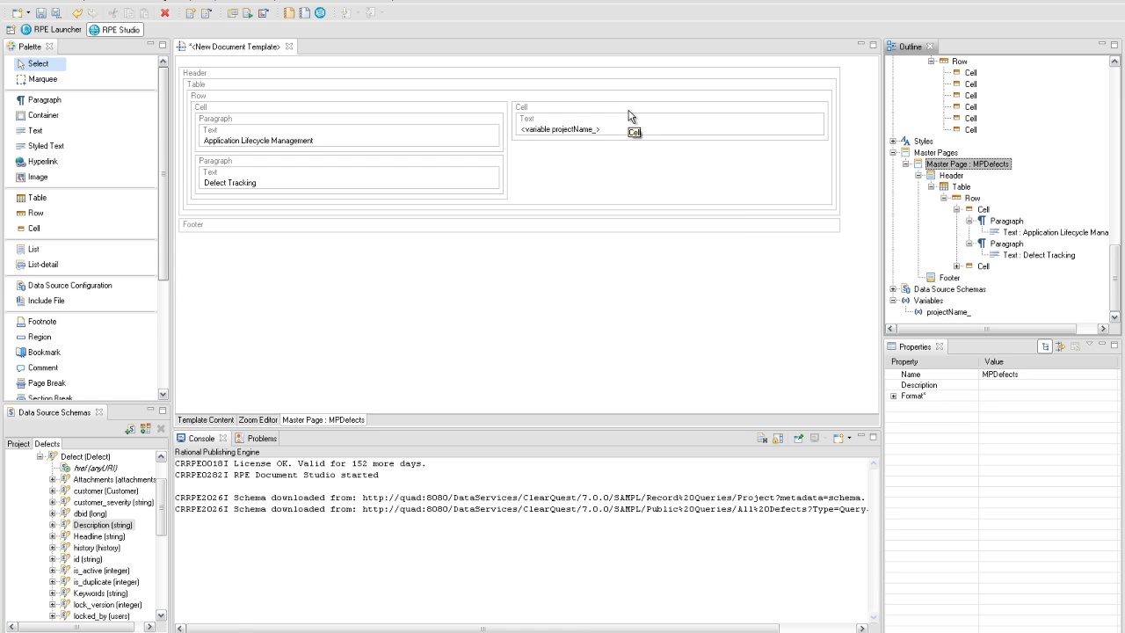
- Add a footer paragraph whose first text element reads 'Page'
{"action": "right_click", "coordinate": [477, 226]}
{"action": "mouse_move", "coordinate": [506, 237]}
{"action": "left_click", "coordinate": [620, 233]}
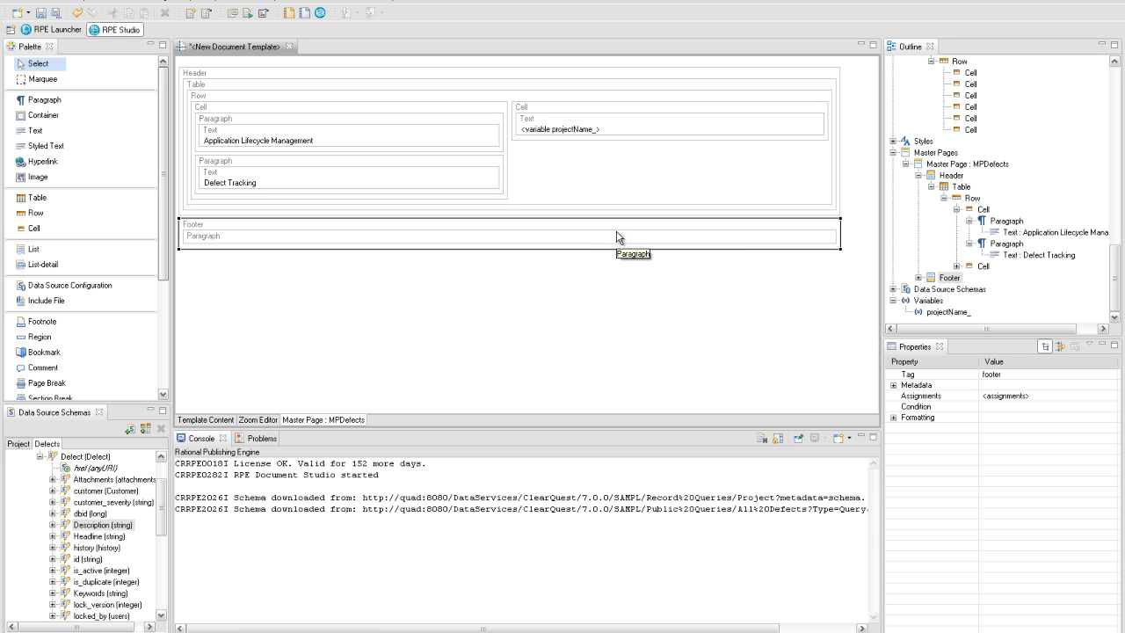
{"action": "left_click", "coordinate": [554, 244]}
{"action": "right_click", "coordinate": [554, 244]}
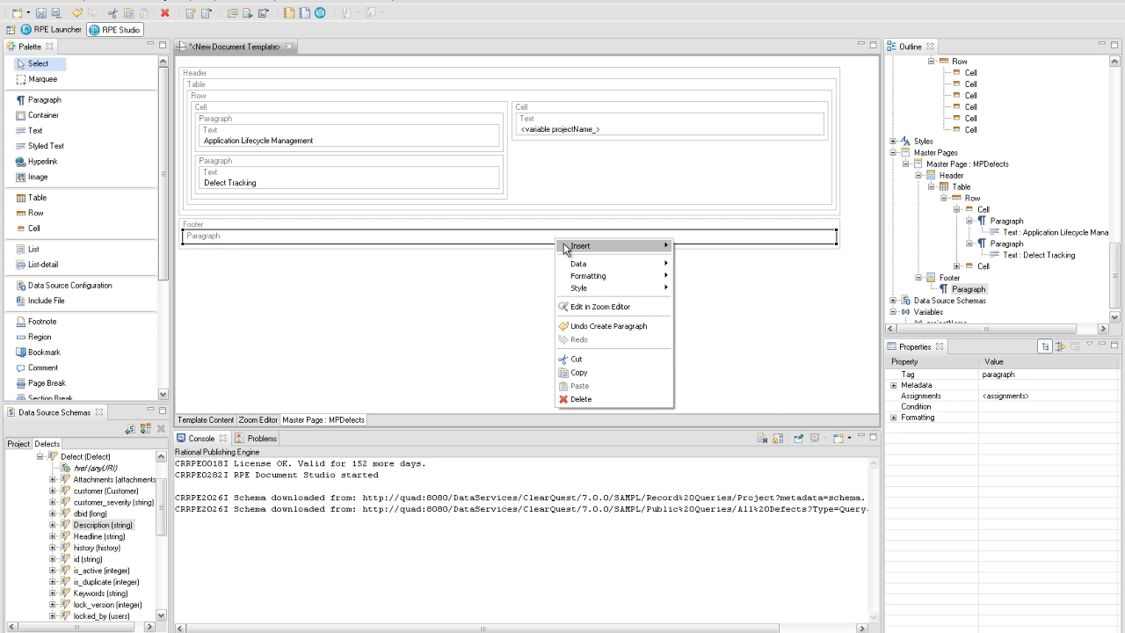
{"action": "mouse_move", "coordinate": [609, 247]}
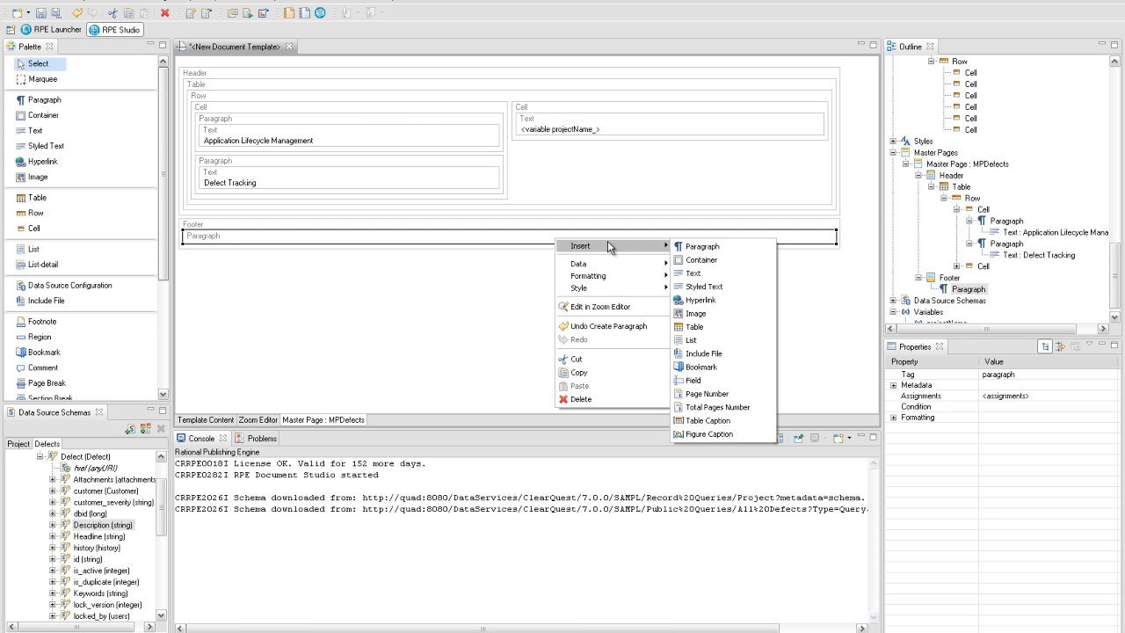
{"action": "left_click", "coordinate": [696, 276]}
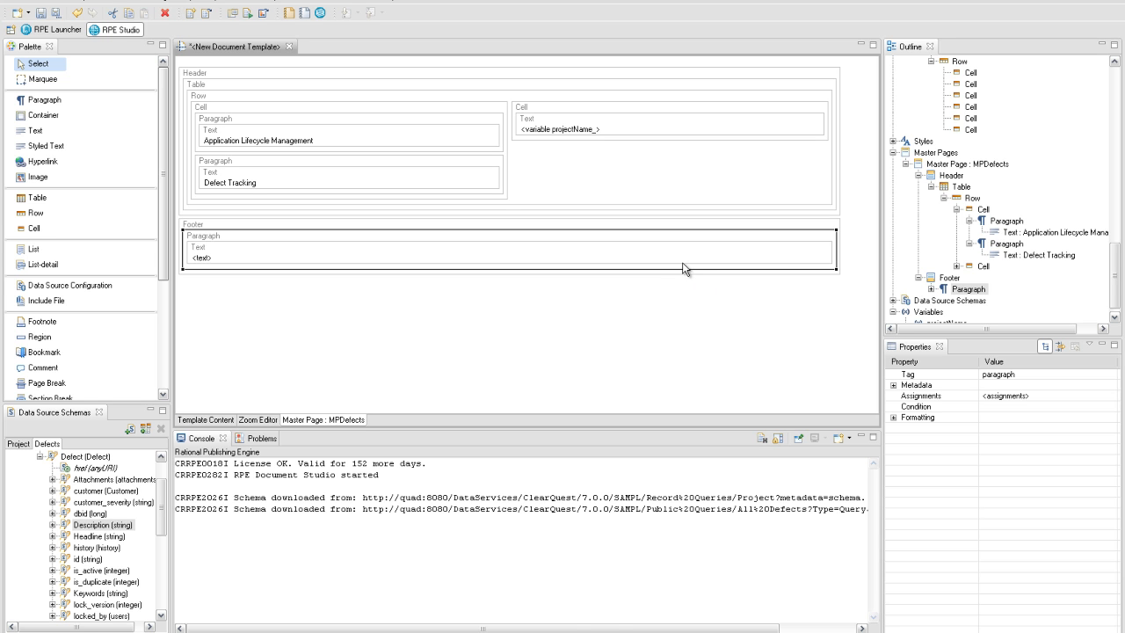
{"action": "double_click", "coordinate": [678, 260]}
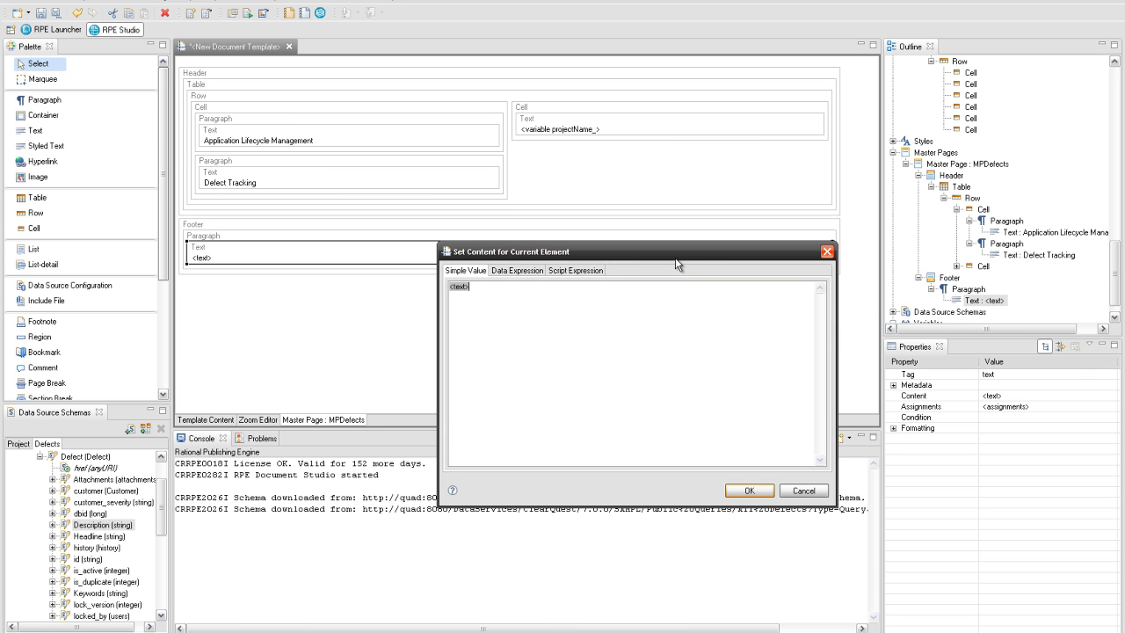
{"action": "type", "text": "Page"}
{"action": "left_click", "coordinate": [748, 490]}
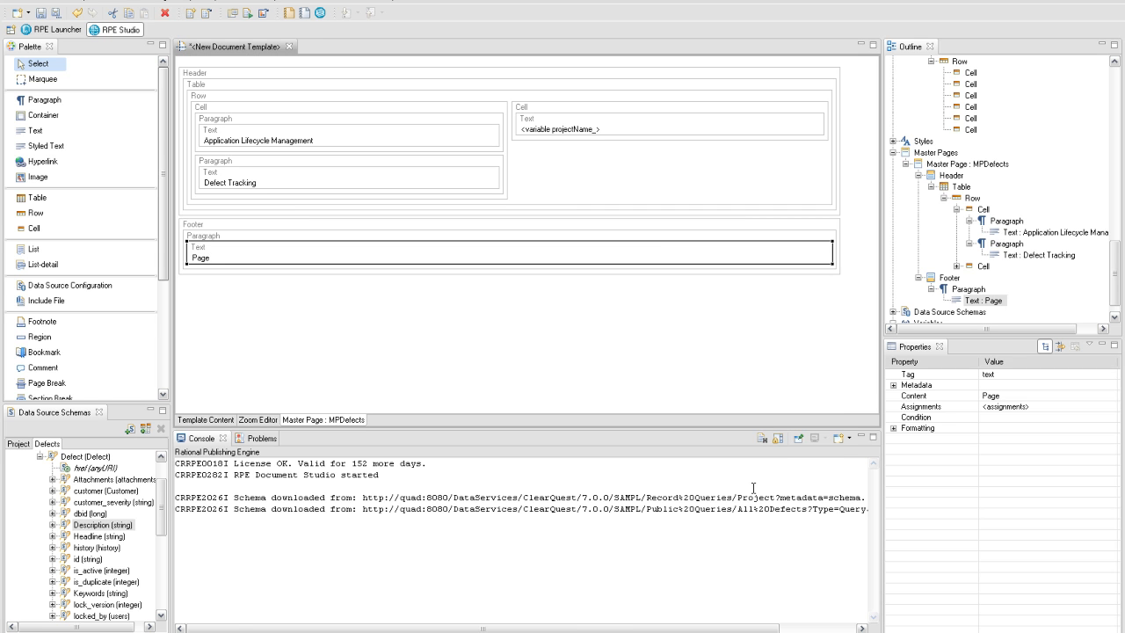
- Append the page number, the text 'of' and the total page count to the footer
{"action": "right_click", "coordinate": [835, 256]}
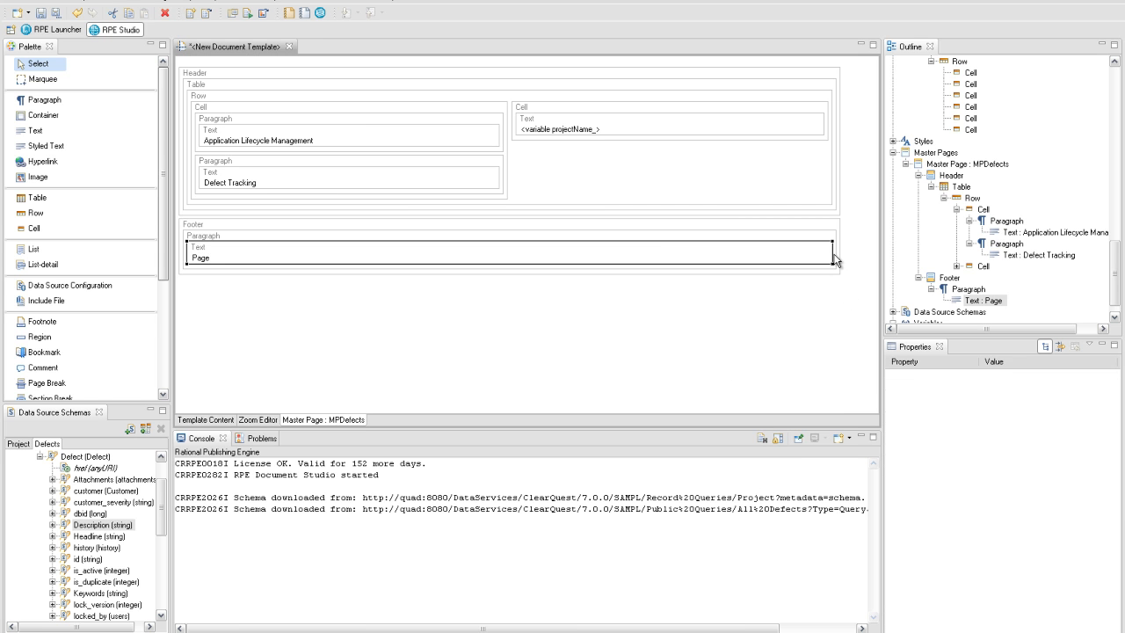
{"action": "mouse_move", "coordinate": [894, 265]}
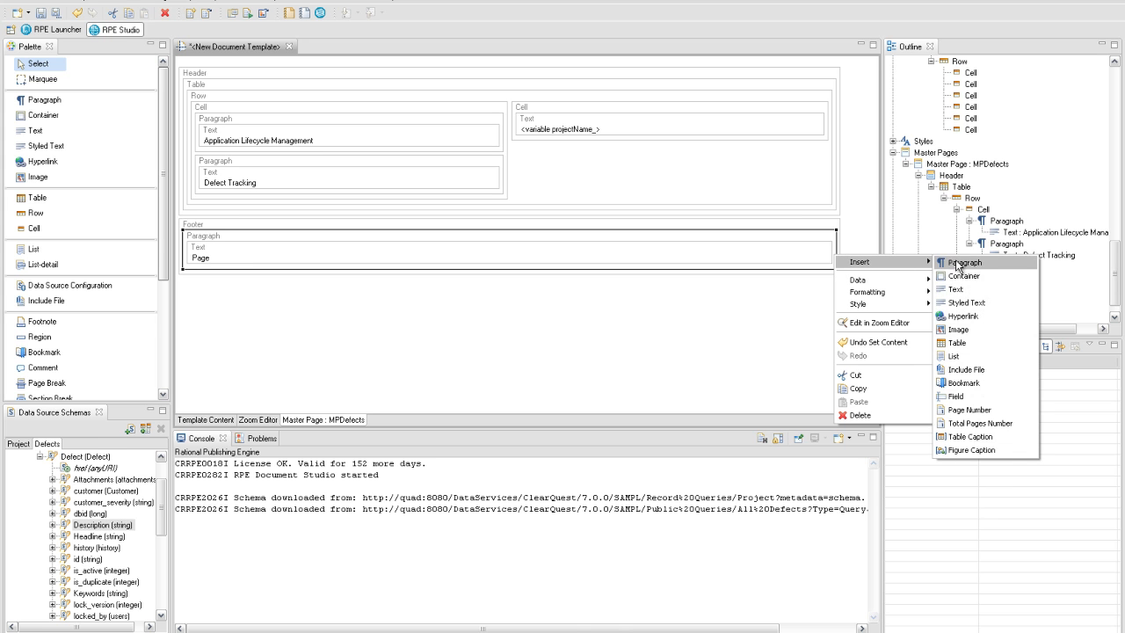
{"action": "left_click", "coordinate": [965, 410]}
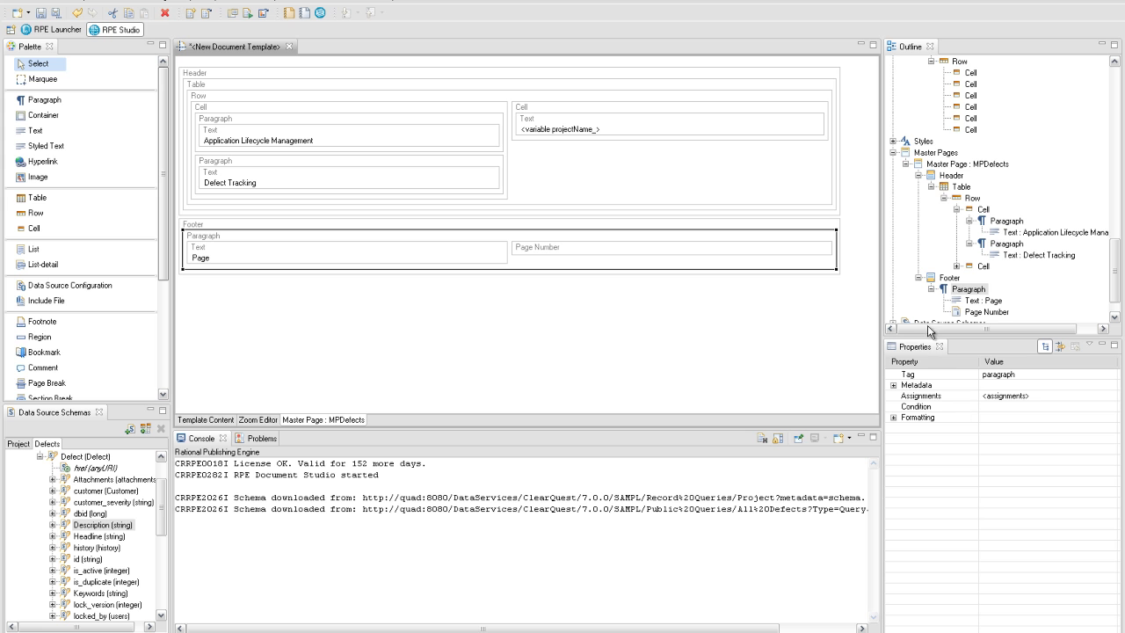
{"action": "right_click", "coordinate": [836, 248]}
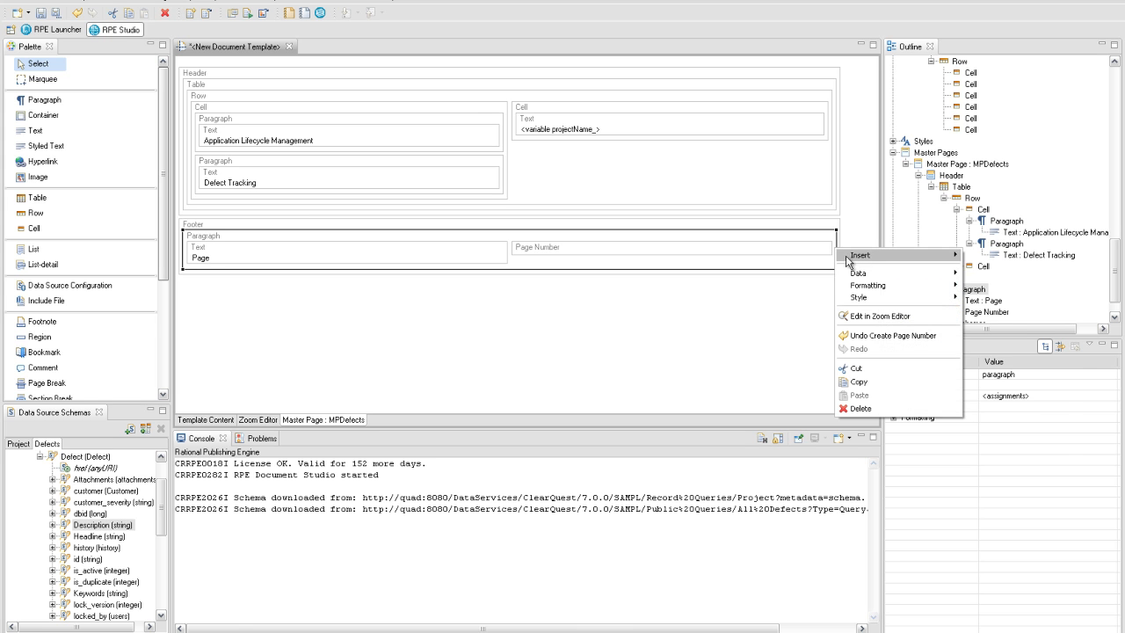
{"action": "mouse_move", "coordinate": [900, 261]}
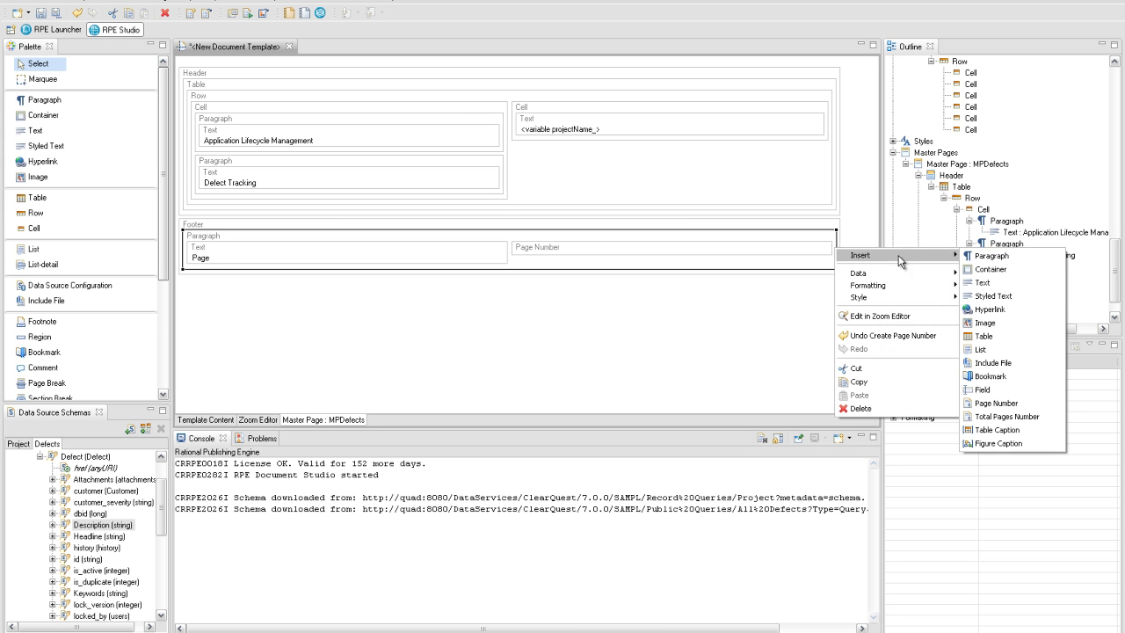
{"action": "left_click", "coordinate": [983, 282]}
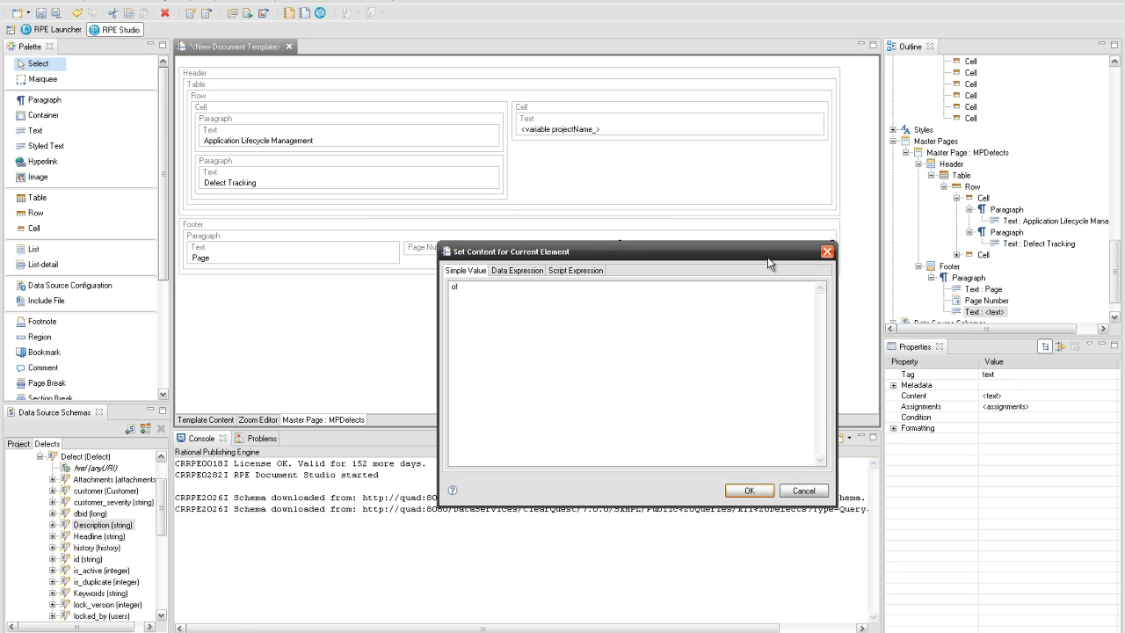
{"action": "left_click", "coordinate": [750, 490]}
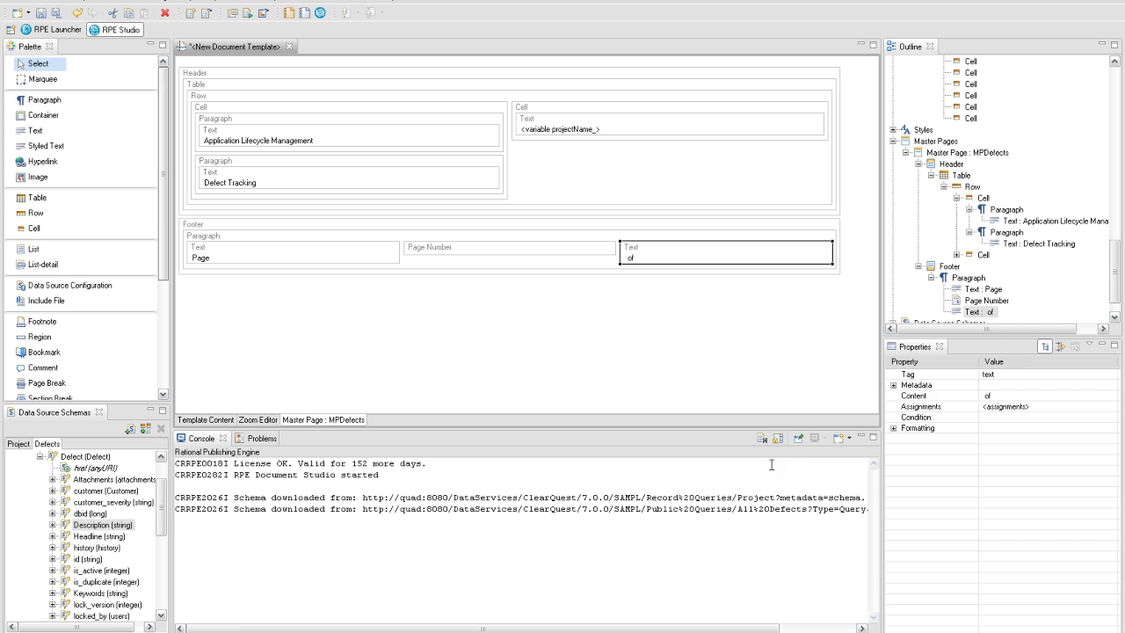
{"action": "right_click", "coordinate": [837, 254]}
{"action": "mouse_move", "coordinate": [890, 263]}
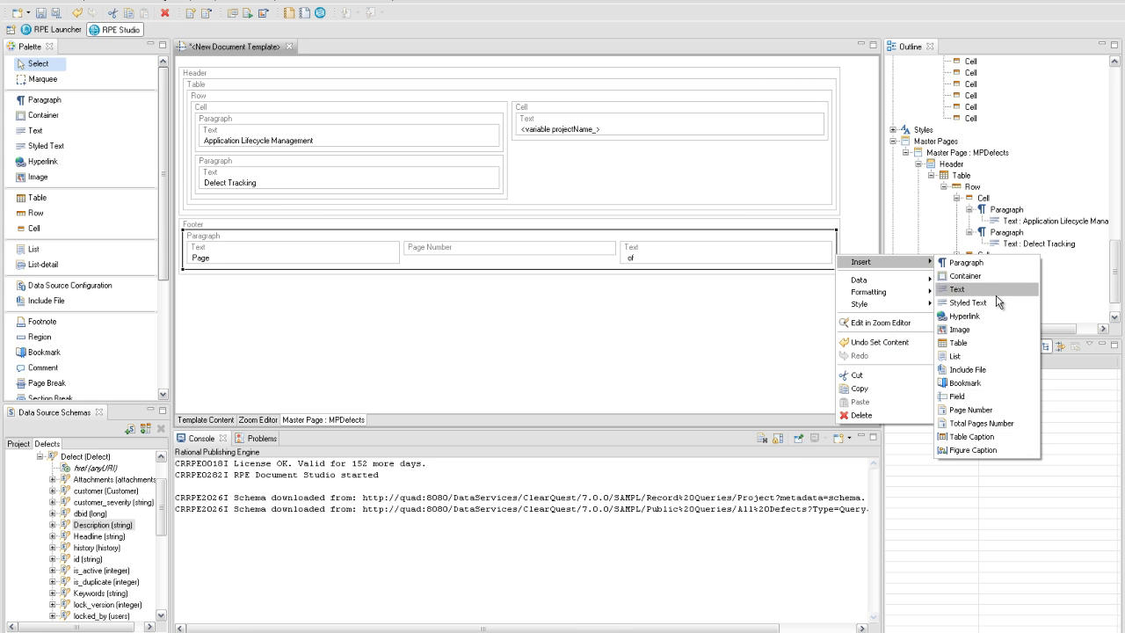
{"action": "left_click", "coordinate": [972, 424]}
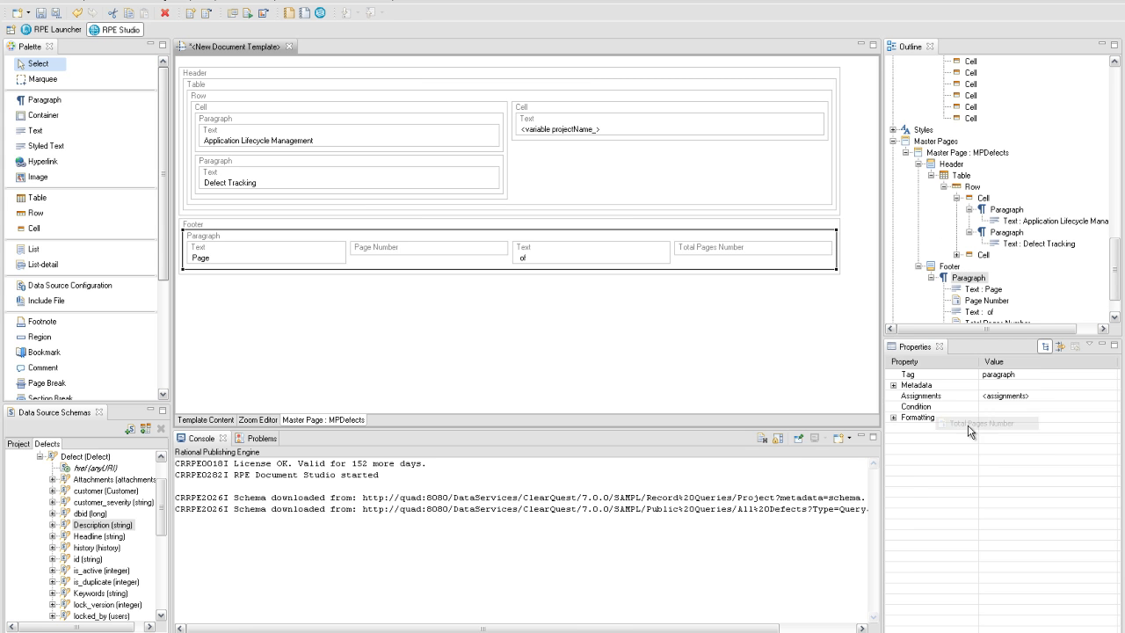
- Set the footer paragraph's alignment to center
{"action": "left_click", "coordinate": [894, 418]}
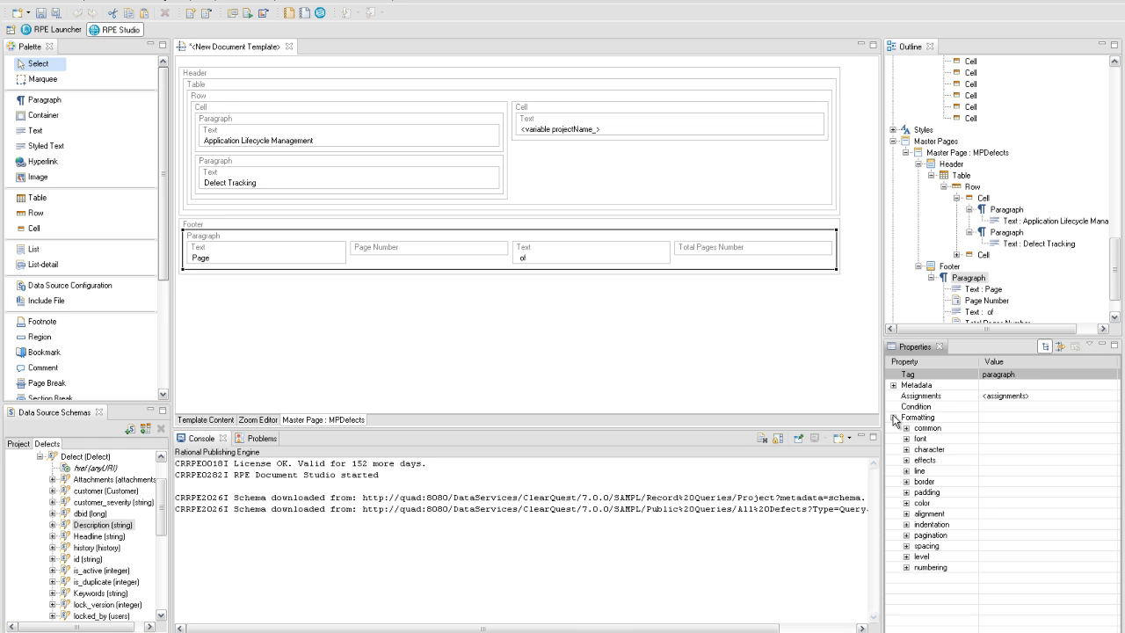
{"action": "left_click", "coordinate": [906, 513]}
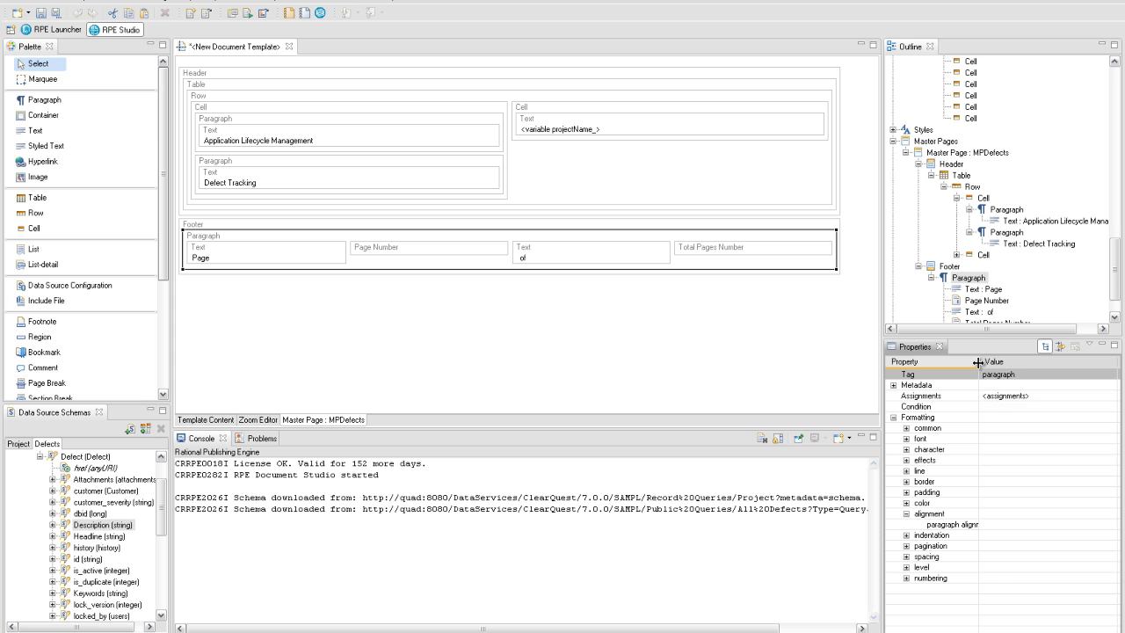
{"action": "left_click_drag", "start_coordinate": [980, 367], "coordinate": [995, 367]}
{"action": "left_click", "coordinate": [1109, 525]}
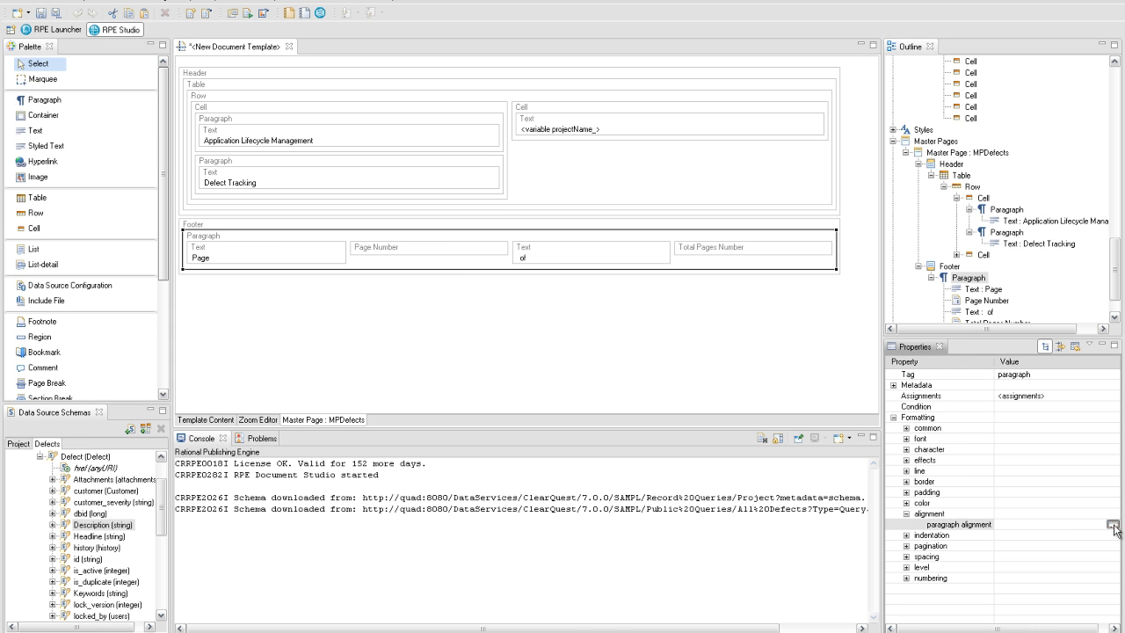
{"action": "left_click", "coordinate": [1113, 524]}
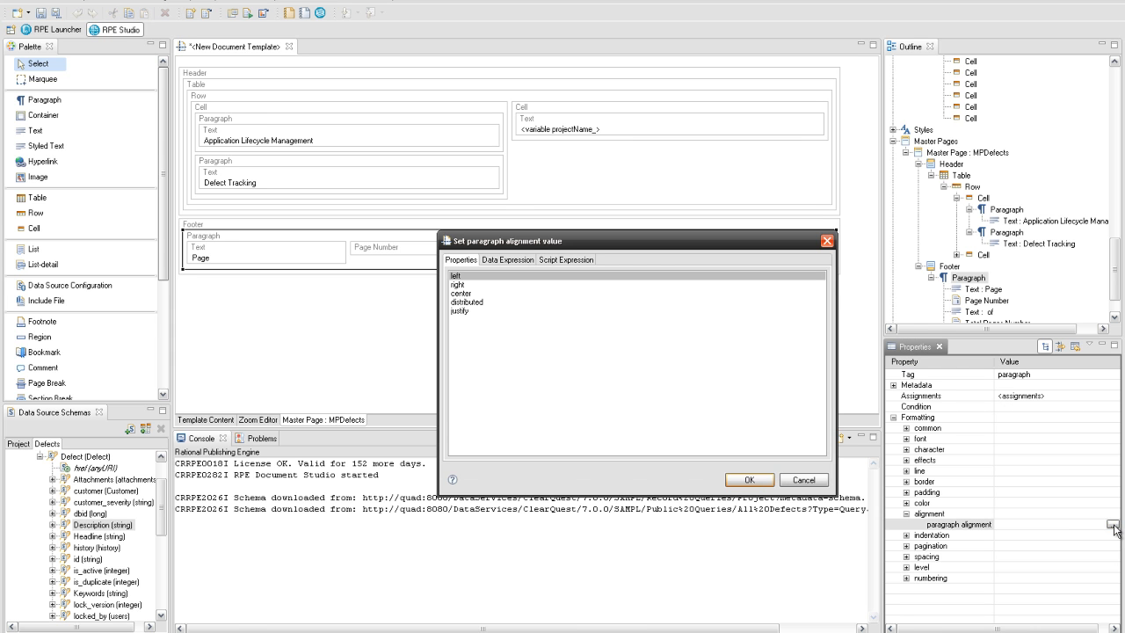
{"action": "left_click", "coordinate": [531, 293]}
{"action": "left_click", "coordinate": [740, 483]}
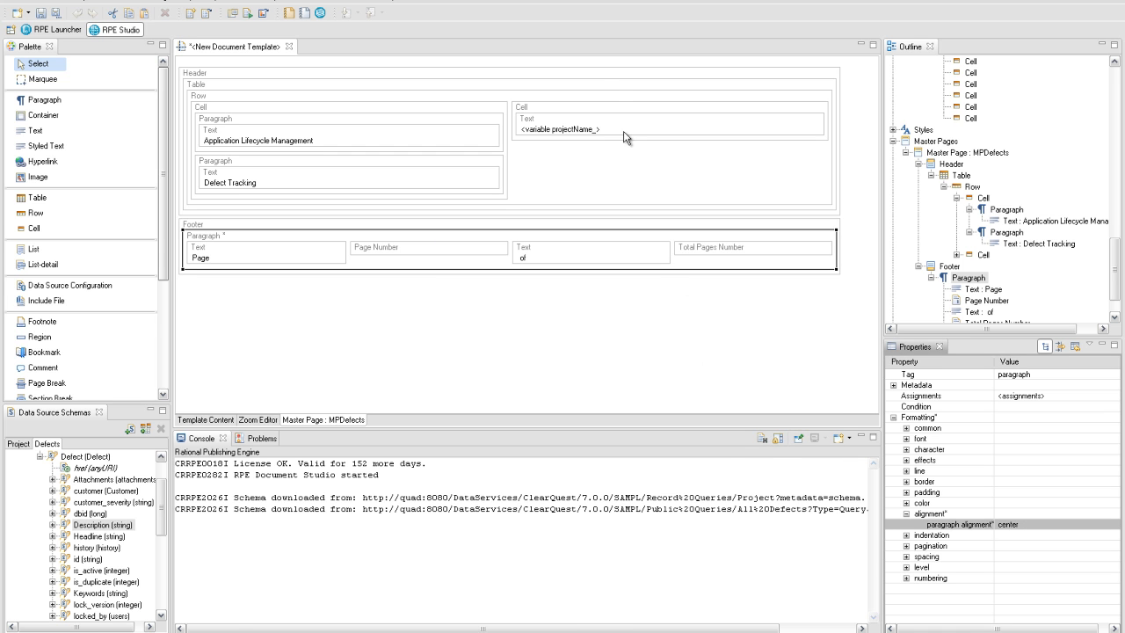
{"action": "left_click", "coordinate": [603, 89]}
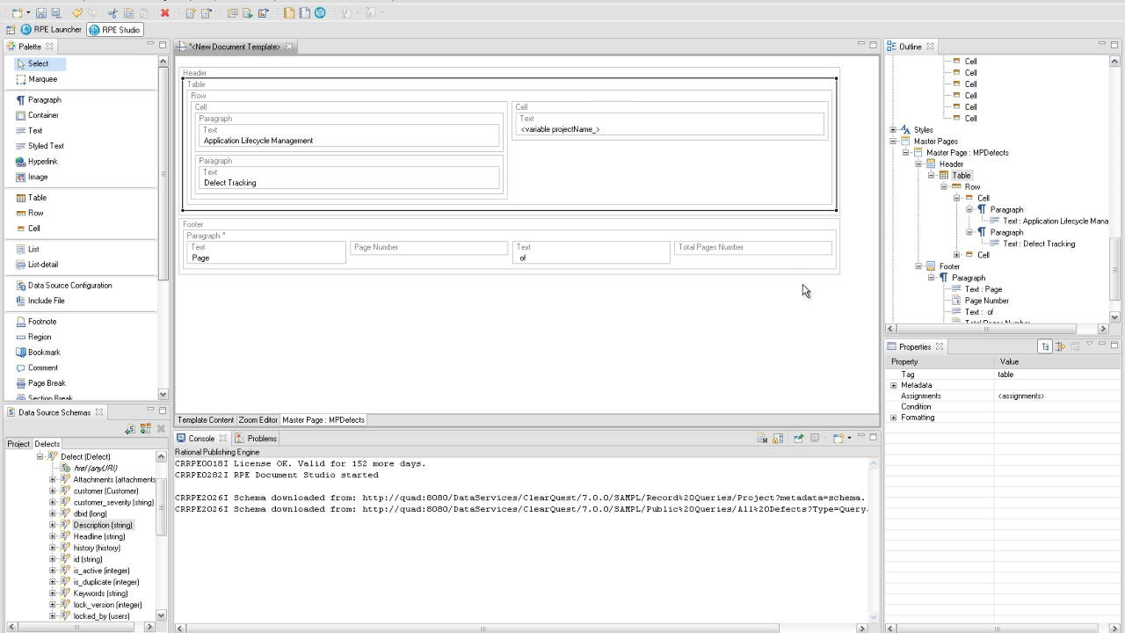
- Set the header table's auto fit to 'autofit to window' and resize to fit contents to false
{"action": "left_click", "coordinate": [893, 417]}
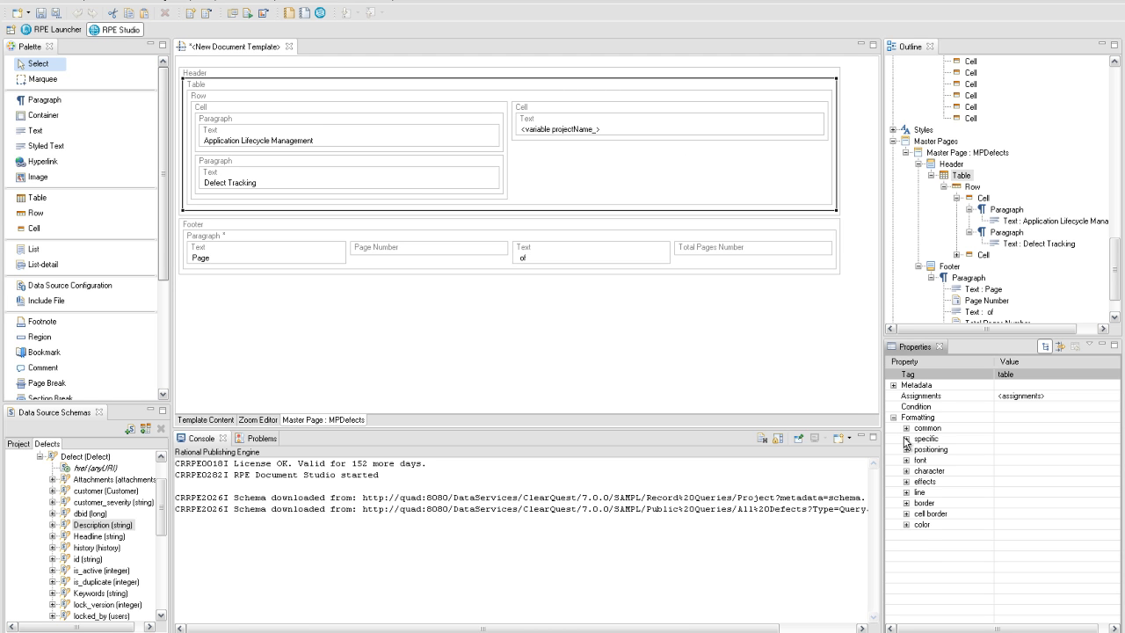
{"action": "left_click", "coordinate": [907, 439]}
{"action": "left_click", "coordinate": [1097, 450]}
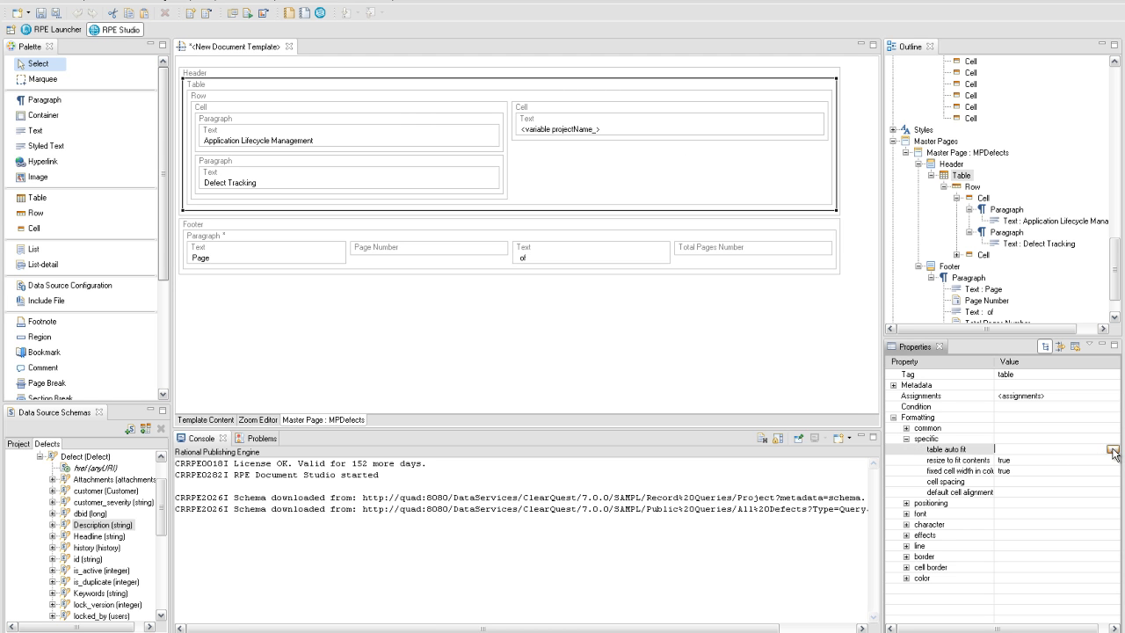
{"action": "left_click", "coordinate": [1113, 449]}
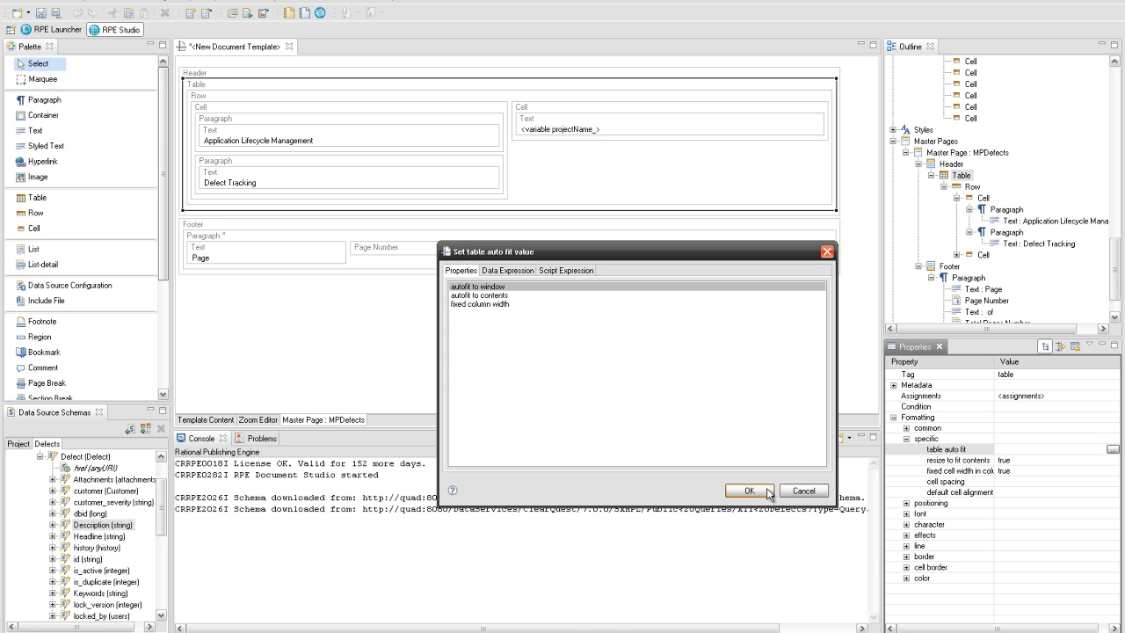
{"action": "left_click", "coordinate": [766, 491]}
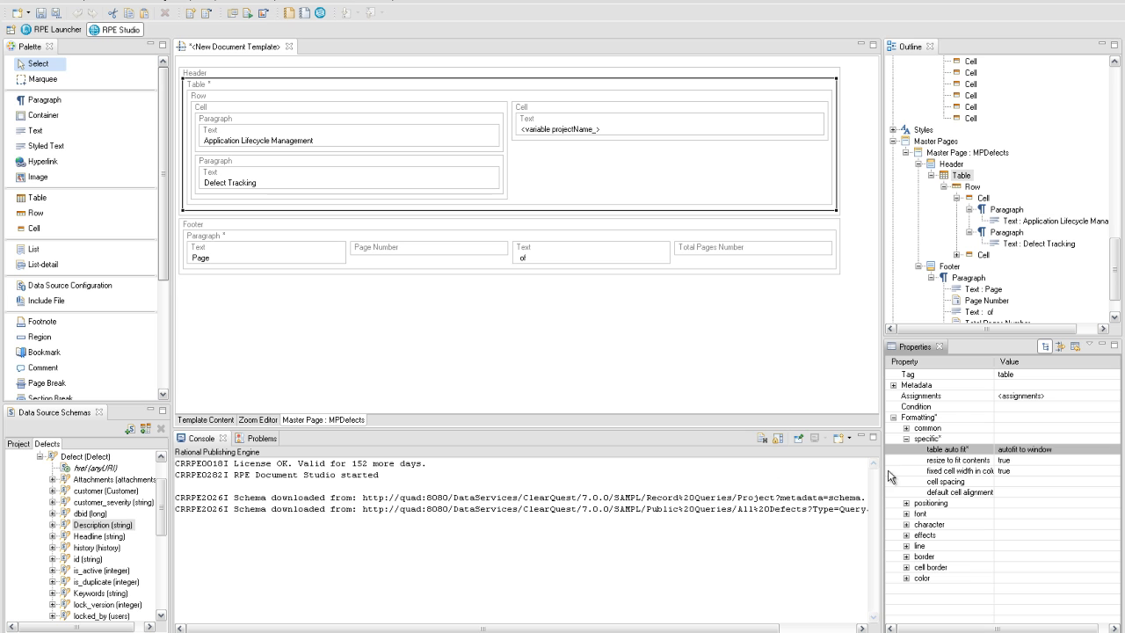
{"action": "left_click", "coordinate": [1113, 460]}
{"action": "left_click", "coordinate": [1113, 461]}
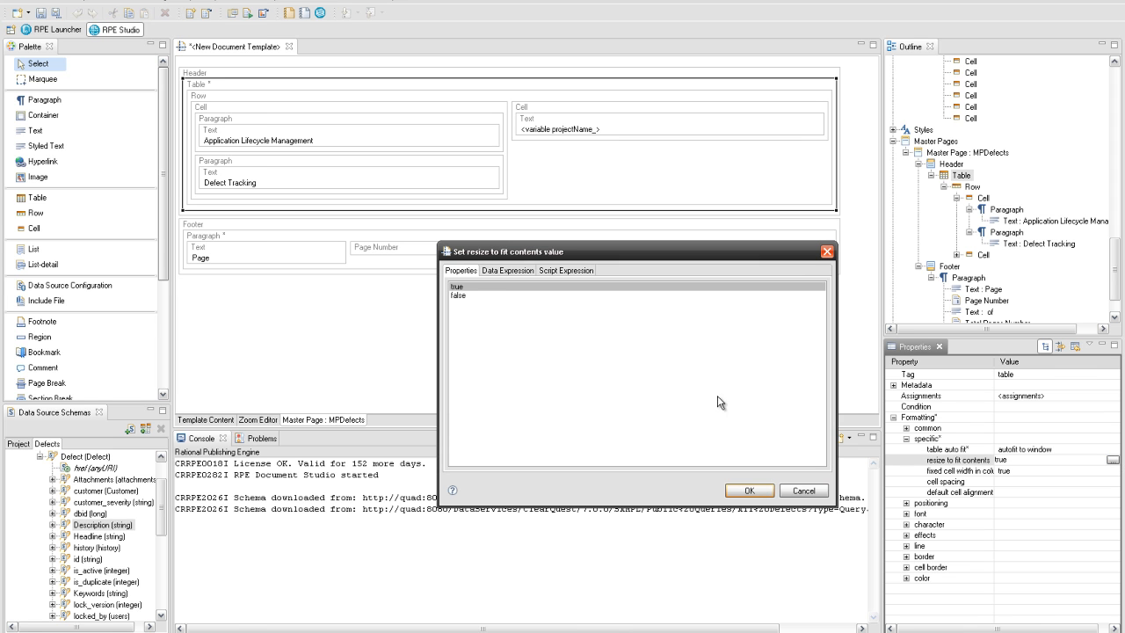
{"action": "left_click", "coordinate": [587, 296]}
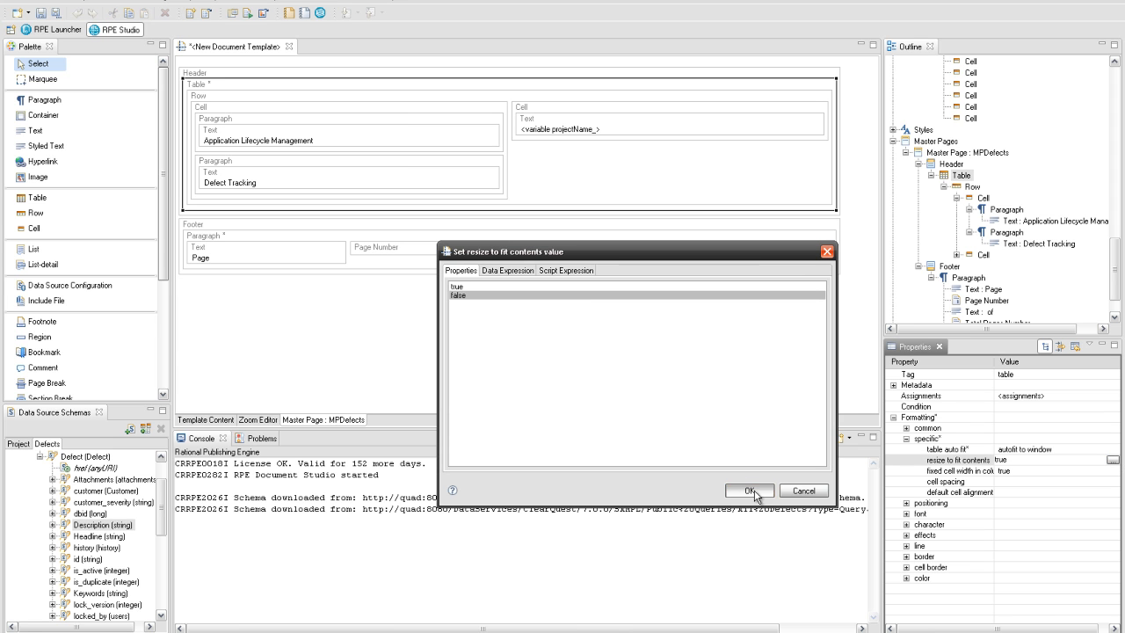
{"action": "left_click", "coordinate": [753, 491]}
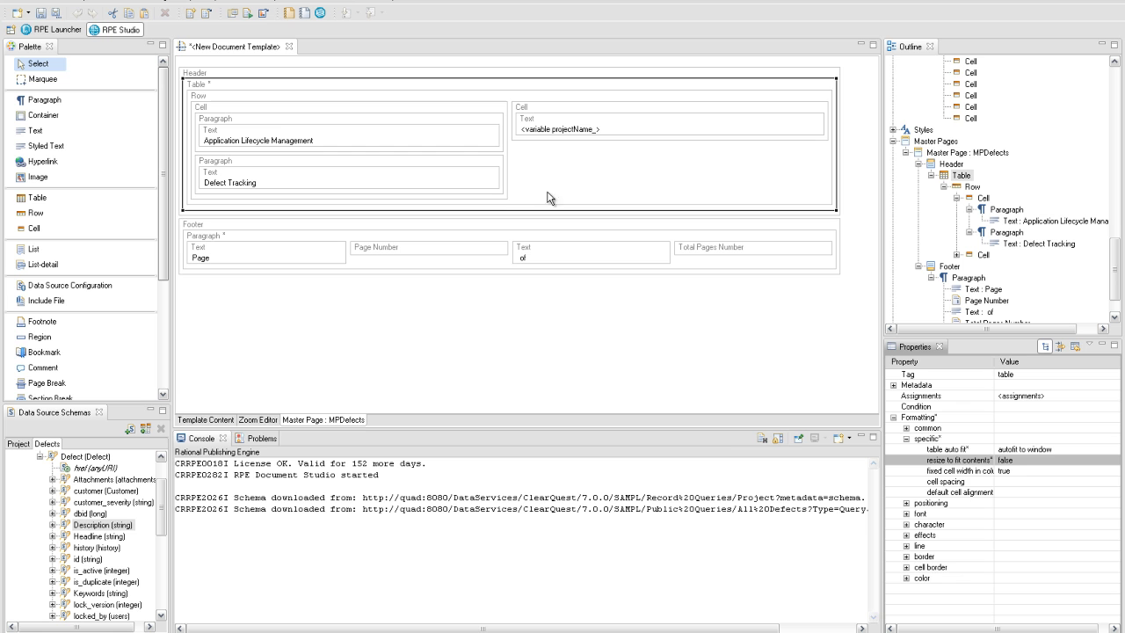
{"action": "left_click", "coordinate": [504, 115]}
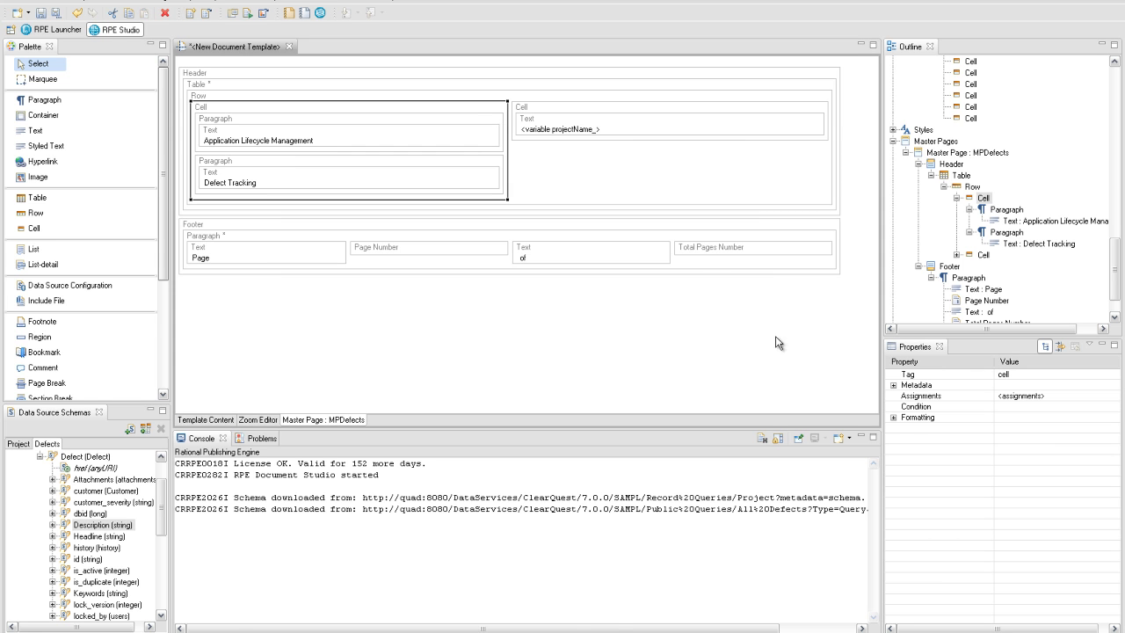
- Give the left header cell top left alignment and a cell width of 325
{"action": "left_click", "coordinate": [894, 418]}
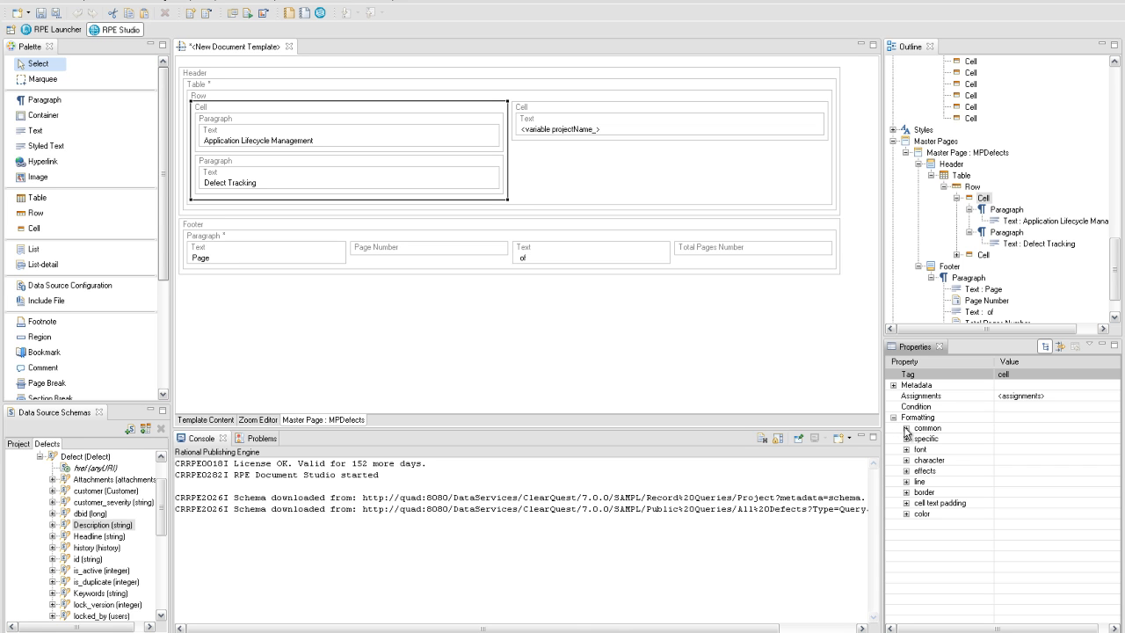
{"action": "left_click", "coordinate": [906, 438]}
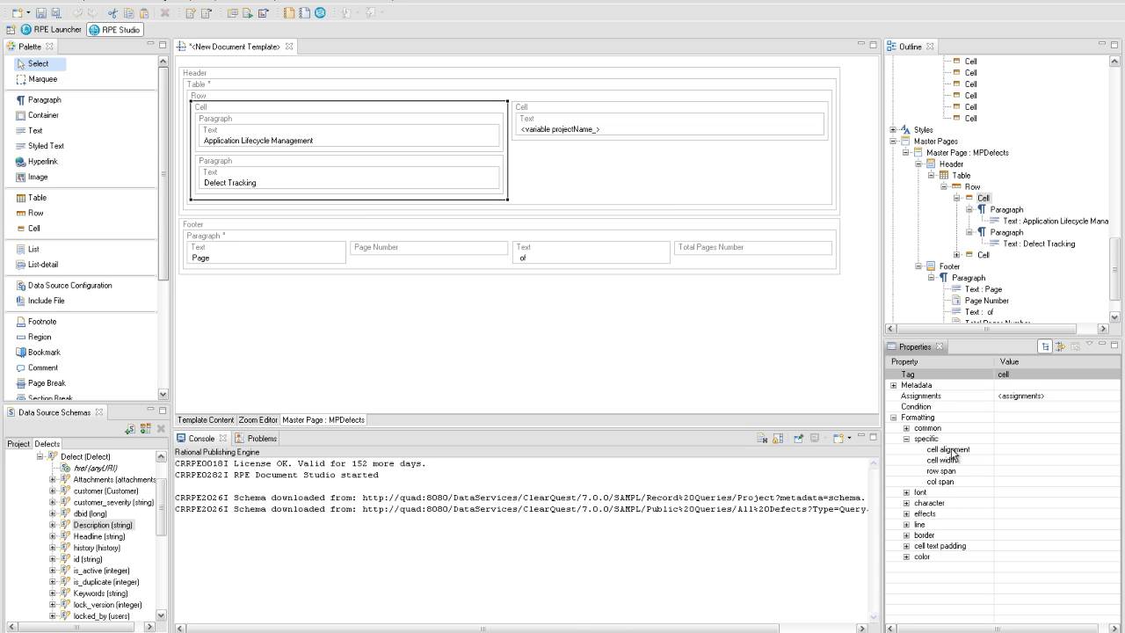
{"action": "left_click", "coordinate": [1114, 449]}
{"action": "left_click", "coordinate": [1113, 450]}
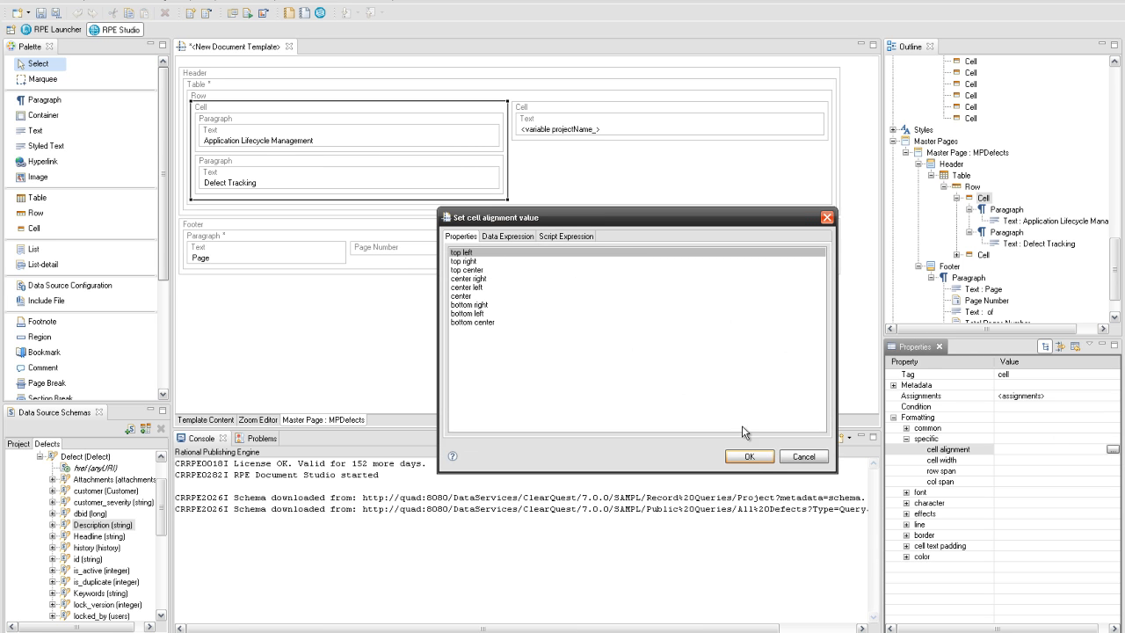
{"action": "left_click", "coordinate": [748, 456]}
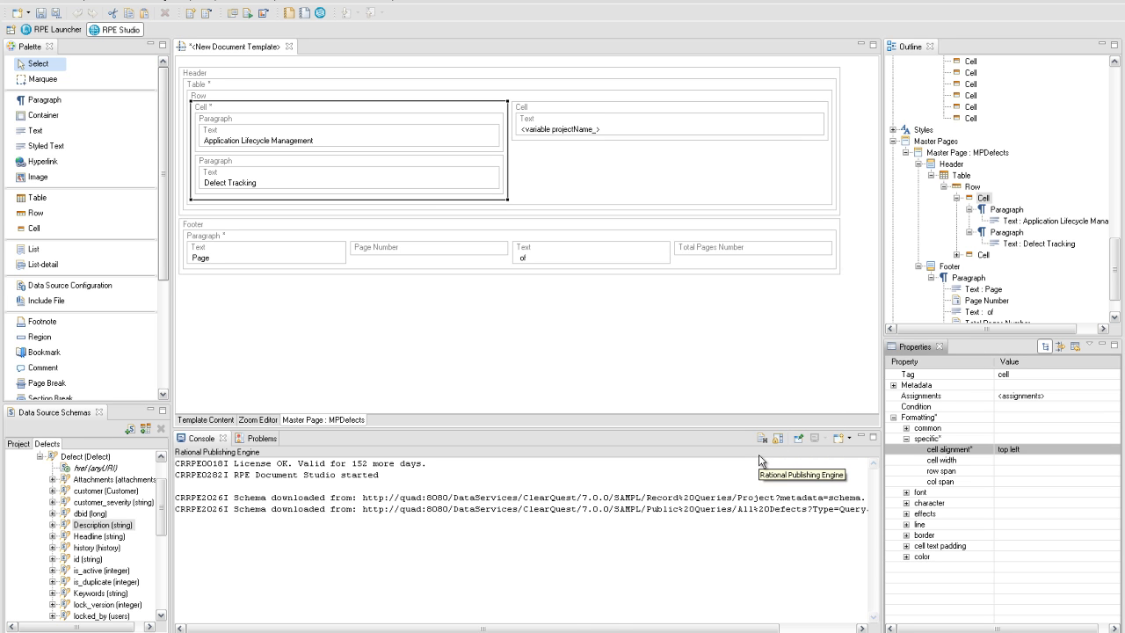
{"action": "left_click", "coordinate": [1035, 461]}
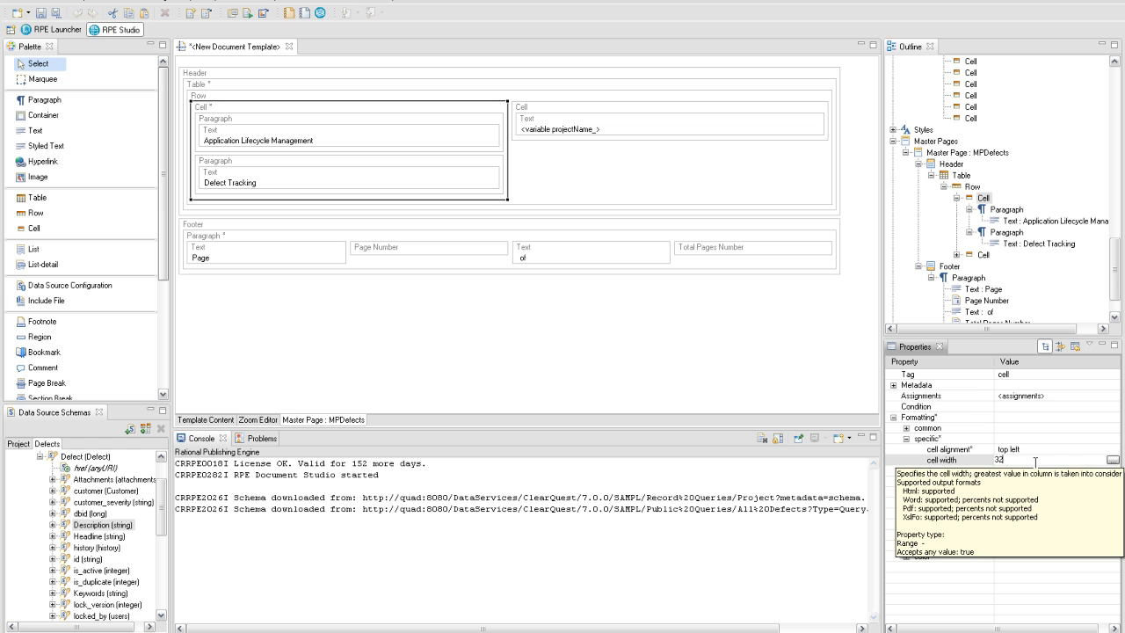
{"action": "key", "text": "Return"}
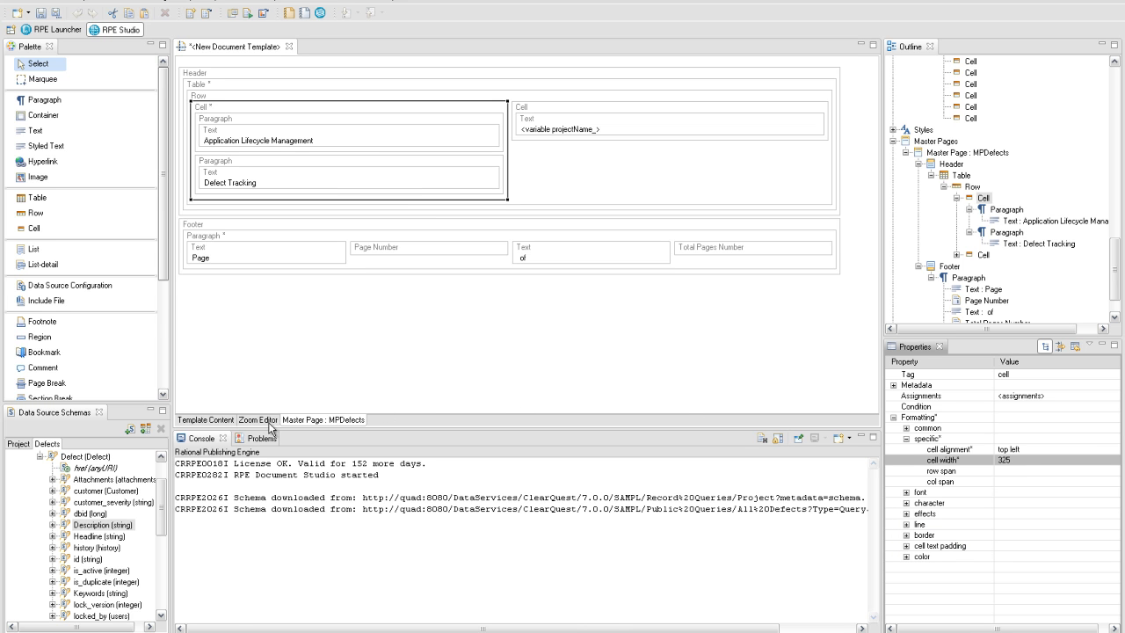
{"action": "left_click", "coordinate": [226, 421]}
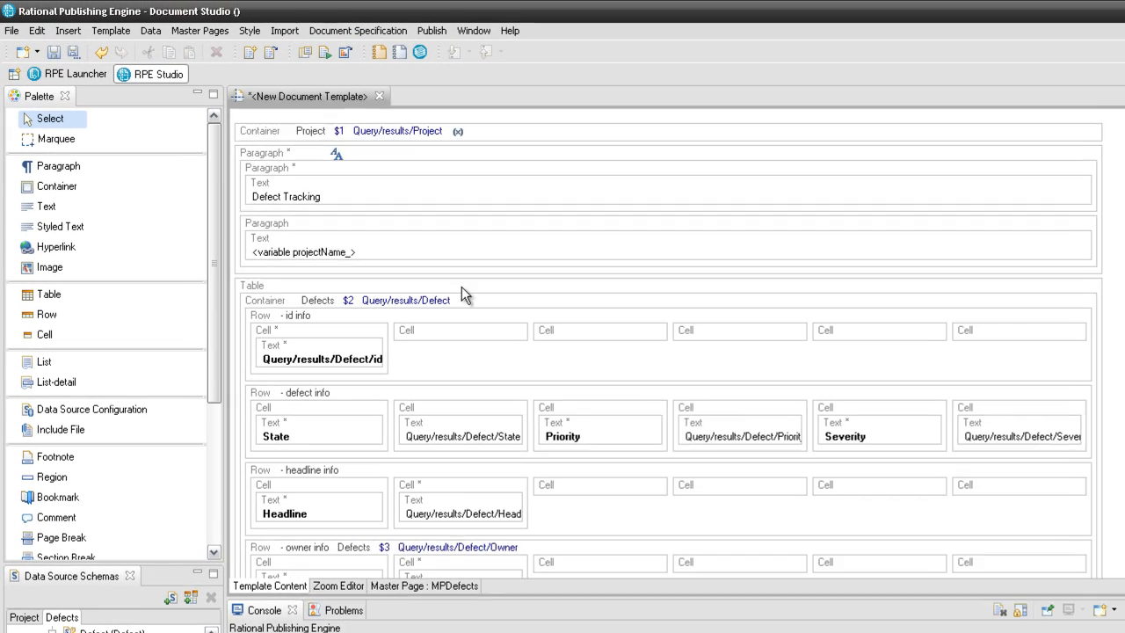
- Apply the MPDefects master page to the Defects table
{"action": "scroll", "coordinate": [461, 287], "scroll_direction": "down", "scroll_amount": 4}
{"action": "right_click", "coordinate": [461, 286]}
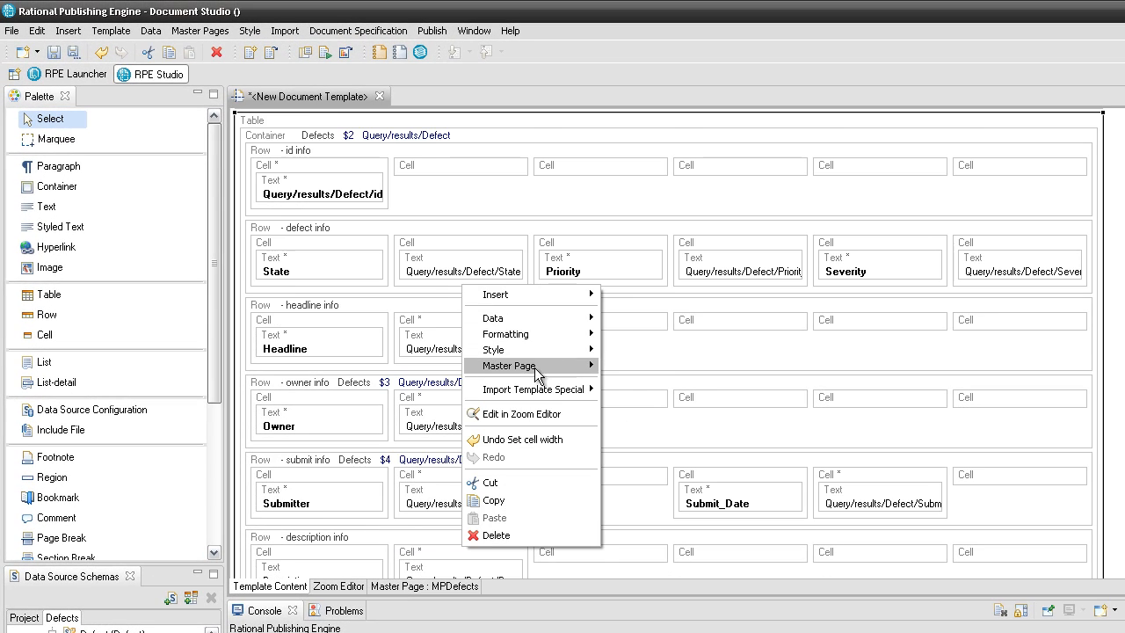
{"action": "mouse_move", "coordinate": [554, 366]}
{"action": "left_click", "coordinate": [633, 367]}
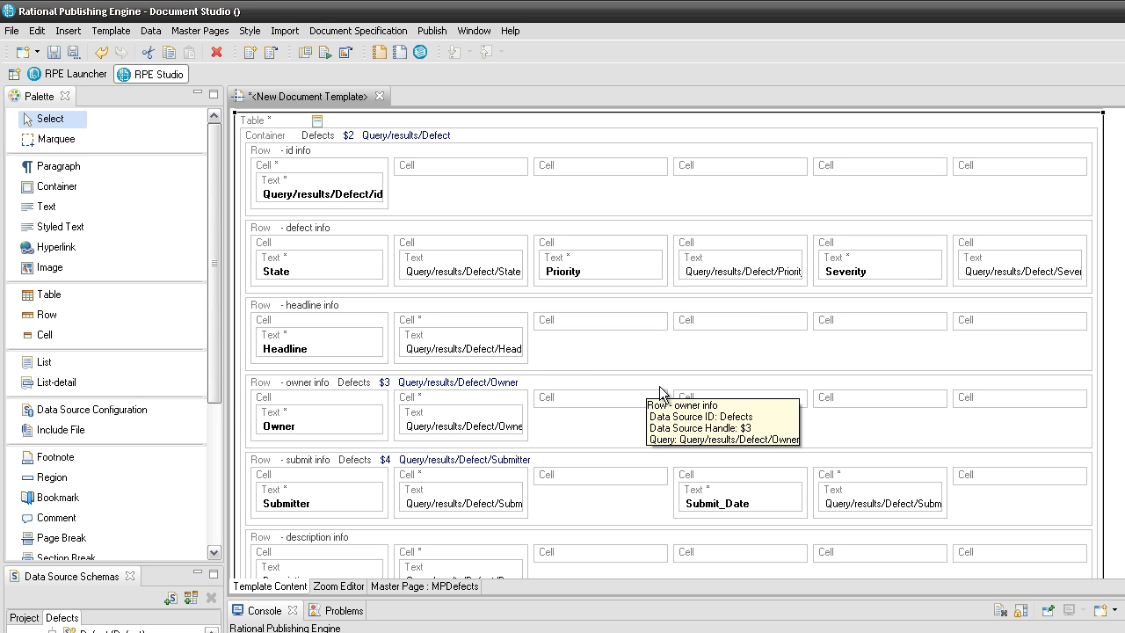
- Save the template as template.dta in Z:\reporting_arena\templates\ClearQuest
{"action": "left_click", "coordinate": [53, 51]}
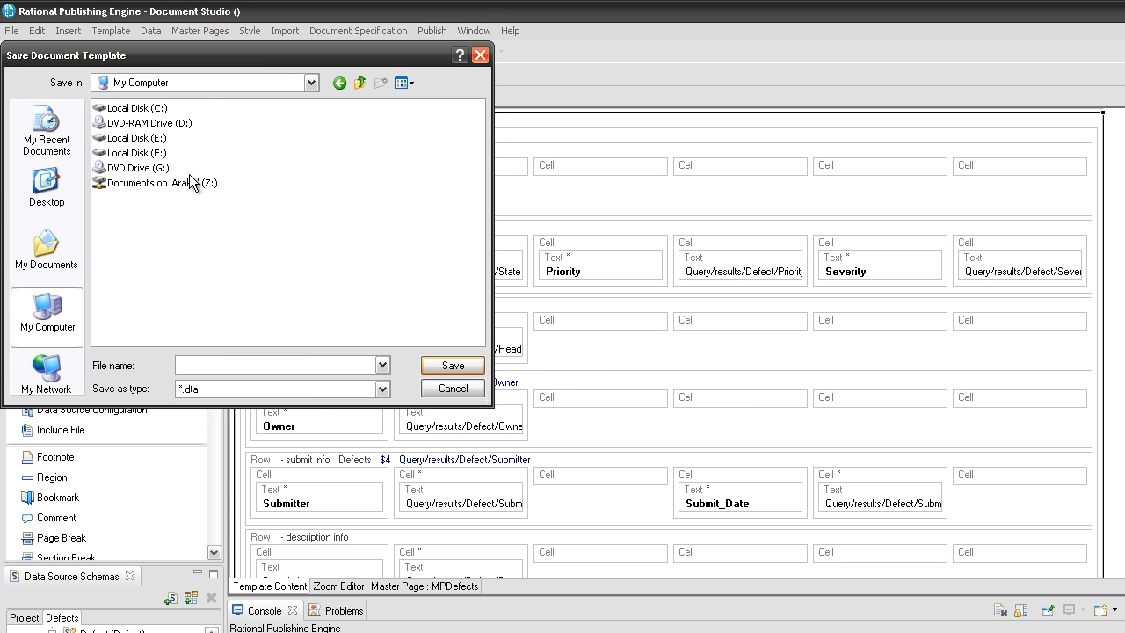
{"action": "double_click", "coordinate": [189, 182]}
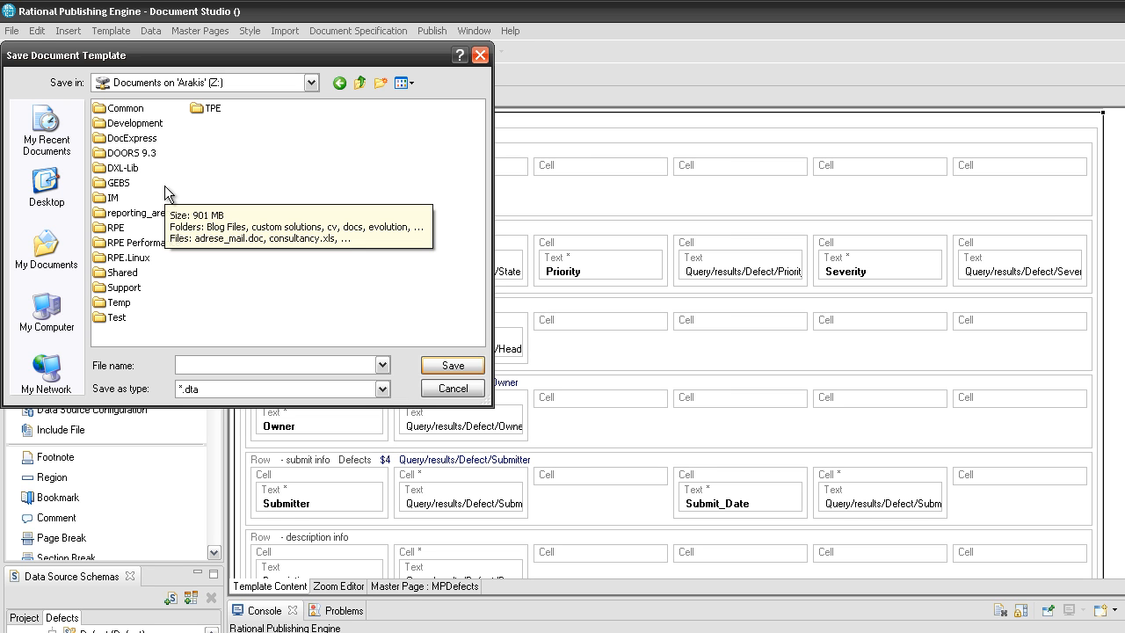
{"action": "double_click", "coordinate": [151, 212]}
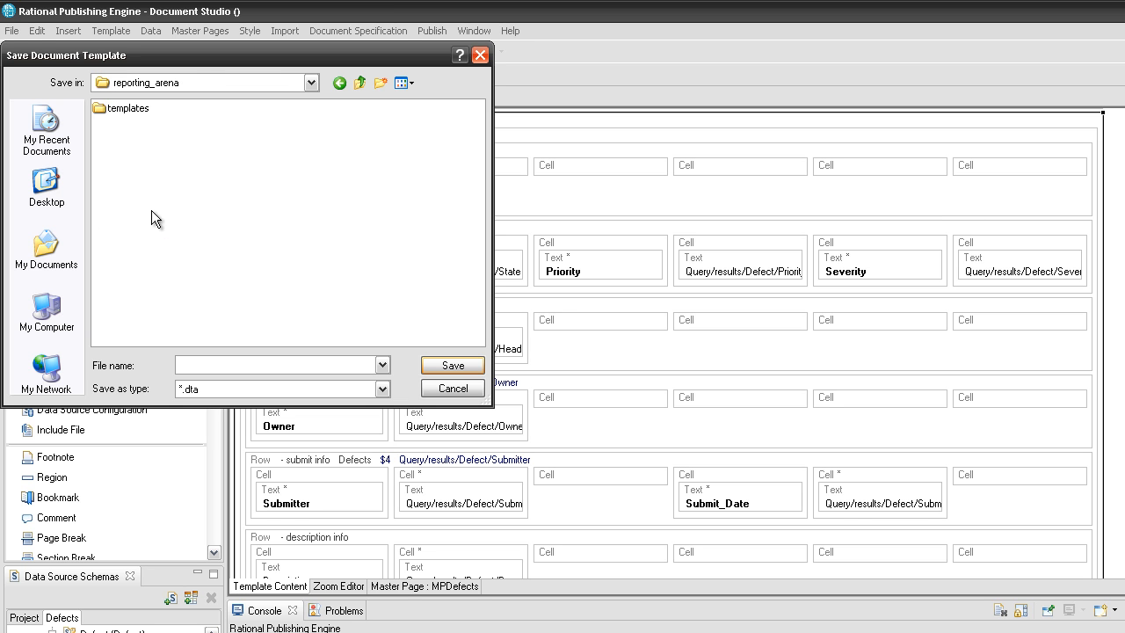
{"action": "double_click", "coordinate": [130, 108]}
{"action": "type", "text": "template"}
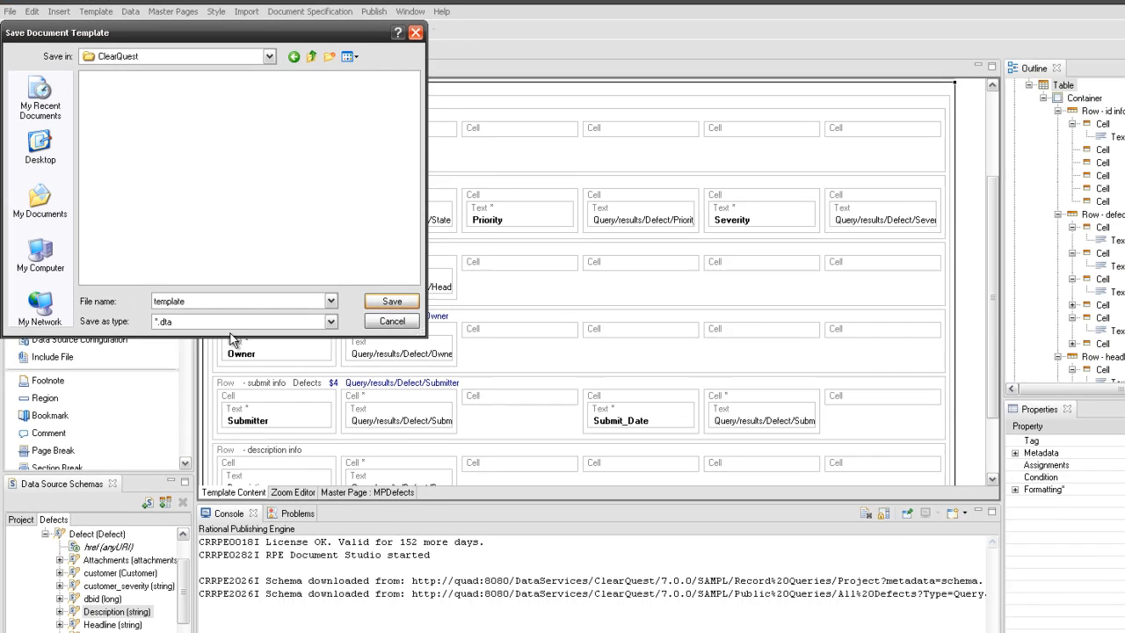
{"action": "left_click", "coordinate": [350, 253]}
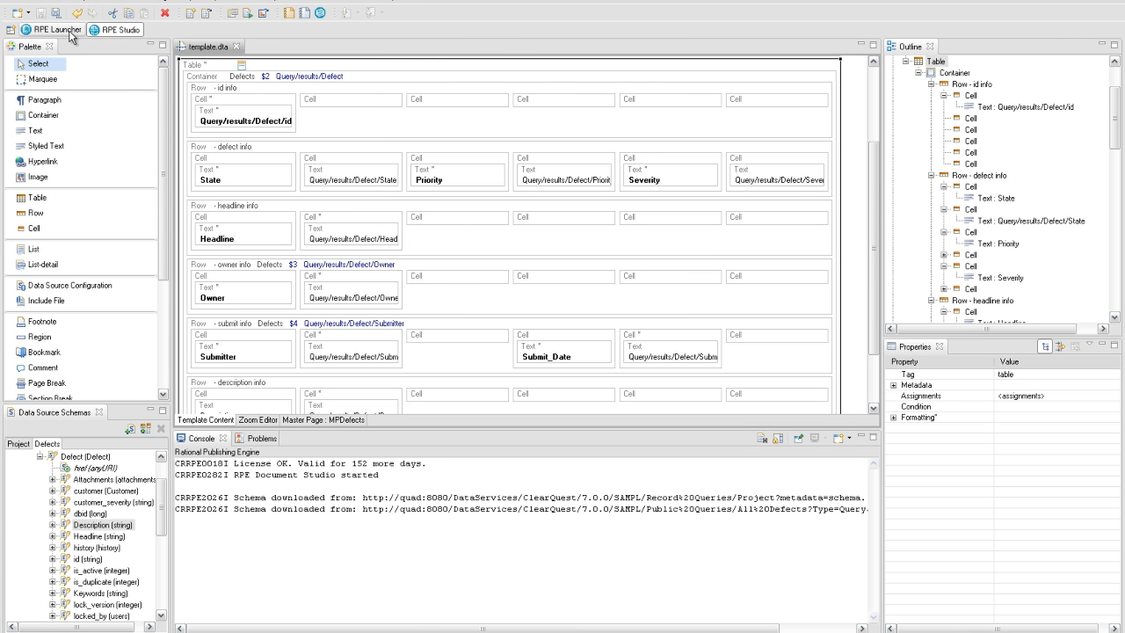
- In the document specification, start REST discovery for the Project data source using Basic authentication
{"action": "left_click", "coordinate": [55, 29]}
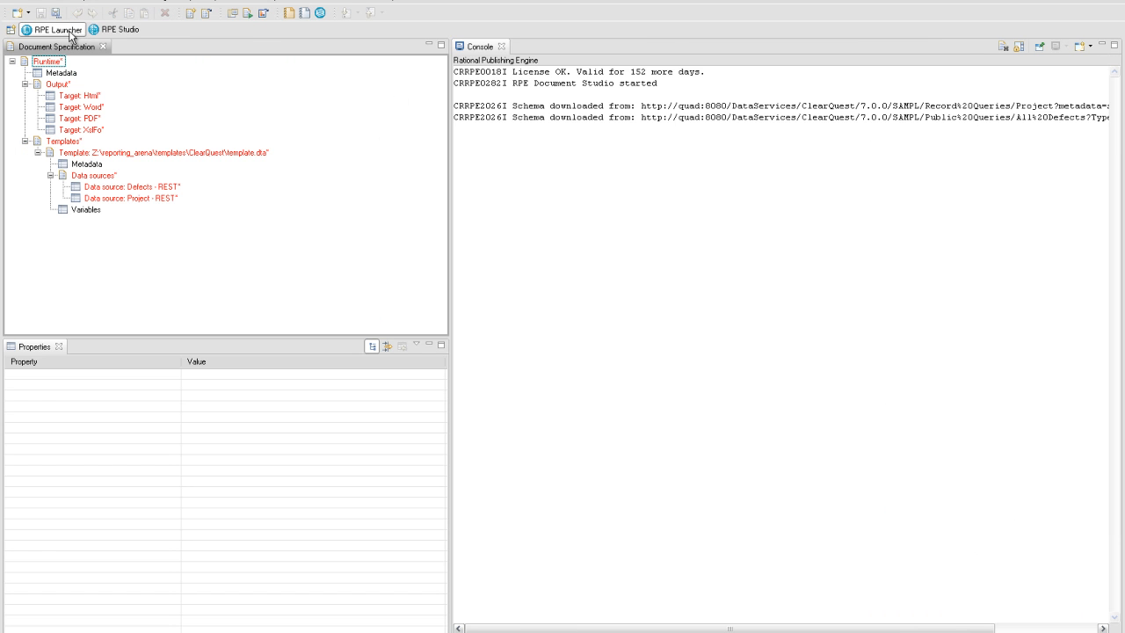
{"action": "right_click", "coordinate": [138, 200]}
{"action": "left_click", "coordinate": [185, 209]}
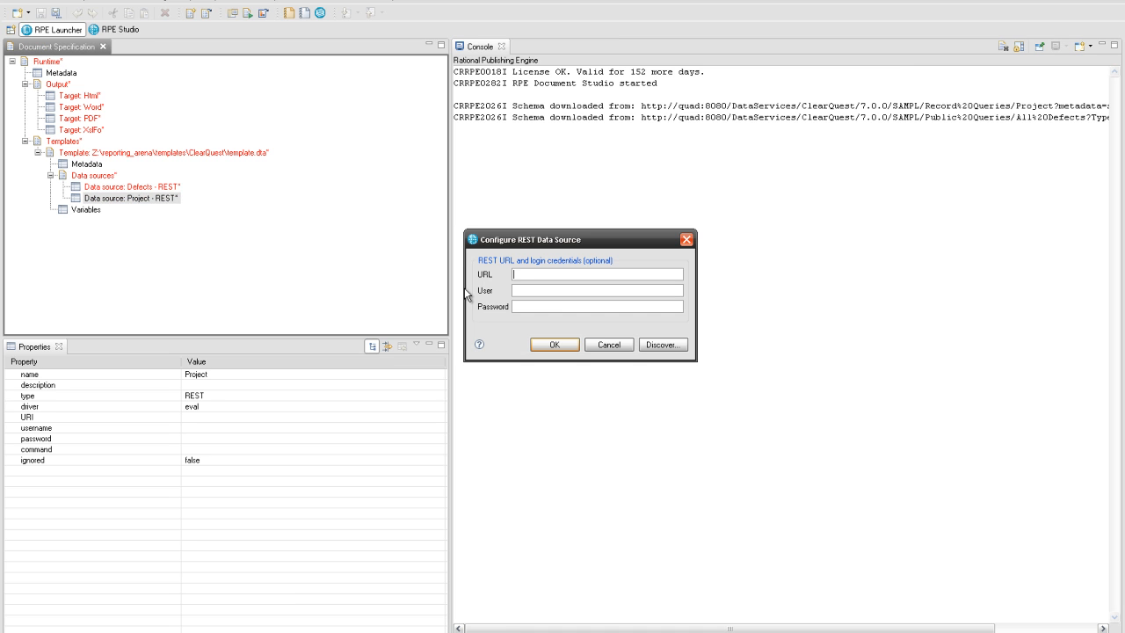
{"action": "left_click", "coordinate": [667, 345]}
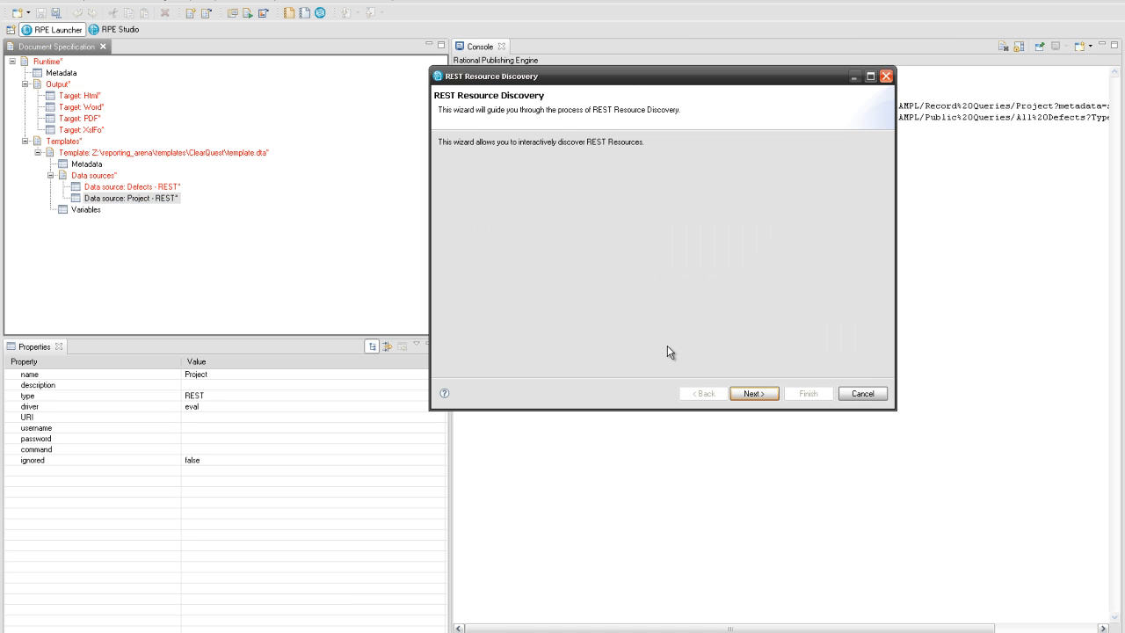
{"action": "left_click", "coordinate": [750, 394]}
{"action": "left_click", "coordinate": [558, 205]}
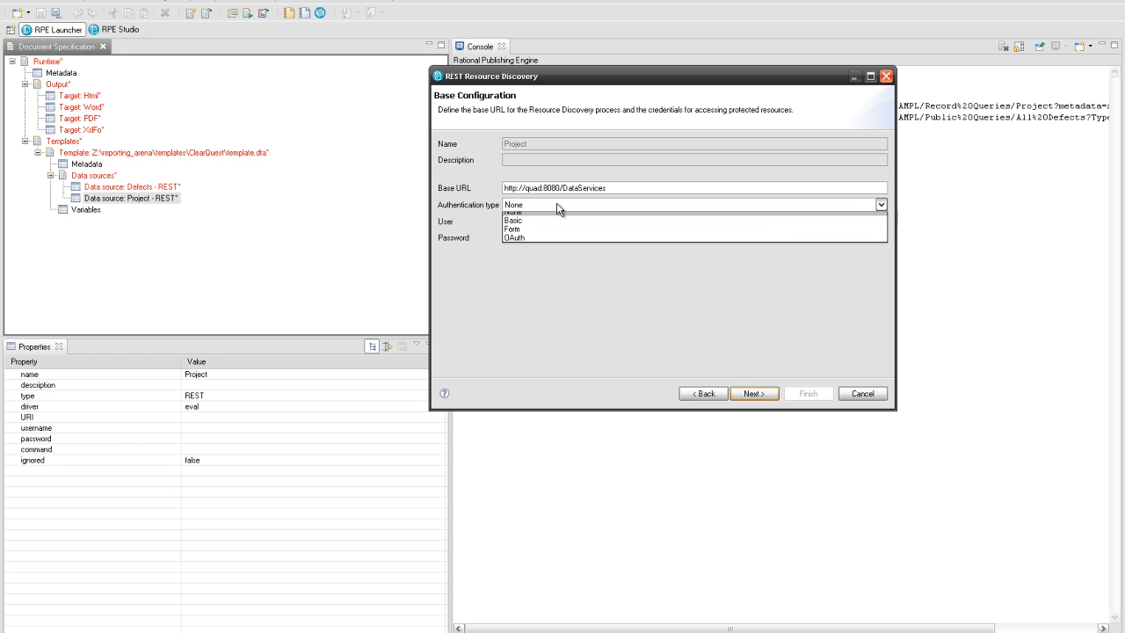
{"action": "left_click", "coordinate": [552, 221]}
{"action": "left_click", "coordinate": [552, 222]}
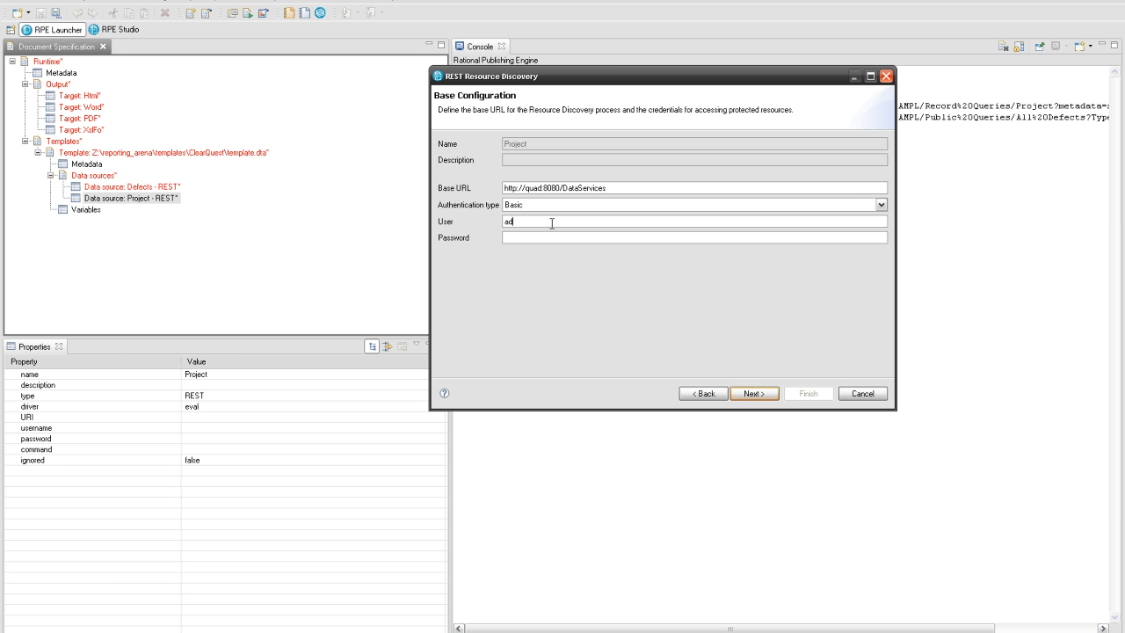
{"action": "key", "text": "Return"}
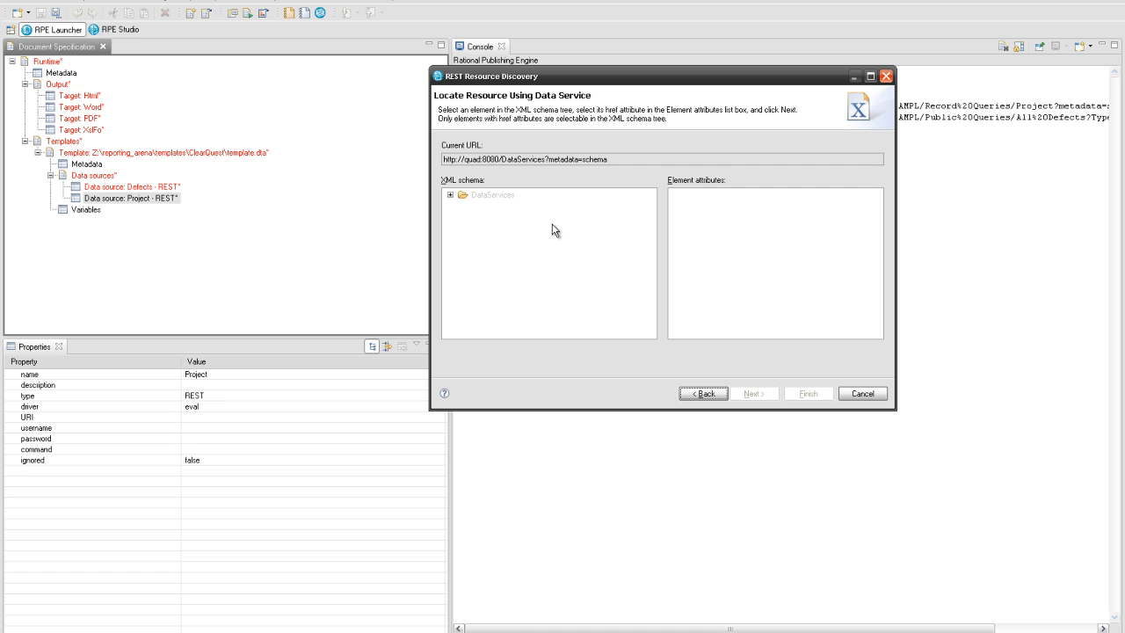
- Follow the DataServices Adaptor href and continue from the ClearQuest URL
{"action": "left_click", "coordinate": [450, 194]}
{"action": "left_click", "coordinate": [463, 205]}
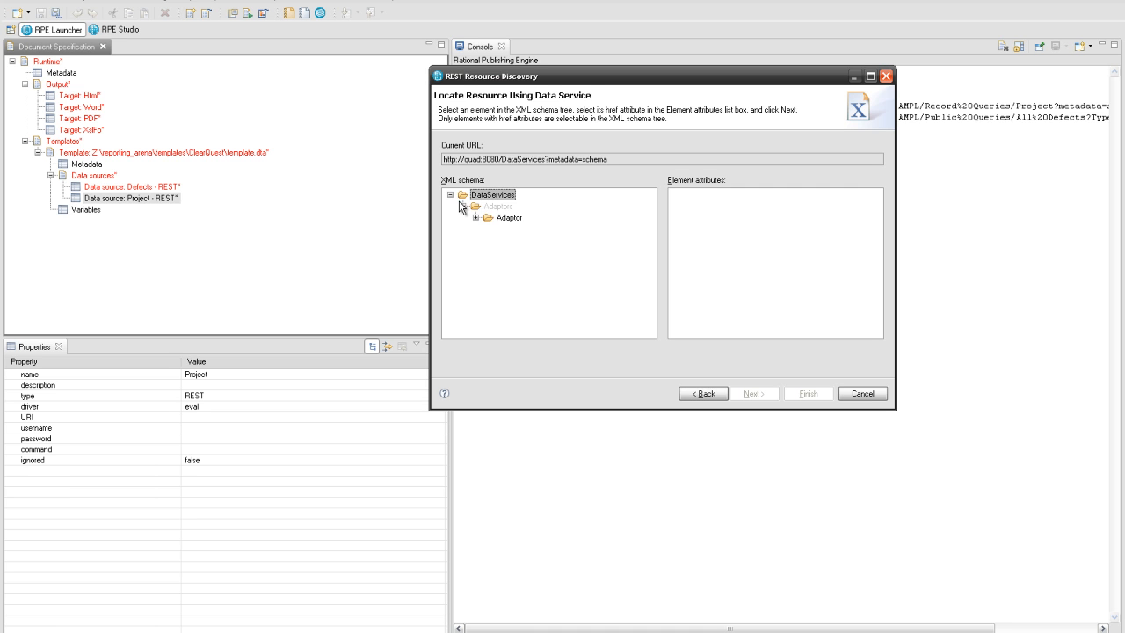
{"action": "left_click", "coordinate": [492, 219]}
{"action": "left_click", "coordinate": [678, 240]}
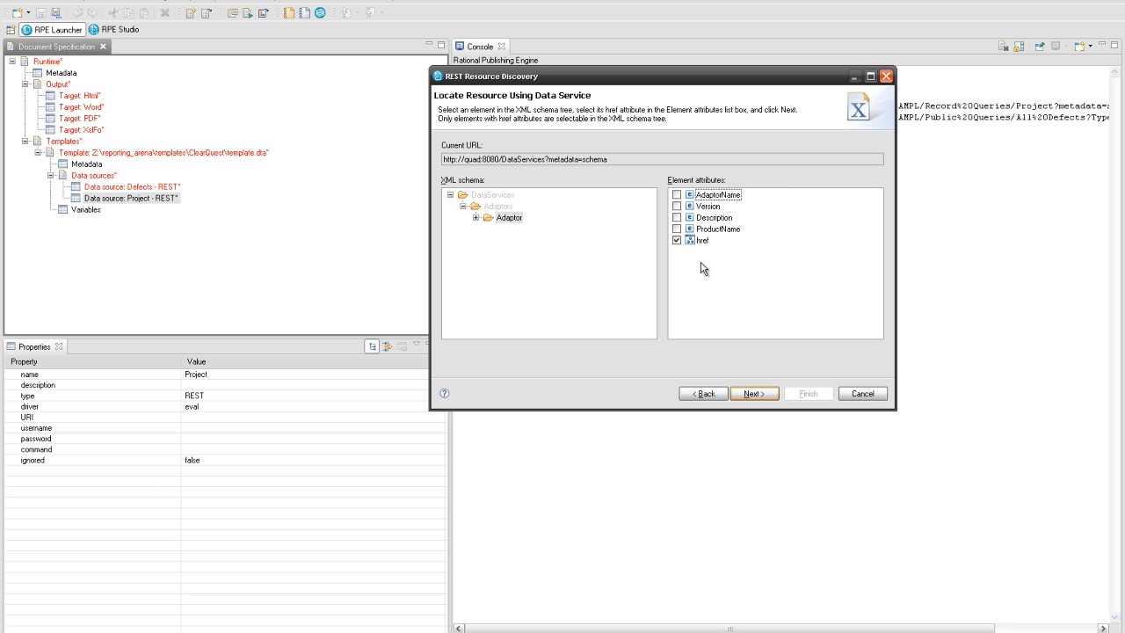
{"action": "left_click", "coordinate": [753, 394]}
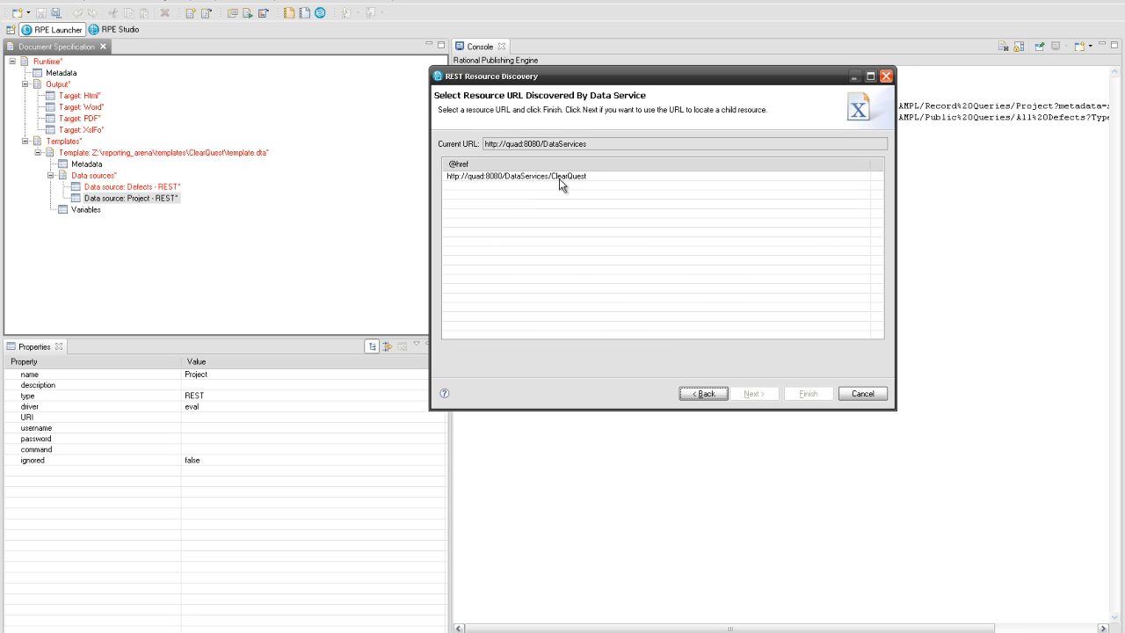
{"action": "left_click", "coordinate": [563, 178]}
{"action": "left_click", "coordinate": [745, 394]}
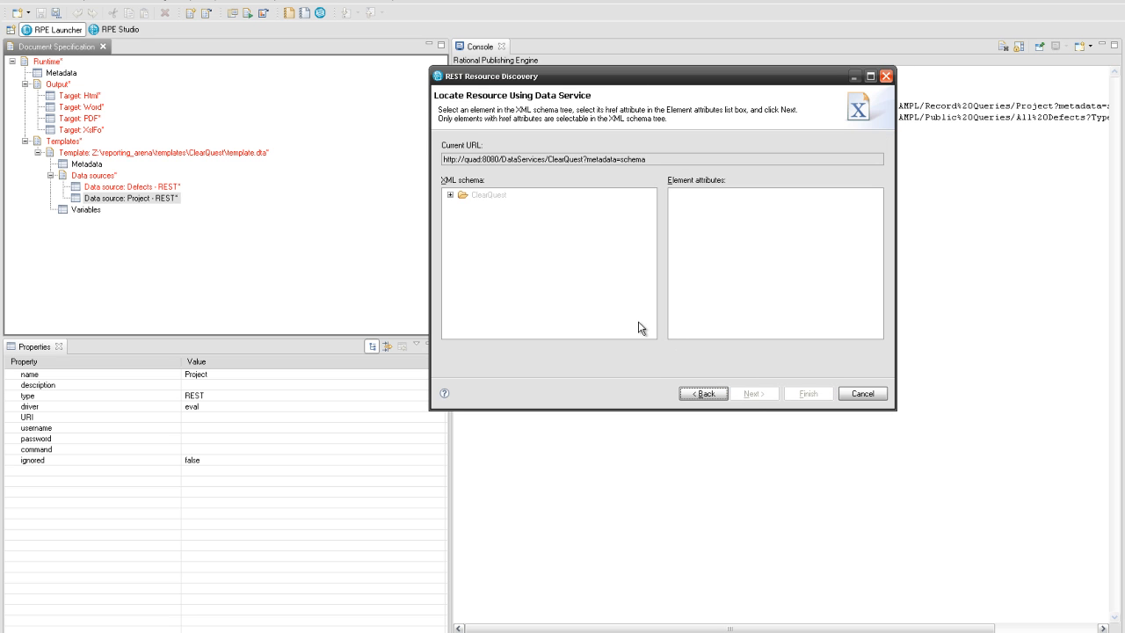
- Follow the ClearQuest DBSet href and continue from the 7.0.0 URL
{"action": "left_click", "coordinate": [450, 194]}
{"action": "left_click", "coordinate": [462, 206]}
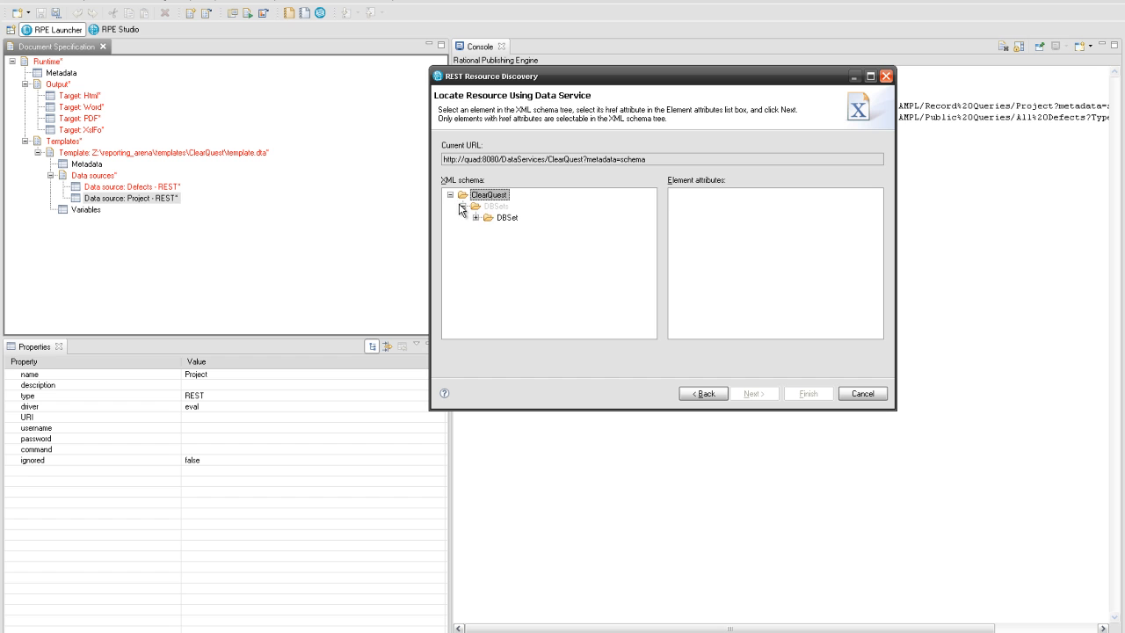
{"action": "left_click", "coordinate": [493, 217]}
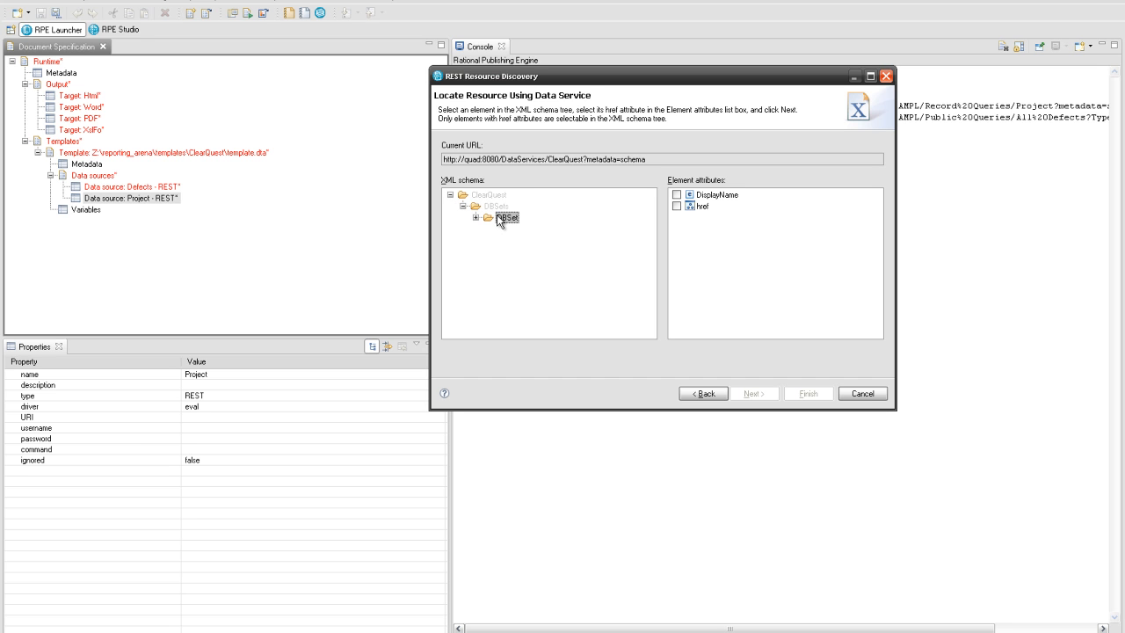
{"action": "left_click", "coordinate": [676, 206]}
{"action": "left_click", "coordinate": [748, 394]}
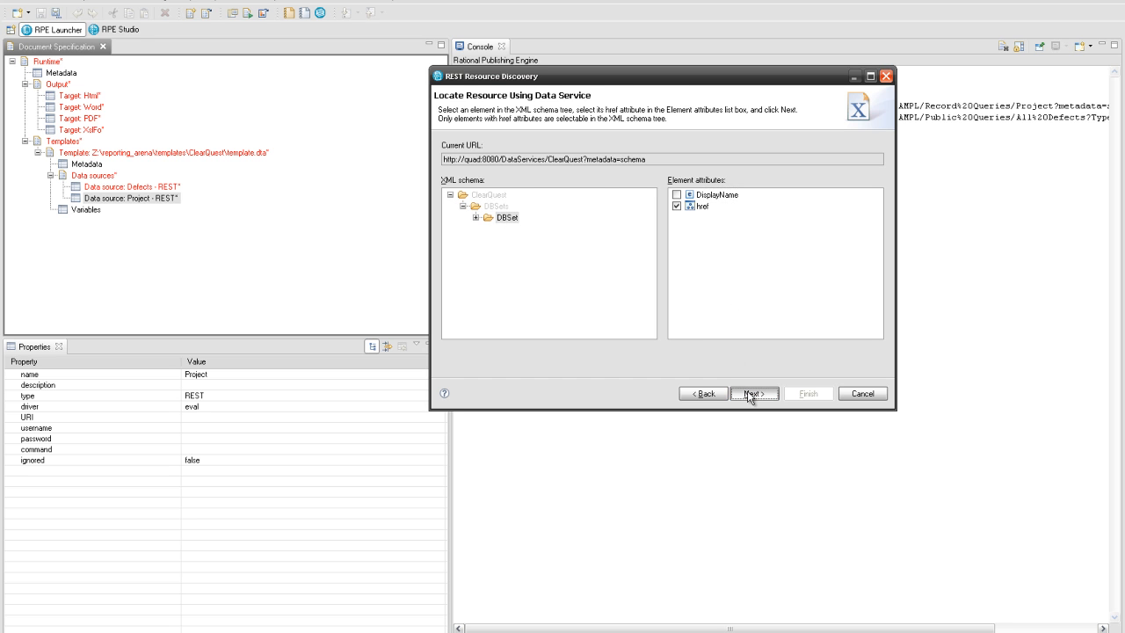
{"action": "left_click", "coordinate": [564, 176]}
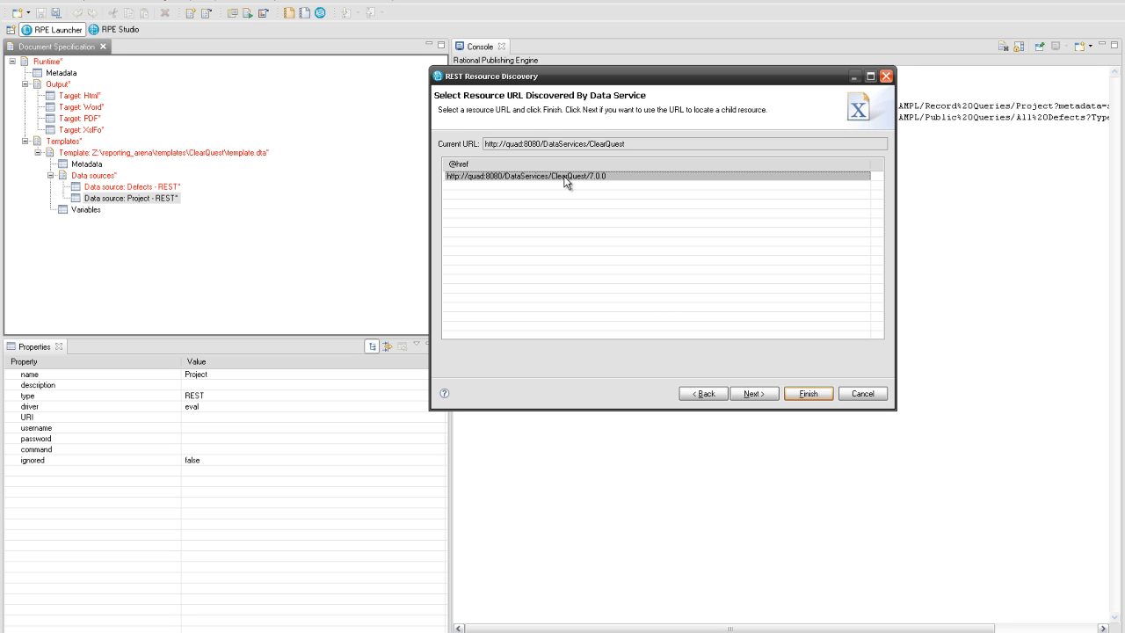
{"action": "left_click", "coordinate": [748, 393]}
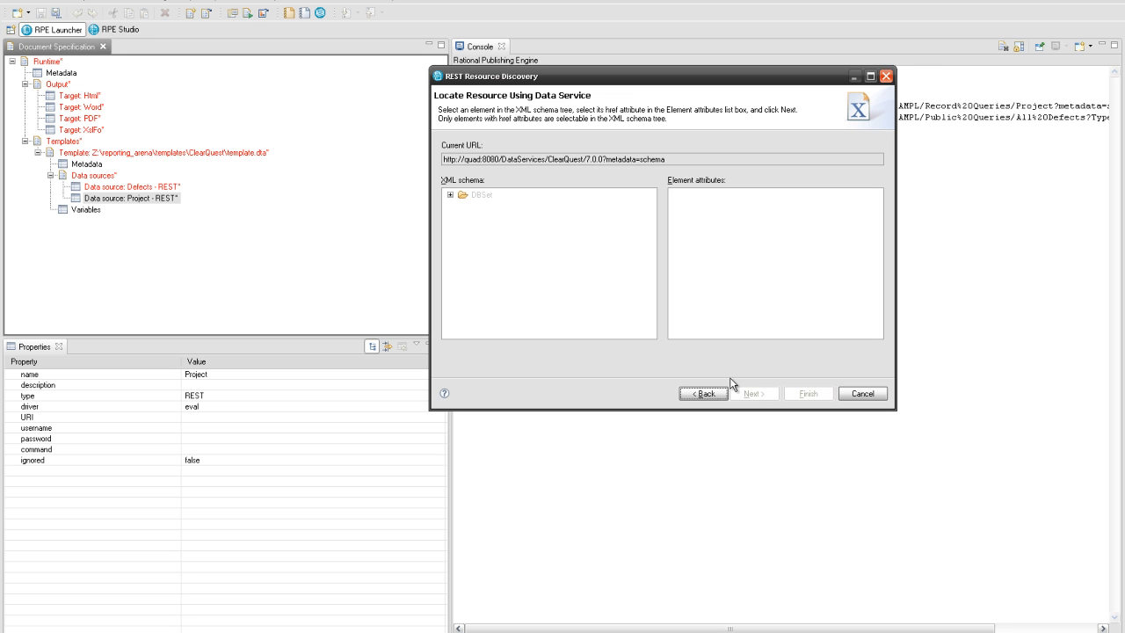
- Follow the DBSet Database href and continue from the SAMPL database URL
{"action": "left_click", "coordinate": [450, 195]}
{"action": "left_click", "coordinate": [463, 217]}
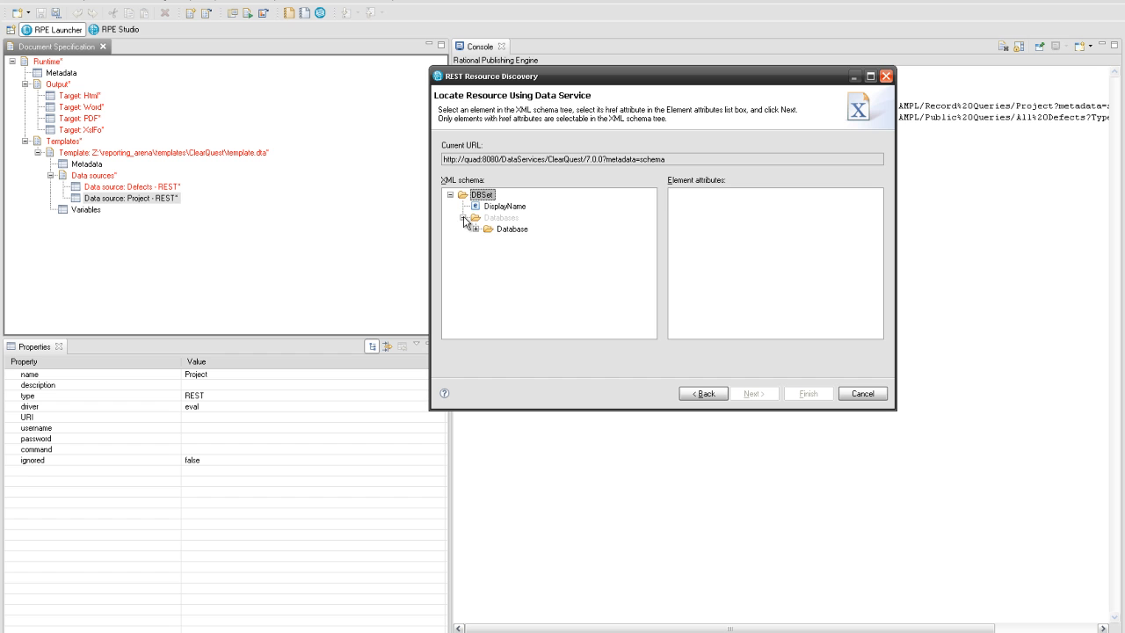
{"action": "left_click", "coordinate": [512, 229]}
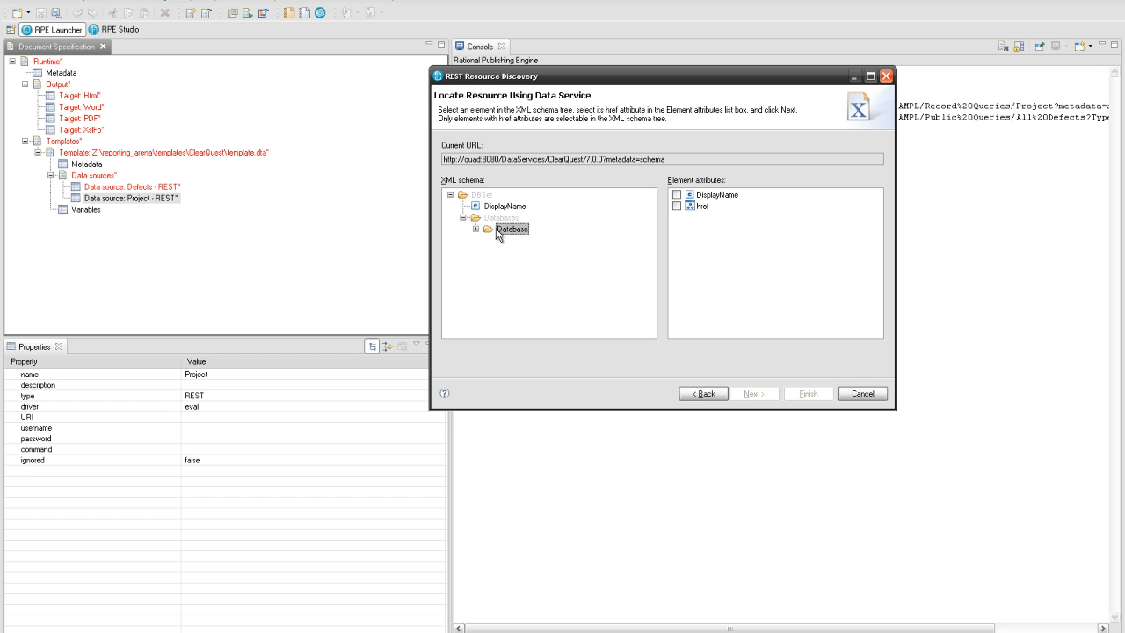
{"action": "left_click", "coordinate": [675, 205]}
{"action": "left_click", "coordinate": [746, 393]}
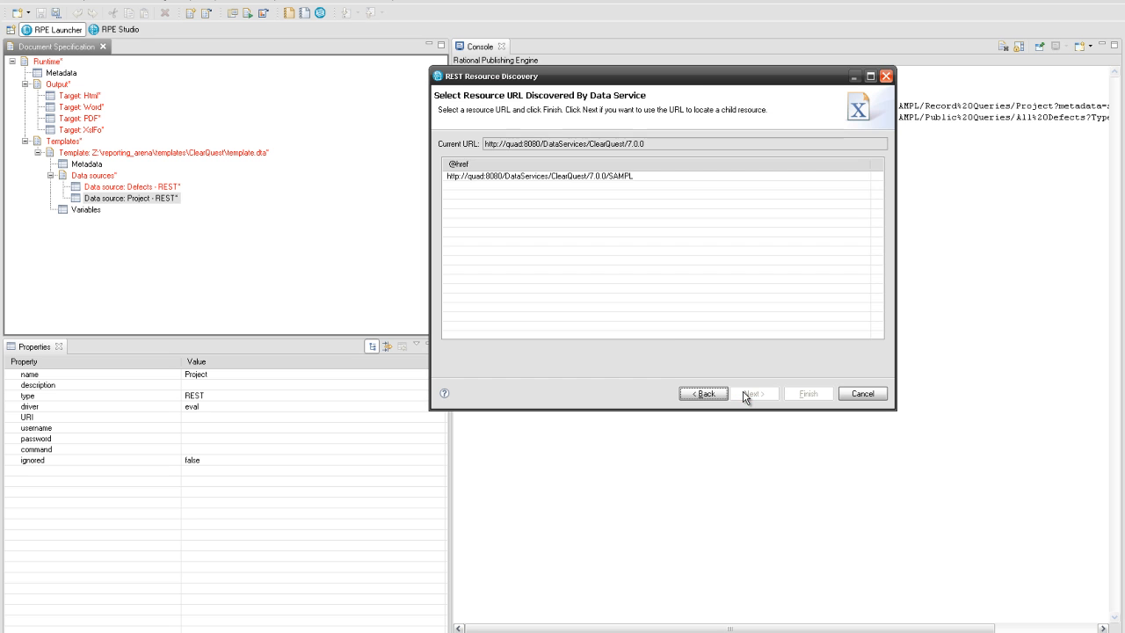
{"action": "left_click", "coordinate": [595, 176]}
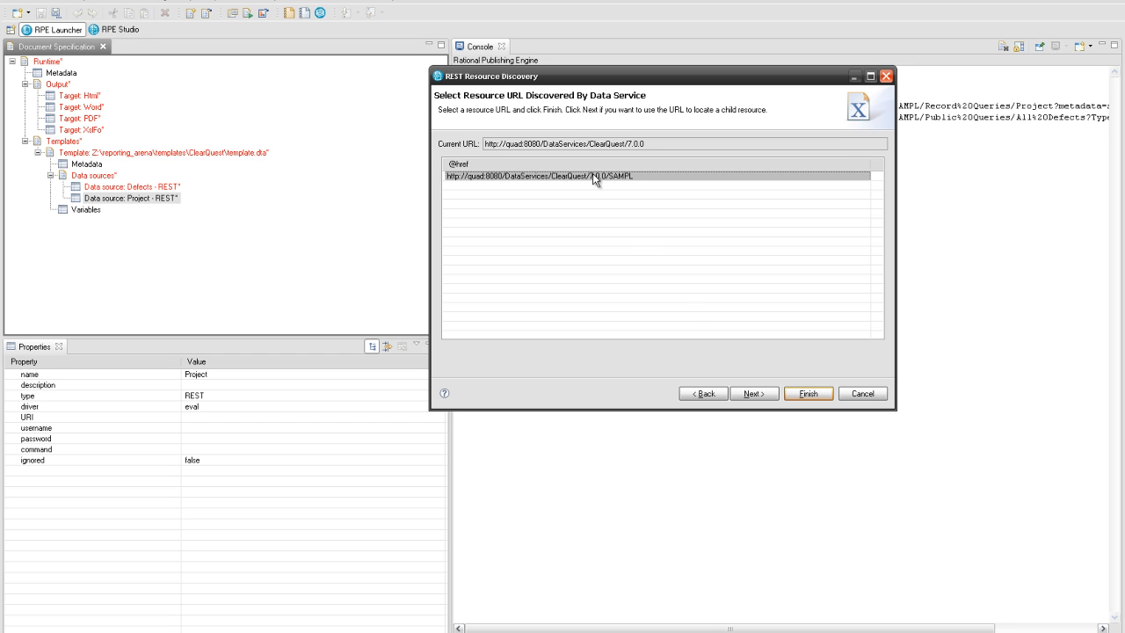
{"action": "left_click", "coordinate": [753, 394]}
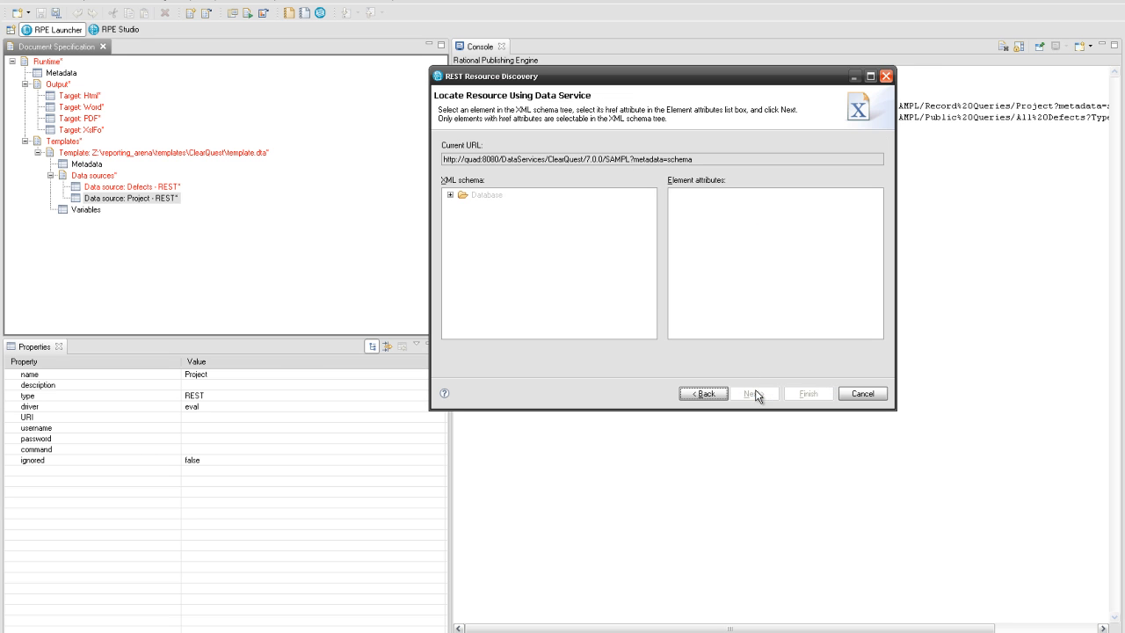
- Follow the Query href and set the Project data source URI to Record Queries/Project
{"action": "left_click", "coordinate": [450, 196]}
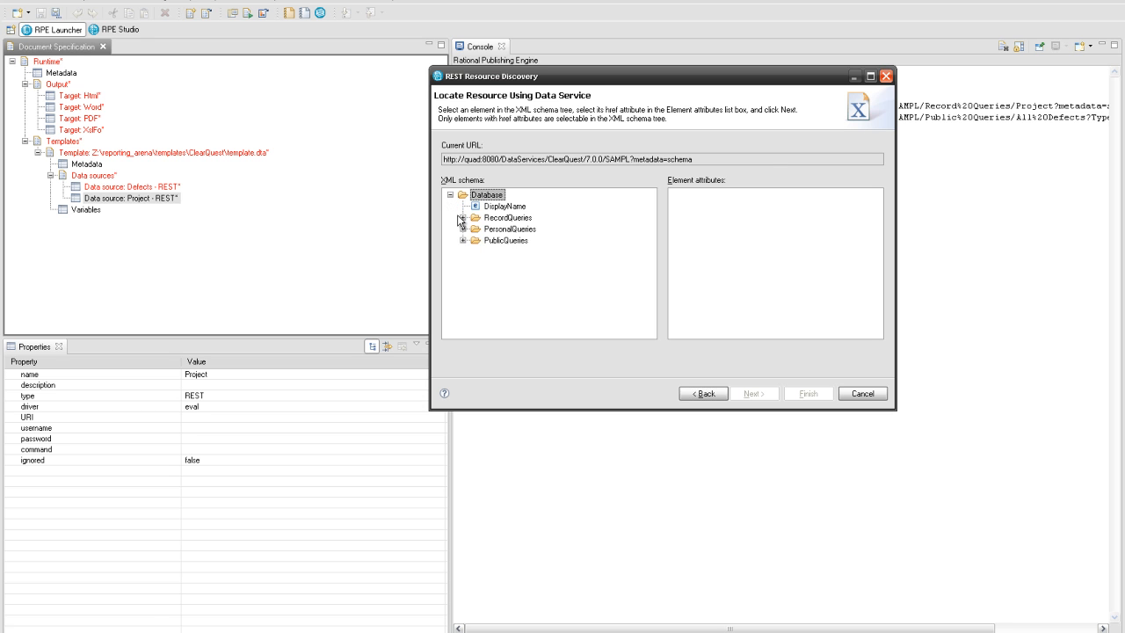
{"action": "left_click", "coordinate": [463, 217]}
{"action": "left_click", "coordinate": [476, 251]}
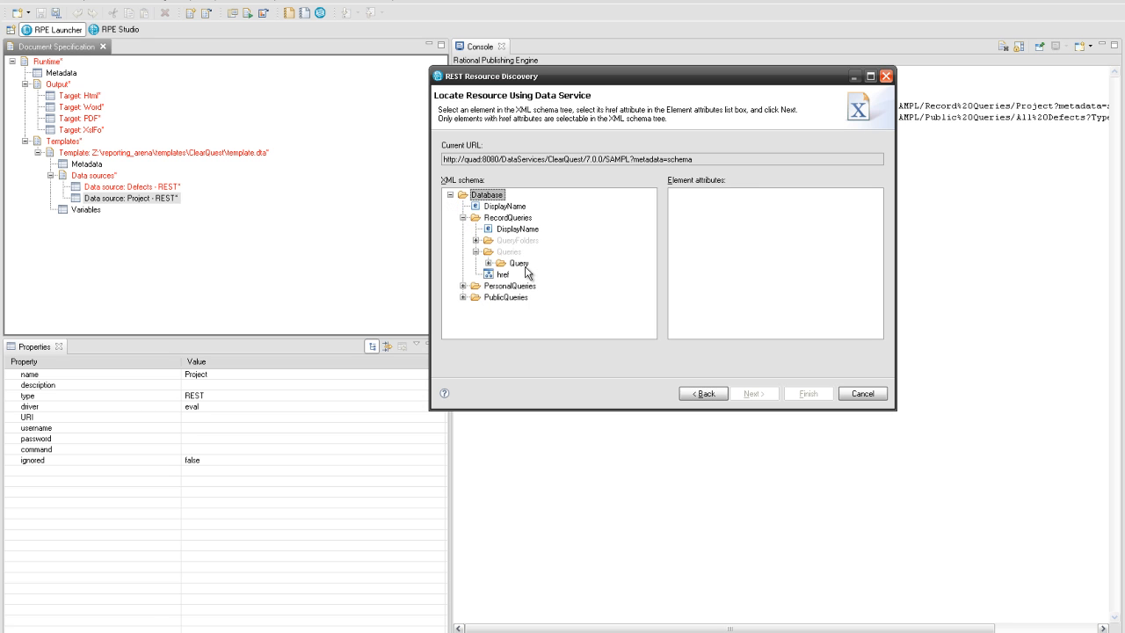
{"action": "left_click", "coordinate": [521, 264]}
{"action": "left_click", "coordinate": [677, 217]}
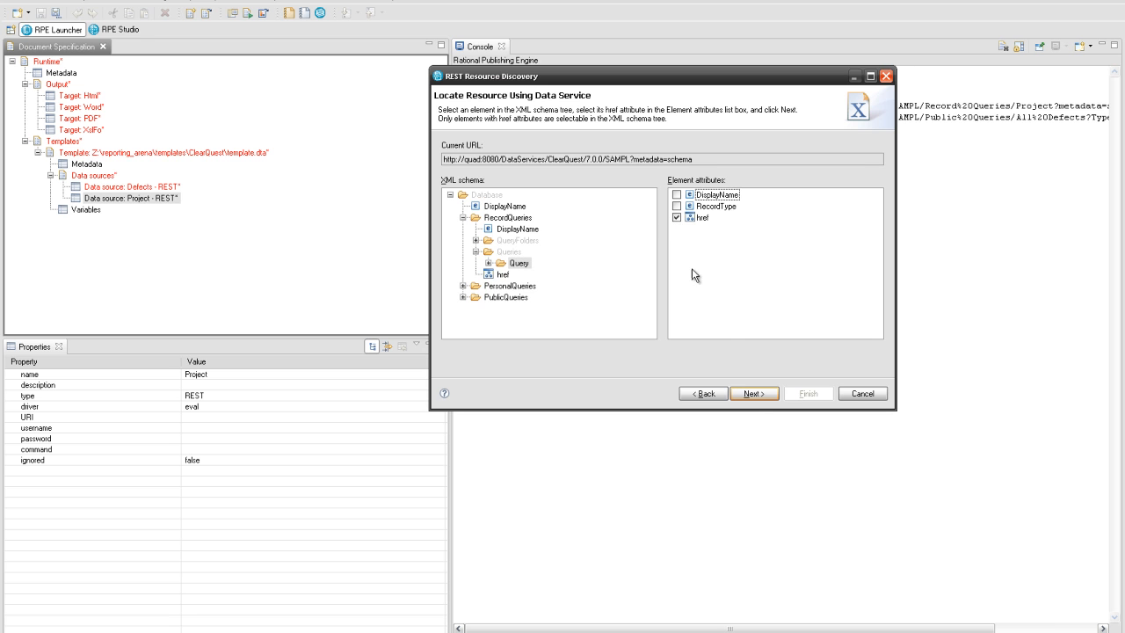
{"action": "left_click", "coordinate": [751, 396]}
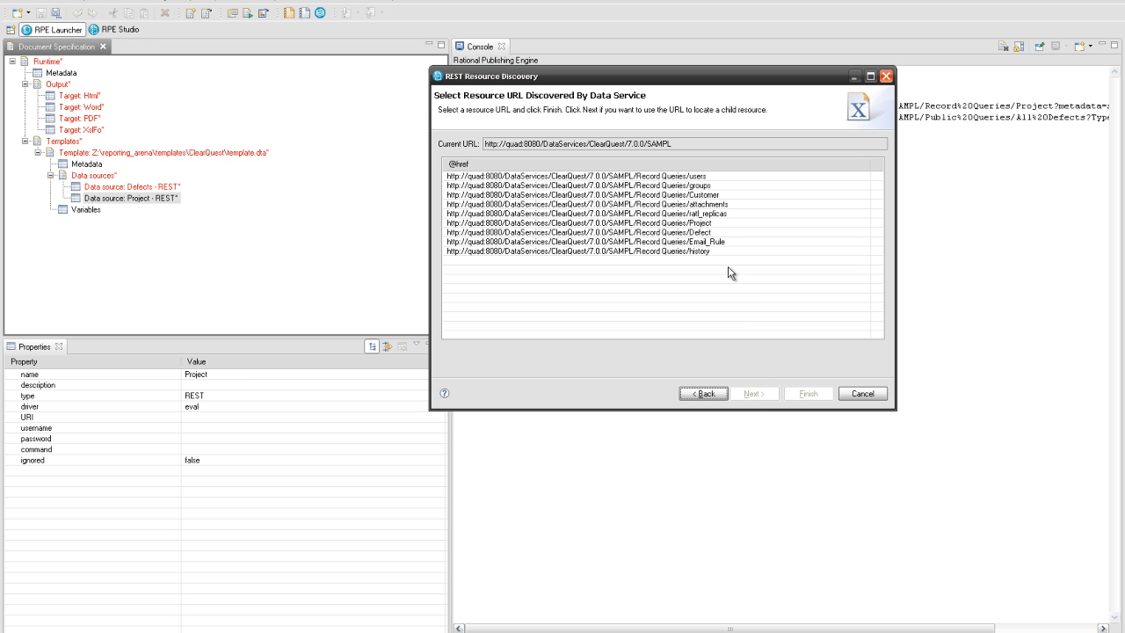
{"action": "left_click", "coordinate": [707, 225]}
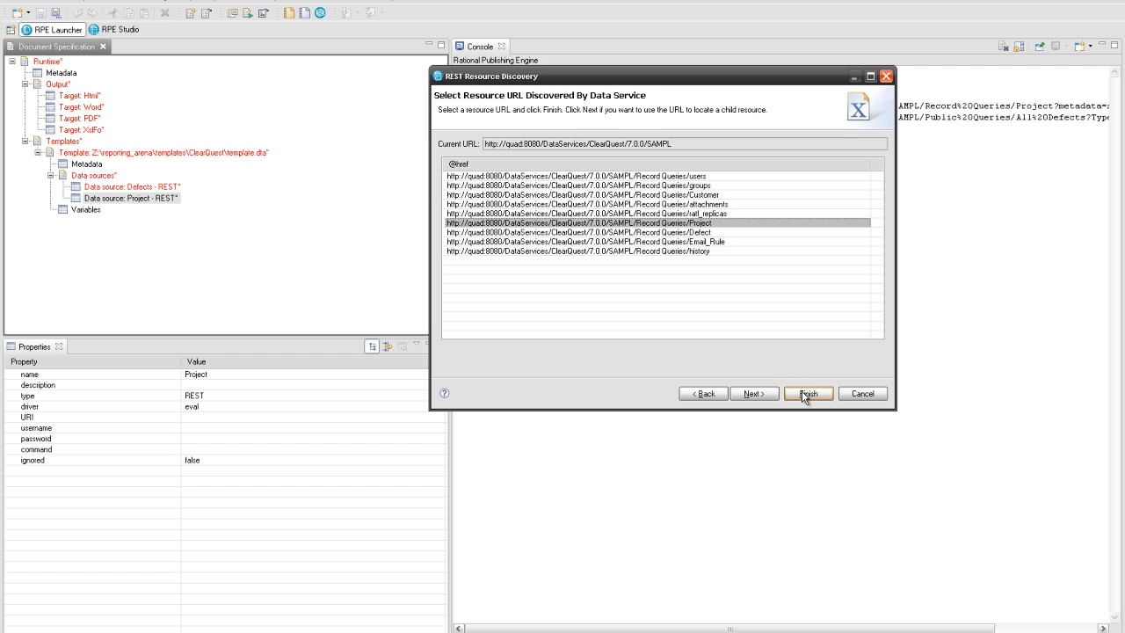
{"action": "left_click", "coordinate": [805, 393]}
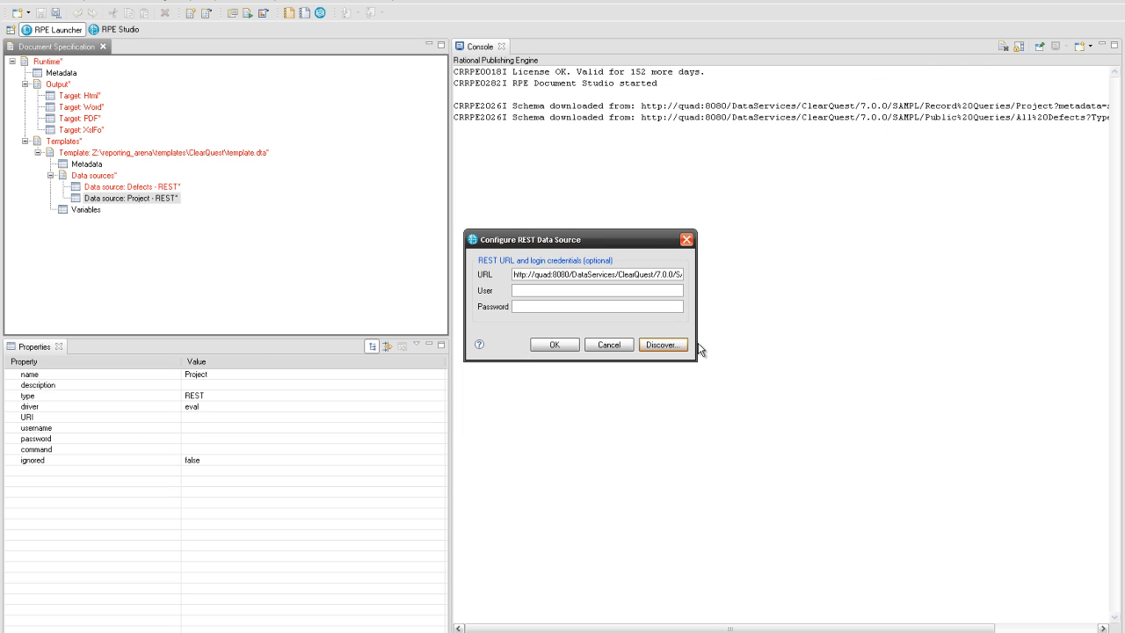
{"action": "left_click_drag", "start_coordinate": [696, 342], "coordinate": [813, 344]}
{"action": "left_click", "coordinate": [670, 344]}
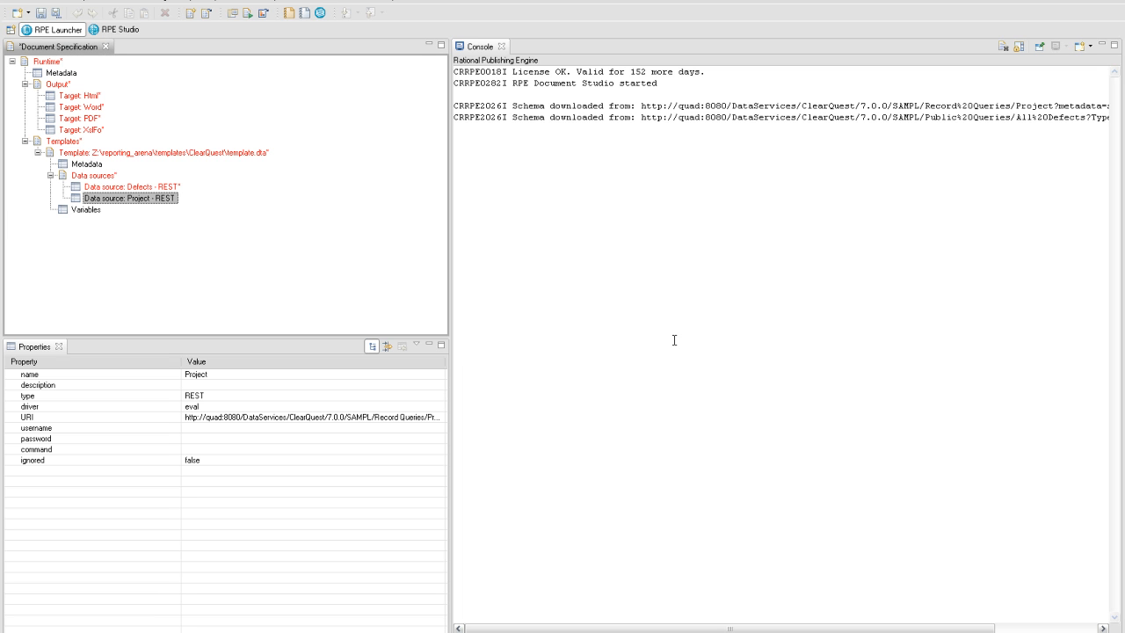
{"action": "right_click", "coordinate": [151, 188]}
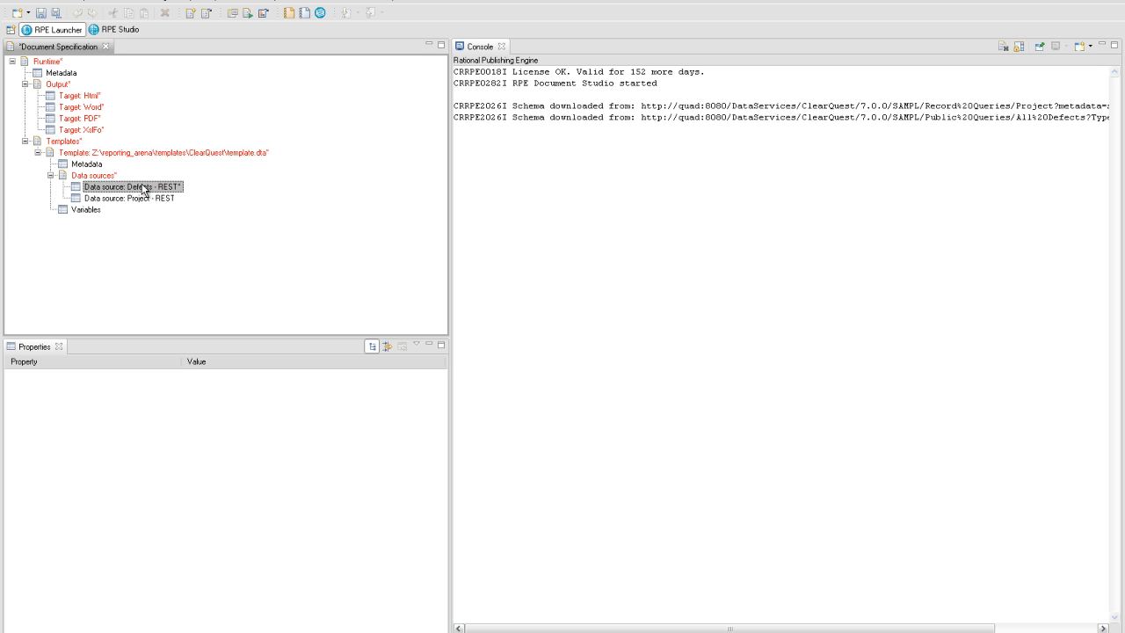
- Start REST resource discovery for the Defects data source using Basic authentication and a user name
{"action": "left_click", "coordinate": [151, 190]}
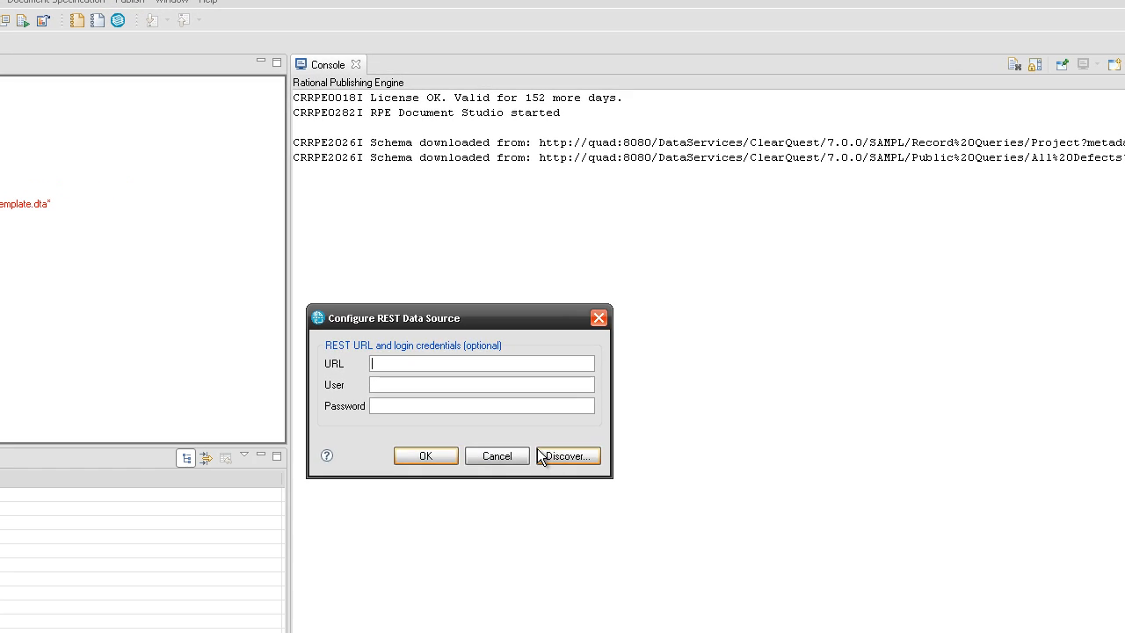
{"action": "left_click", "coordinate": [661, 344]}
{"action": "left_click", "coordinate": [674, 522]}
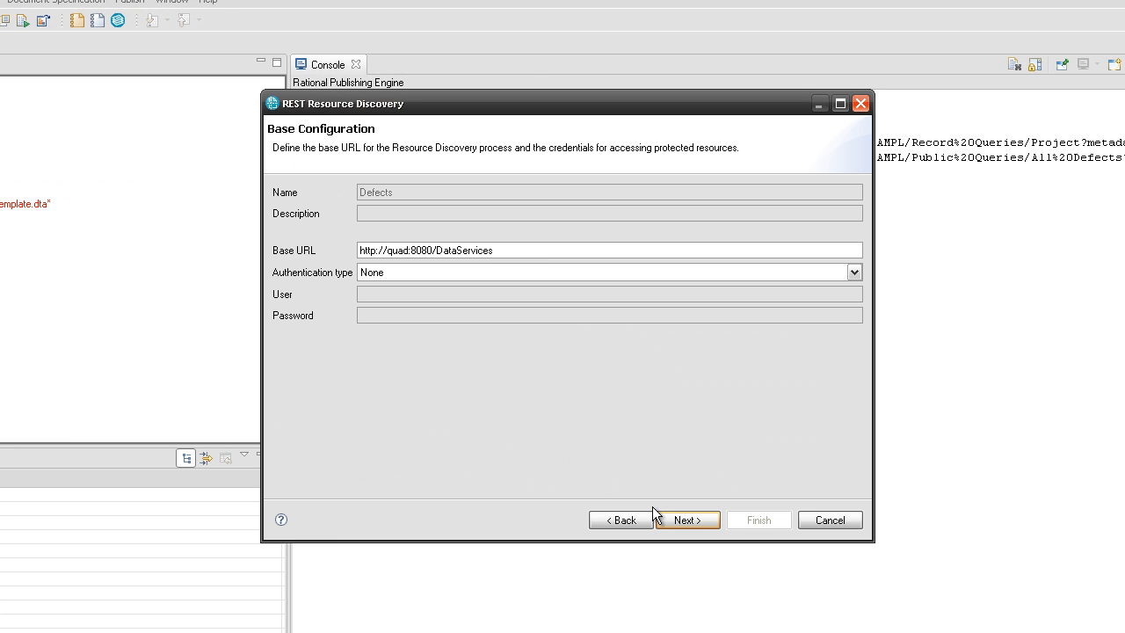
{"action": "left_click", "coordinate": [517, 274]}
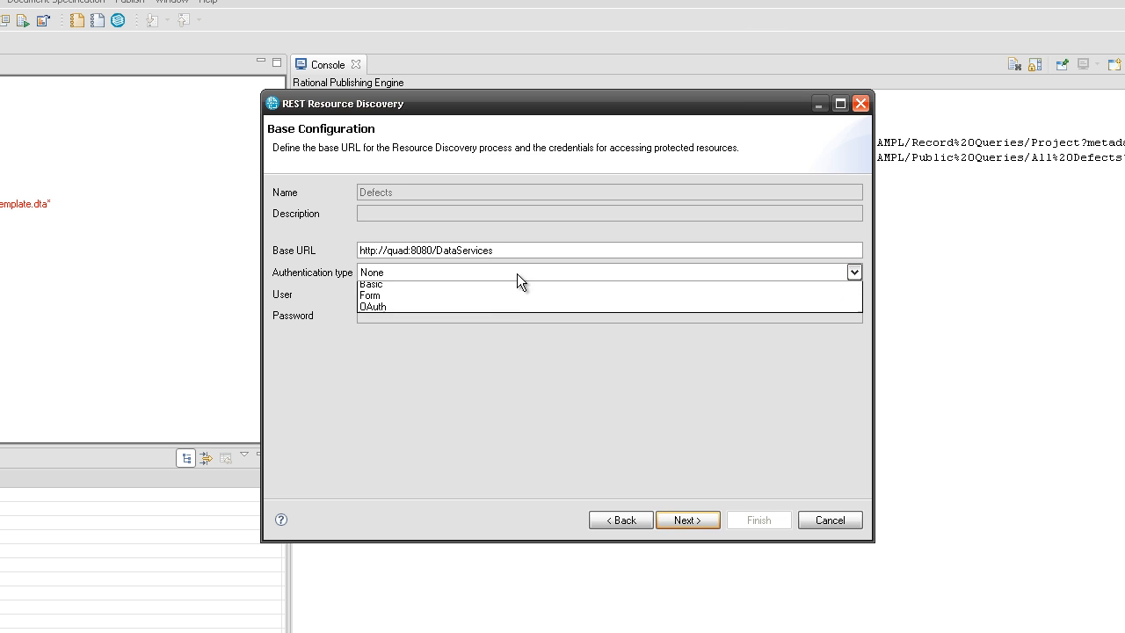
{"action": "left_click", "coordinate": [504, 300]}
{"action": "left_click", "coordinate": [481, 293]}
{"action": "type", "text": "admin"}
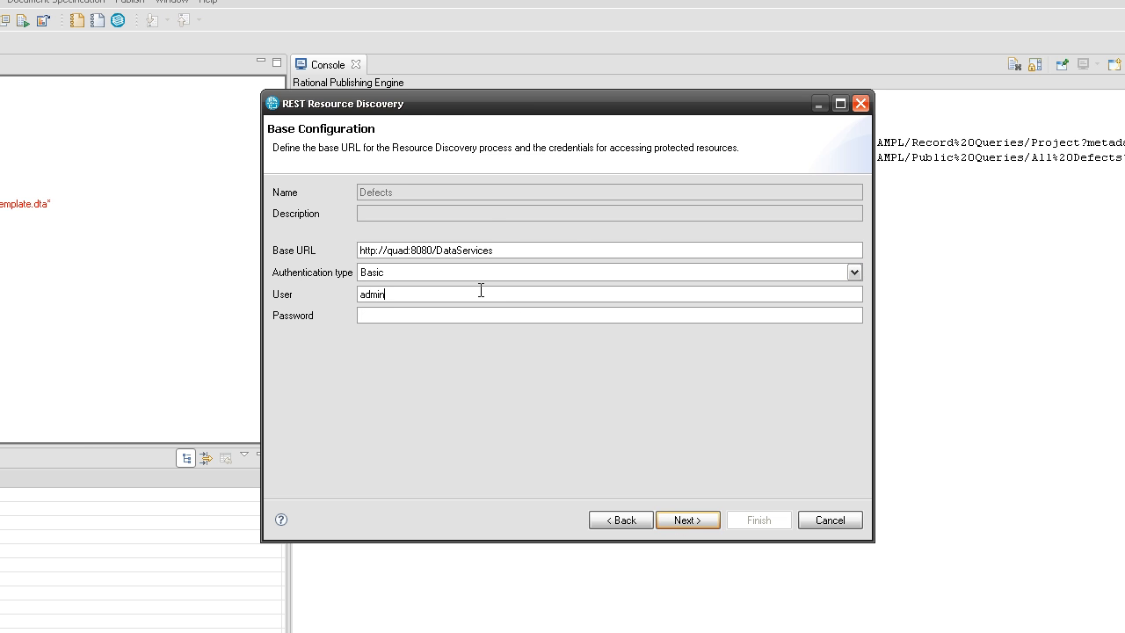
{"action": "key", "text": "Return"}
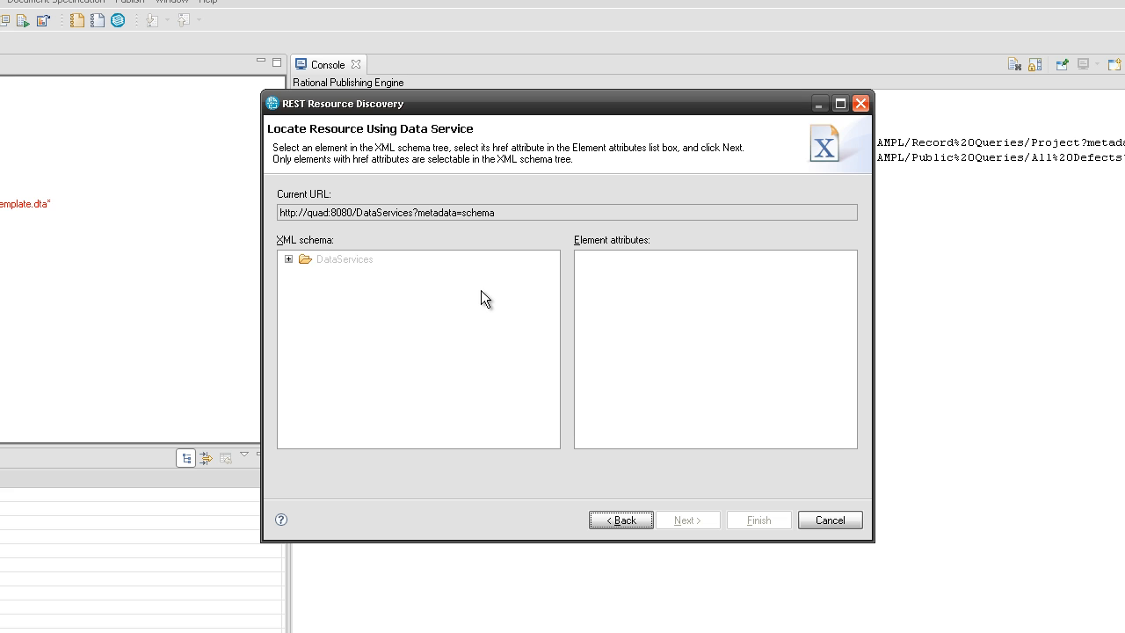
- Follow the Adaptor href under DataServices > Adaptors to the ClearQuest service URL
{"action": "left_click", "coordinate": [288, 260]}
{"action": "left_click", "coordinate": [305, 274]}
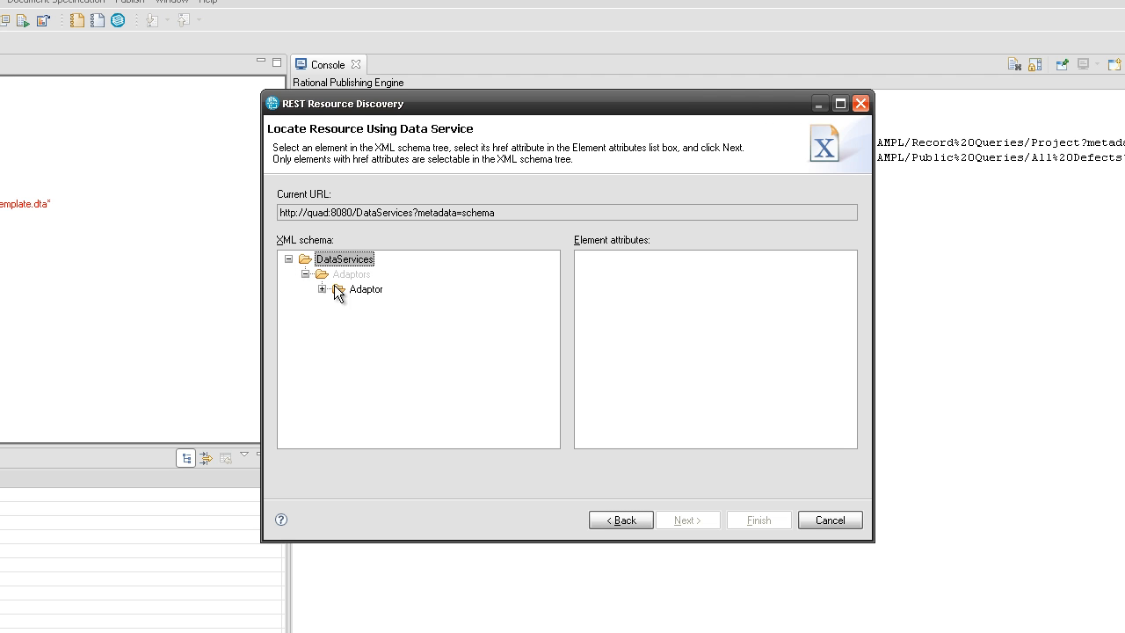
{"action": "left_click", "coordinate": [343, 289]}
{"action": "left_click", "coordinate": [587, 319]}
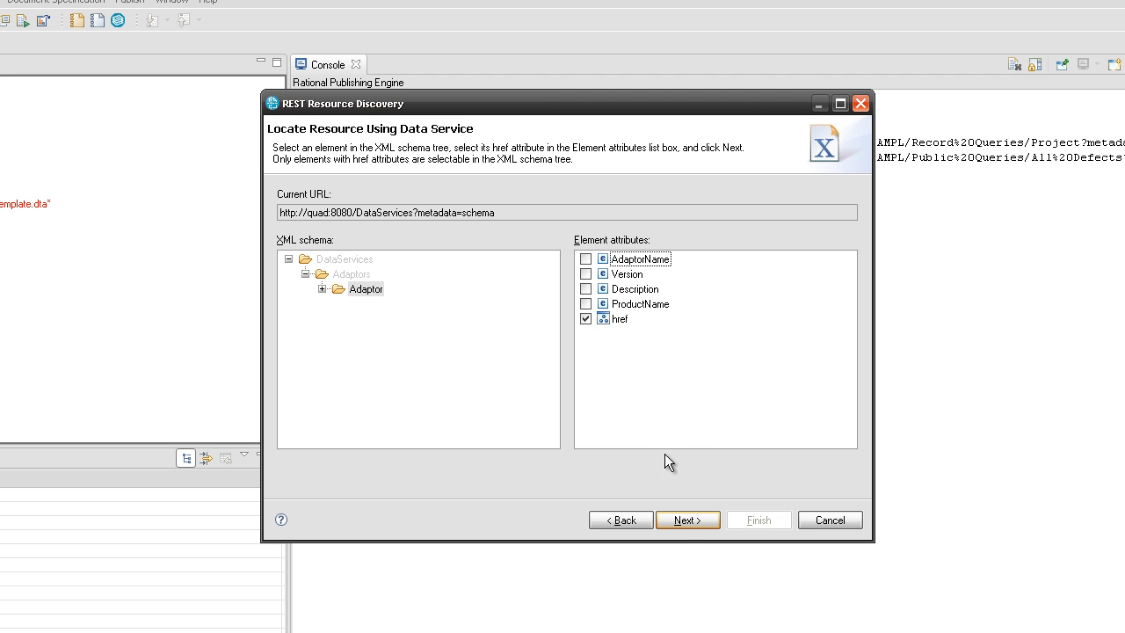
{"action": "left_click", "coordinate": [679, 519]}
{"action": "left_click", "coordinate": [450, 236]}
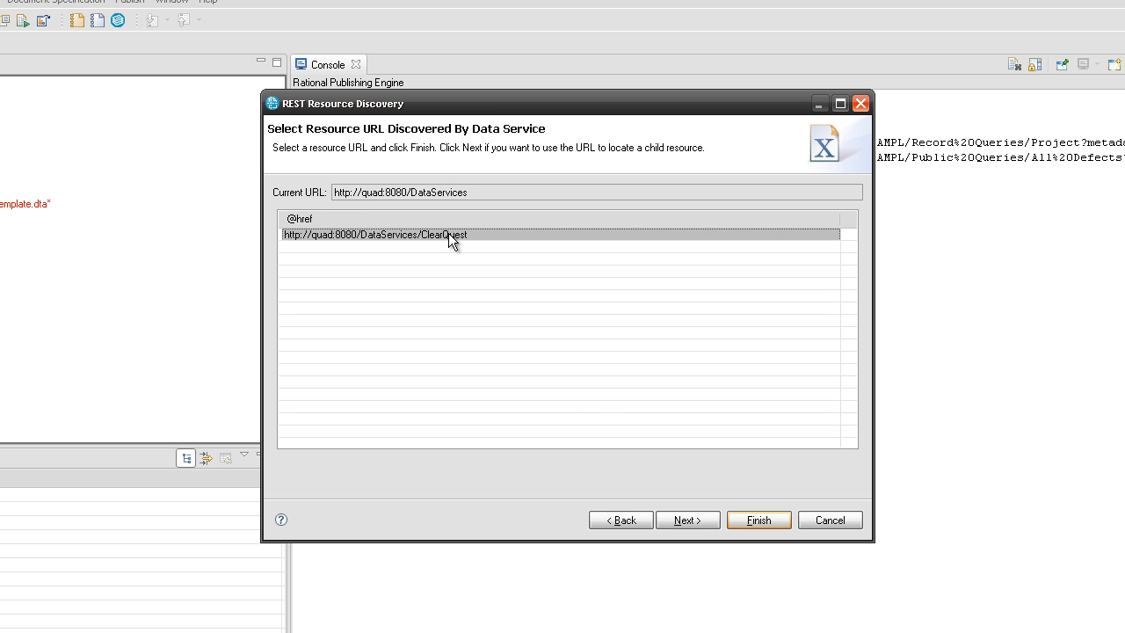
{"action": "left_click", "coordinate": [672, 518]}
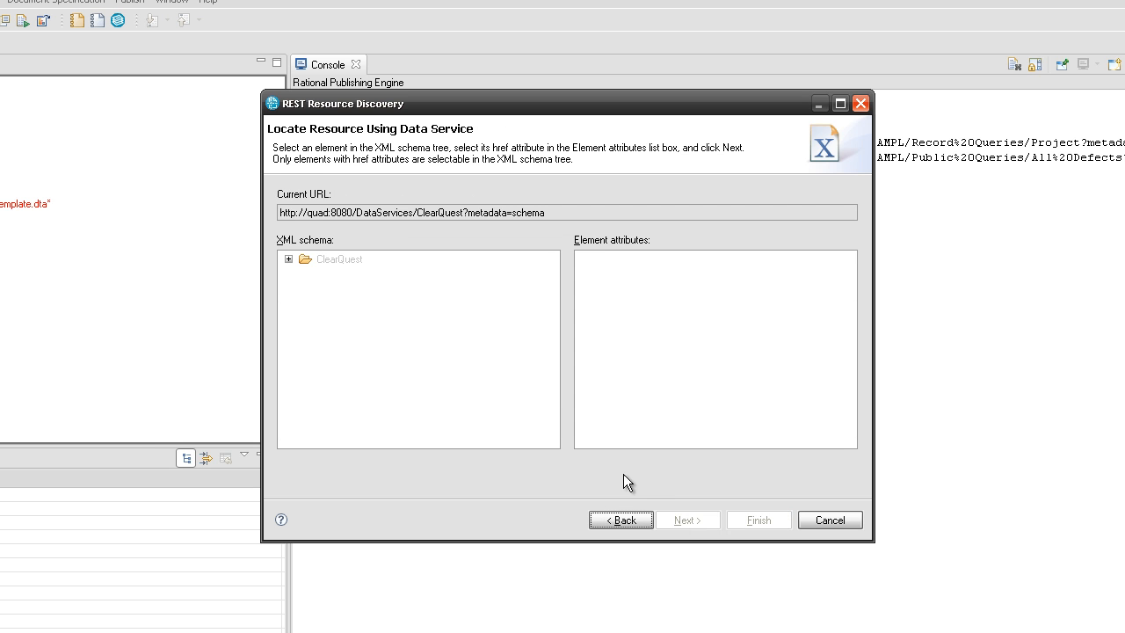
- Follow the DBSet href under DBSets to the ClearQuest 7.0.0 resource URL
{"action": "left_click", "coordinate": [289, 258]}
{"action": "left_click", "coordinate": [305, 273]}
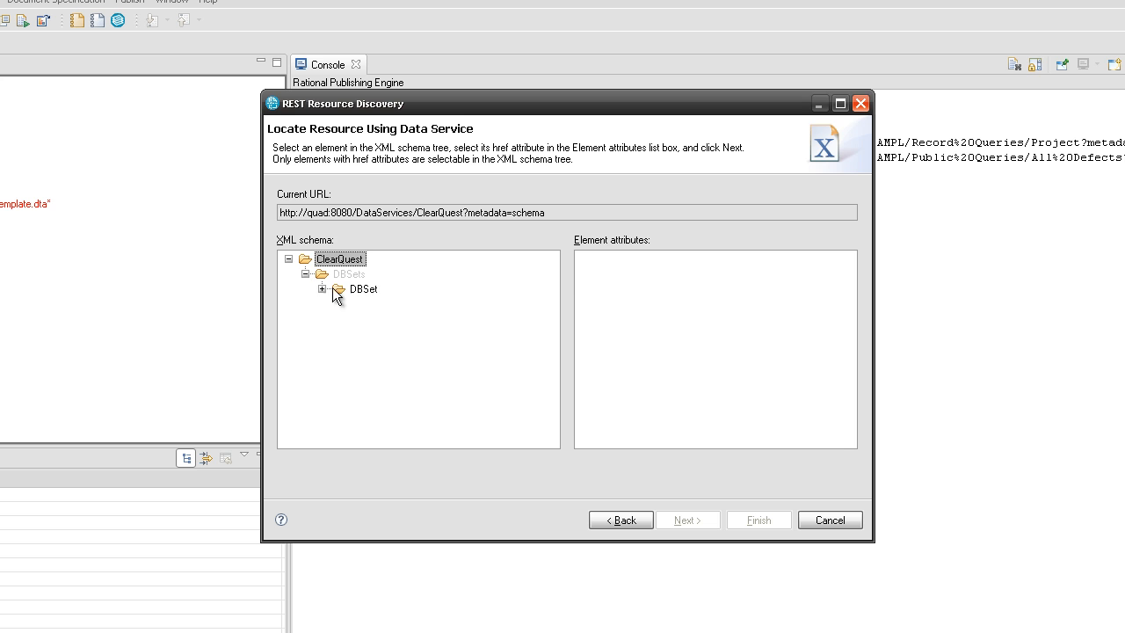
{"action": "left_click", "coordinate": [363, 289]}
{"action": "left_click", "coordinate": [585, 274]}
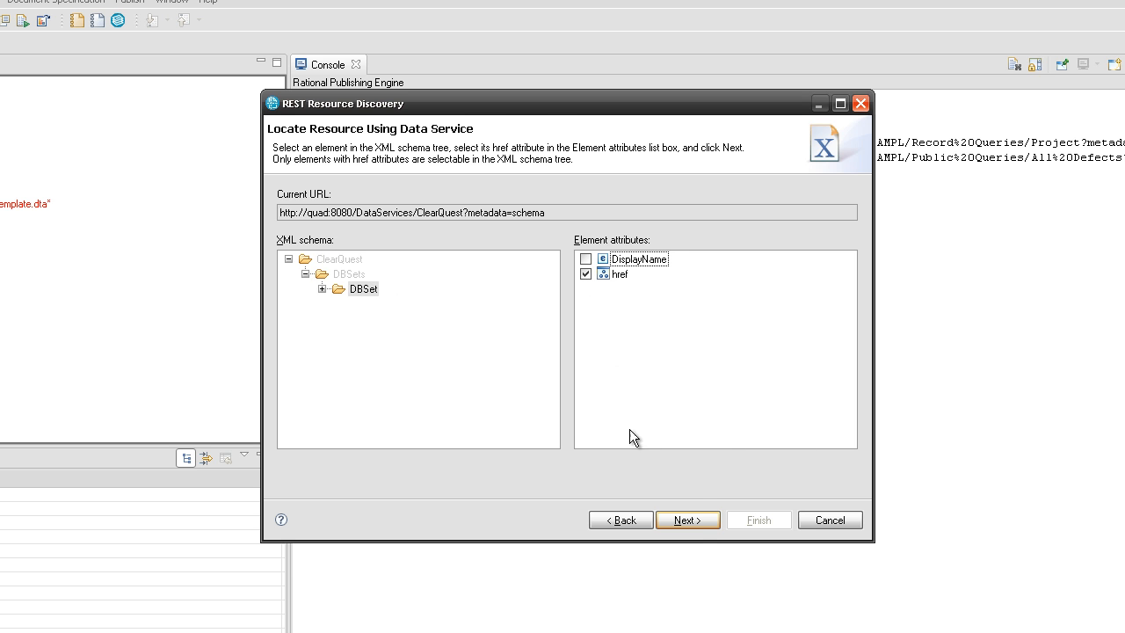
{"action": "left_click", "coordinate": [696, 527]}
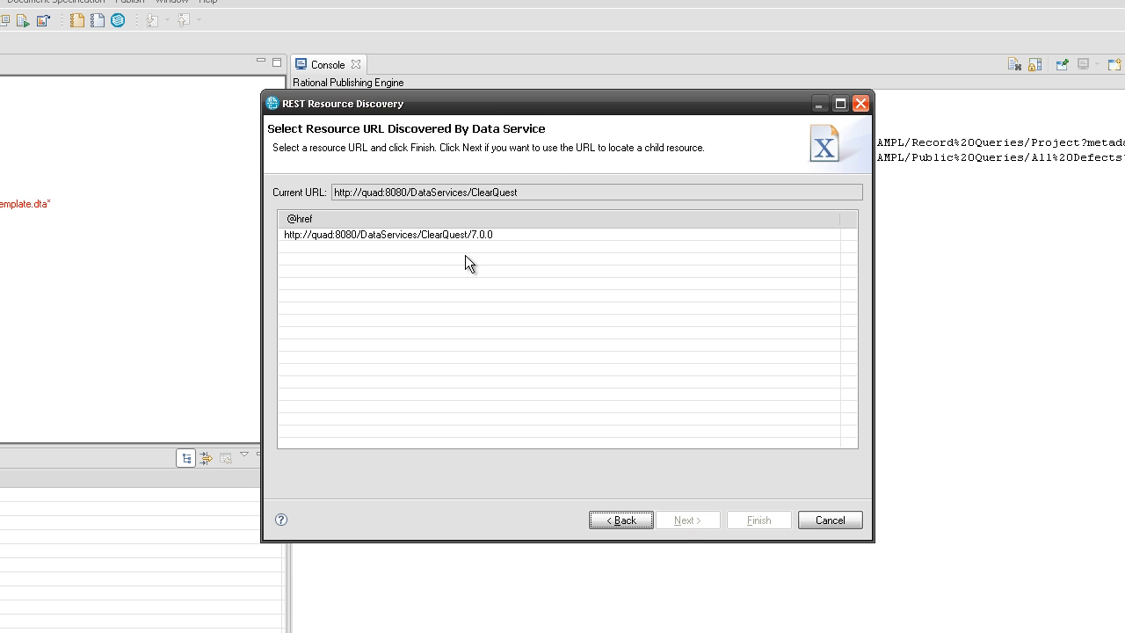
{"action": "left_click", "coordinate": [446, 236]}
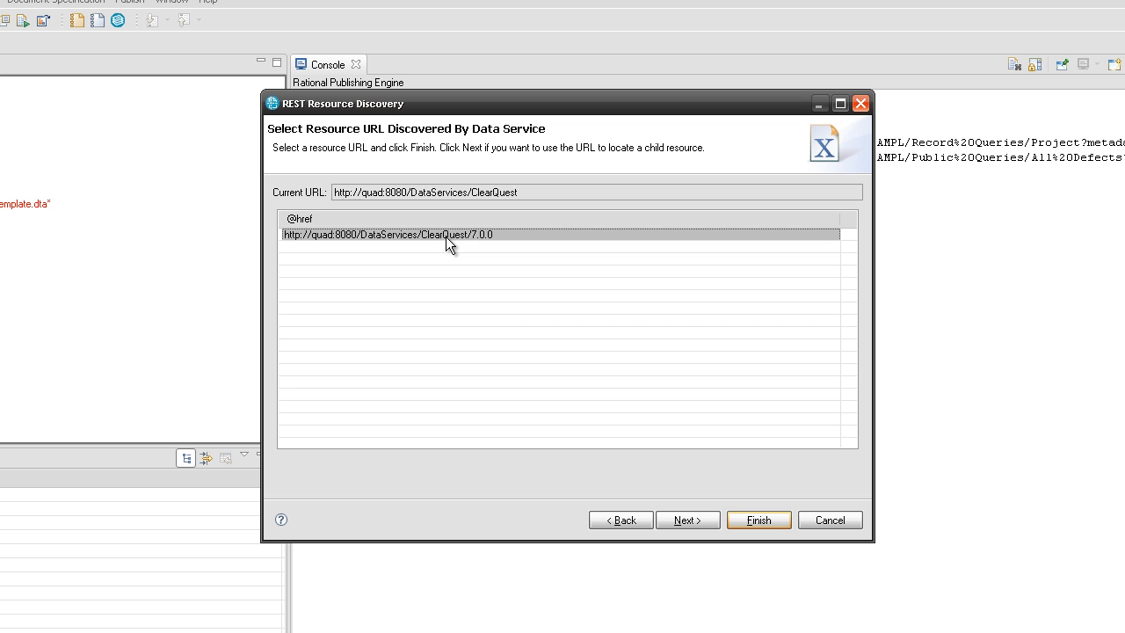
{"action": "left_click", "coordinate": [693, 519]}
- Follow the Database href under DBSet > Databases to the SAMPL database URL
{"action": "left_click", "coordinate": [288, 259]}
{"action": "left_click", "coordinate": [305, 289]}
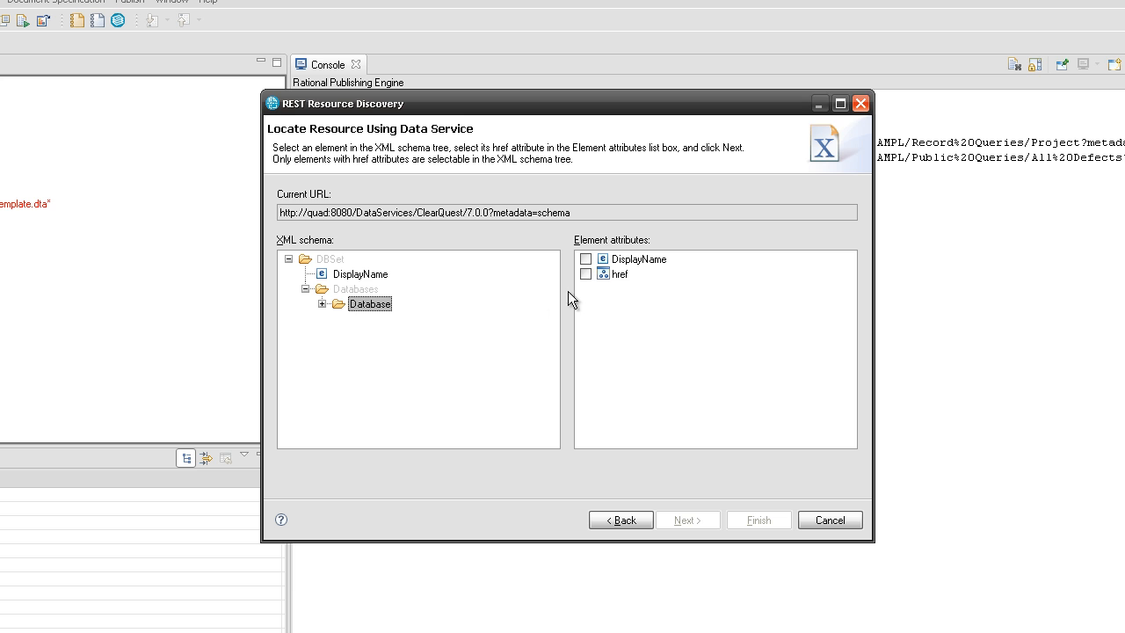
{"action": "left_click", "coordinate": [587, 274]}
{"action": "left_click", "coordinate": [675, 520]}
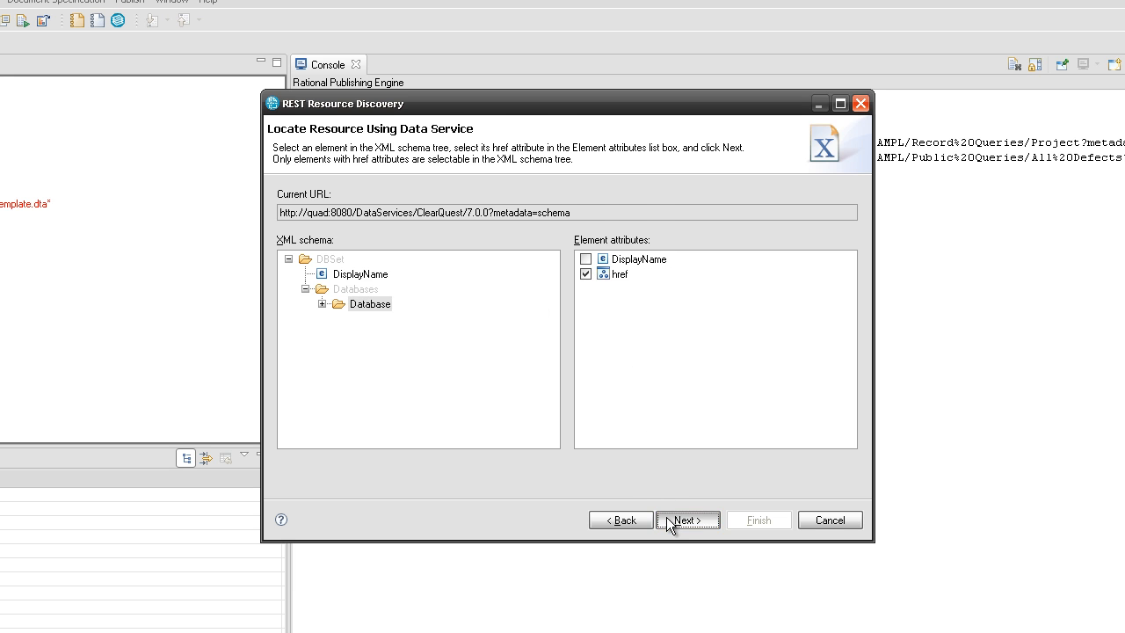
{"action": "left_click", "coordinate": [486, 237]}
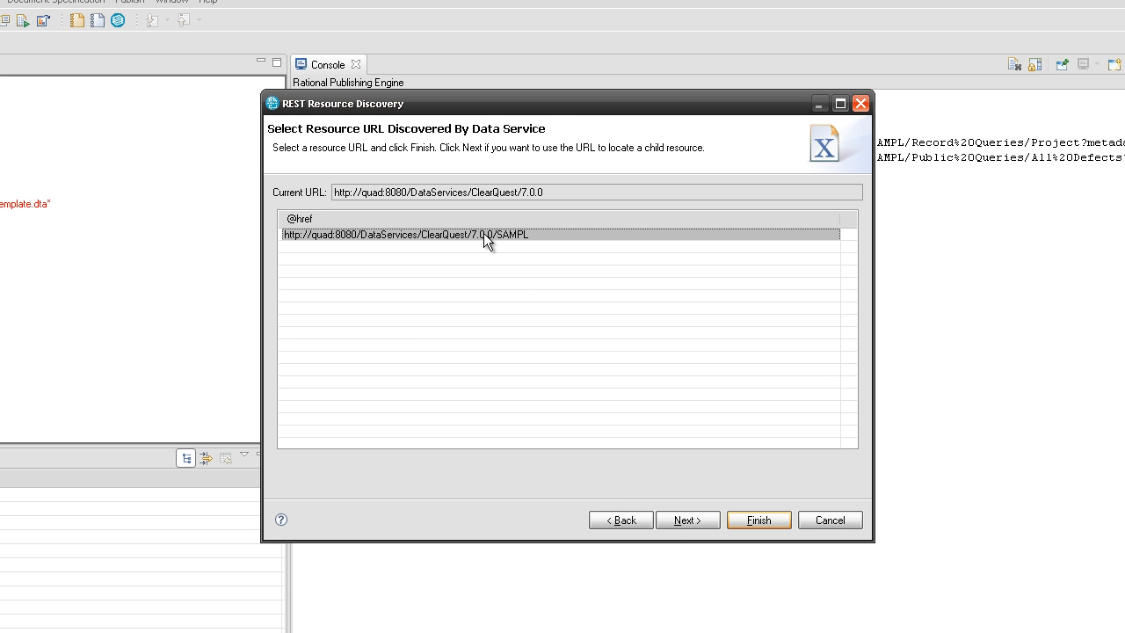
{"action": "left_click", "coordinate": [686, 520]}
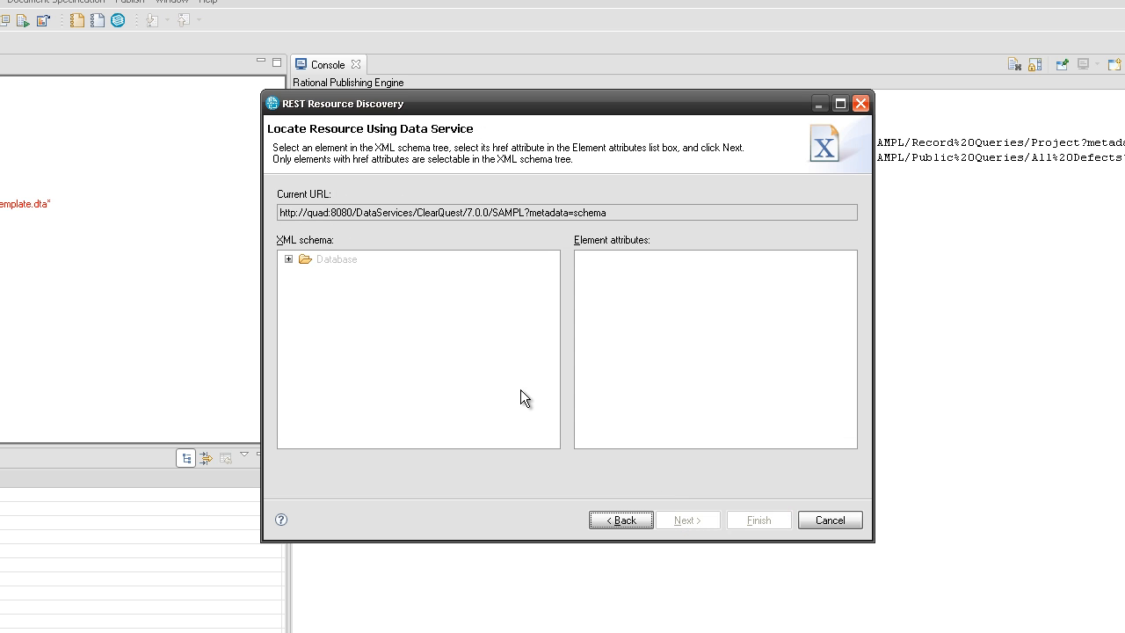
- Follow the Query href under PublicQueries > Queries and select the All Defects query URL
{"action": "left_click", "coordinate": [289, 258]}
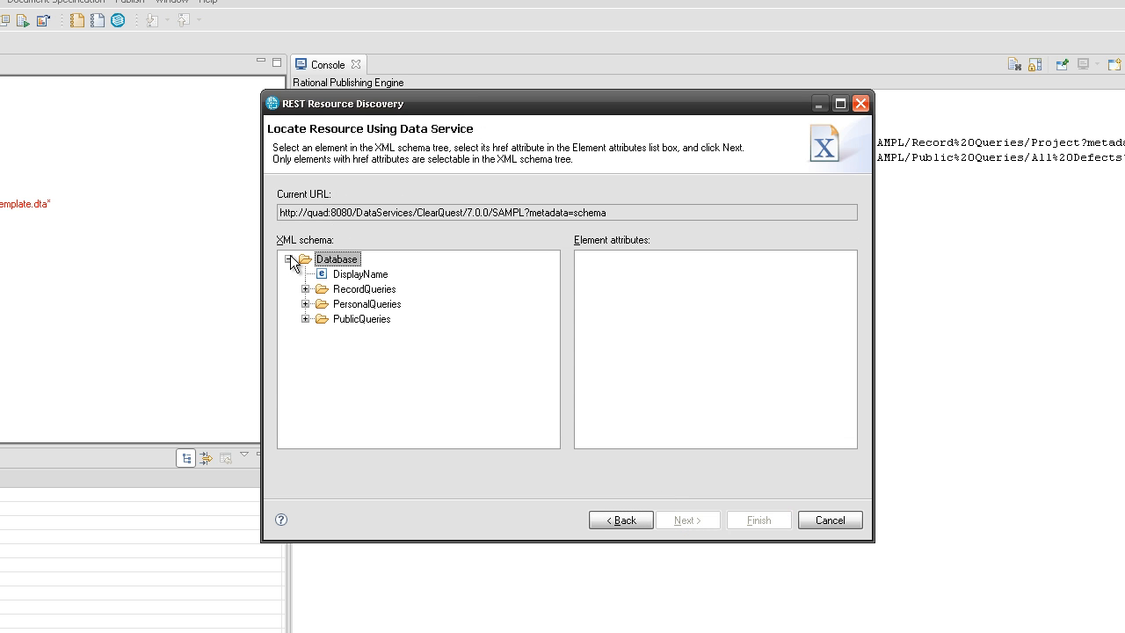
{"action": "left_click", "coordinate": [306, 319]}
{"action": "left_click", "coordinate": [323, 363]}
{"action": "left_click", "coordinate": [381, 379]}
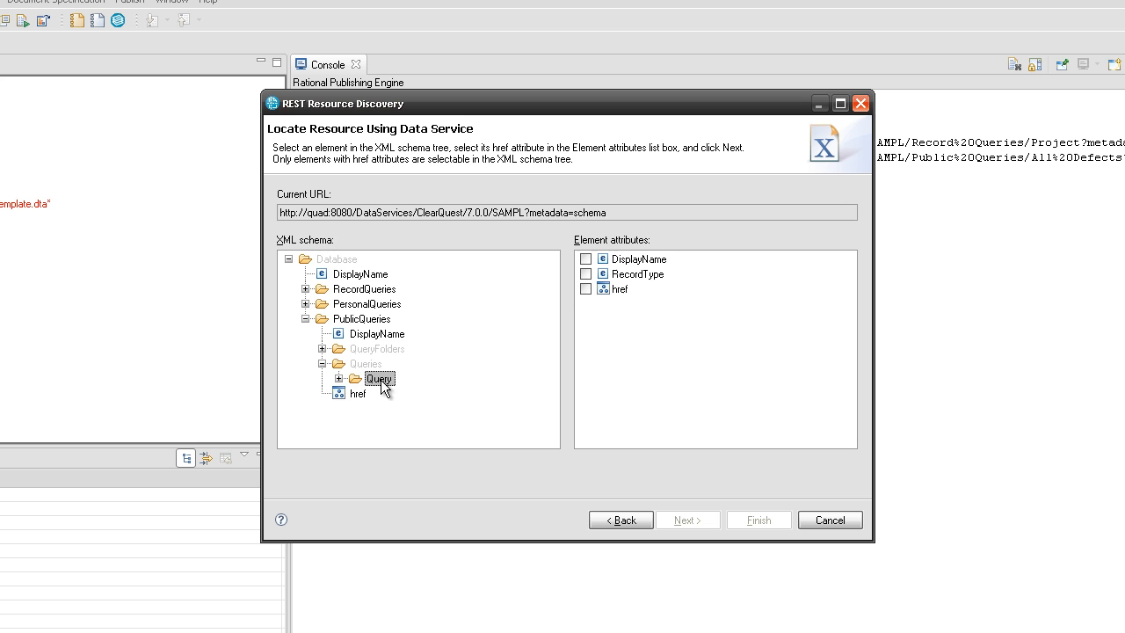
{"action": "left_click", "coordinate": [586, 289]}
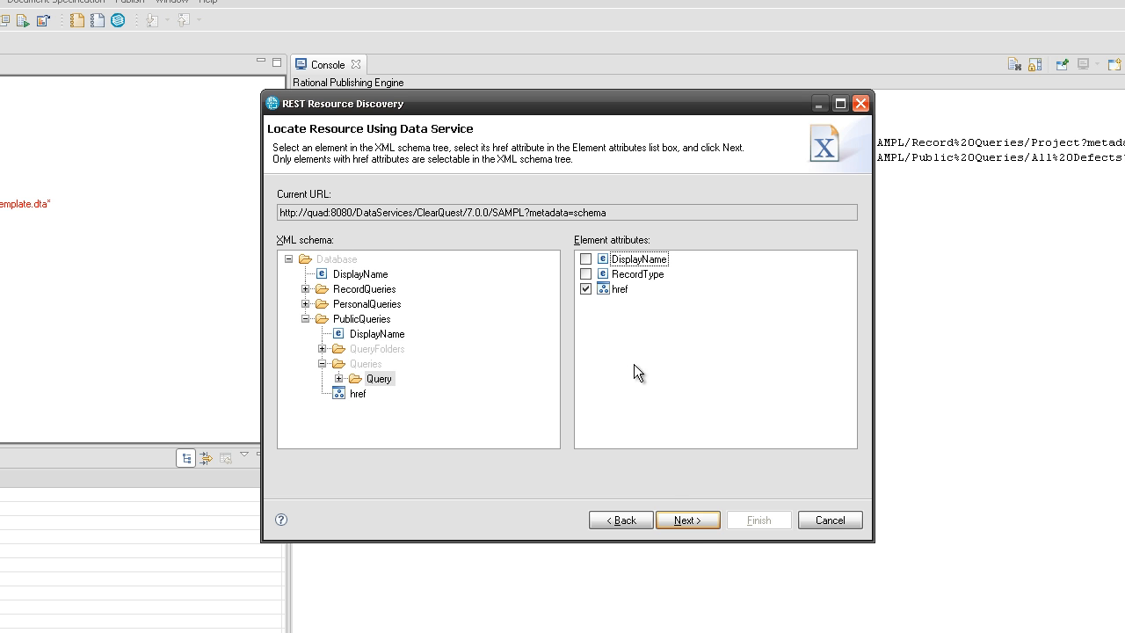
{"action": "left_click", "coordinate": [689, 522]}
{"action": "left_click", "coordinate": [606, 247]}
- Accept the All Defects query URL and set the Defects data source username to admin
{"action": "left_click", "coordinate": [758, 520]}
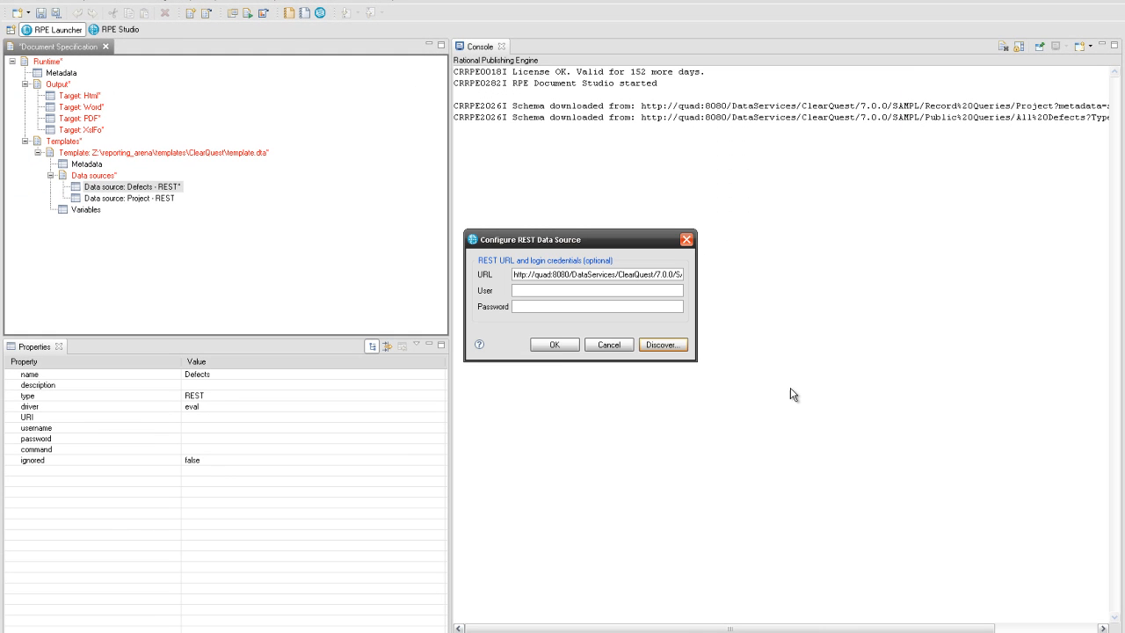
{"action": "left_click", "coordinate": [555, 345]}
{"action": "left_click", "coordinate": [195, 431]}
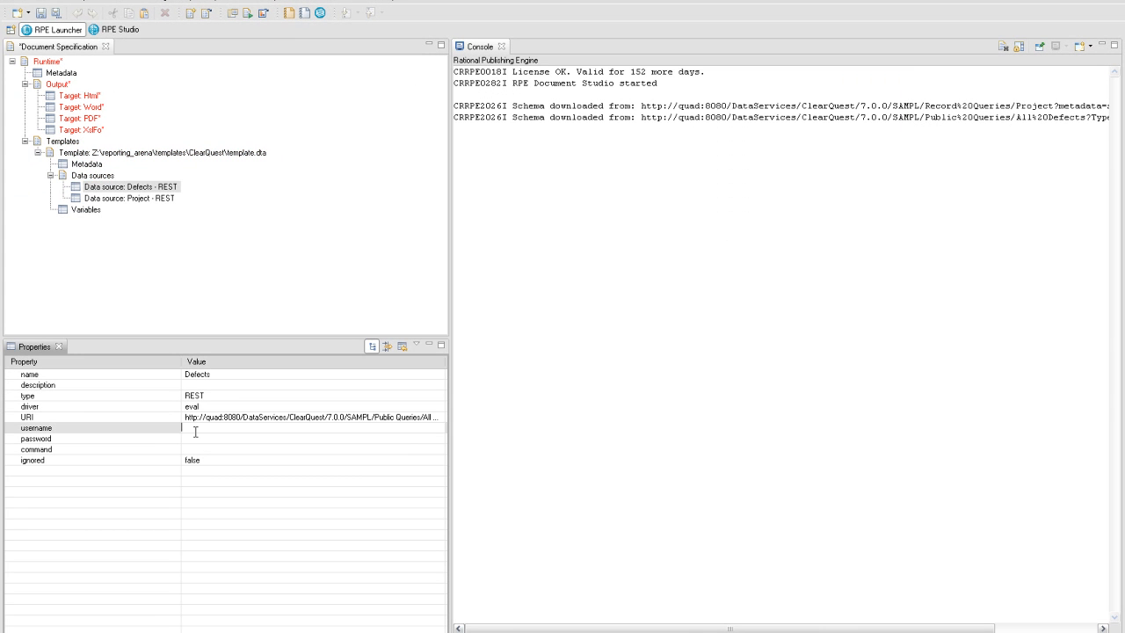
{"action": "type", "text": "admin"}
{"action": "key", "text": "Return"}
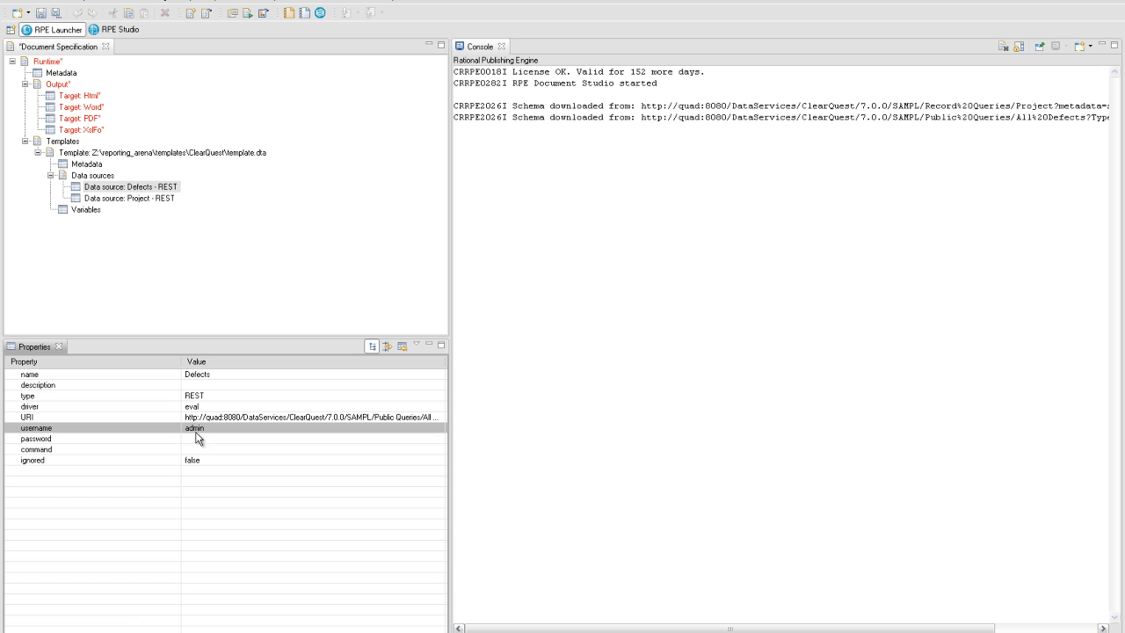
- Set the Project data source username to admin and publish the Runtime document specification
{"action": "left_click", "coordinate": [138, 200]}
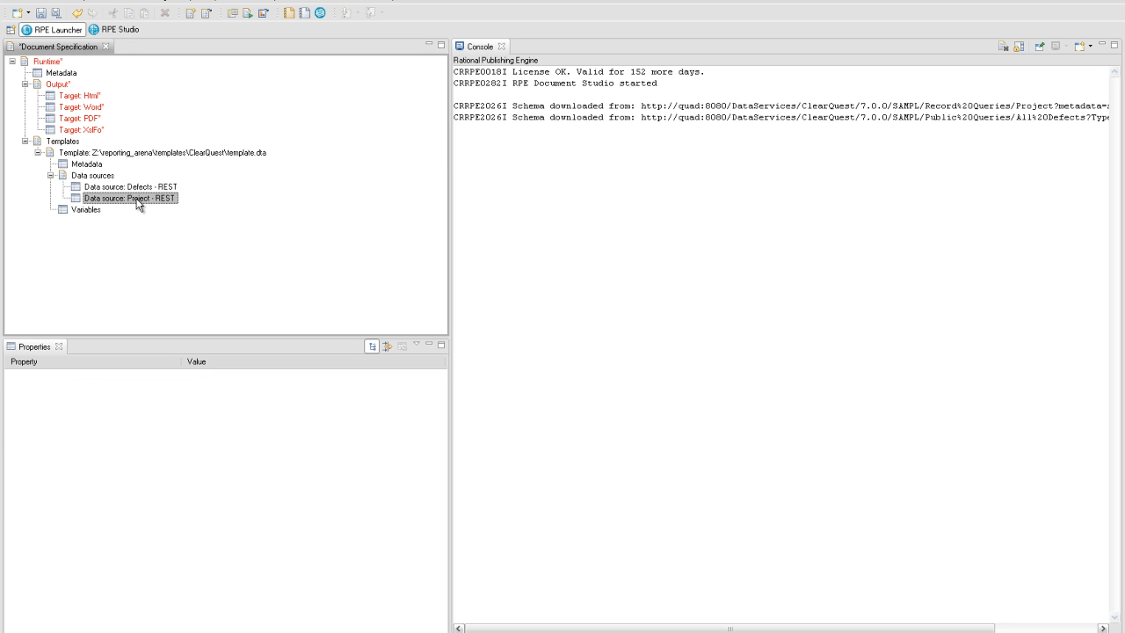
{"action": "left_click", "coordinate": [197, 429]}
{"action": "type", "text": "admin"}
{"action": "key", "text": "Return"}
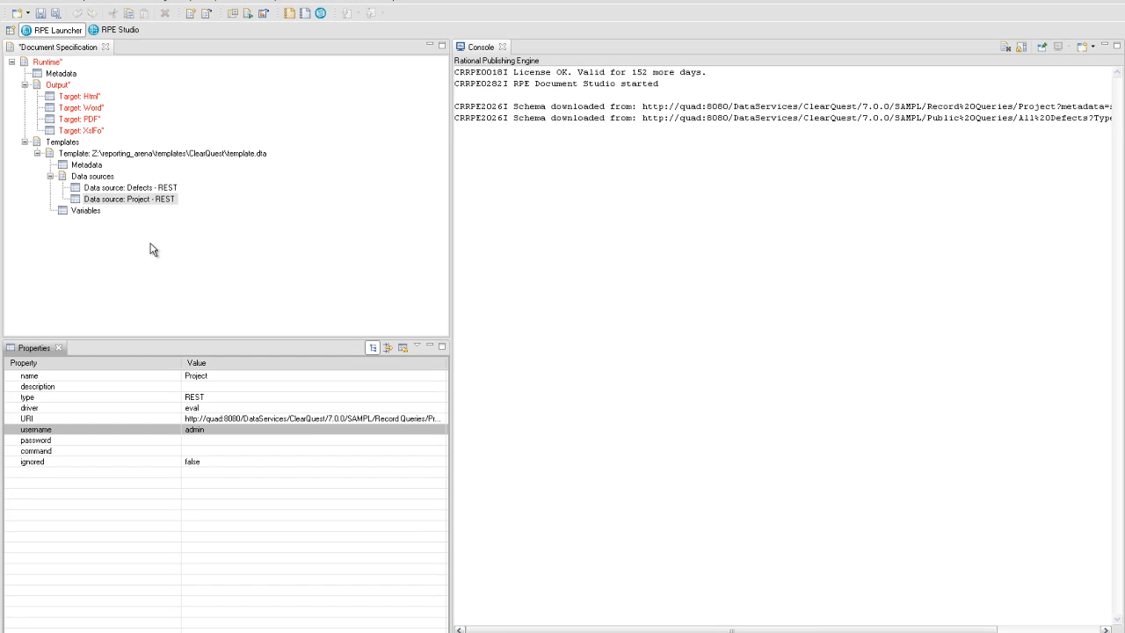
{"action": "left_click", "coordinate": [47, 62]}
{"action": "left_click", "coordinate": [248, 13]}
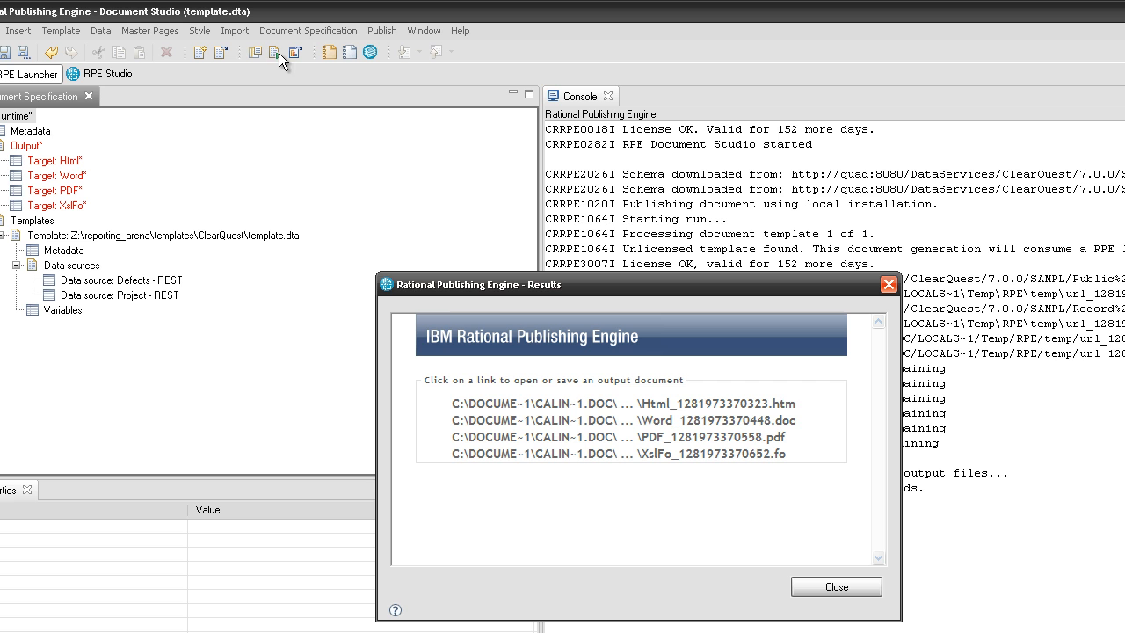
- Open the generated Word report and review its defect tables through page 8, ending at SAMPL00000041
{"action": "left_click", "coordinate": [499, 424]}
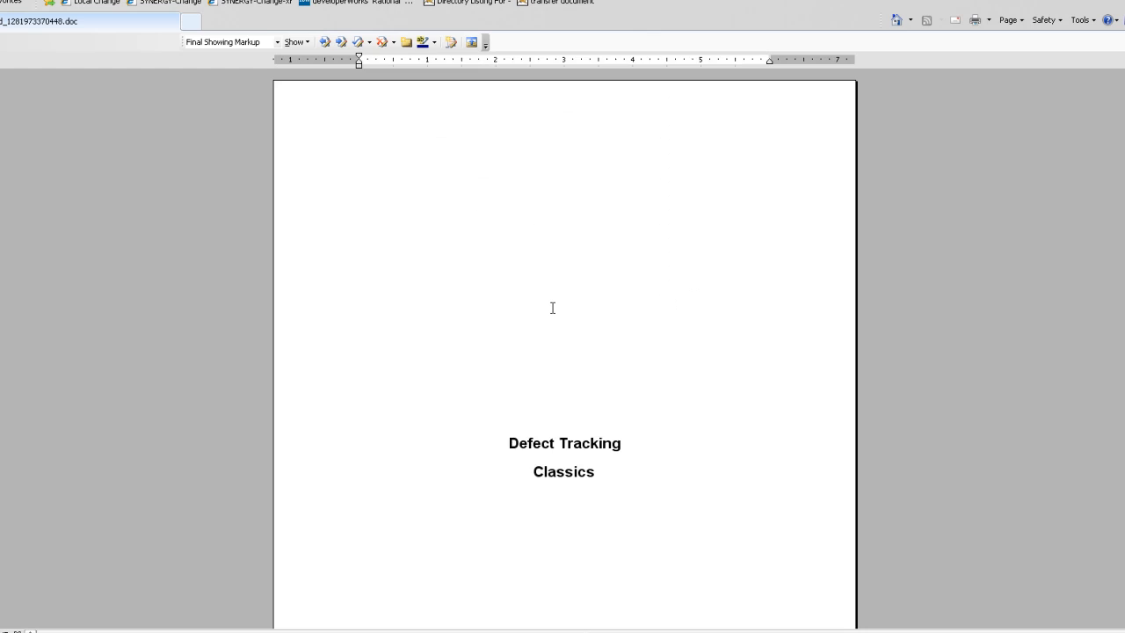
{"action": "scroll", "coordinate": [931, 327], "scroll_direction": "down", "scroll_amount": 8}
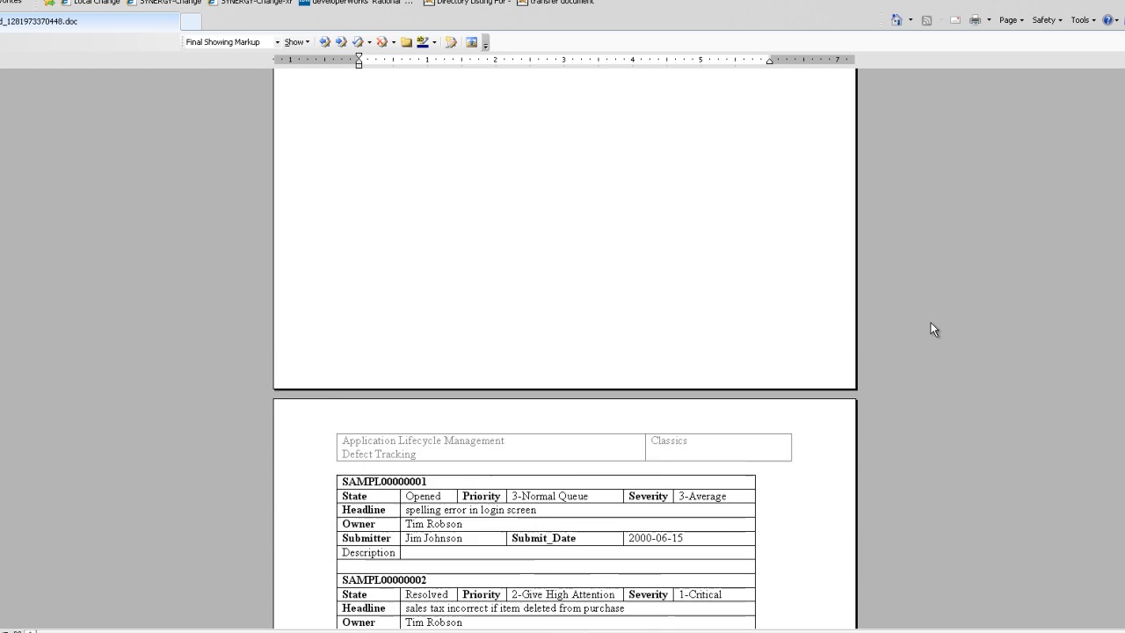
{"action": "scroll", "coordinate": [933, 329], "scroll_direction": "down", "scroll_amount": 10}
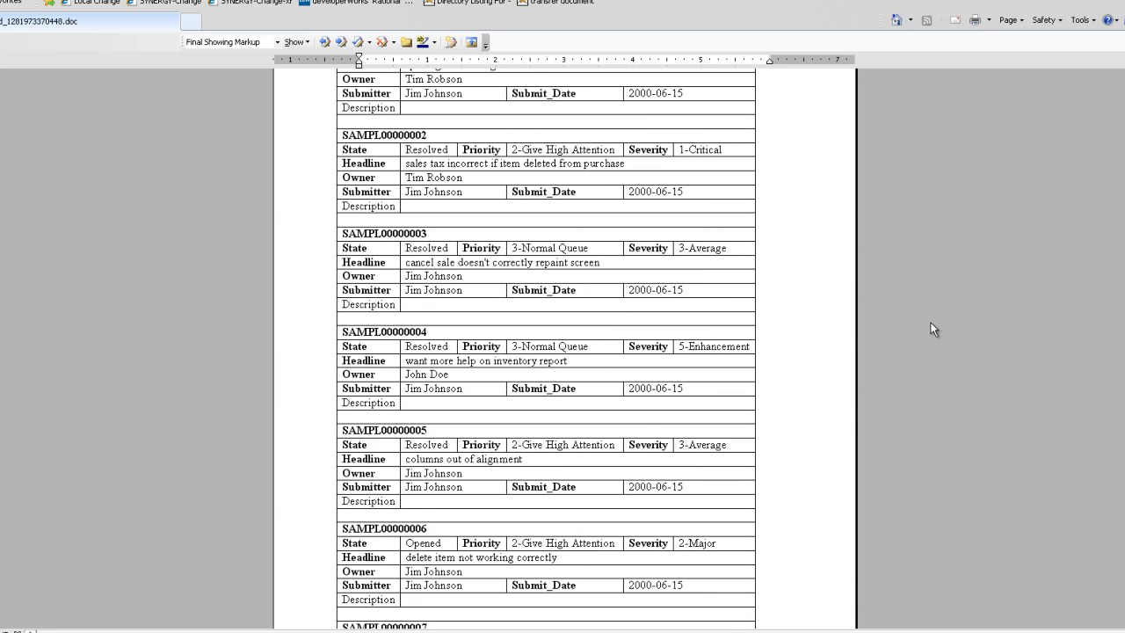
{"action": "scroll", "coordinate": [933, 329], "scroll_direction": "down", "scroll_amount": 8}
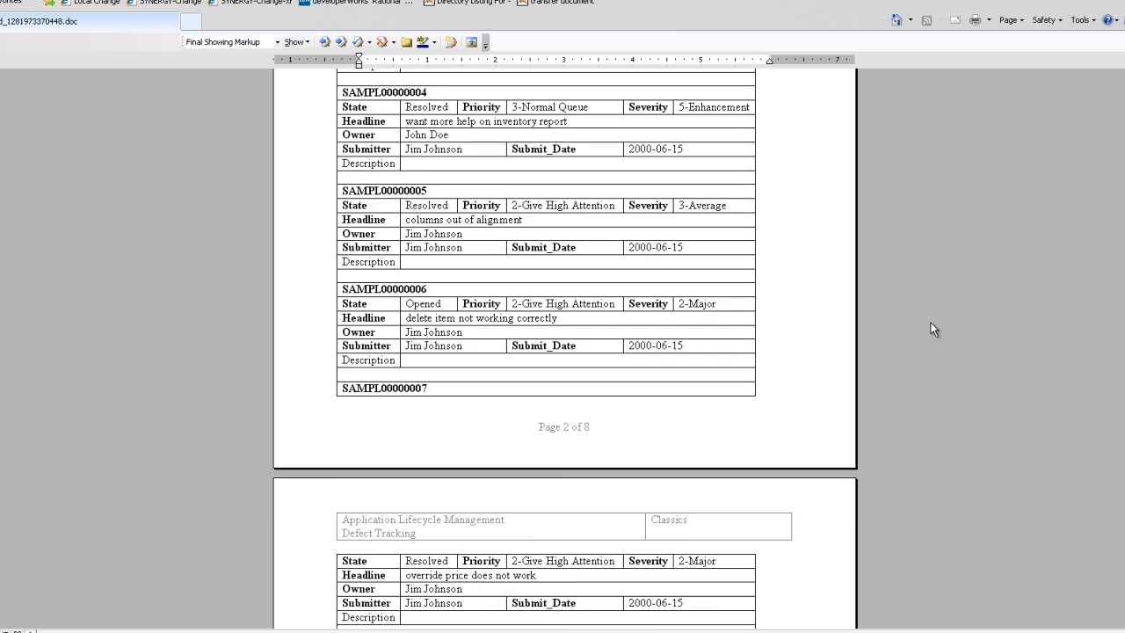
{"action": "scroll", "coordinate": [933, 329], "scroll_direction": "down", "scroll_amount": 7}
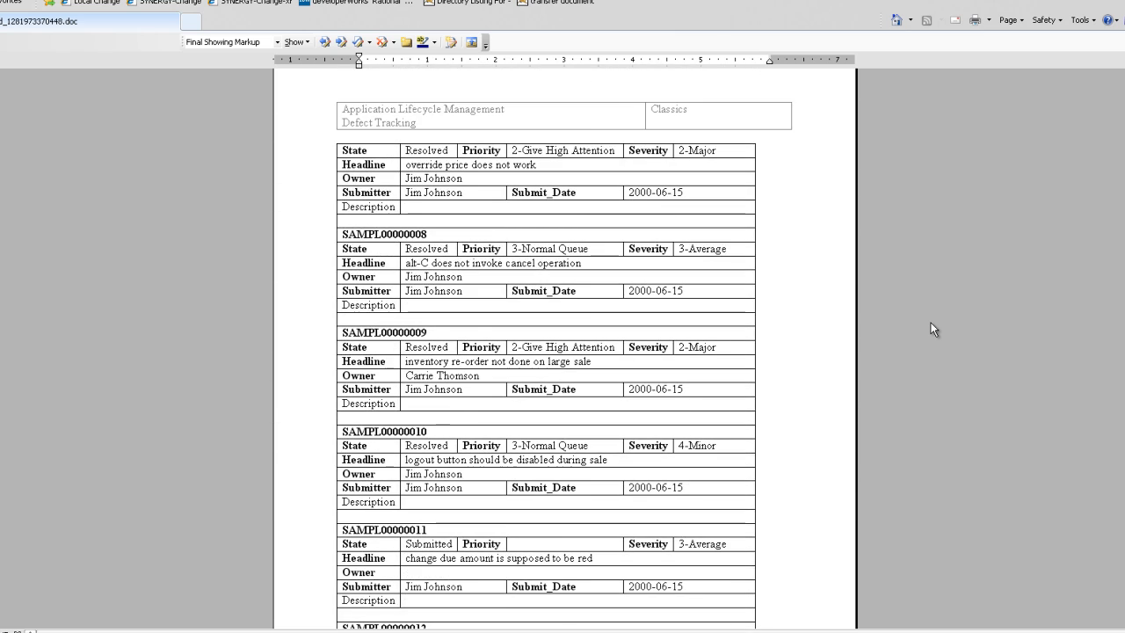
{"action": "scroll", "coordinate": [933, 328], "scroll_direction": "down", "scroll_amount": 9}
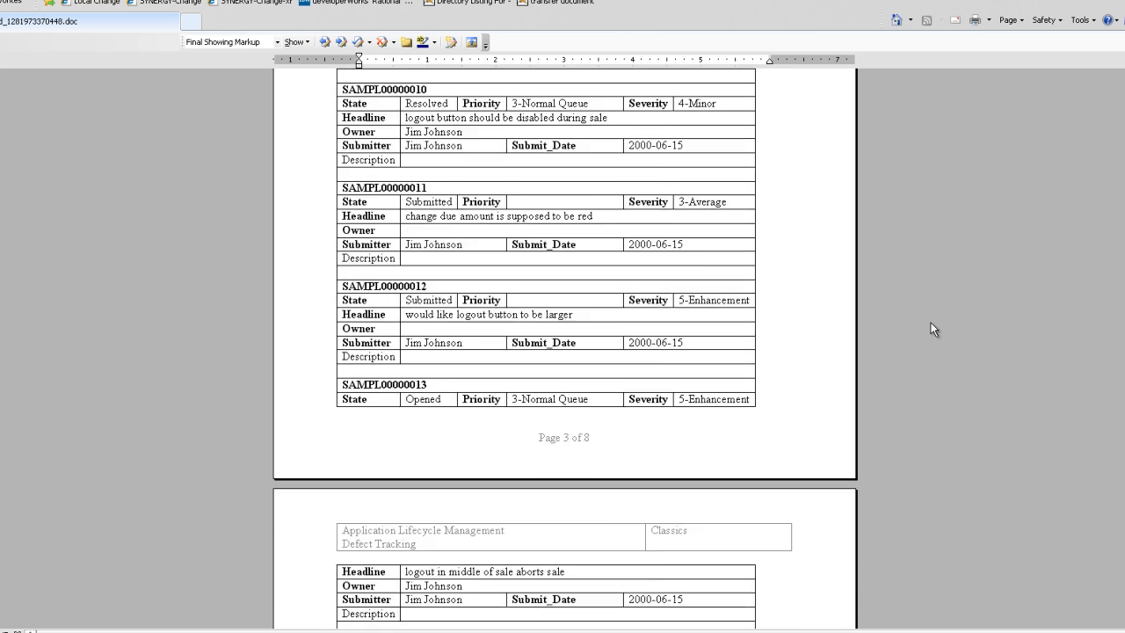
{"action": "scroll", "coordinate": [933, 328], "scroll_direction": "down", "scroll_amount": 12}
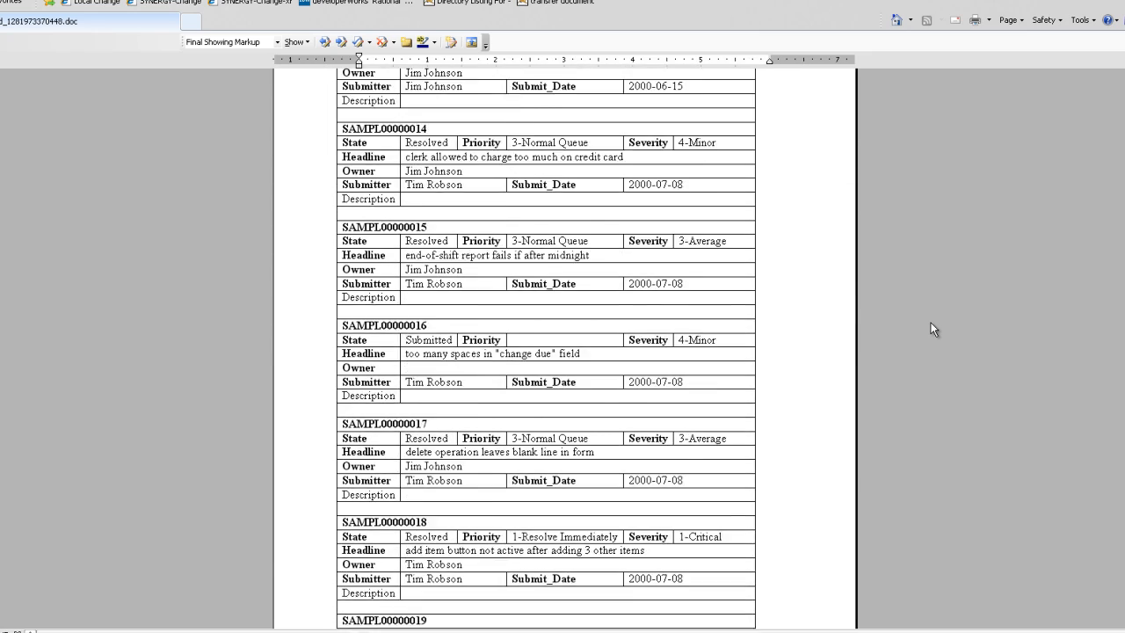
{"action": "scroll", "coordinate": [934, 328], "scroll_direction": "down", "scroll_amount": 6}
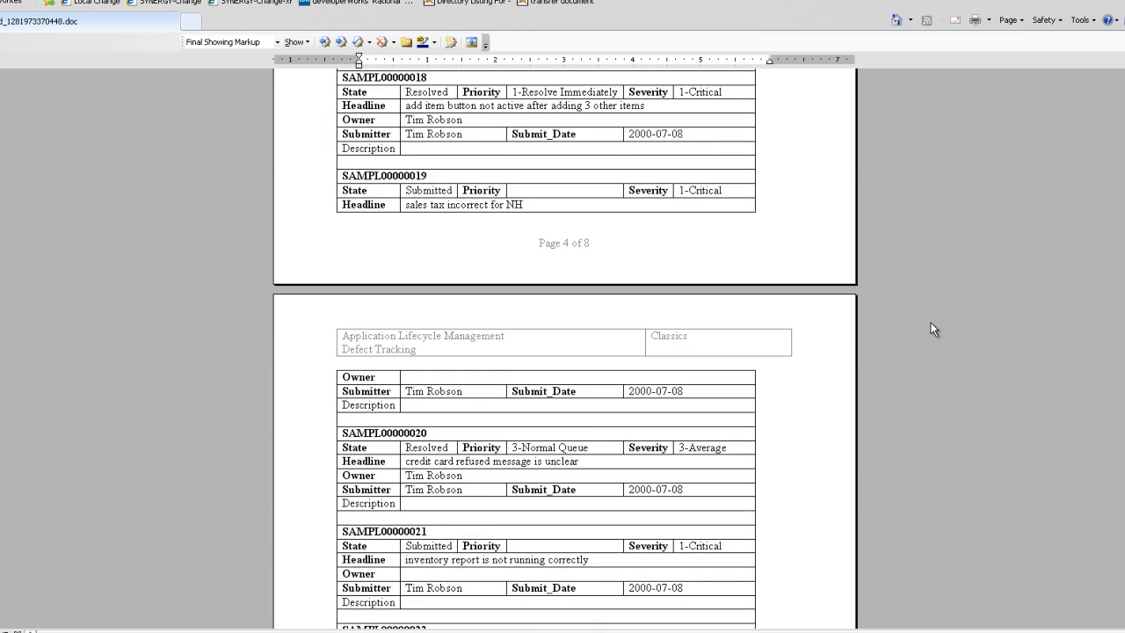
{"action": "scroll", "coordinate": [933, 329], "scroll_direction": "down", "scroll_amount": 7}
{"action": "scroll", "coordinate": [934, 329], "scroll_direction": "down", "scroll_amount": 13}
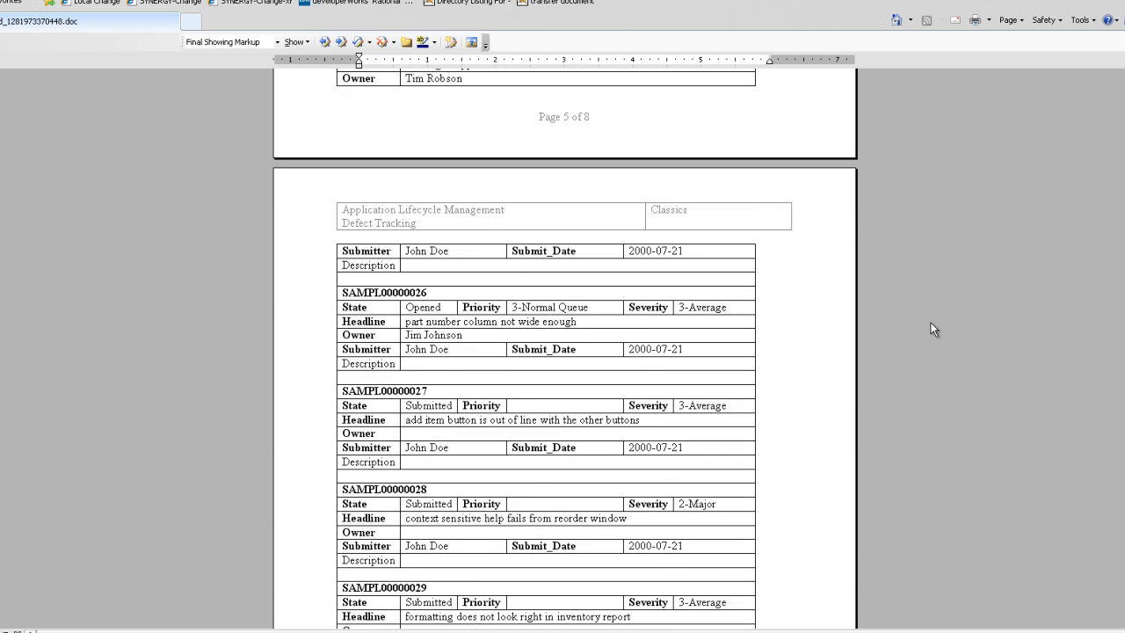
{"action": "scroll", "coordinate": [933, 329], "scroll_direction": "down", "scroll_amount": 2}
{"action": "scroll", "coordinate": [932, 324], "scroll_direction": "down", "scroll_amount": 14}
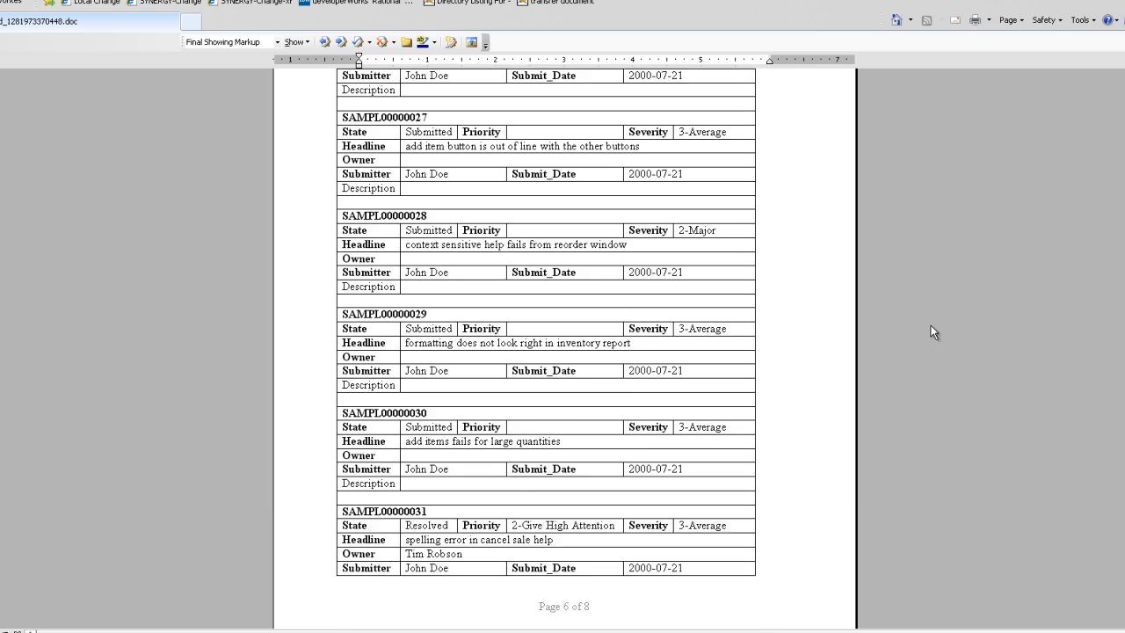
{"action": "scroll", "coordinate": [931, 325], "scroll_direction": "down", "scroll_amount": 6}
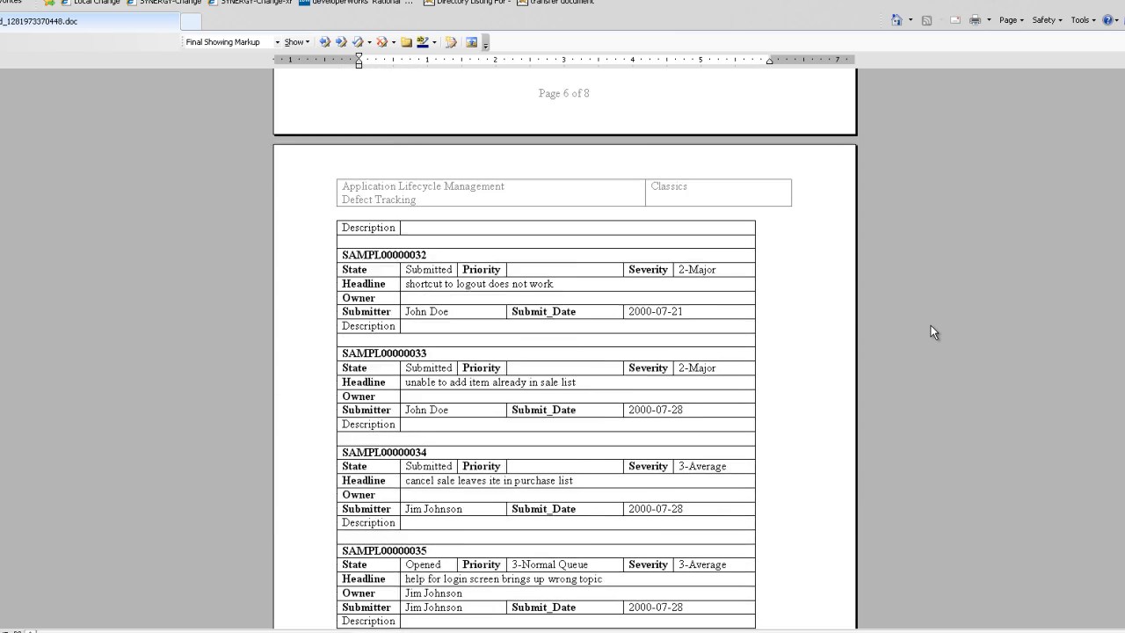
{"action": "scroll", "coordinate": [931, 325], "scroll_direction": "down", "scroll_amount": 13}
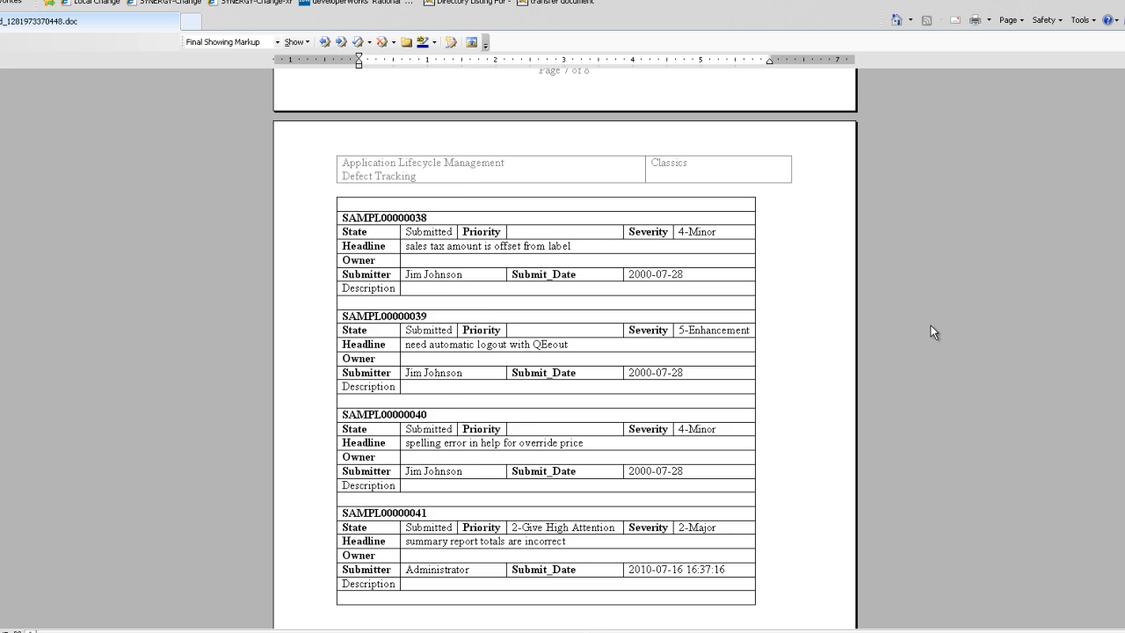
{"action": "scroll", "coordinate": [931, 325], "scroll_direction": "down", "scroll_amount": 6}
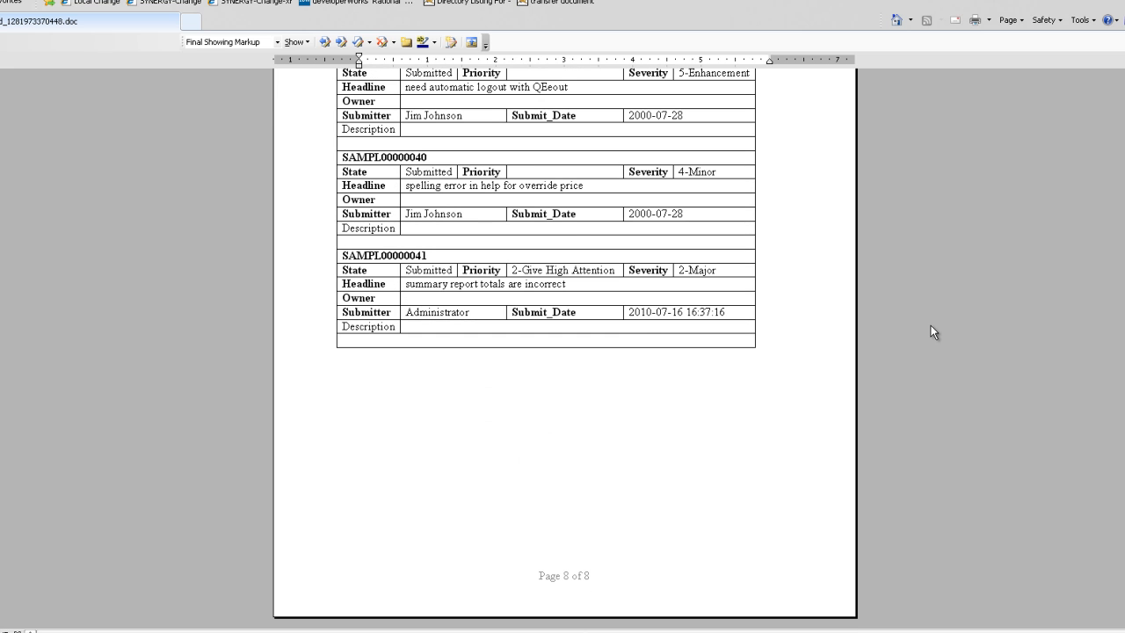